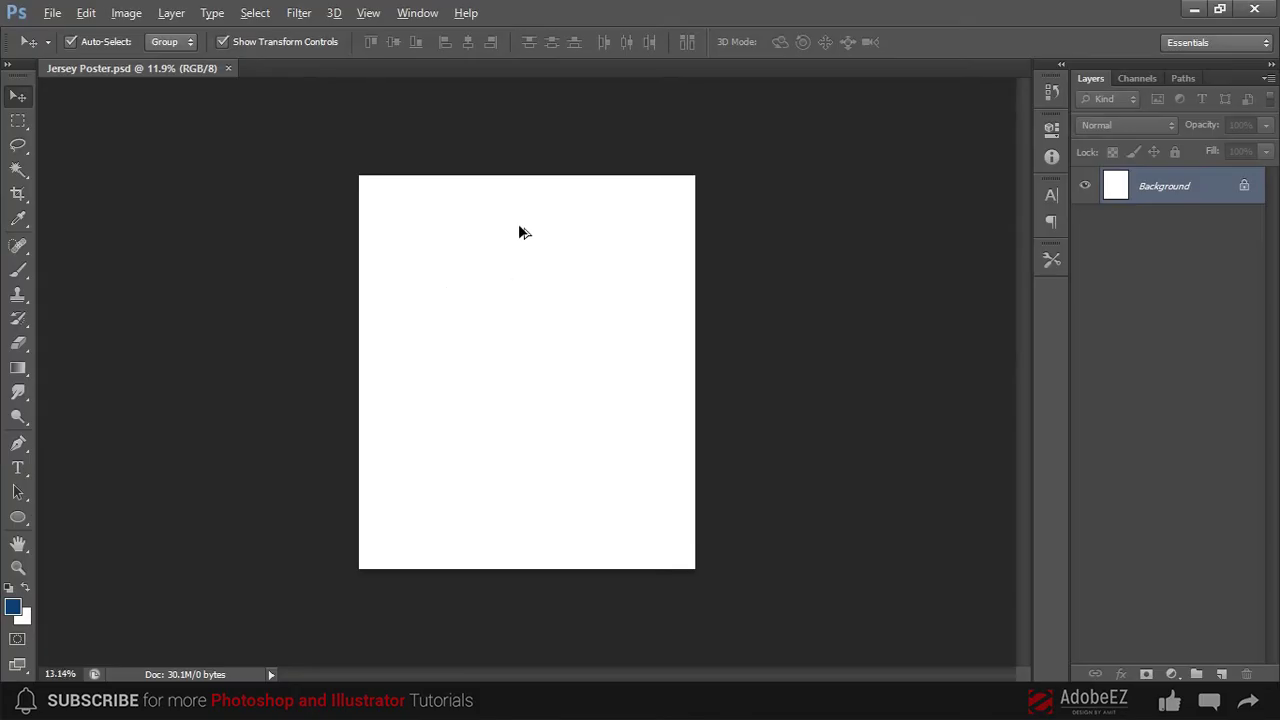
- Add a navy J text layer on the blank page
scroll(520, 229, "up", 2)
scroll(520, 226, "up", 2)
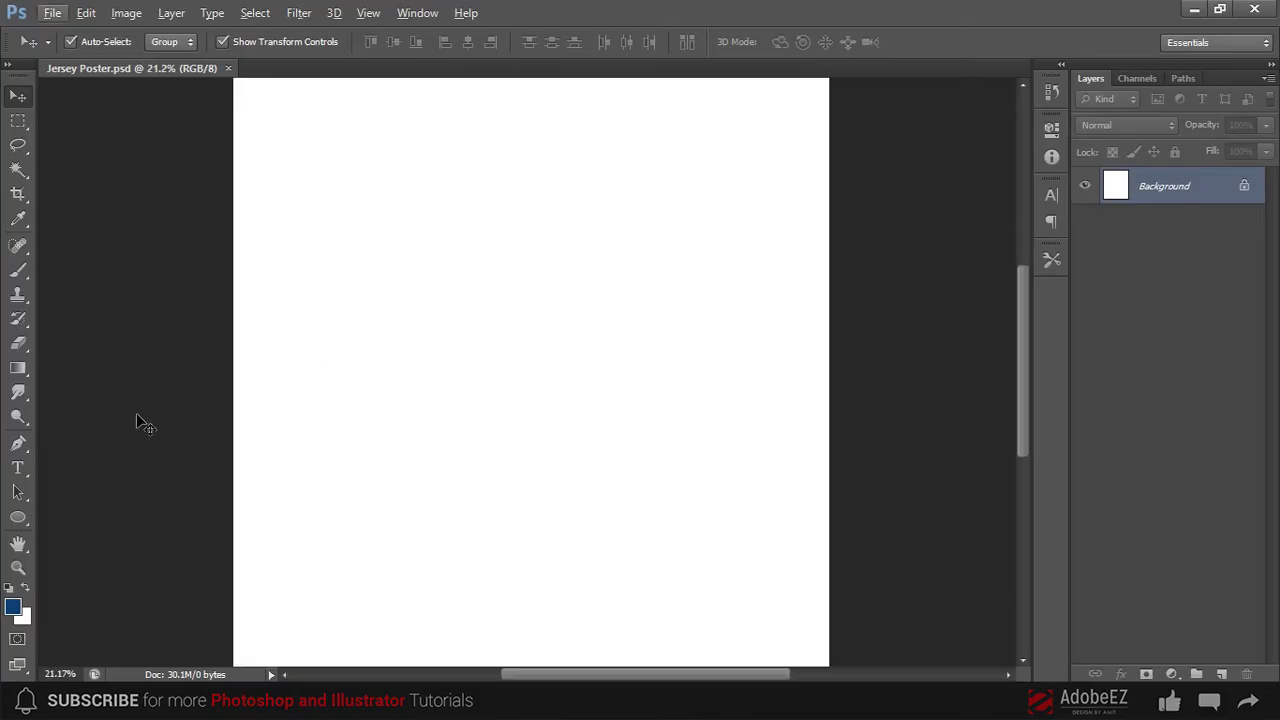
left_click(450, 254)
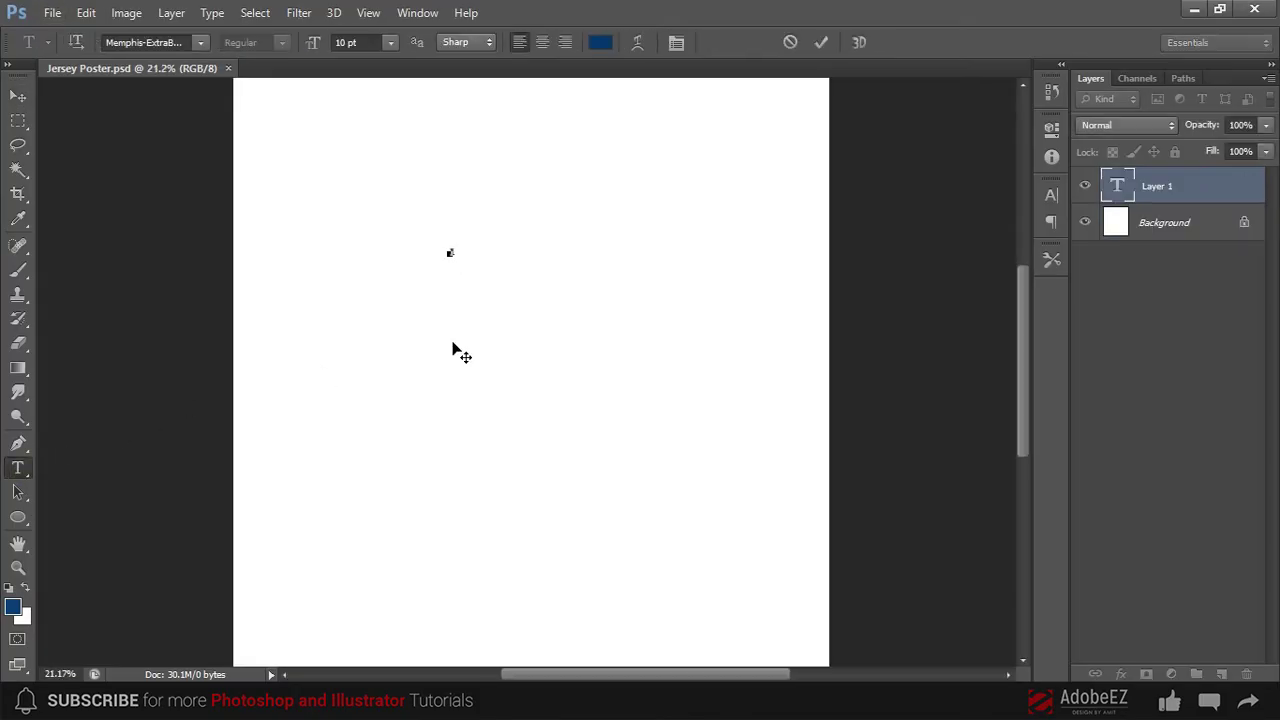
scroll(352, 194, "down", 2)
key("ctrl+Return")
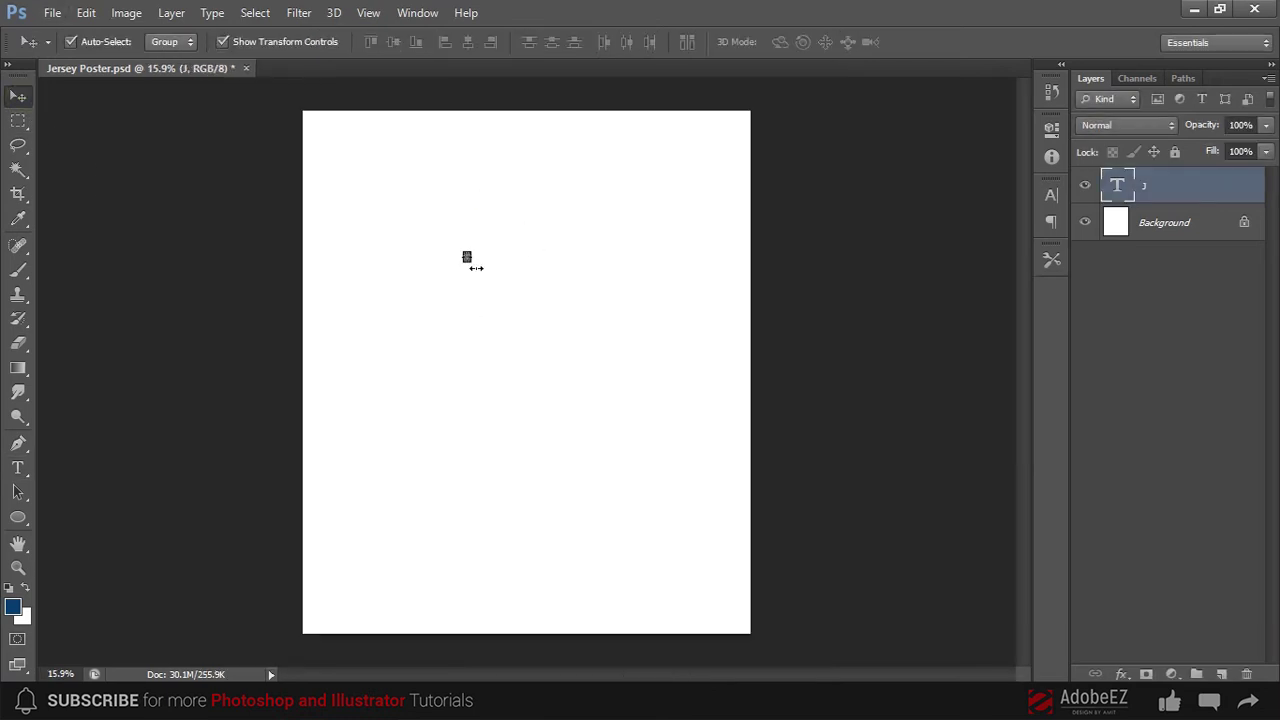
- Enlarge the J with Free Transform and move it down and to the left
key("ctrl+t")
left_click_drag(500, 307, 543, 380)
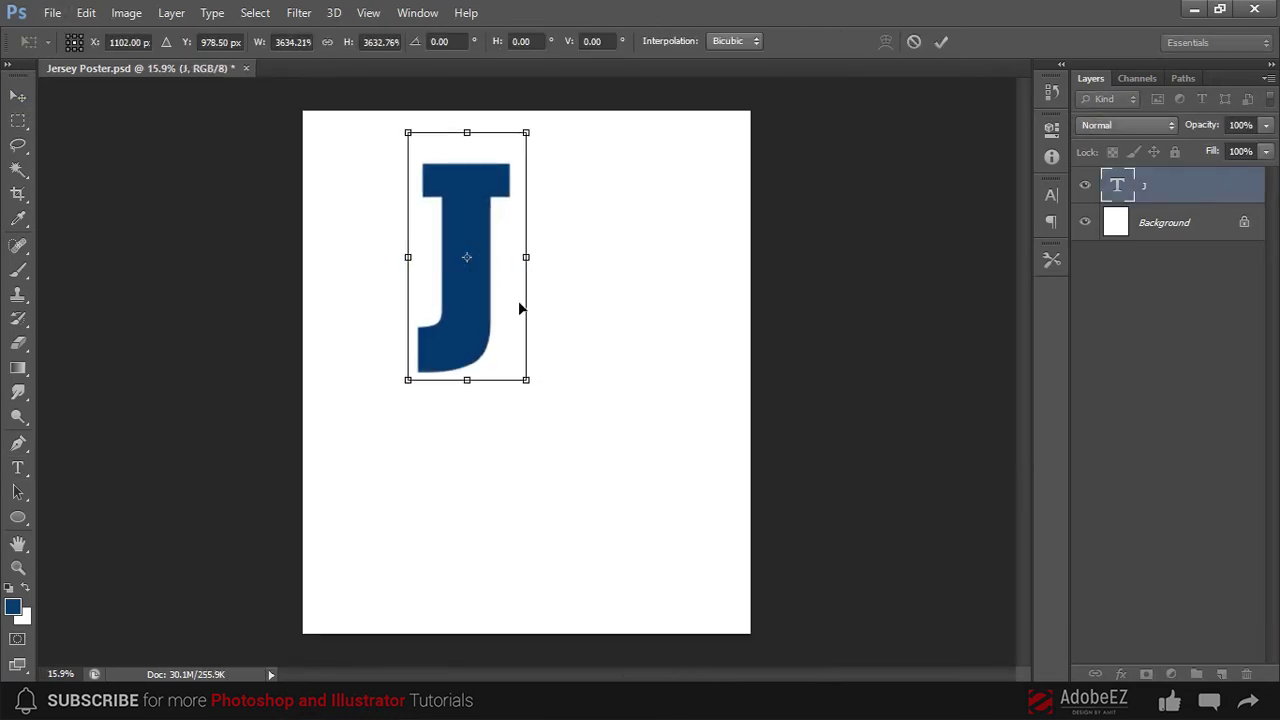
left_click_drag(518, 300, 504, 378)
key("Return")
left_click(671, 357)
left_click_drag(491, 264, 466, 266)
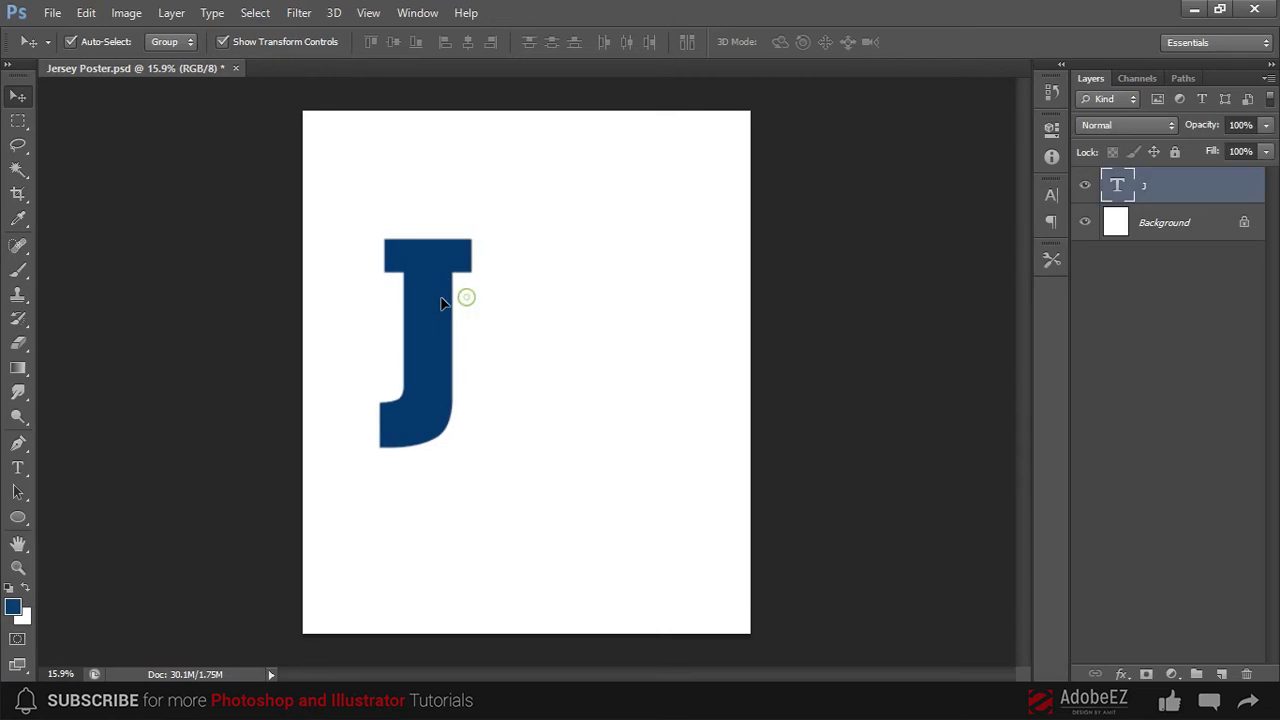
left_click(590, 290)
- Alt-drag a copy of the J to its right and retype it as E
left_click_drag(436, 308, 546, 323)
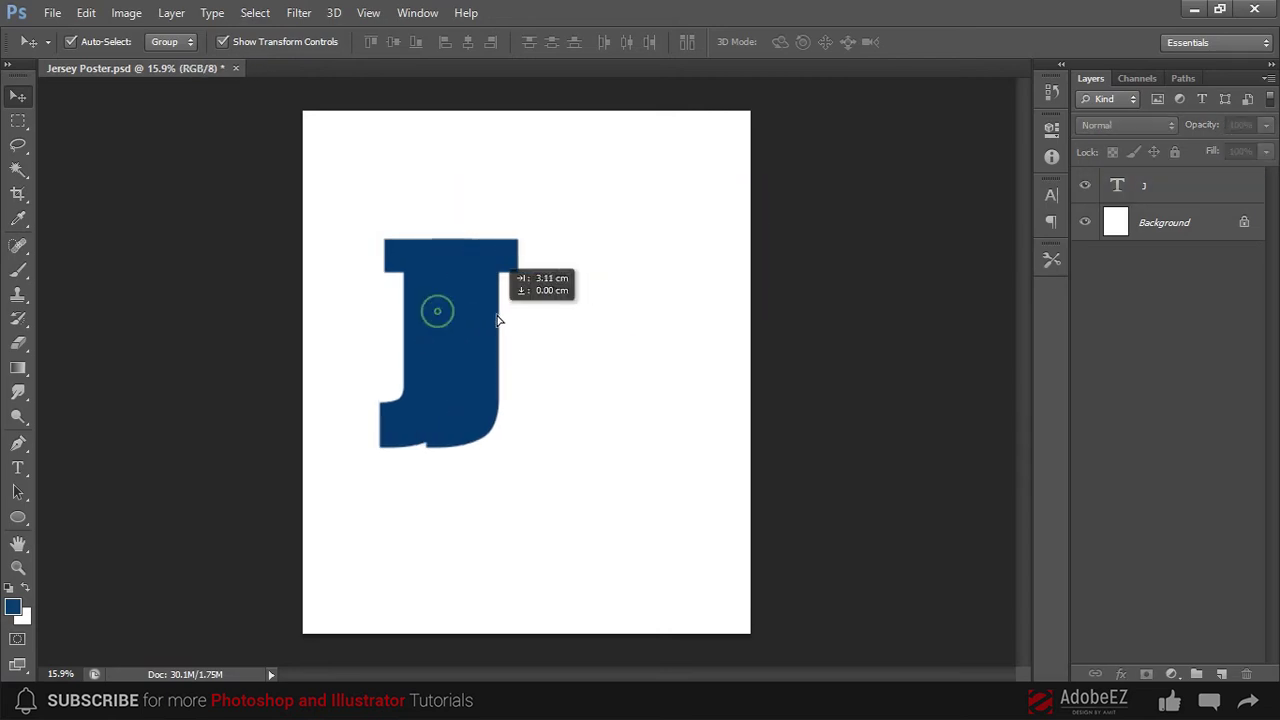
key("t")
left_click(531, 290)
double_click(536, 298)
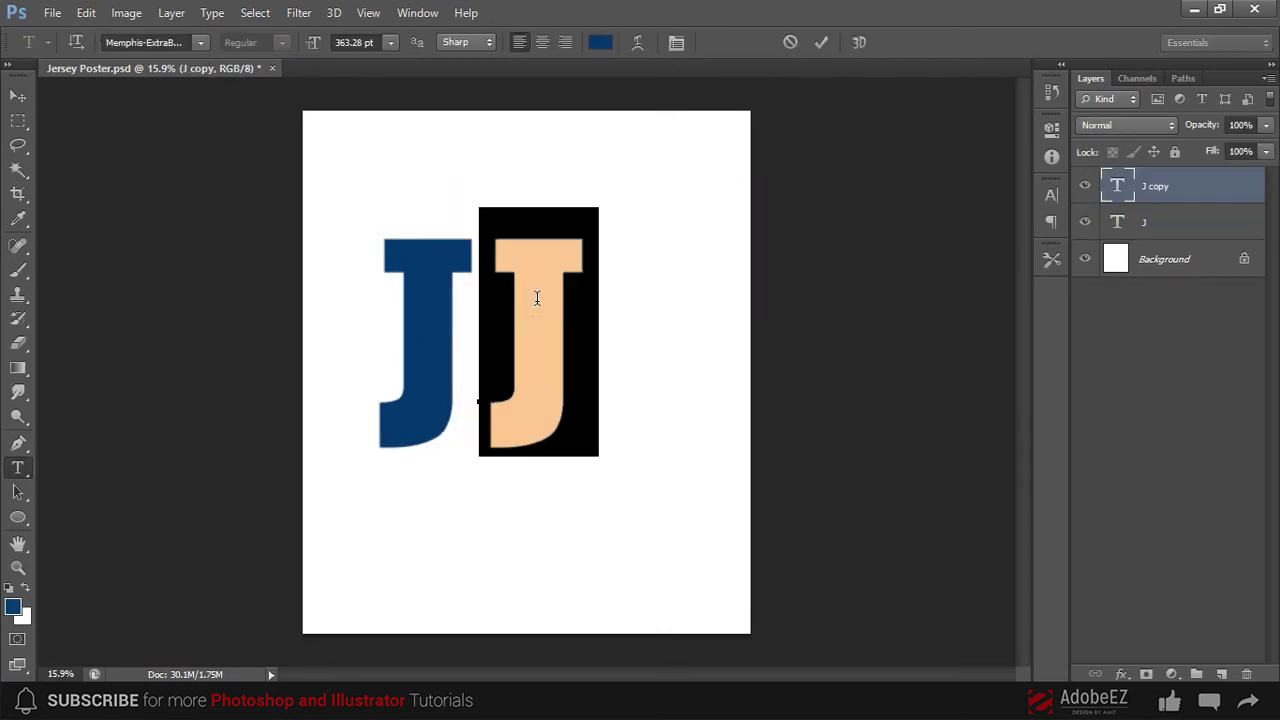
type("E")
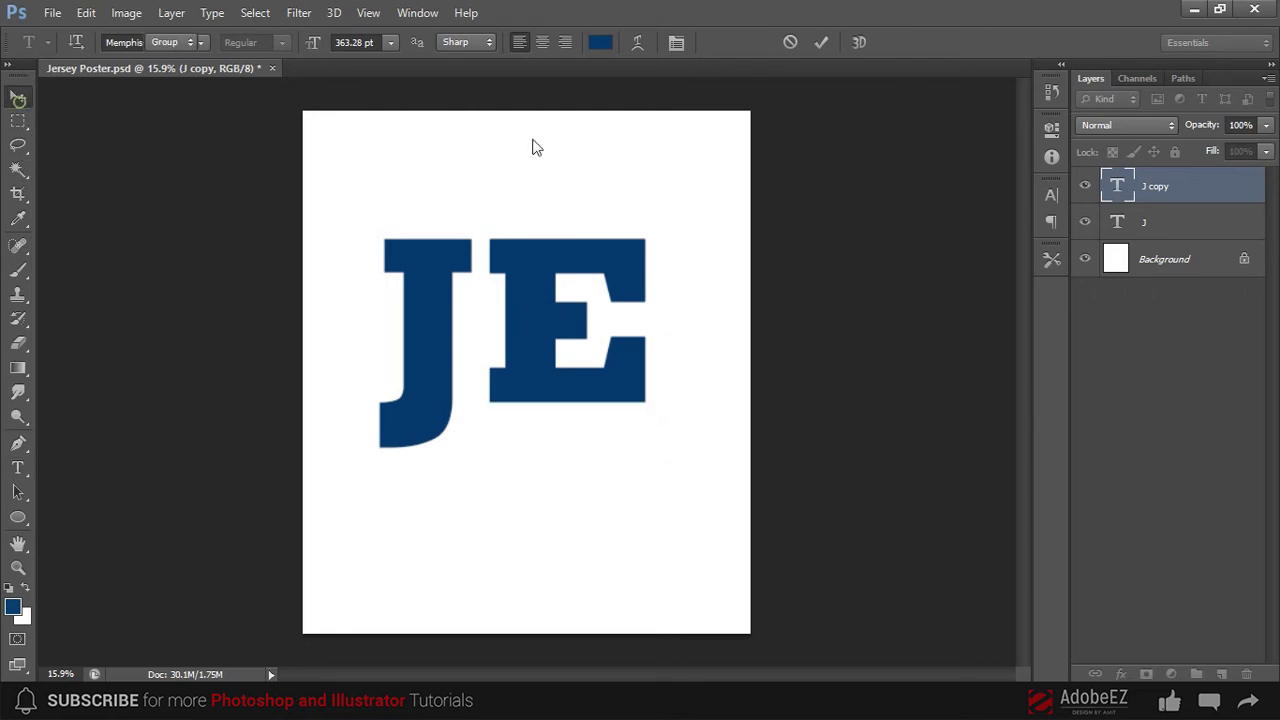
left_click(18, 97)
- Scale the J and E together to about 87%, and Alt-drag a copy of the E to the right
left_click_drag(757, 200, 386, 443)
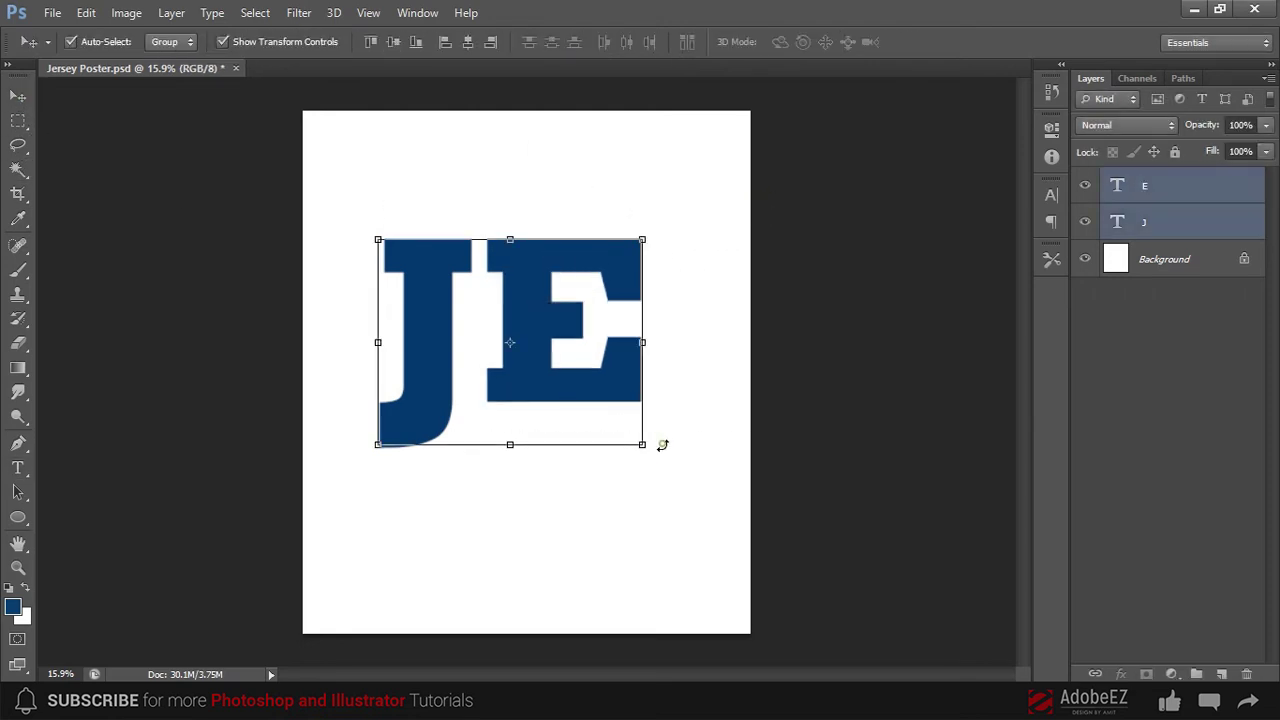
left_click_drag(643, 445, 598, 433)
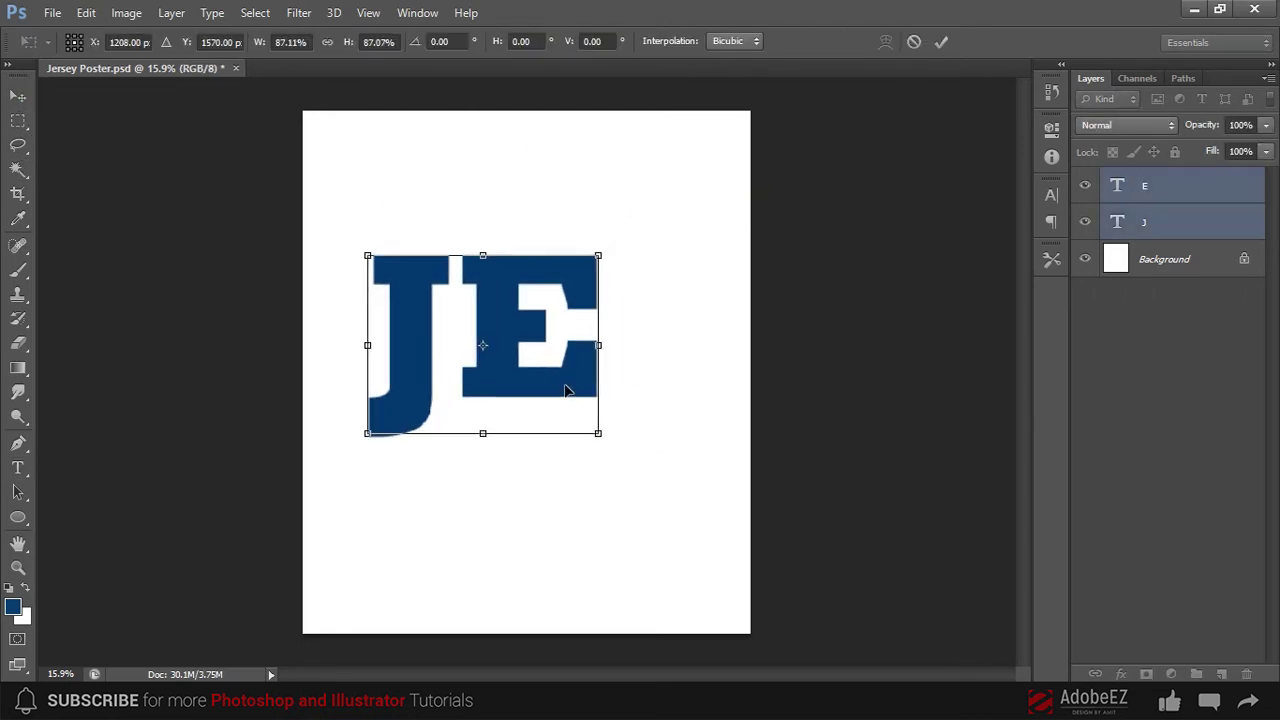
key("Return")
scroll(720, 354, "up", 3)
left_click_drag(471, 289, 685, 288)
- Retype the E copy as R and shrink it with Free Transform
double_click(690, 288)
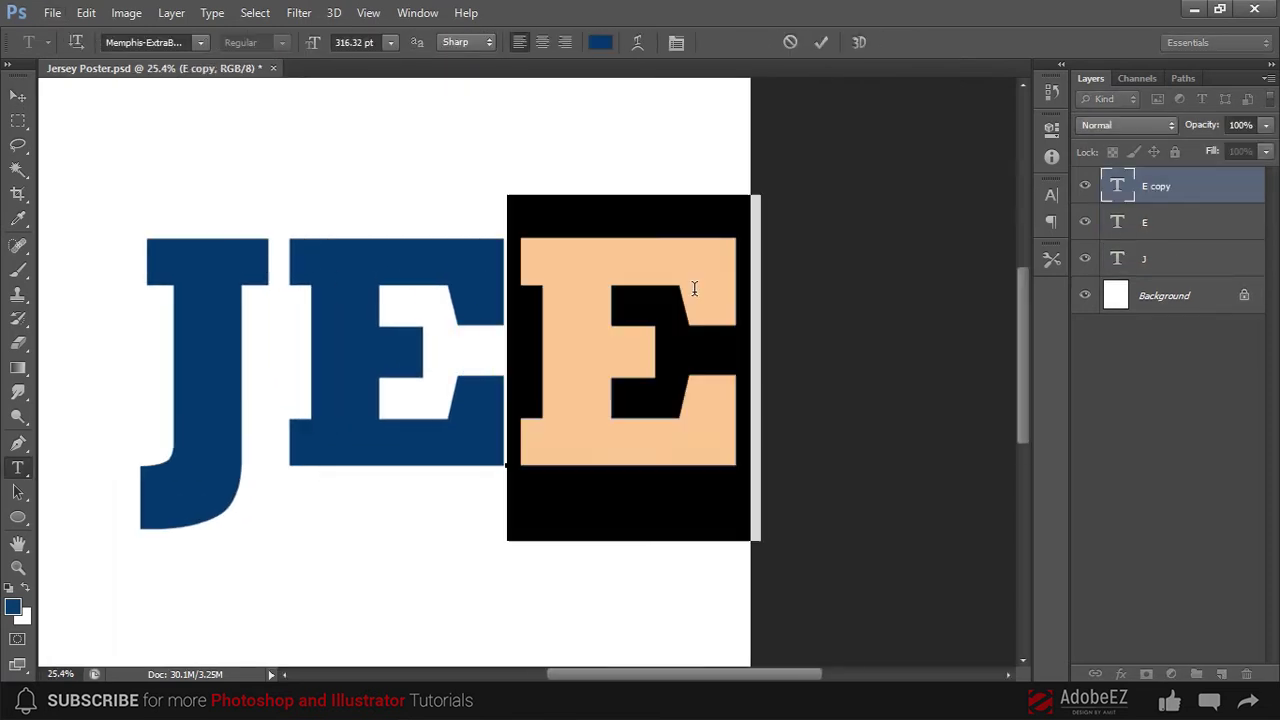
type("R")
left_click(17, 97)
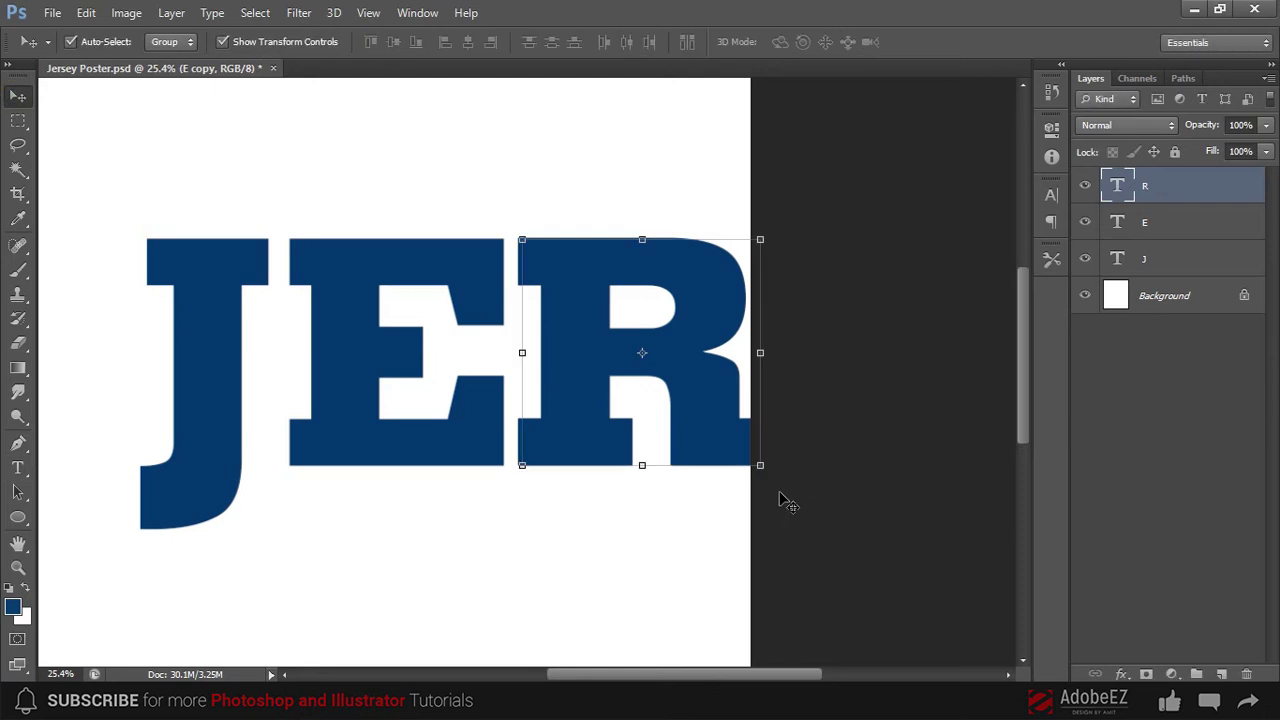
key("ctrl+t")
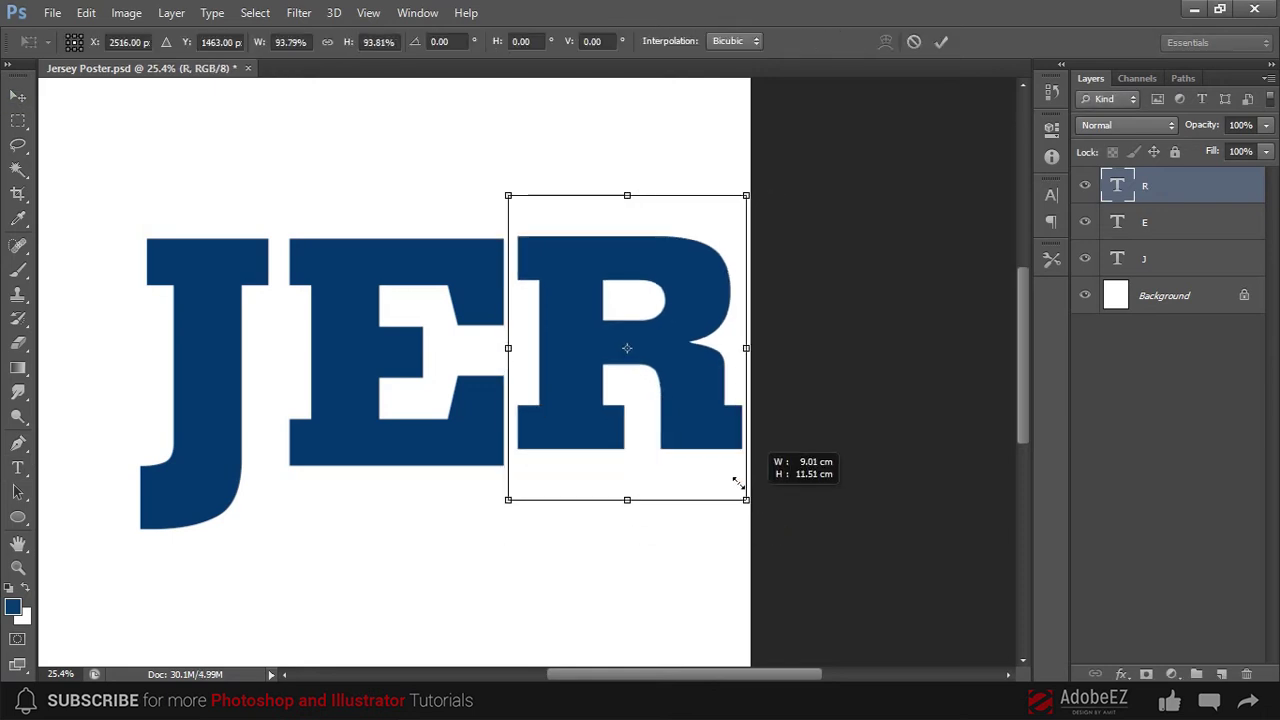
left_click_drag(775, 537, 662, 391)
left_click_drag(623, 321, 628, 349)
key("Return")
- Move the R up, shrink it further, and place an Alt-dragged copy beside the E
scroll(645, 287, "up", 2)
left_click_drag(645, 287, 639, 281)
key("ctrl+t")
left_click_drag(687, 492, 614, 409)
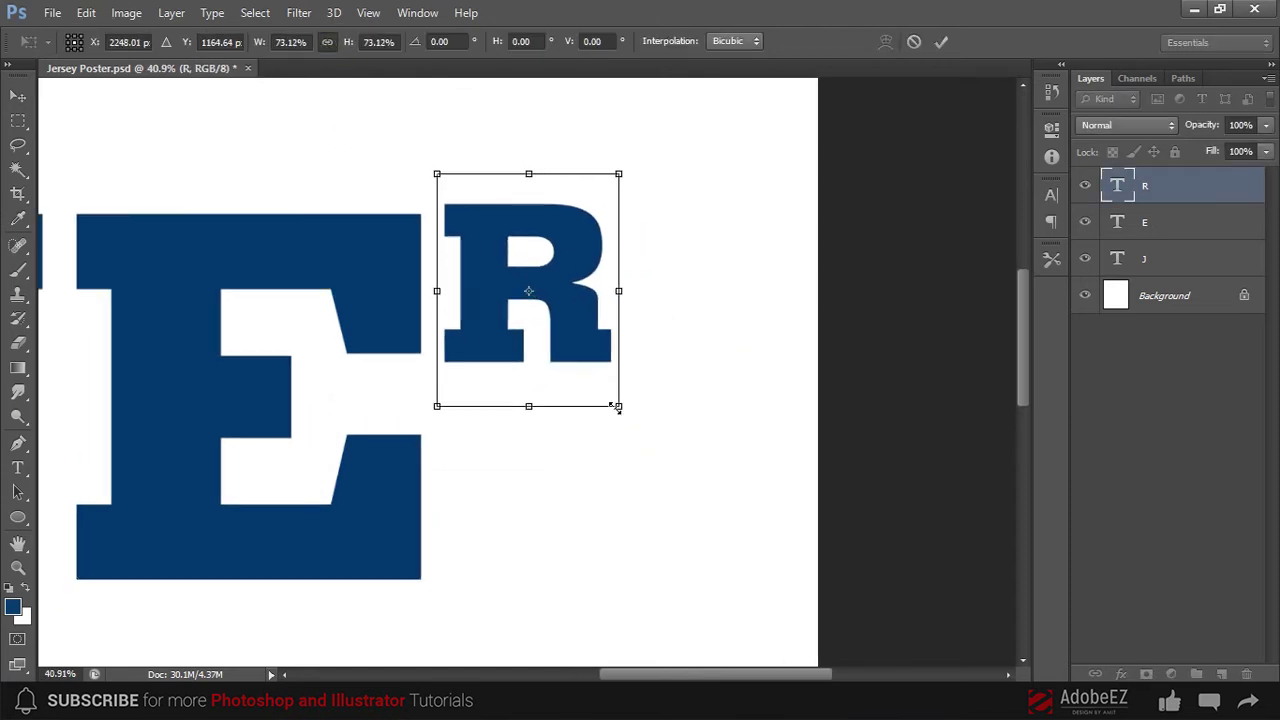
key("Return")
left_click_drag(581, 304, 581, 490)
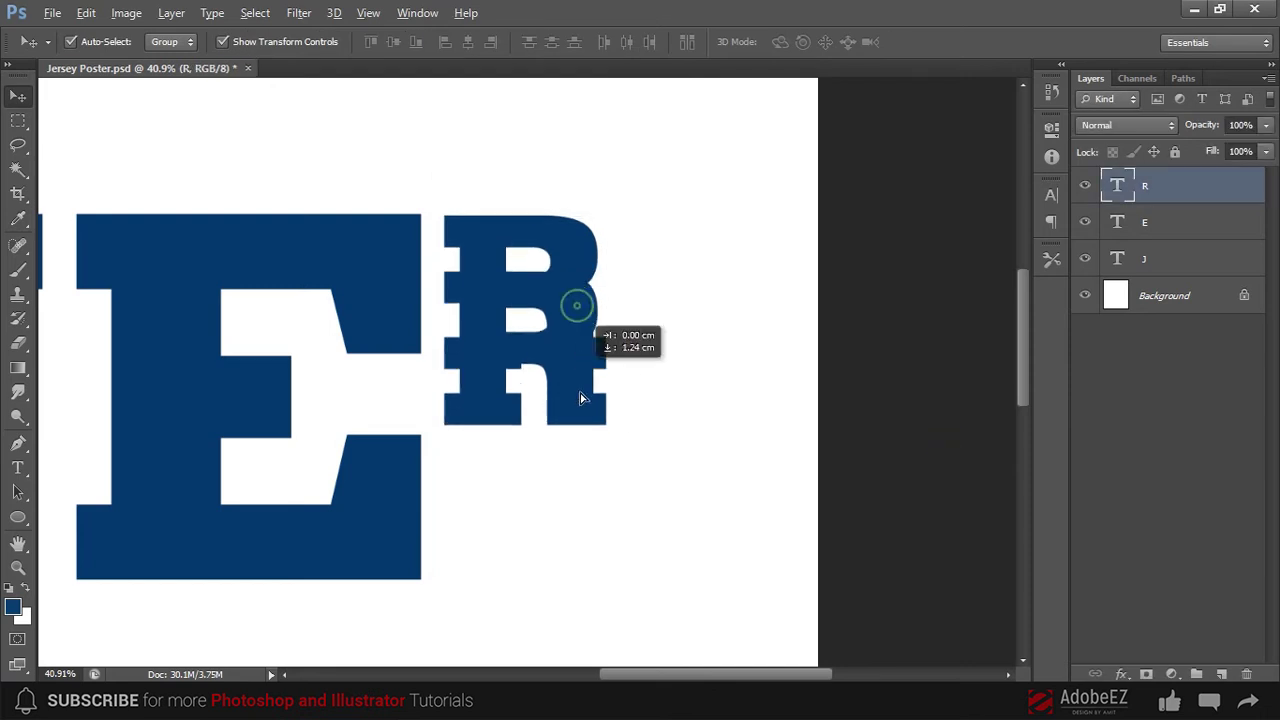
scroll(804, 295, "down", 3)
mouse_move(645, 405)
left_mouse_down()
mouse_move(722, 155)
mouse_move(661, 152)
left_mouse_up()
- Retype the copied R as a white S and move it down into the E
left_click(870, 238)
key("t")
key("BackSpace")
type("S")
key("ctrl+Return")
key("v")
left_click_drag(650, 165, 461, 427)
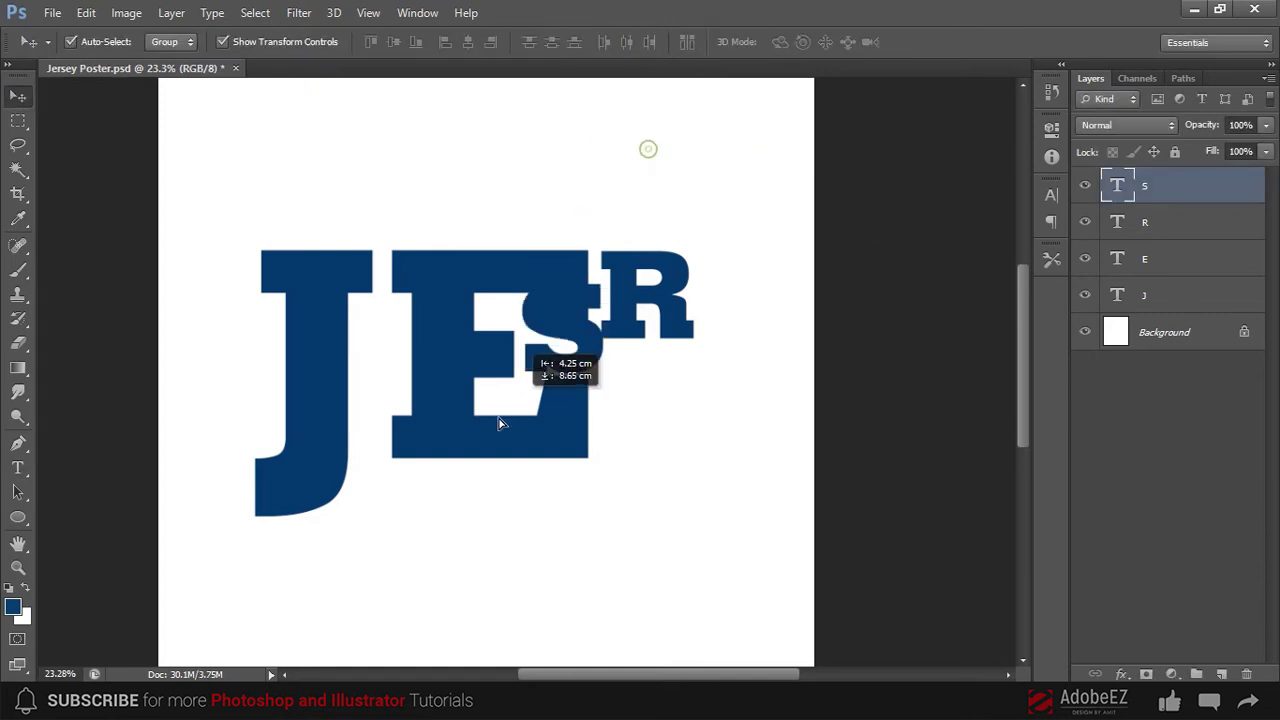
key("ctrl+BackSpace")
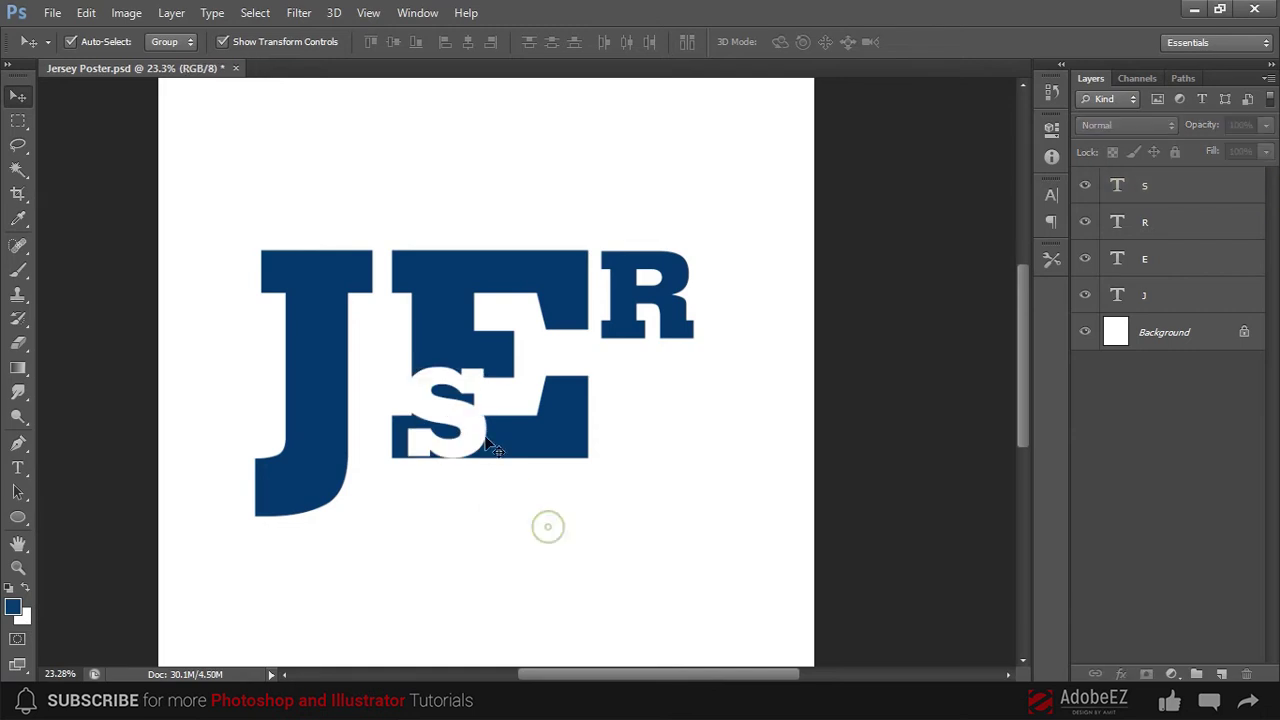
- Move the S left over the E's lower part and enlarge it
scroll(457, 414, "up", 3)
left_click_drag(457, 414, 410, 420)
key("ctrl+t")
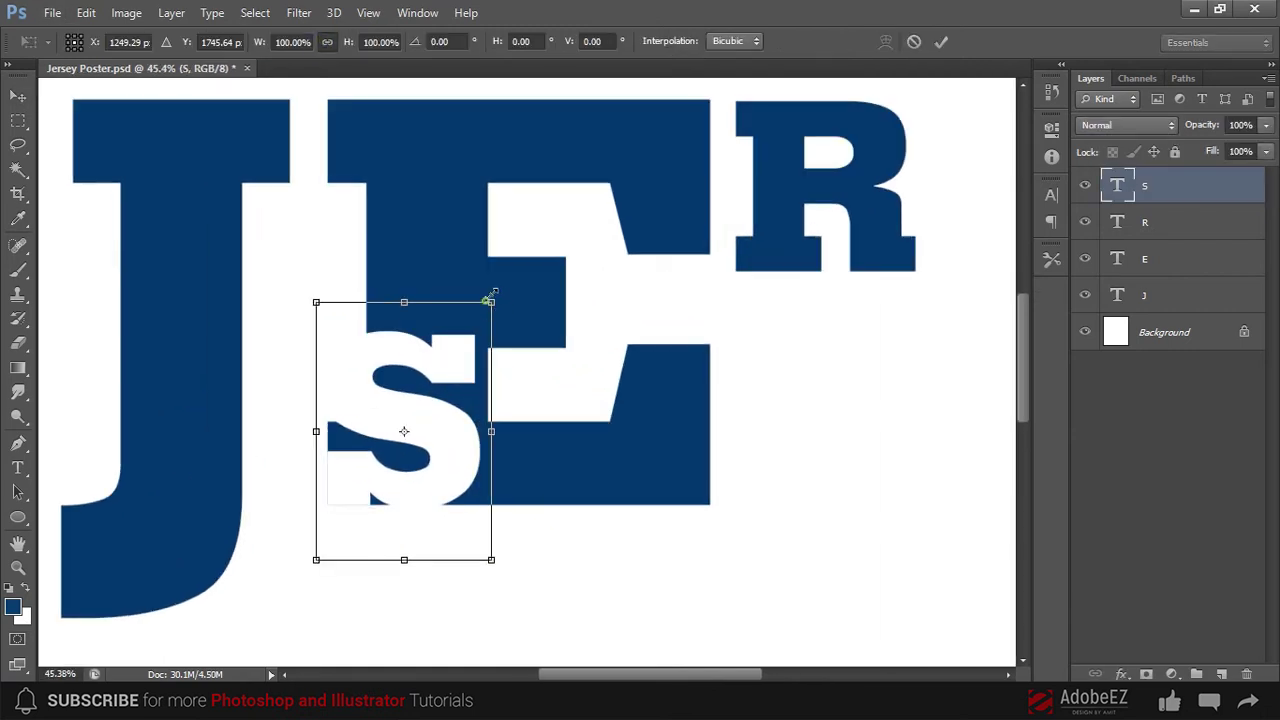
left_click_drag(490, 298, 507, 276)
left_click_drag(316, 560, 309, 570)
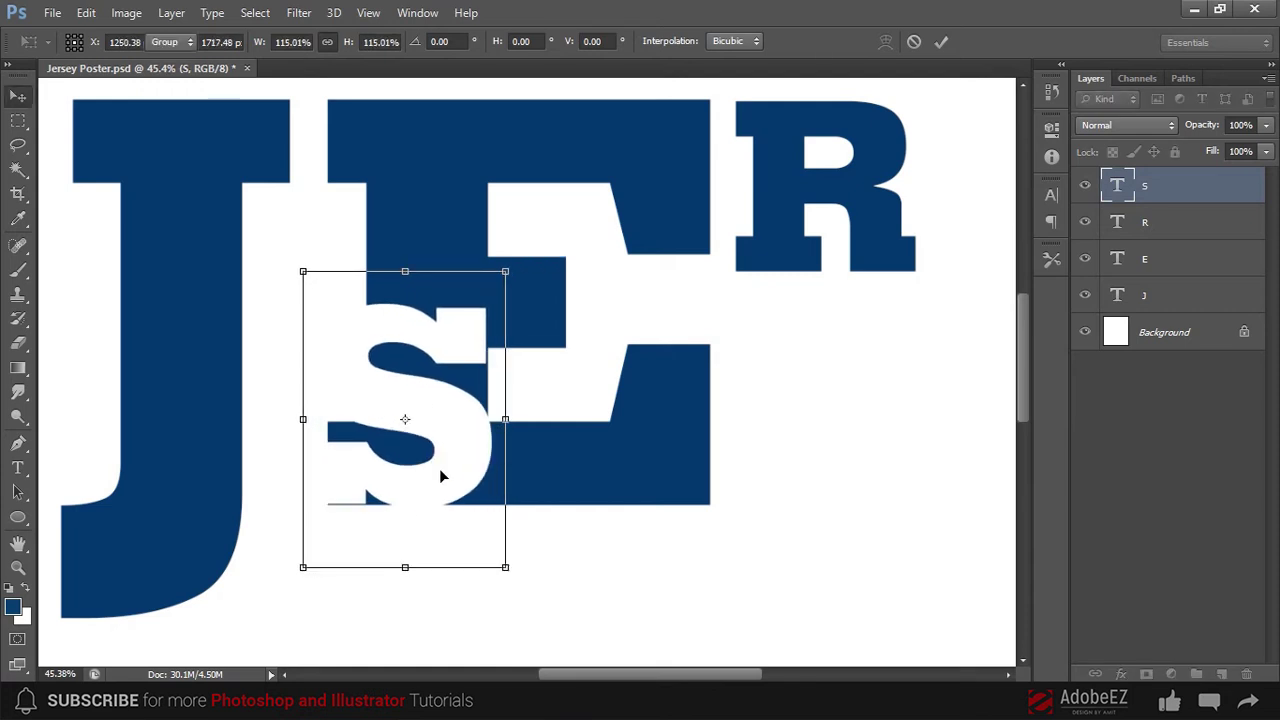
key("Return")
left_click(603, 583)
- Scale the S back down slightly
left_click(470, 451)
key("ctrl+t")
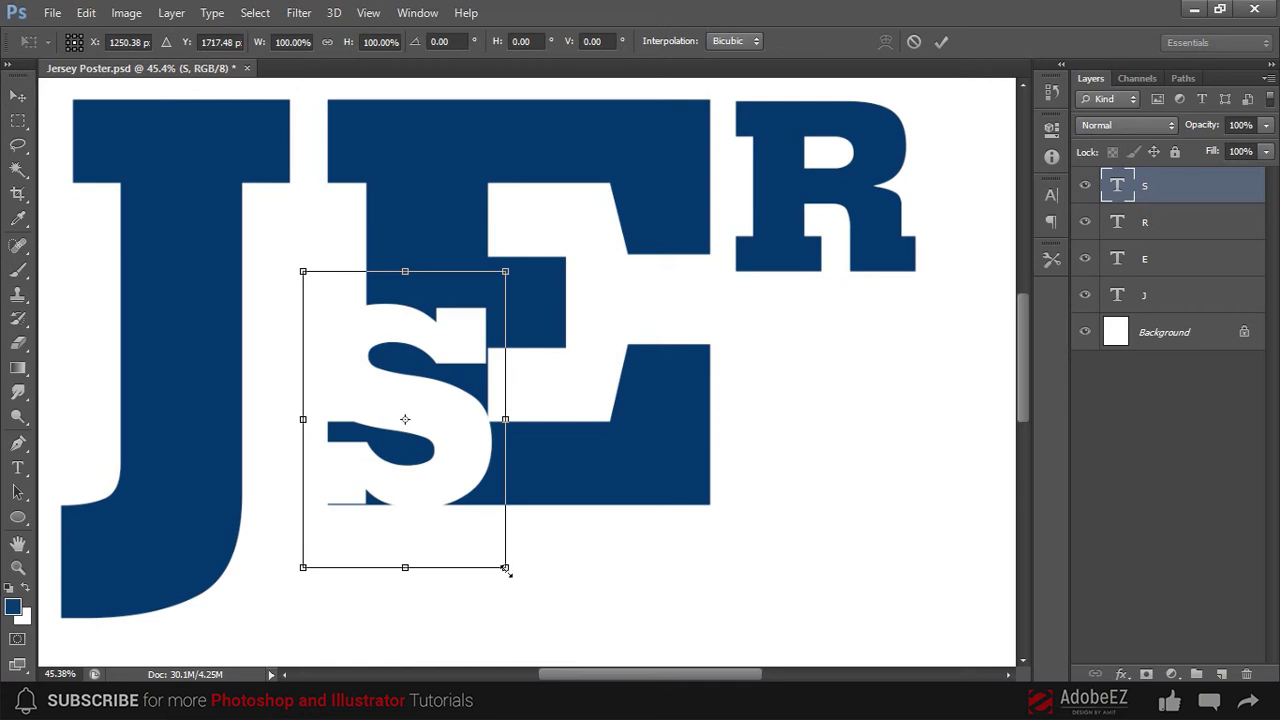
left_click_drag(510, 571, 500, 557)
key("Return")
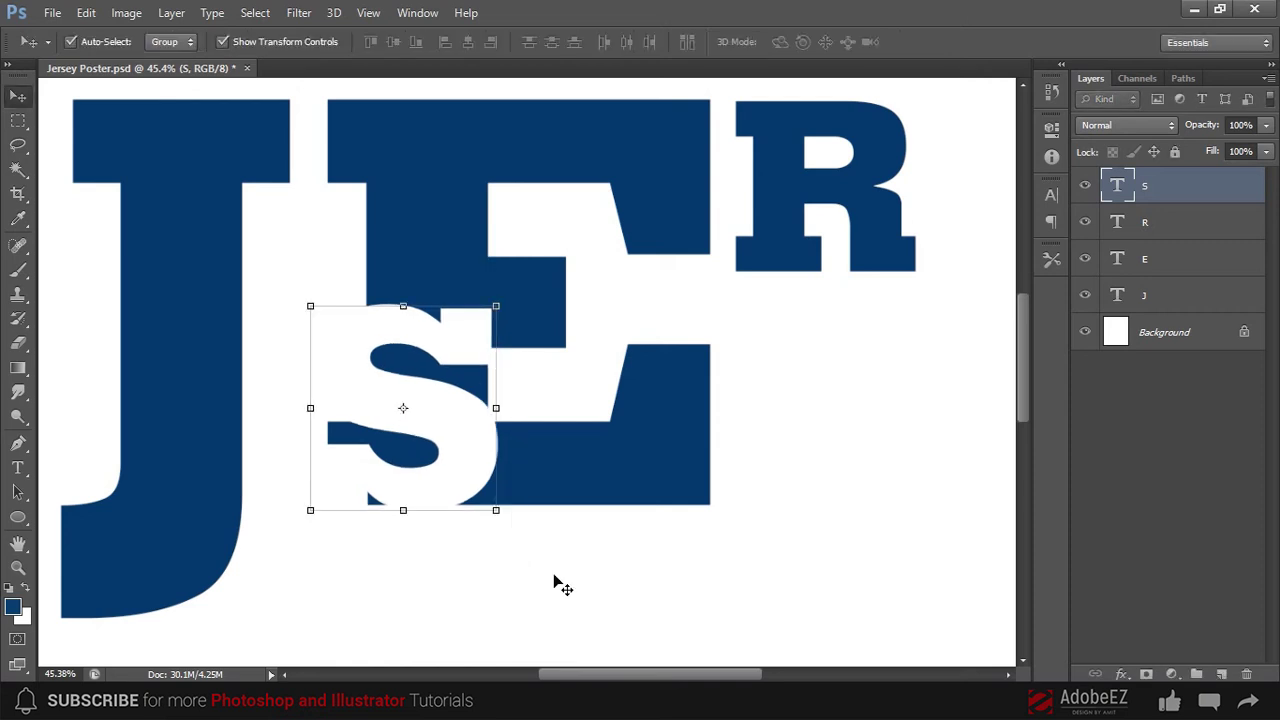
- Alt-drag a copy of the R below it and retype it as Y
scroll(355, 218, "down", 2)
left_click_drag(745, 205, 750, 380)
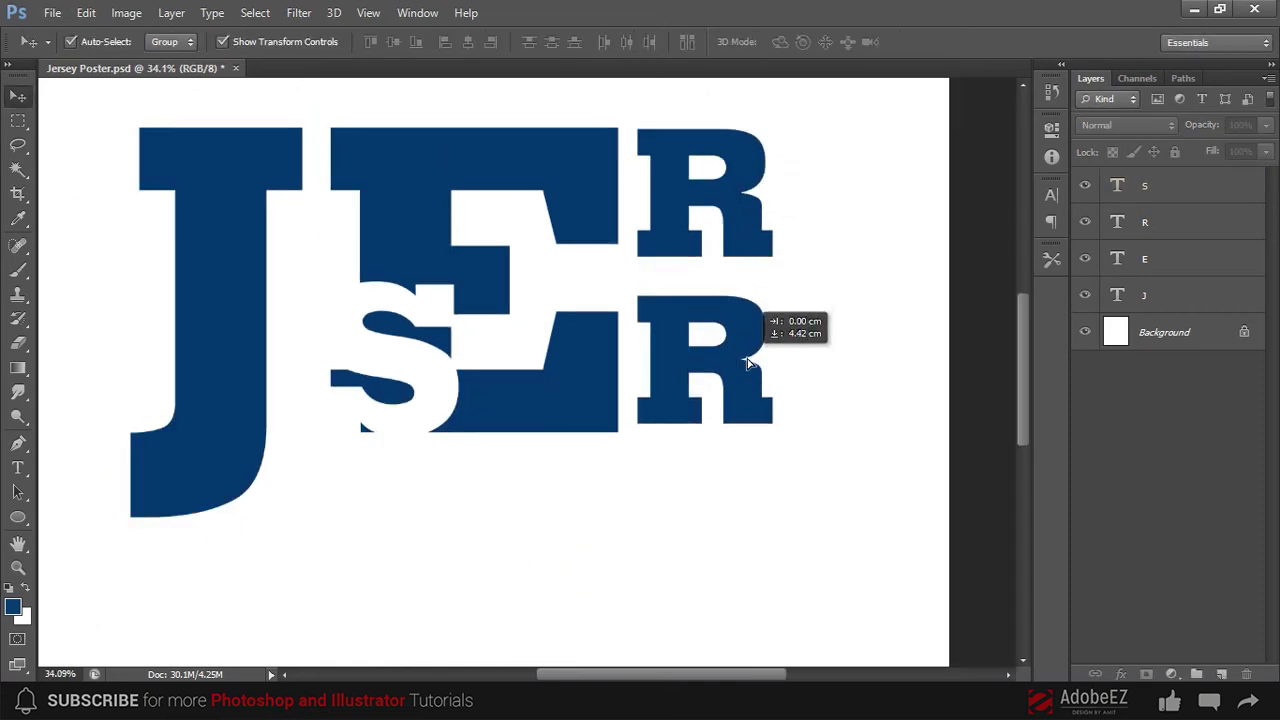
scroll(834, 360, "down", 1)
key("t")
left_click(745, 320)
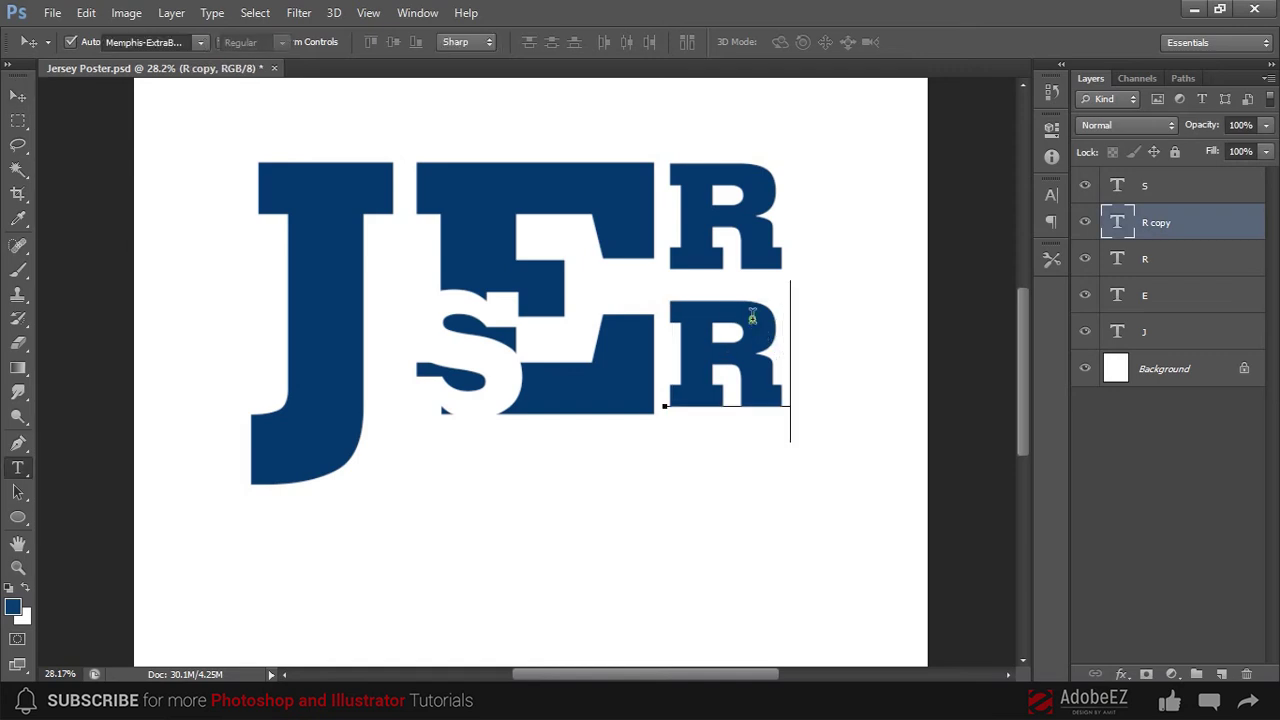
key("ctrl+a")
type("Y")
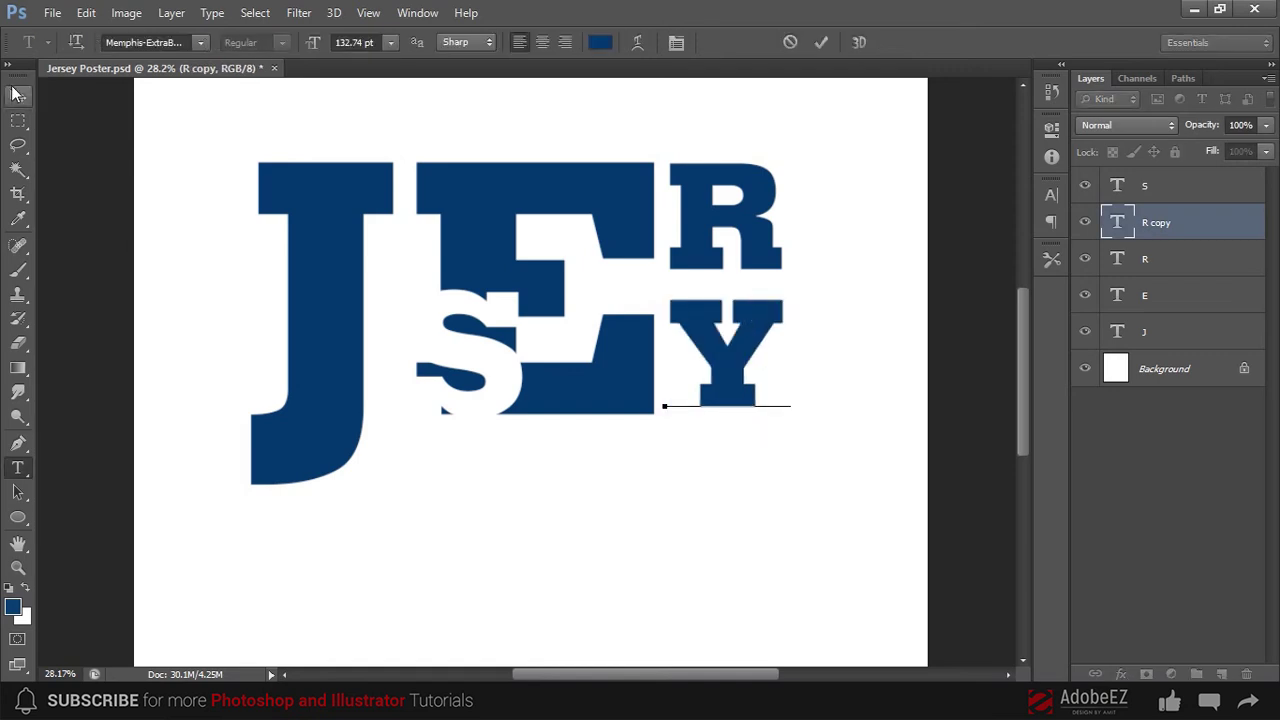
key("ctrl+Return")
key("v")
left_click(897, 556)
- Select all the letters and move the whole group on the page
scroll(714, 366, "down", 2)
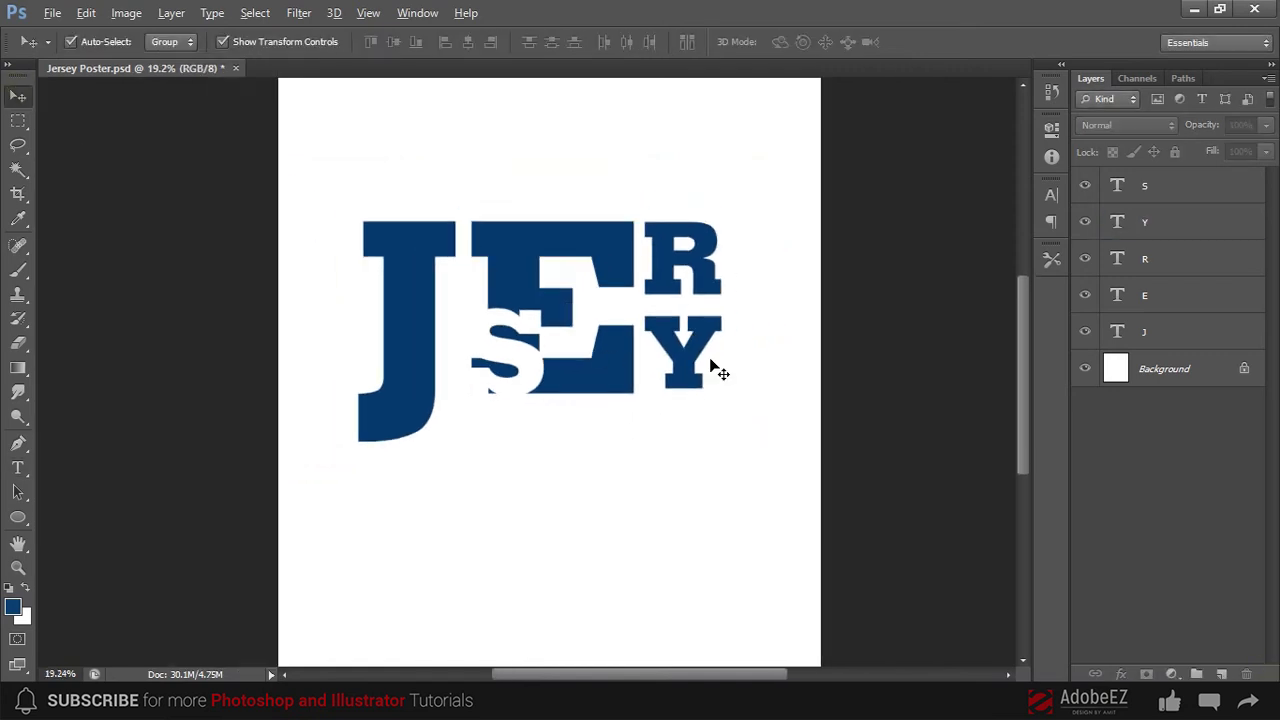
scroll(757, 234, "down", 2)
left_click_drag(762, 218, 257, 480)
mouse_move(628, 372)
left_mouse_down()
mouse_move(638, 381)
mouse_move(647, 362)
left_mouse_up()
- Move the R and Y slightly left together and enlarge them by about 104%
left_click(757, 340)
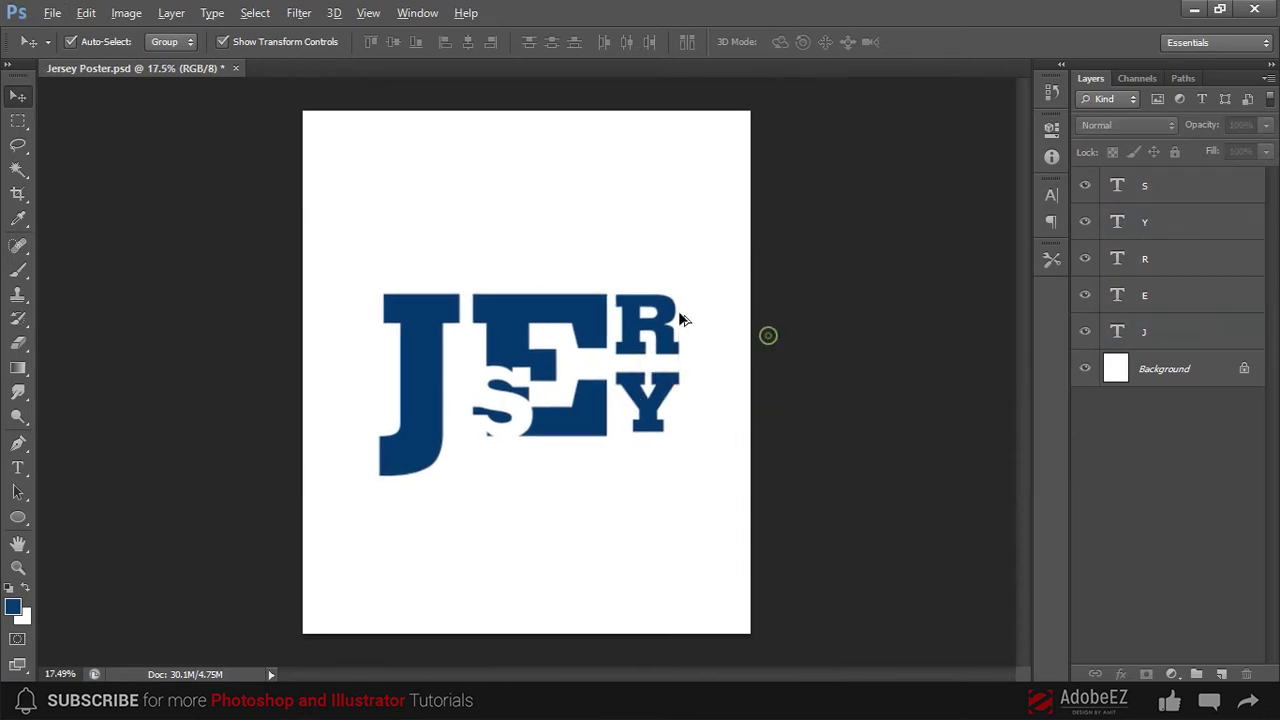
scroll(650, 325, "up", 3)
left_click(647, 322)
left_click(651, 480, "shift")
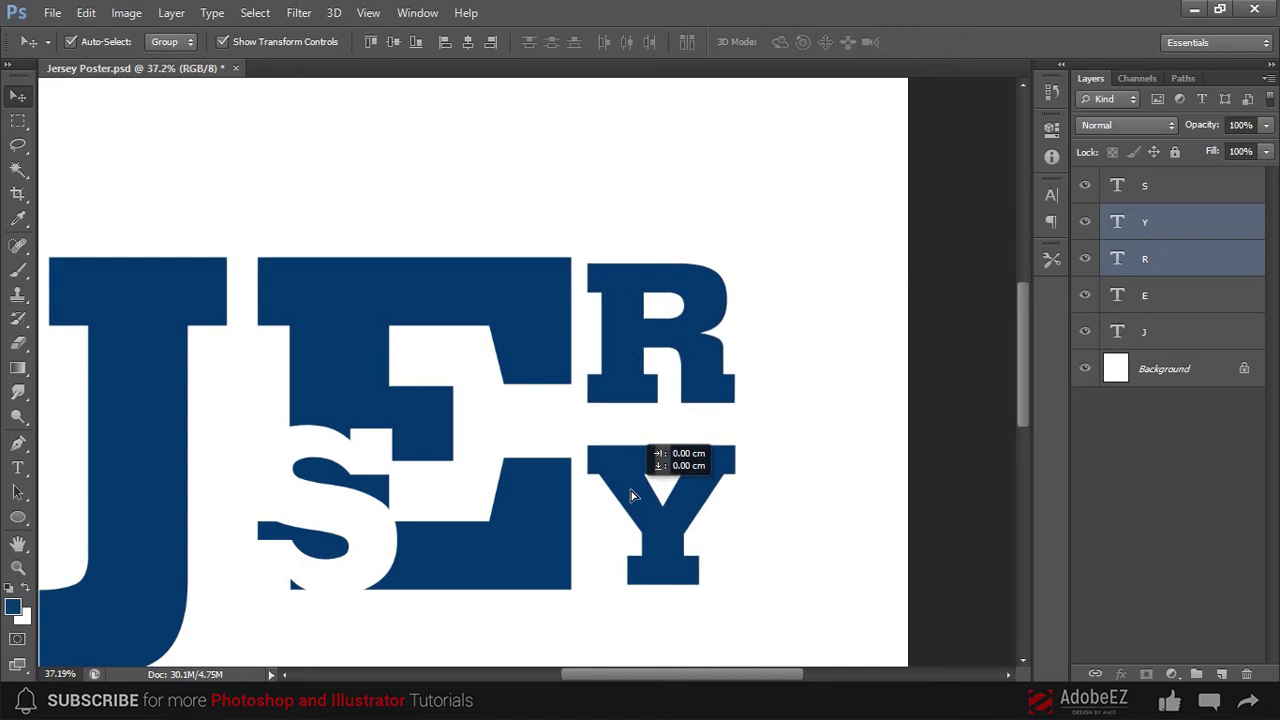
left_click_drag(651, 480, 641, 493)
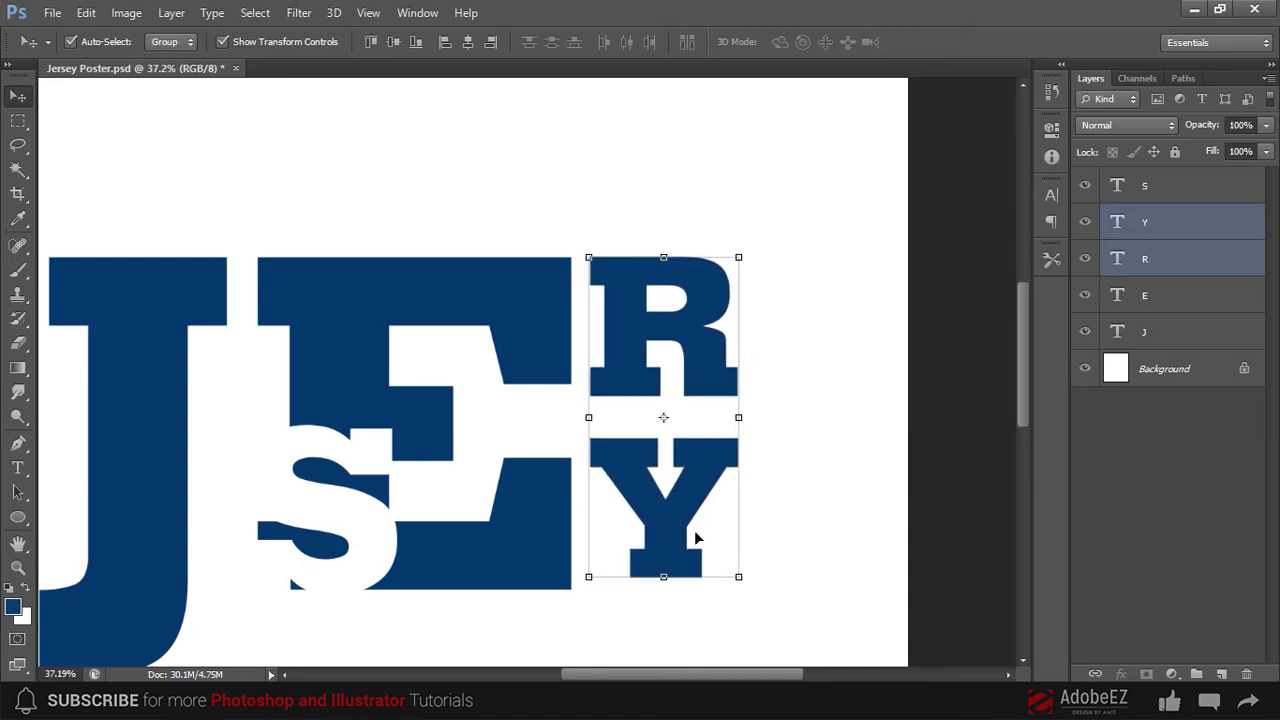
key("ctrl+t")
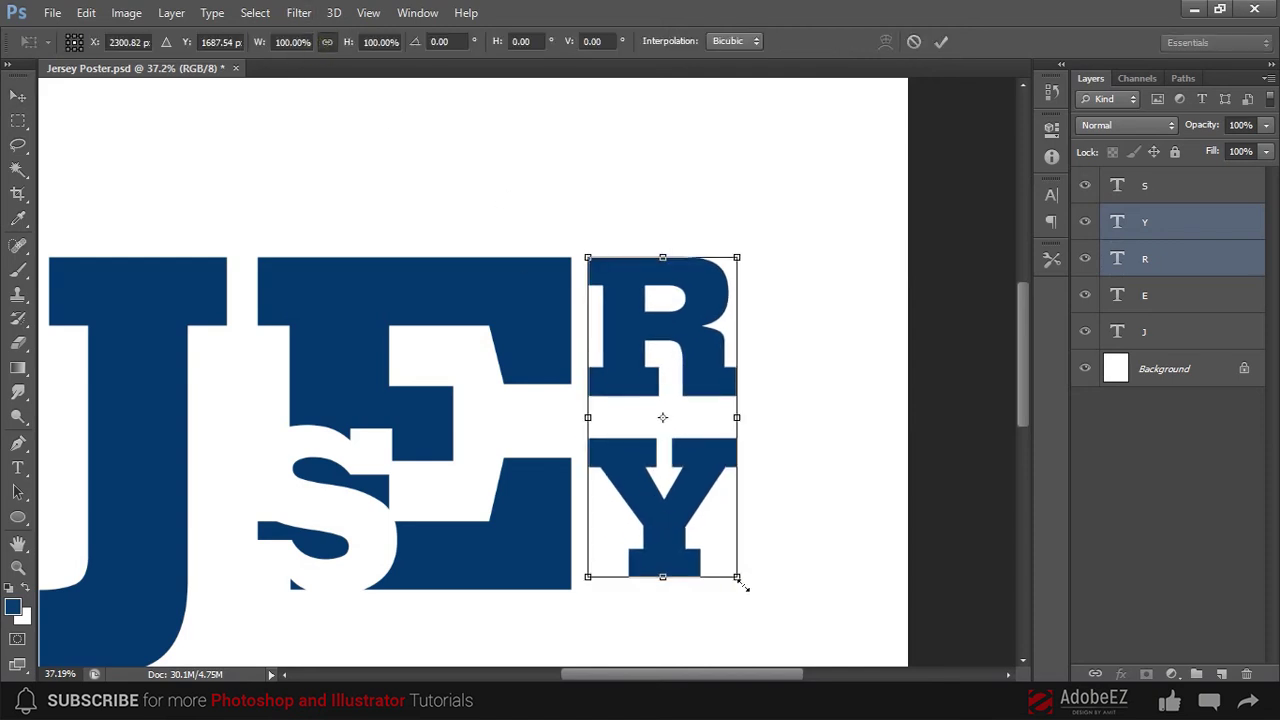
left_click_drag(743, 588, 746, 590)
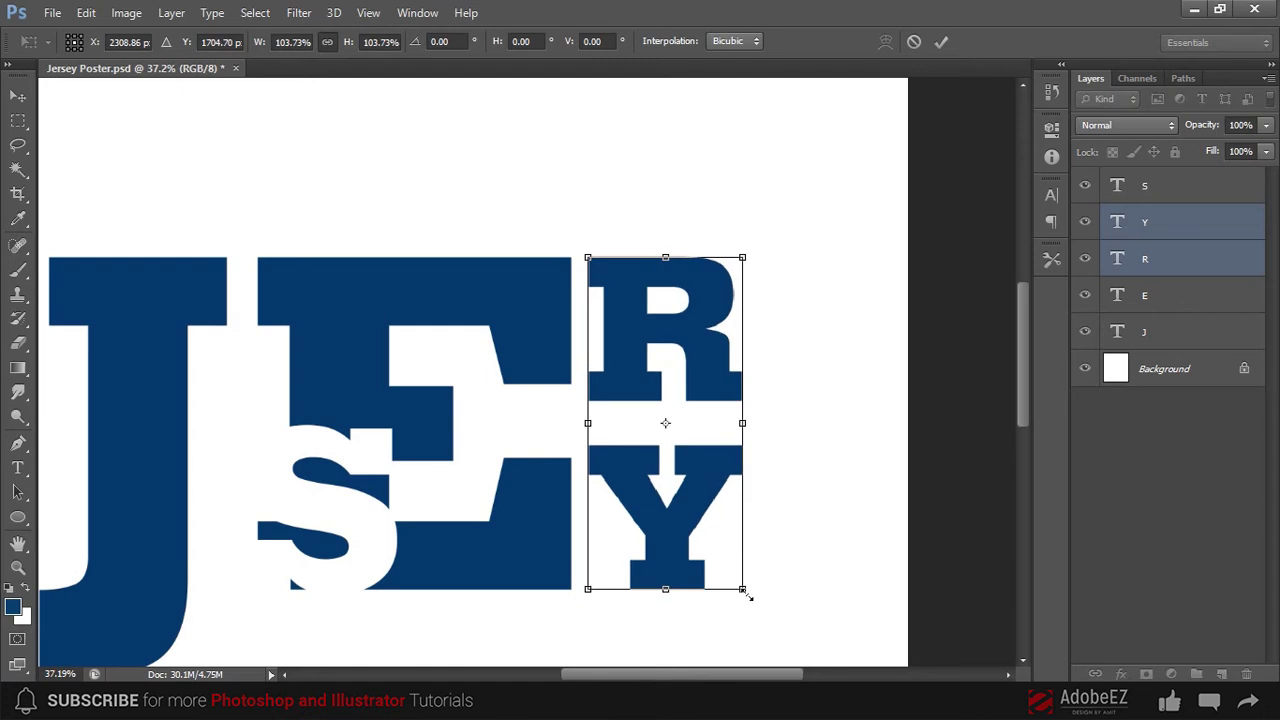
key("Return")
- Deselect the R and Y and select the S letter
left_click(808, 556)
scroll(766, 306, "down", 3)
scroll(529, 486, "up", 5)
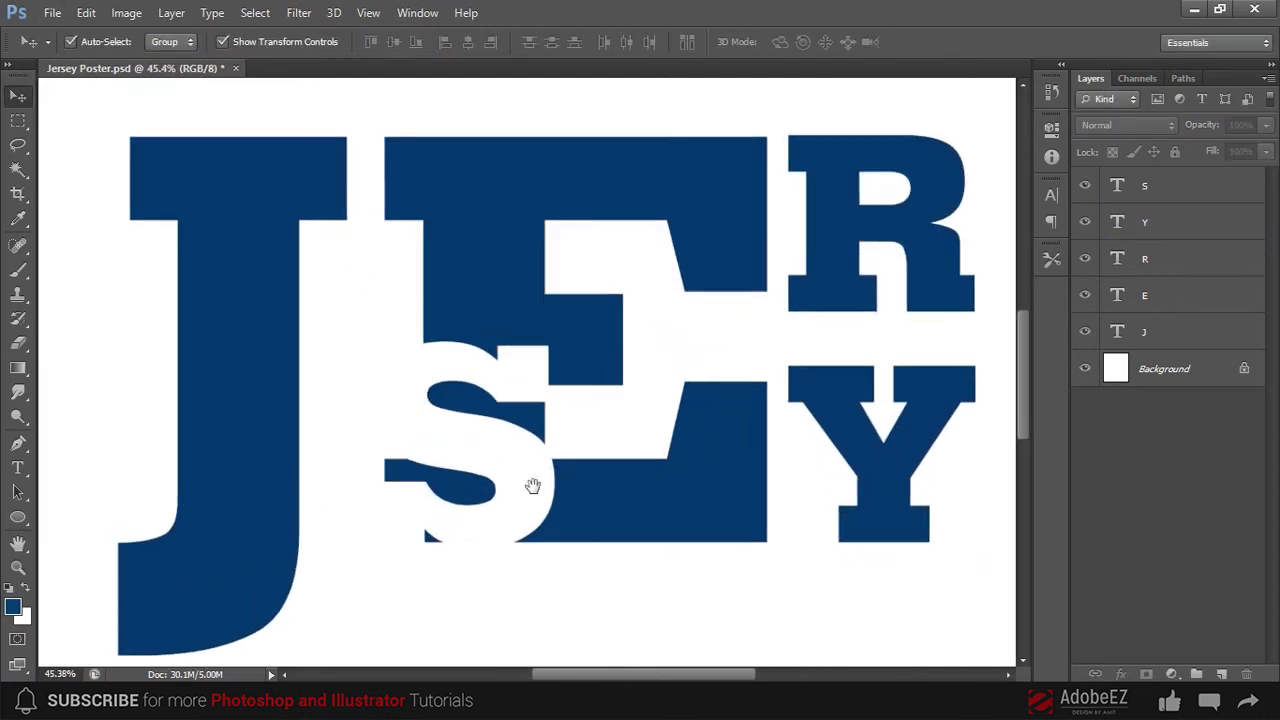
left_click(420, 335)
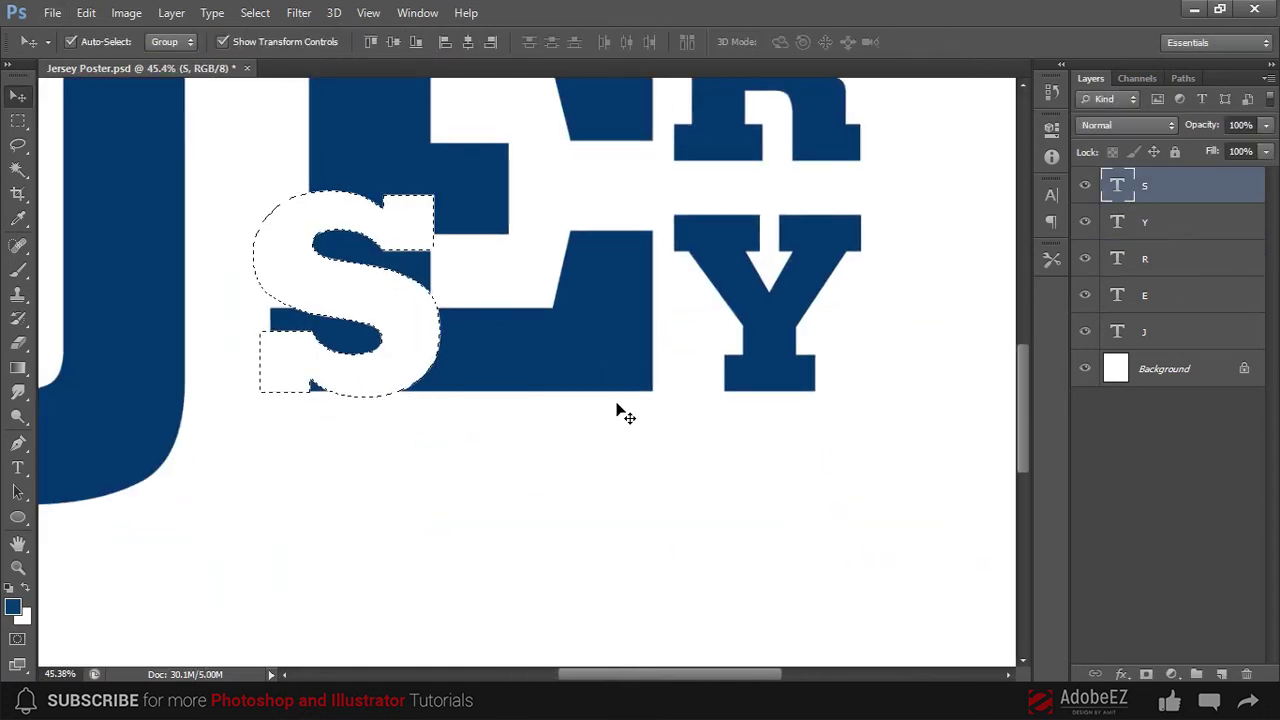
- Load the S outline on the E layer, hide the S, and paint it out of the E's mask
left_click(581, 331)
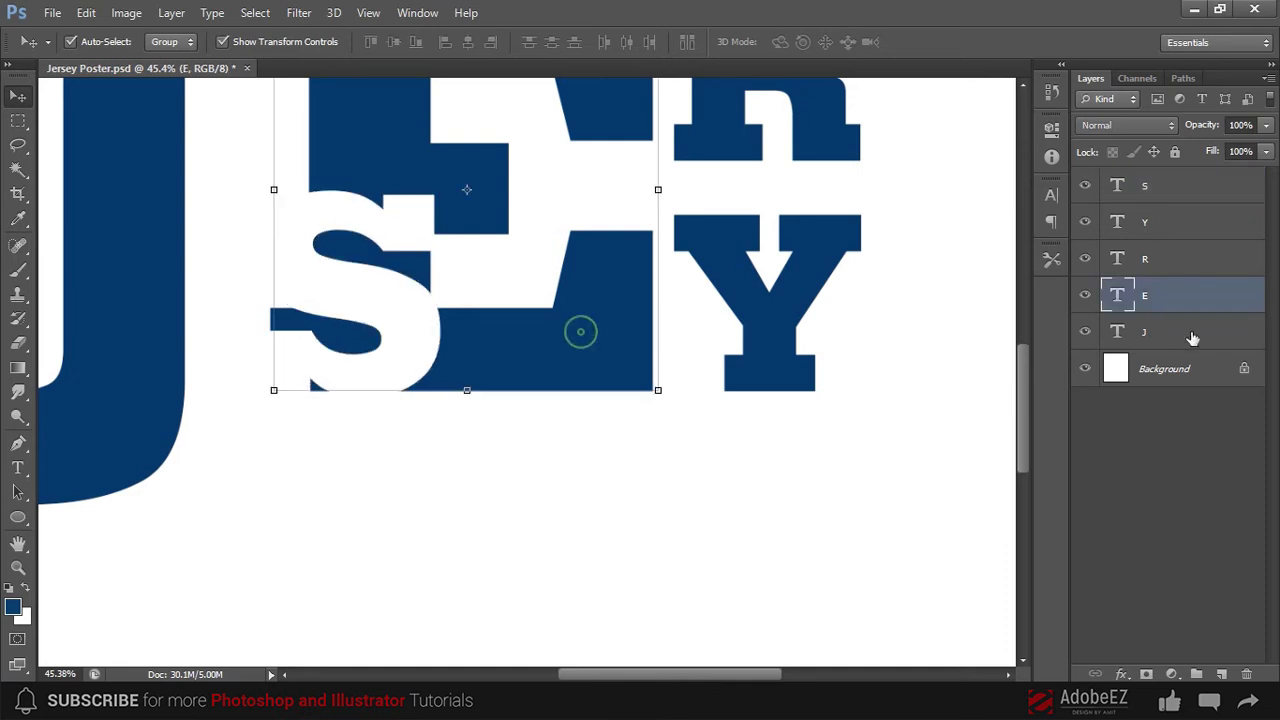
left_click(1118, 186, "ctrl")
left_click(1087, 186)
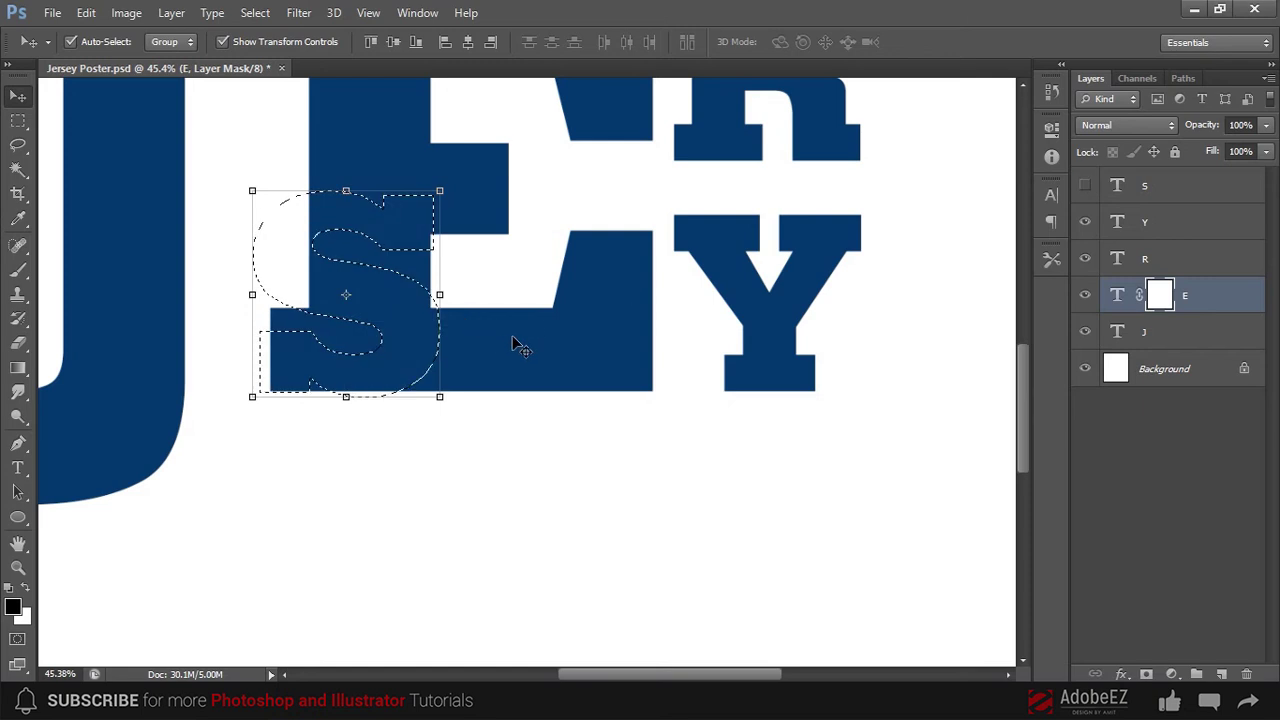
key("b")
mouse_move(214, 229)
left_mouse_down()
mouse_move(206, 194)
mouse_move(254, 158)
left_mouse_up()
right_click(445, 300)
double_click(566, 431)
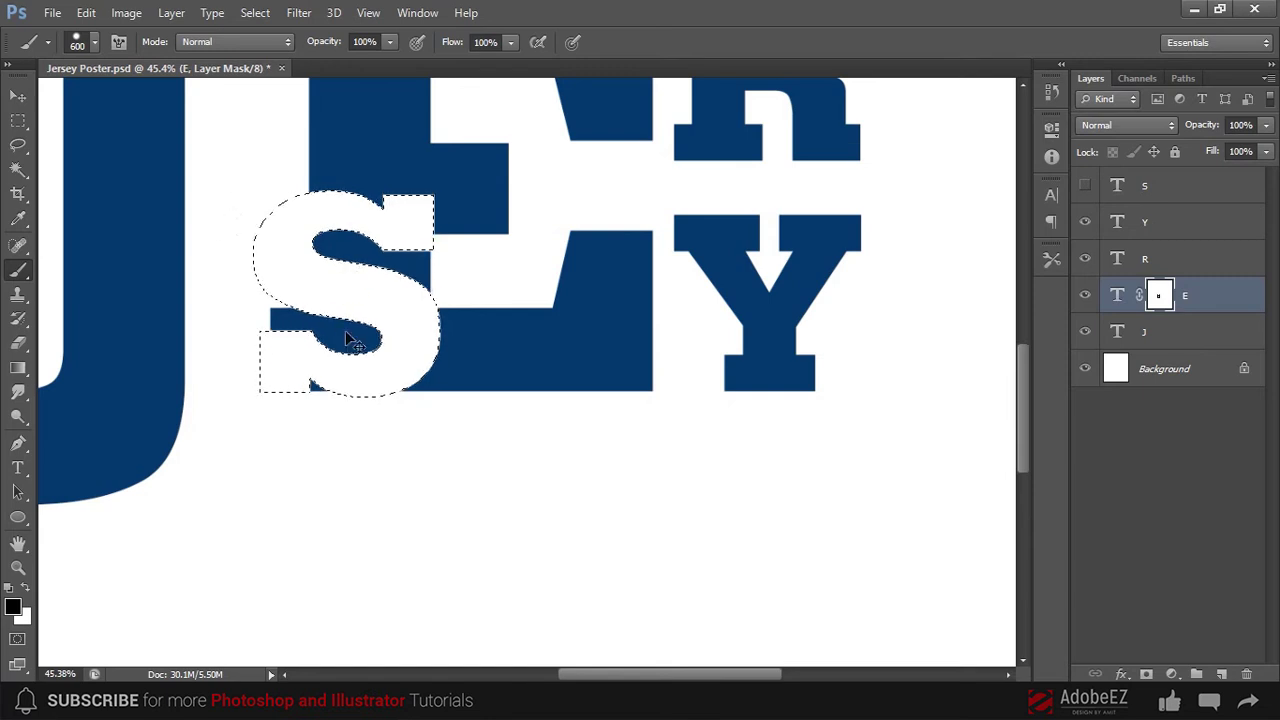
- Deselect, fit the canvas in the window, and return to the Move tool
key("ctrl+d")
key("ctrl+0")
left_click(18, 96)
scroll(805, 313, "down", 2)
left_click(797, 306)
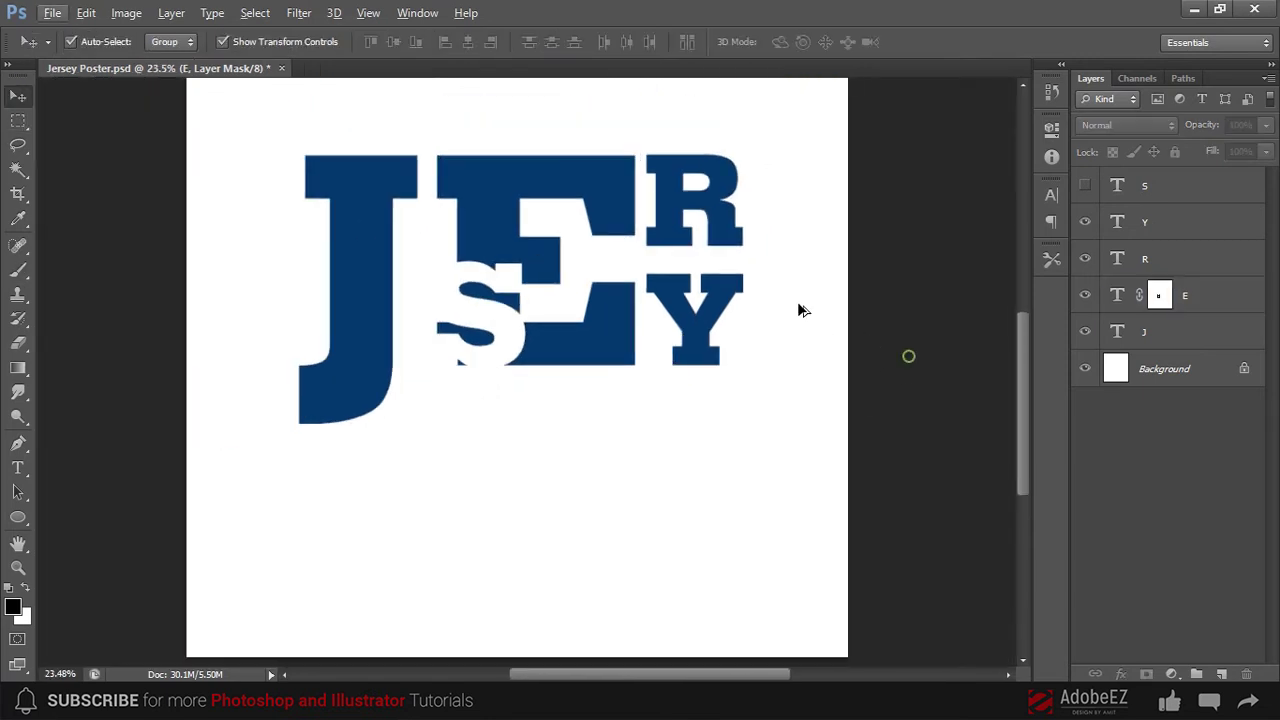
scroll(800, 306, "down", 2)
- Convert the J, E, R, S, Y letter layers into one smart object and nudge it upward
left_click_drag(856, 263, 325, 540)
left_click_drag(834, 277, 600, 466)
left_click(1159, 332)
left_click(1168, 186, "shift")
right_click(1168, 186)
left_click(777, 176)
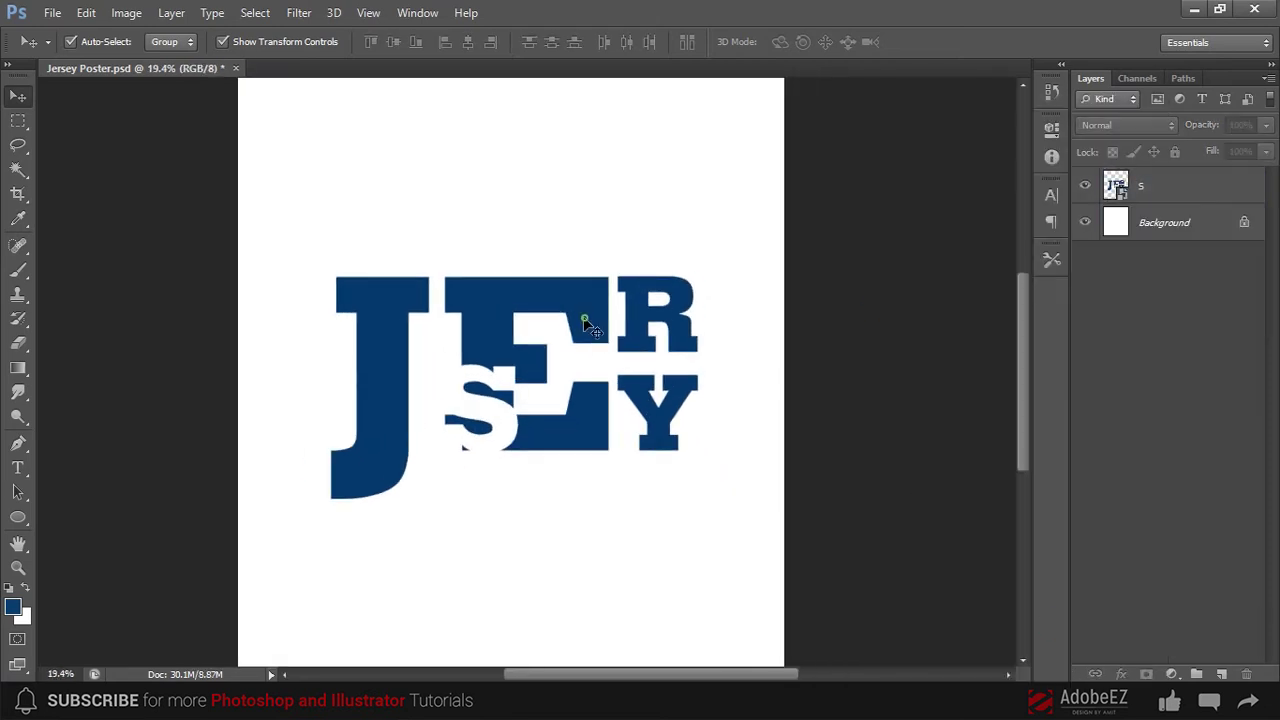
mouse_move(580, 320)
left_mouse_down()
mouse_move(582, 290)
mouse_move(651, 304)
left_mouse_up()
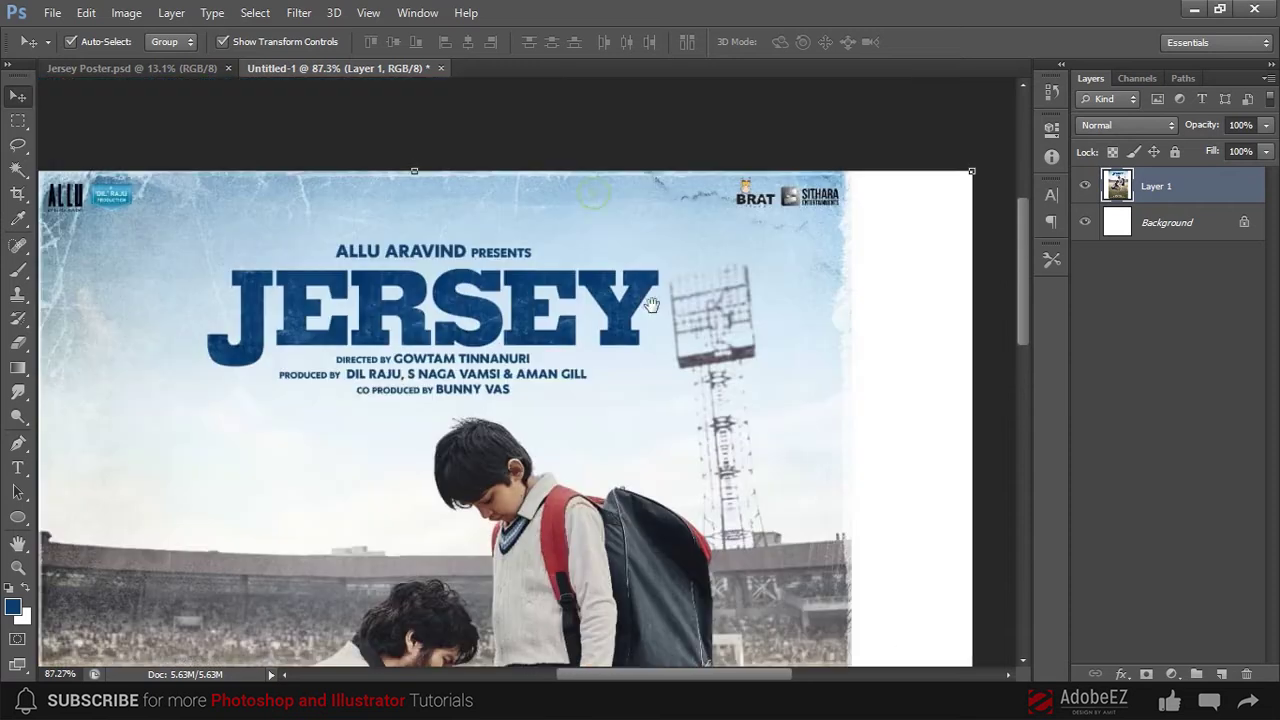
- Duplicate the poster photo layer in Untitled-1 as Layer 1 copy
right_click(1150, 193)
left_click(830, 140)
left_click(809, 209)
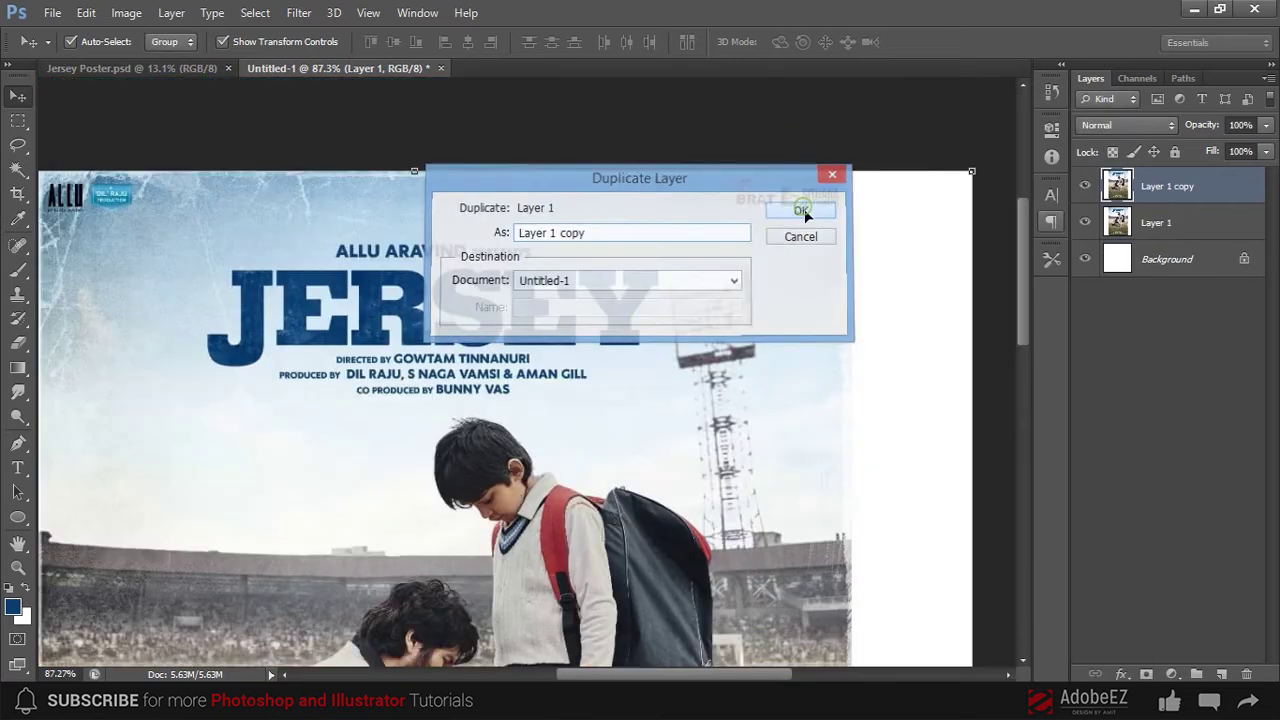
- Marquee the JERSEY title and Content-Aware Fill it with sky
key("m")
left_click_drag(672, 229, 205, 381)
right_click(480, 286)
left_click(512, 556)
left_click(730, 194)
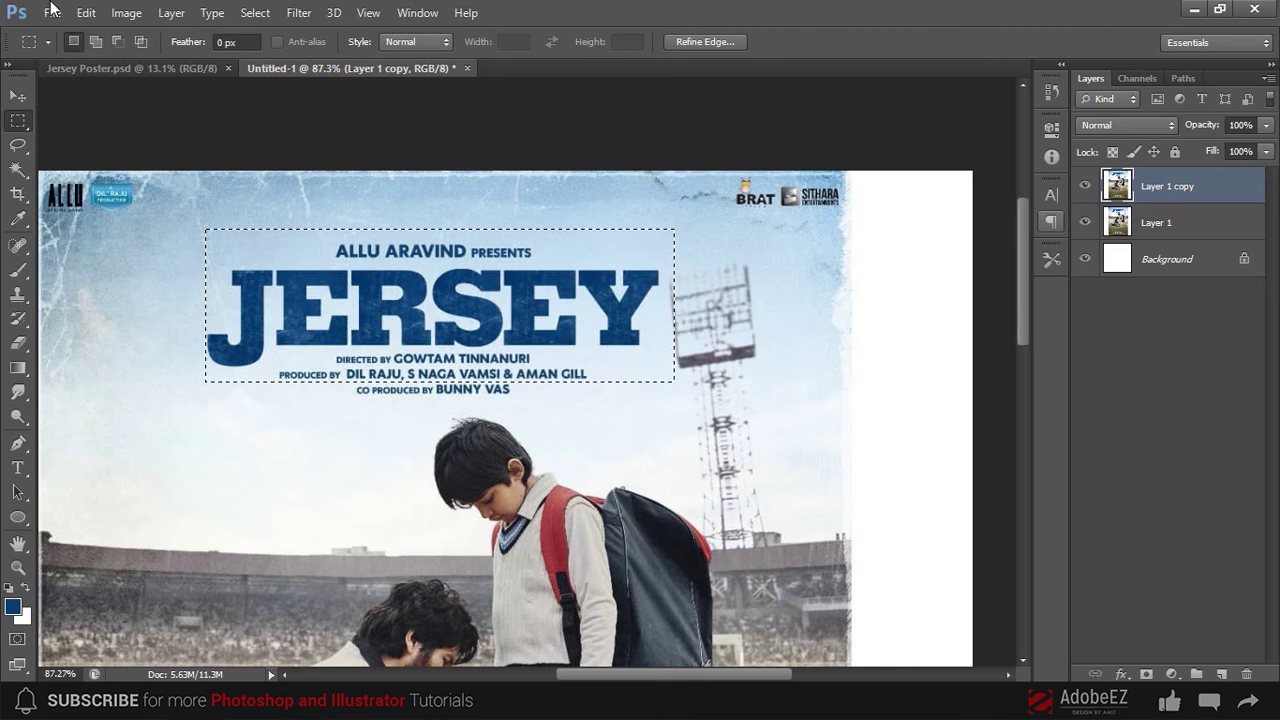
left_click(630, 238)
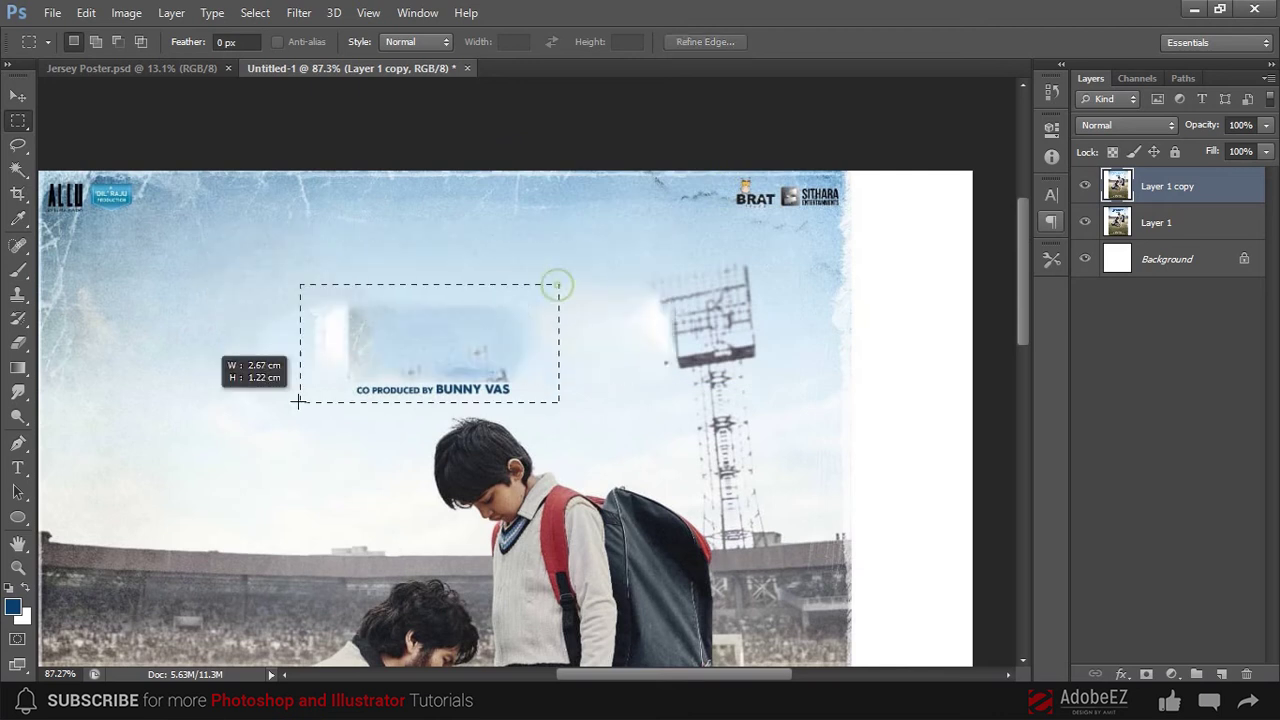
- Content-Aware Fill the credits selection and deselect
right_click(452, 288)
left_click(500, 557)
left_click(729, 194)
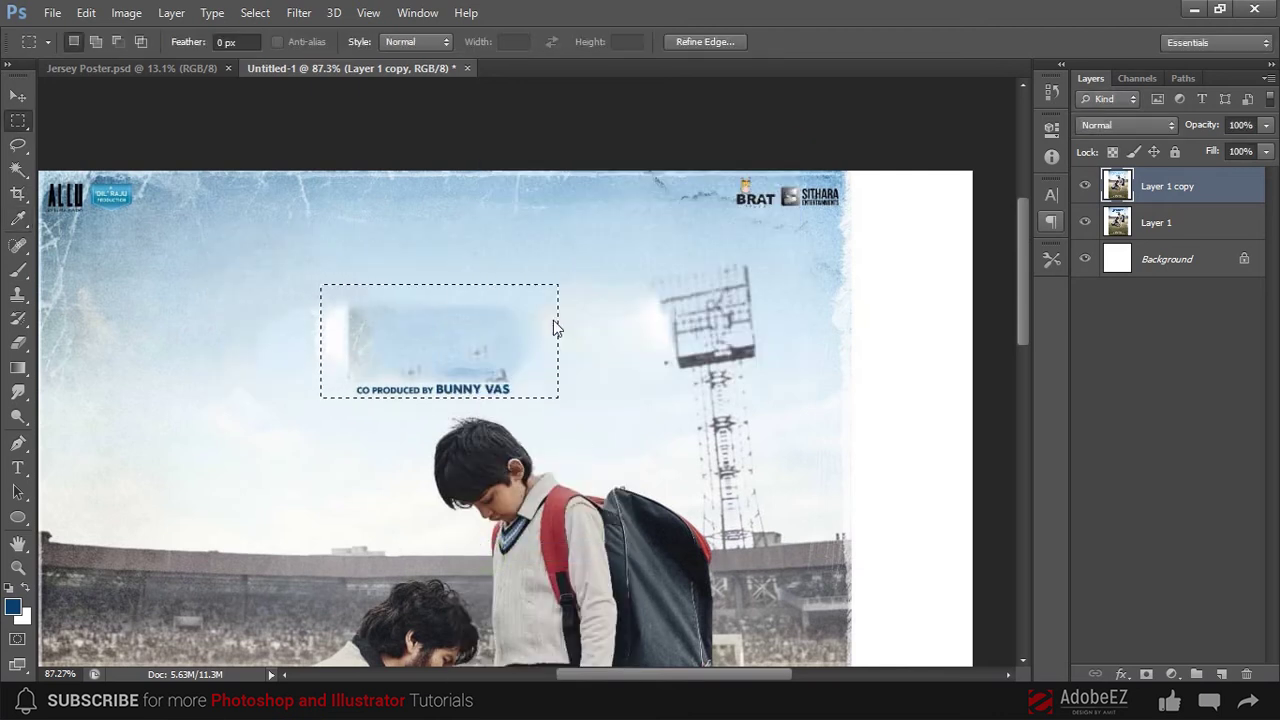
left_click(586, 310)
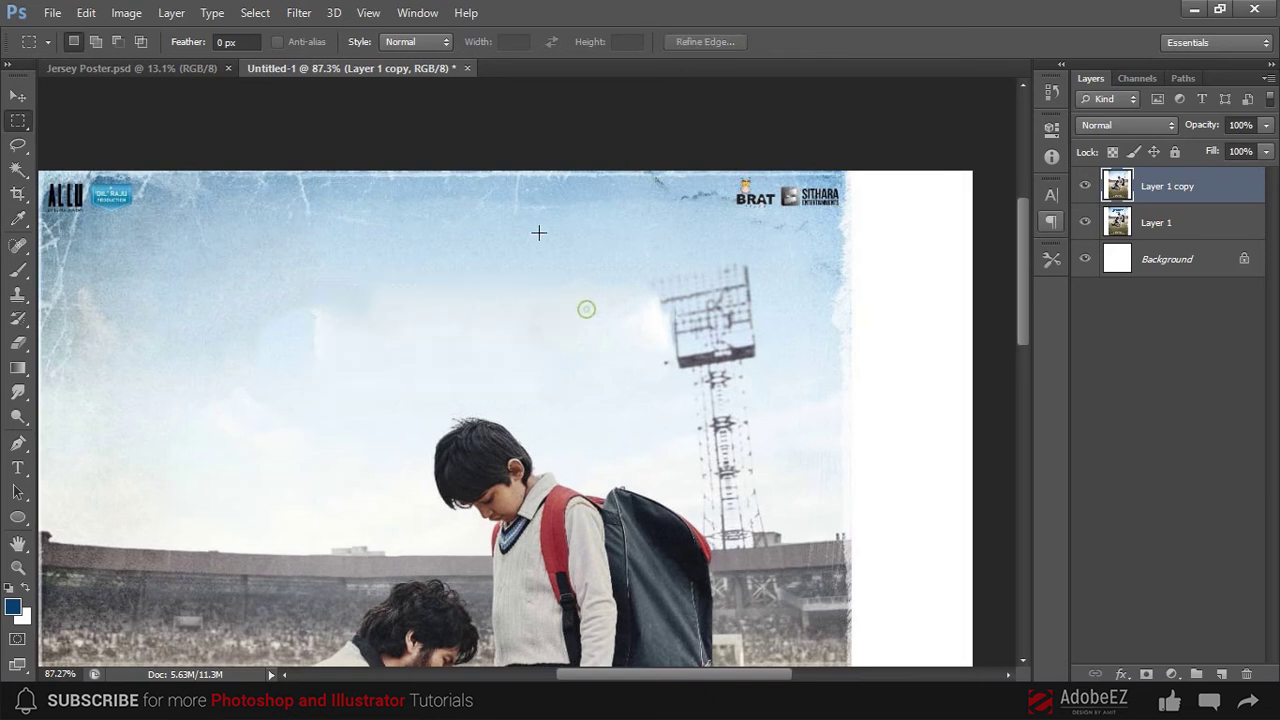
scroll(537, 229, "down", 5)
- Clone Stamp clean sky over the two leftover whitish patches on Layer 1 copy
scroll(537, 229, "up", 5)
key("s")
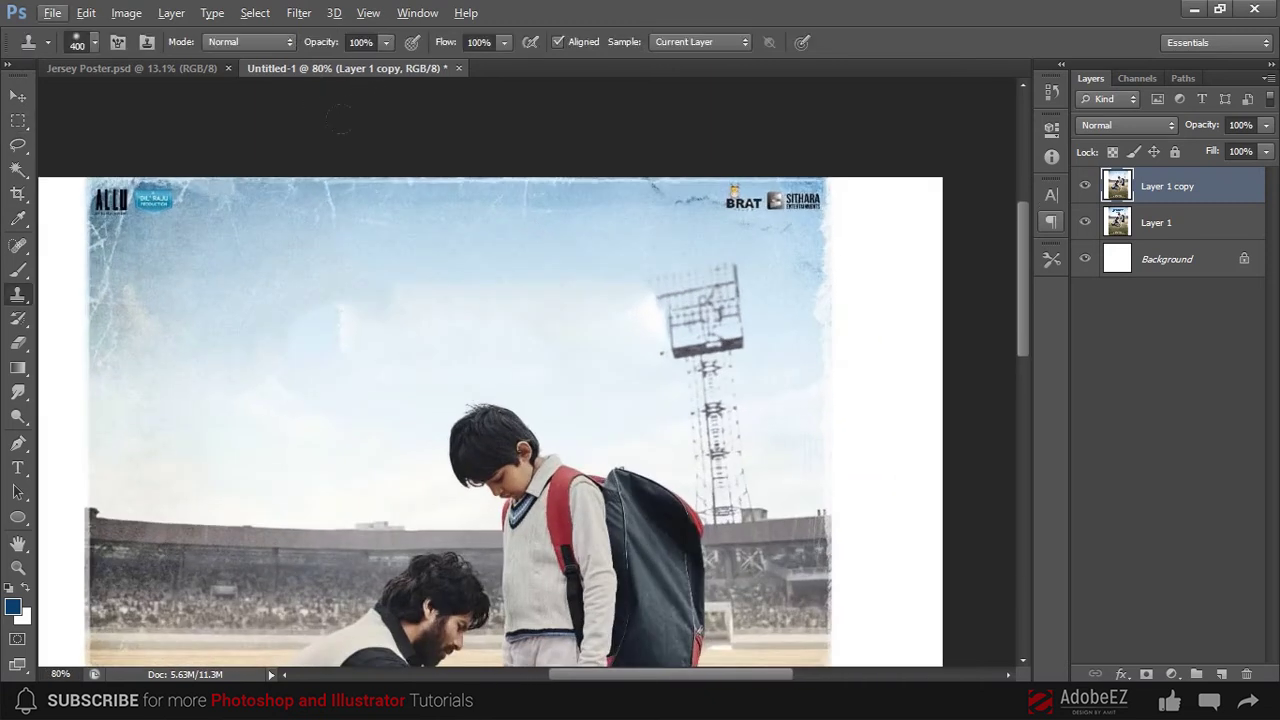
mouse_move(480, 231)
left_mouse_down()
mouse_move(331, 266)
mouse_move(494, 265)
left_mouse_up()
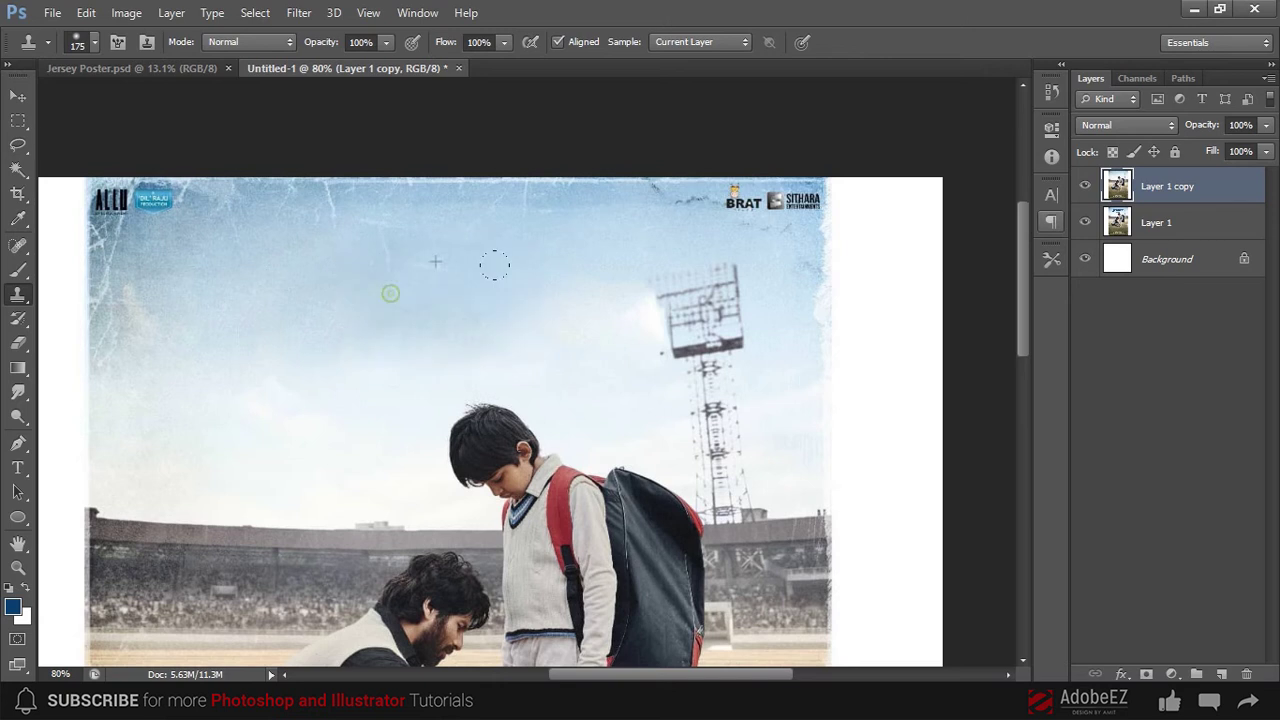
left_click_drag(355, 267, 360, 336)
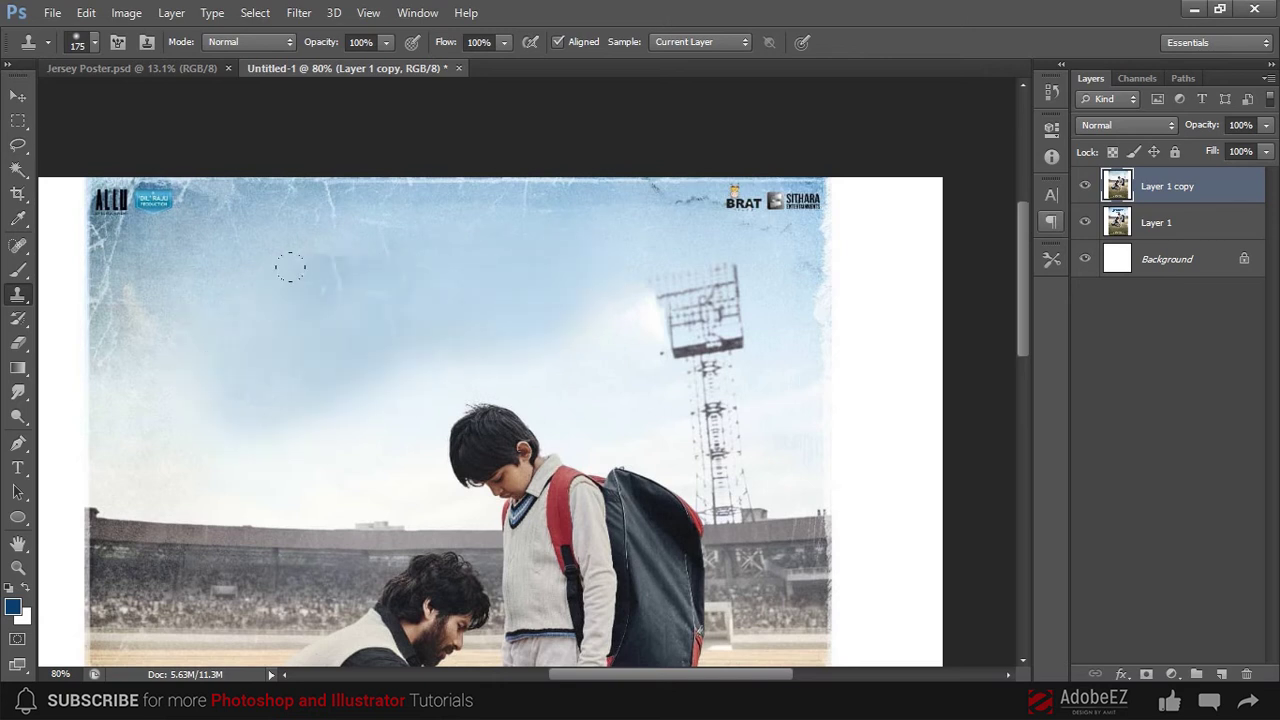
scroll(290, 267, "down", 3)
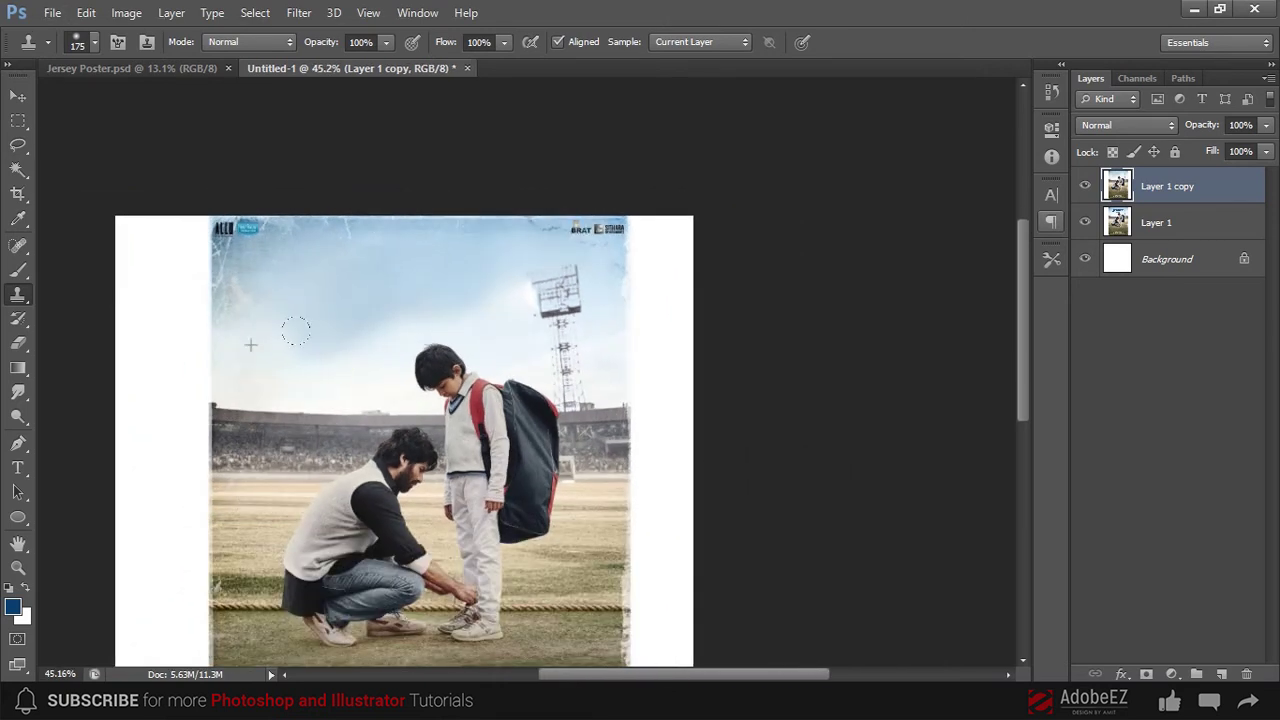
key("v")
scroll(593, 332, "down", 2)
- Copy the cleaned photo into Jersey Poster and delete its lower text strip
scroll(593, 332, "up", 2)
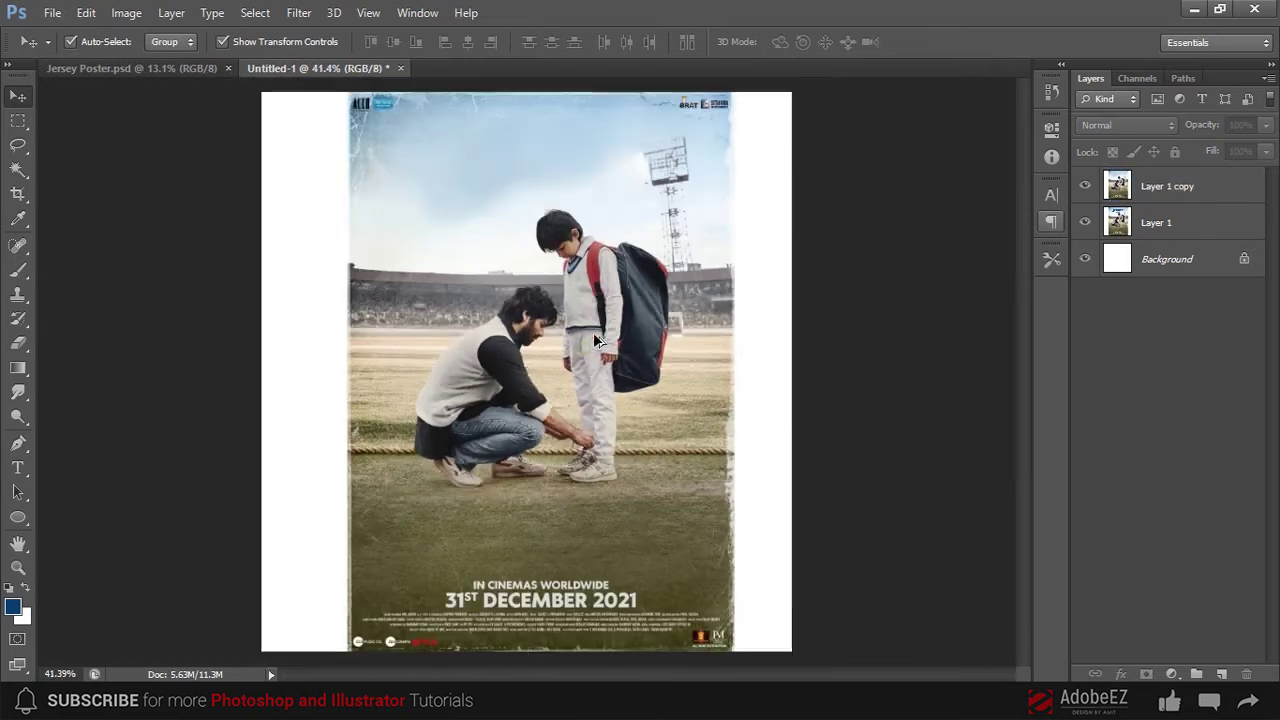
left_click_drag(681, 368, 266, 156)
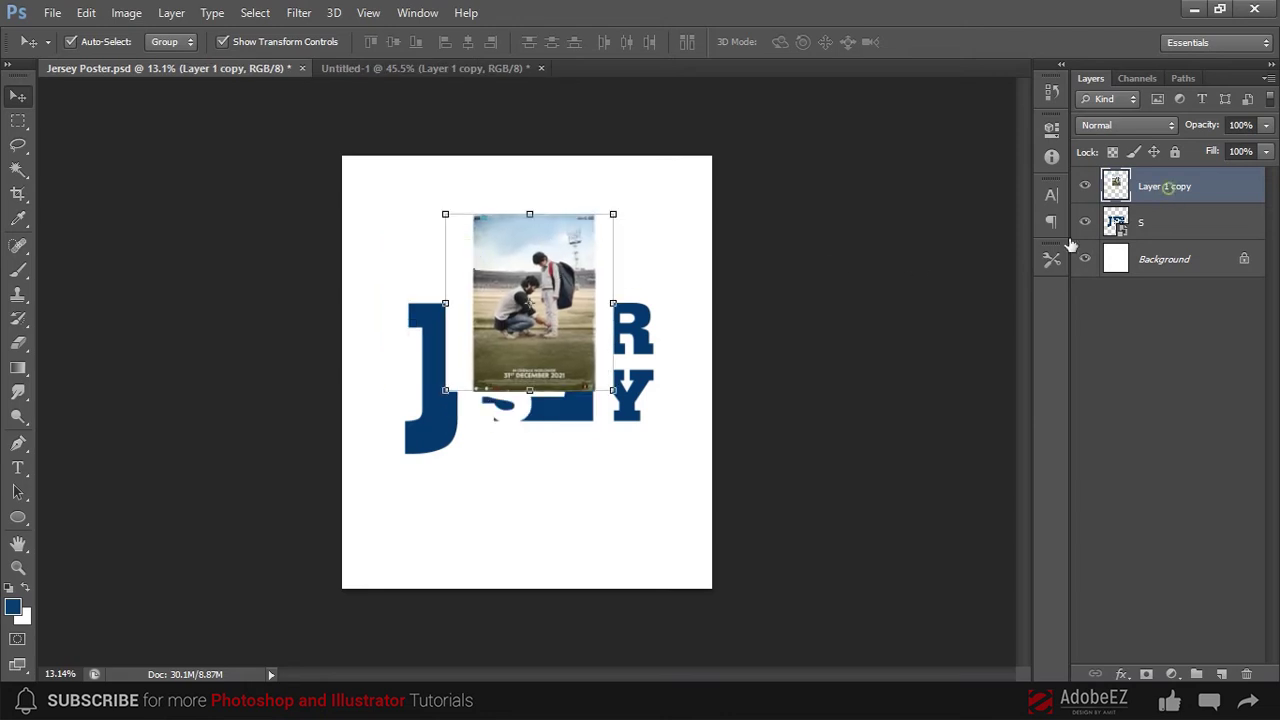
scroll(355, 510, "up", 1)
scroll(355, 510, "up", 2)
key("m")
mouse_move(679, 350)
left_mouse_down()
mouse_move(325, 484)
mouse_move(266, 480)
left_mouse_up()
key("Delete")
key("ctrl+d")
- Fit the canvas in the window and show only the selected photo layer
key("v")
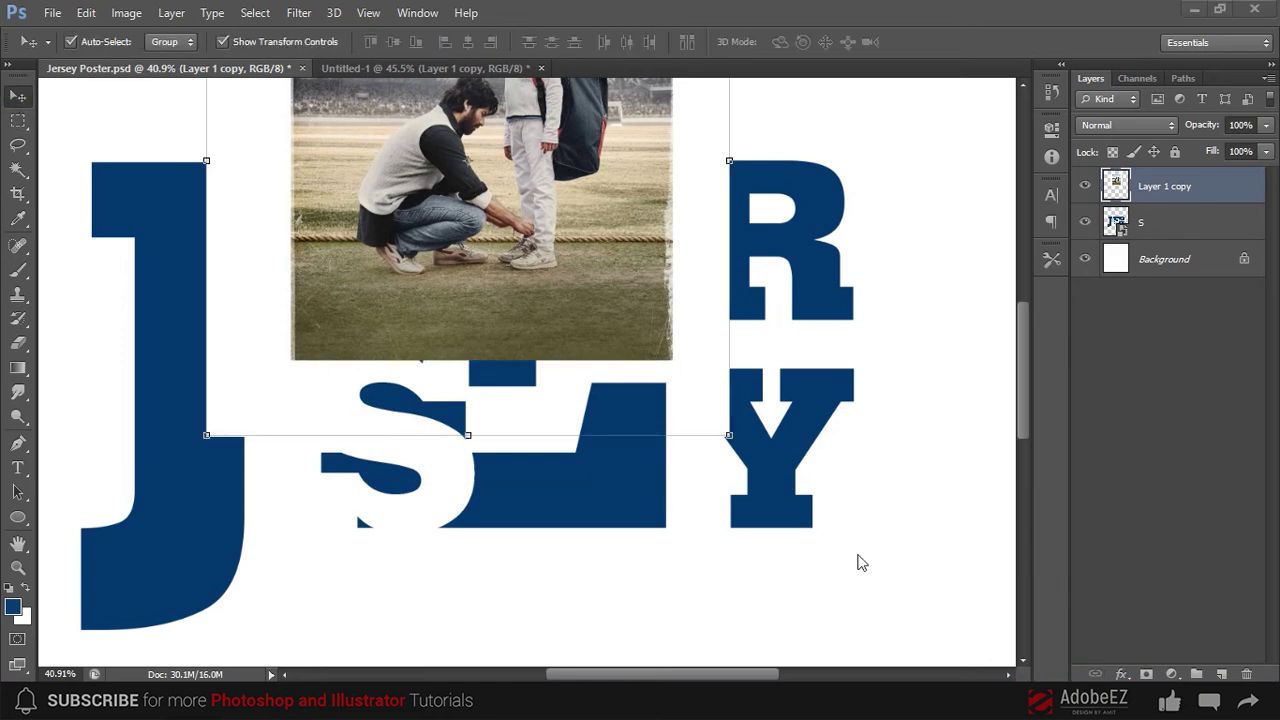
key("ctrl+0")
left_click(838, 357)
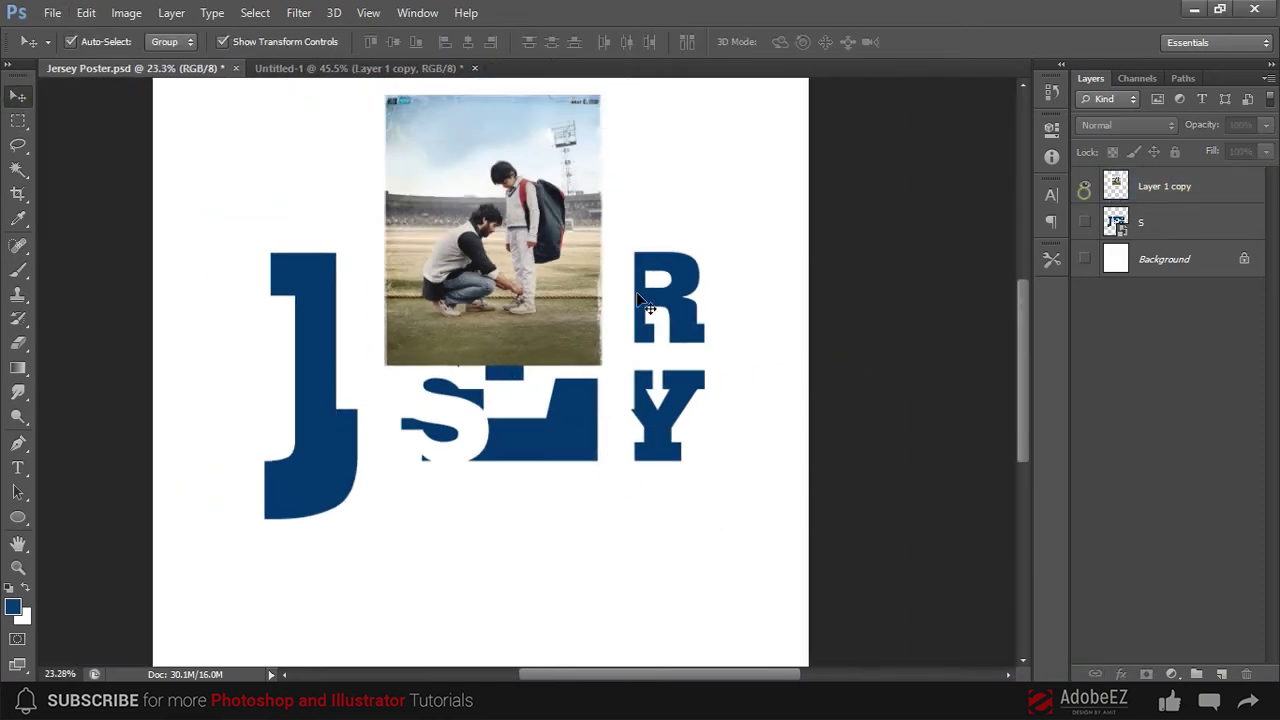
left_click(558, 218)
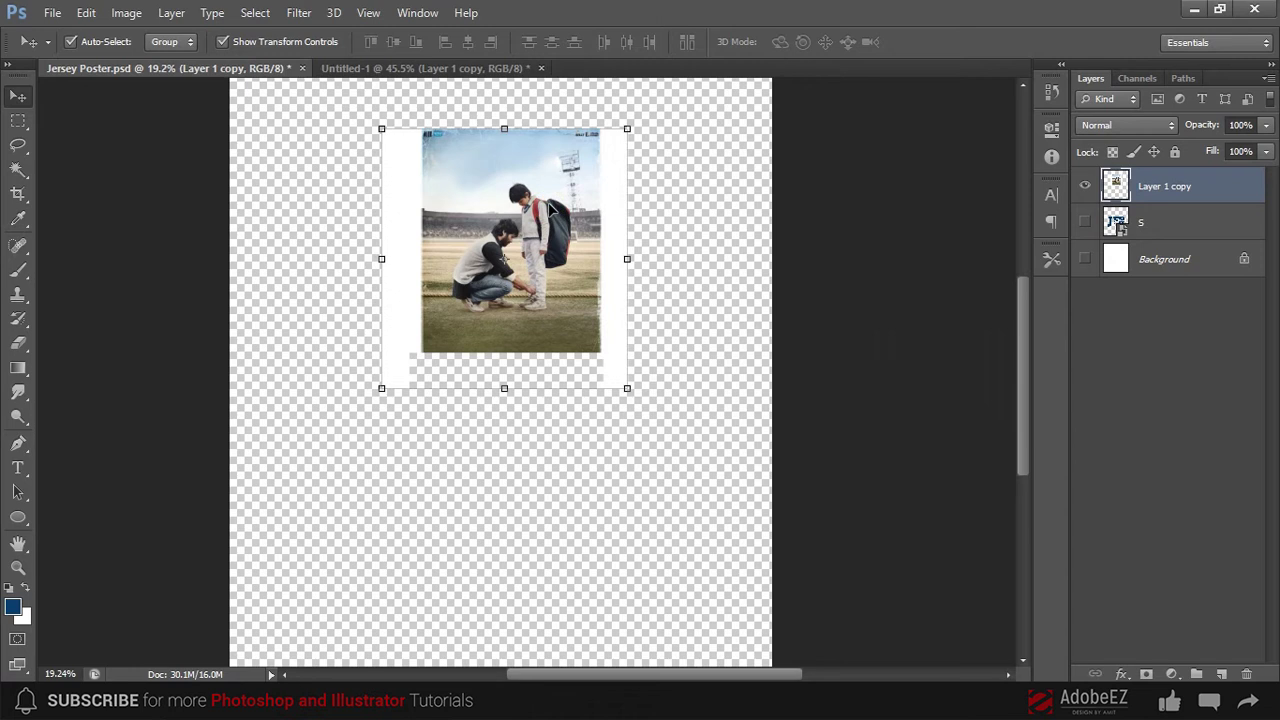
- Delete the photo's right, left and top white strips, then deselect
key("m")
scroll(677, 123, "up", 3)
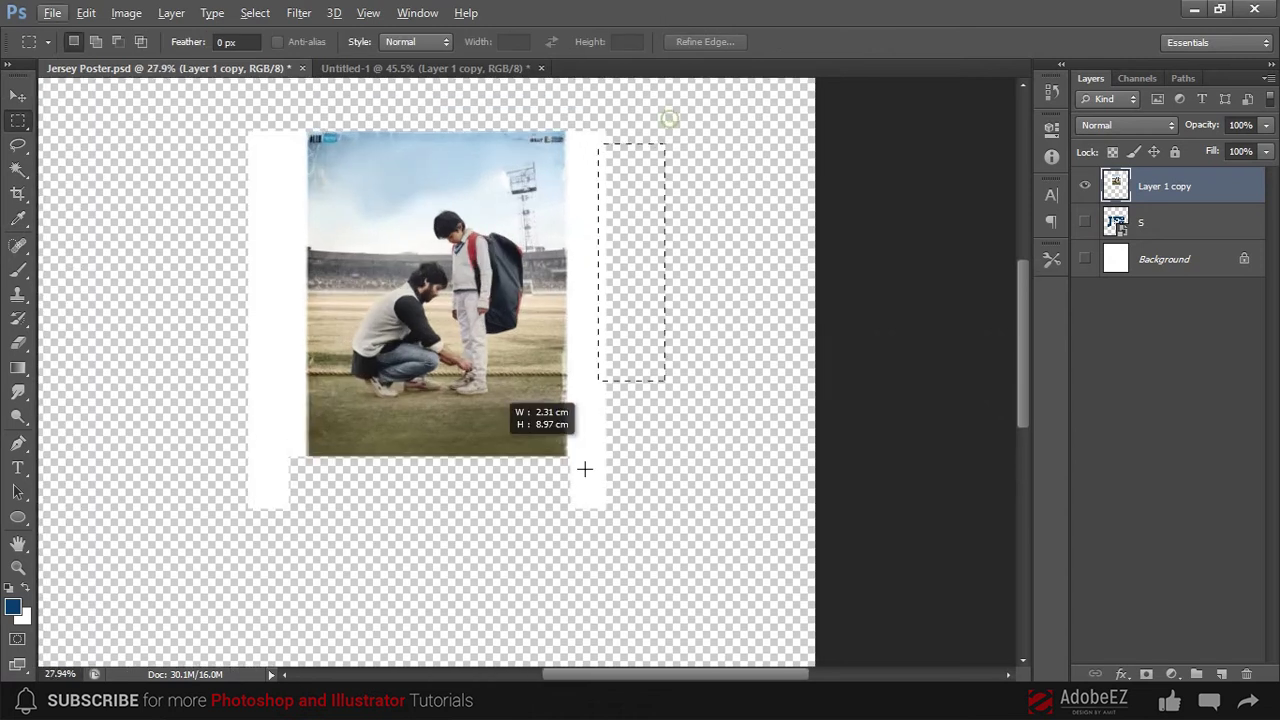
left_click_drag(670, 106, 569, 545)
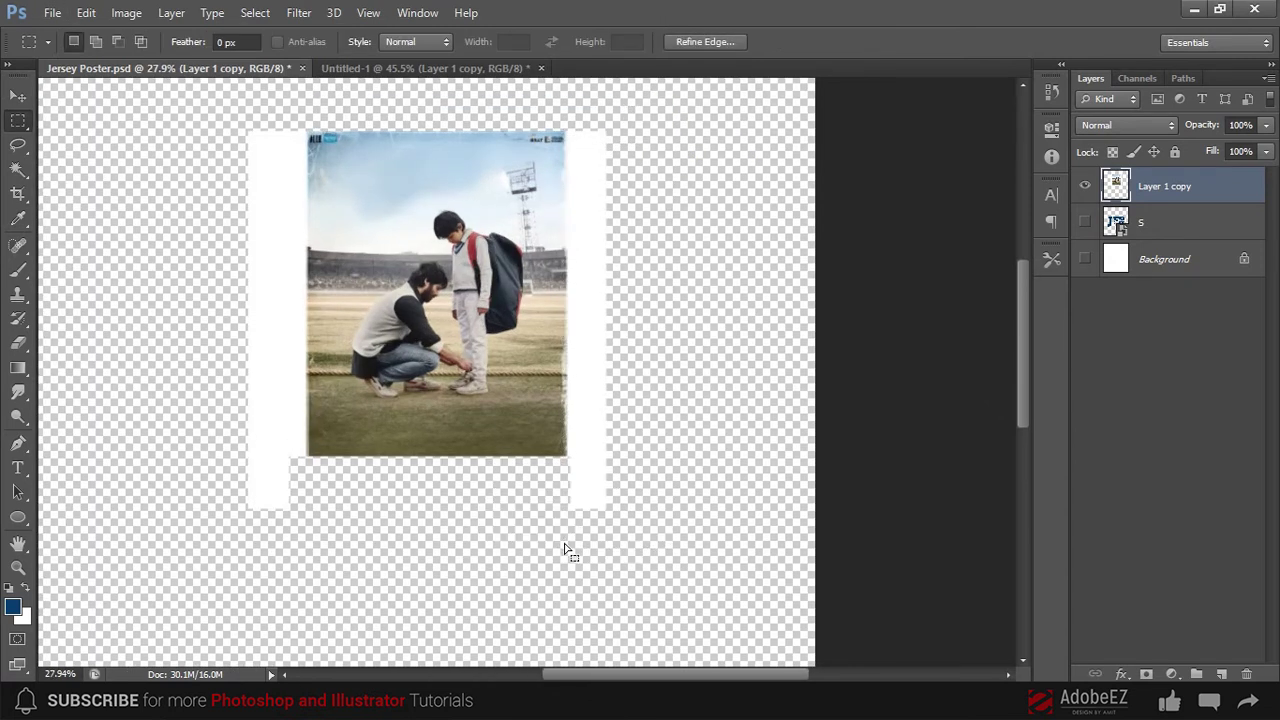
key("Delete")
left_click_drag(222, 104, 309, 630)
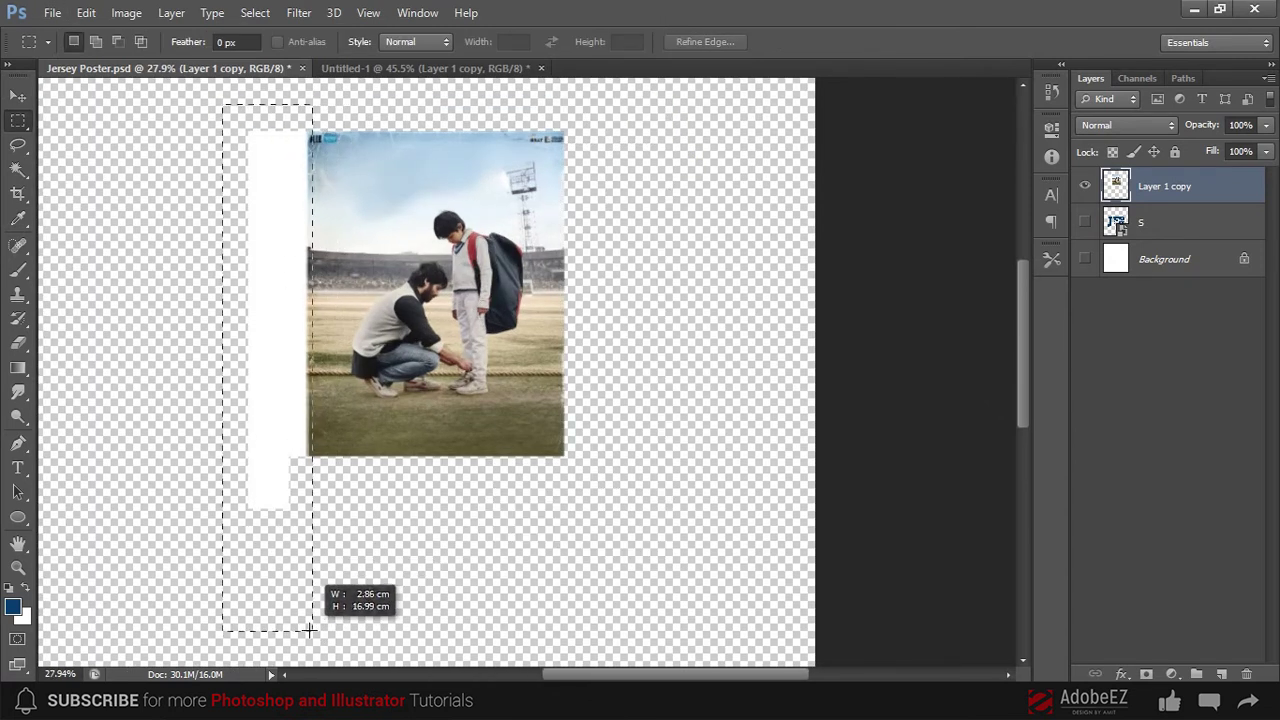
key("Delete")
left_click_drag(241, 104, 578, 143)
key("Delete")
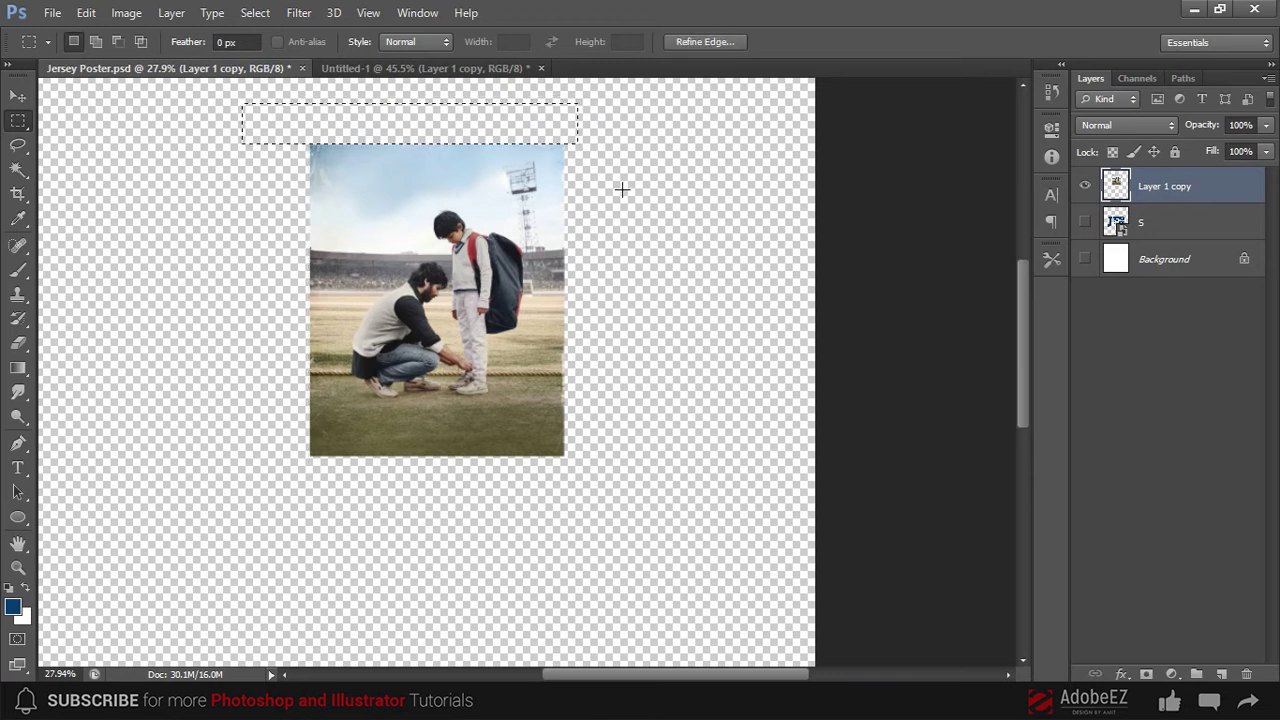
key("ctrl+d")
- Show the letters and background again and convert the photo to a smart object
key("v")
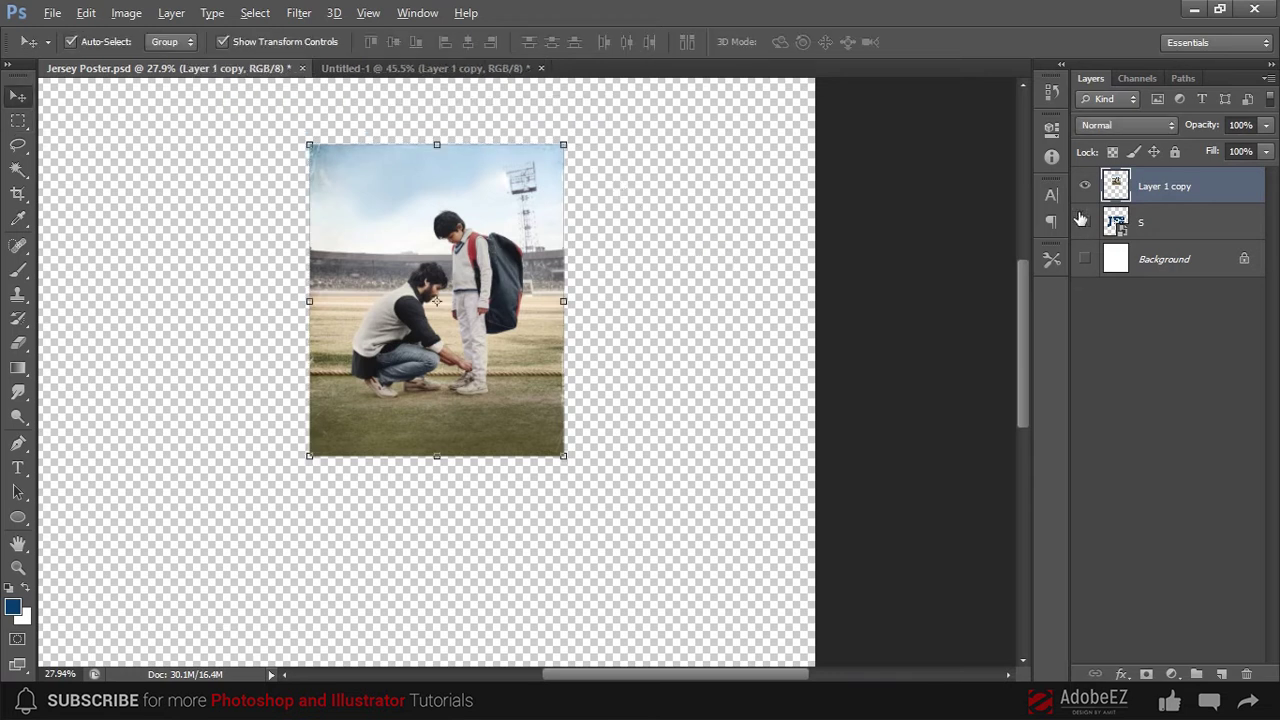
left_click_drag(1085, 222, 1085, 259)
right_click(1180, 186)
left_click(850, 193)
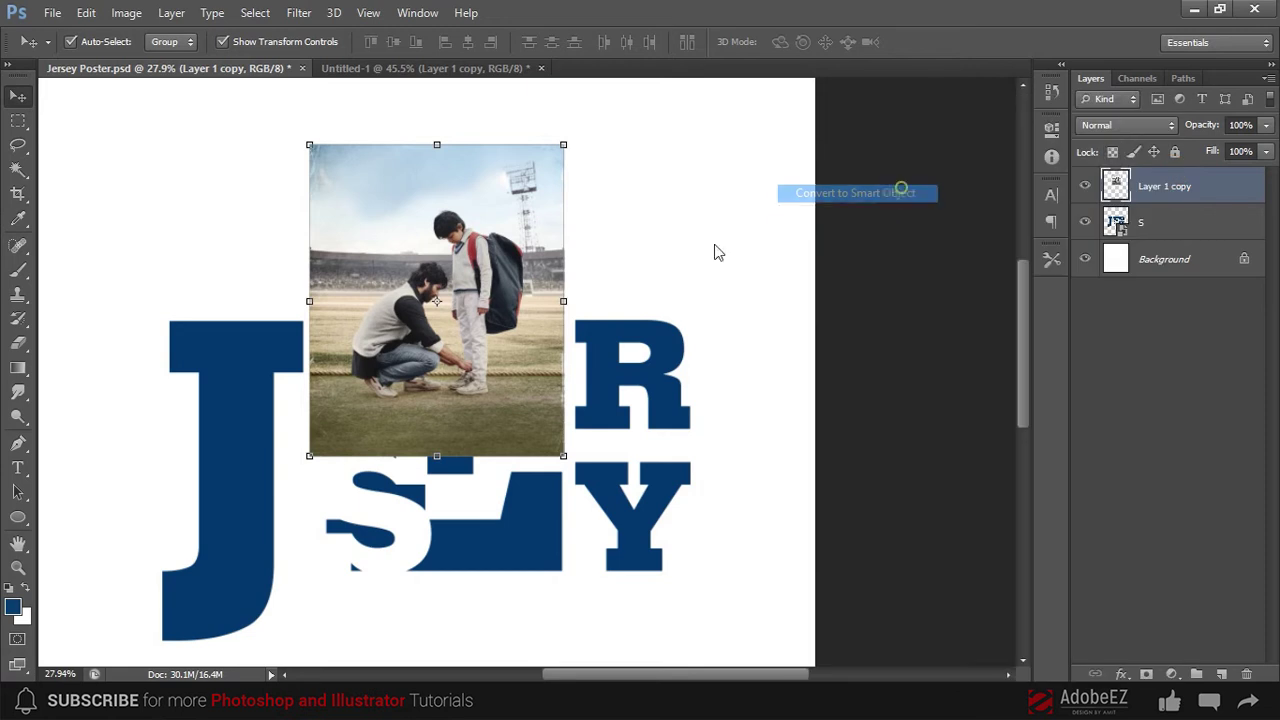
scroll(851, 314, "down", 3)
- Scale the photo to about 231% and move it down over the poster
key("ctrl+t")
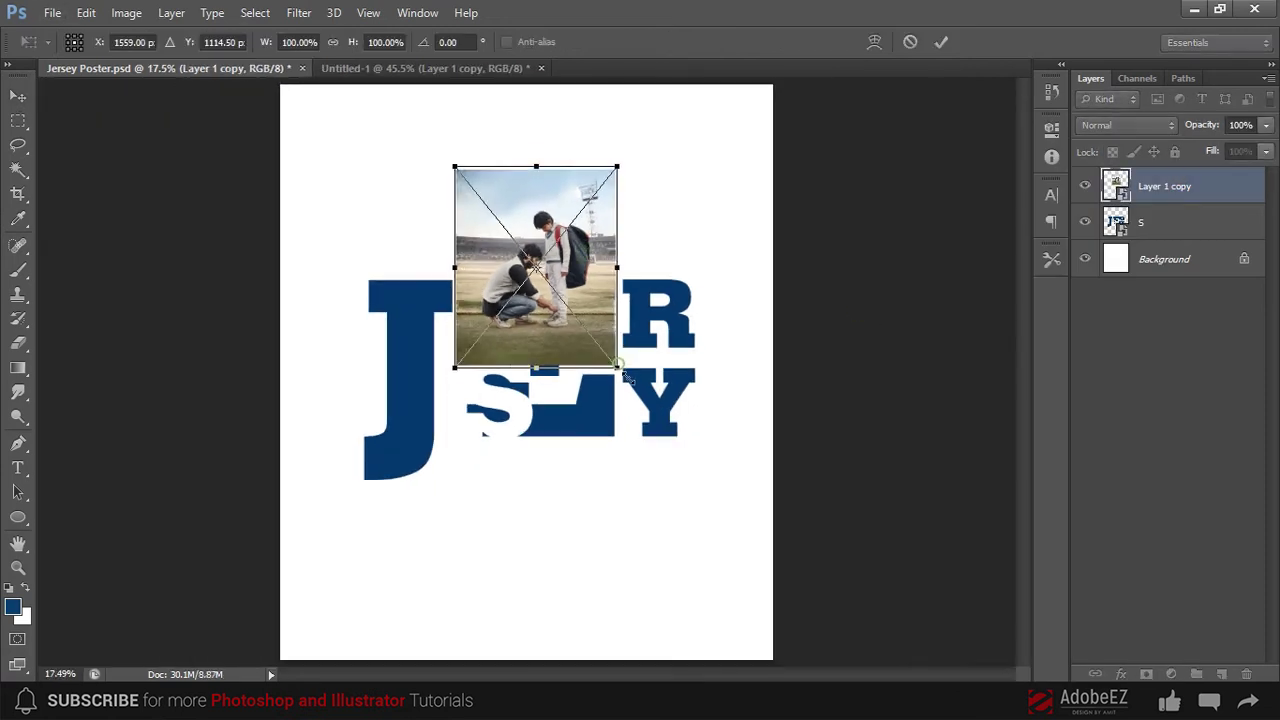
left_click_drag(622, 371, 737, 471)
left_click_drag(673, 336, 679, 352)
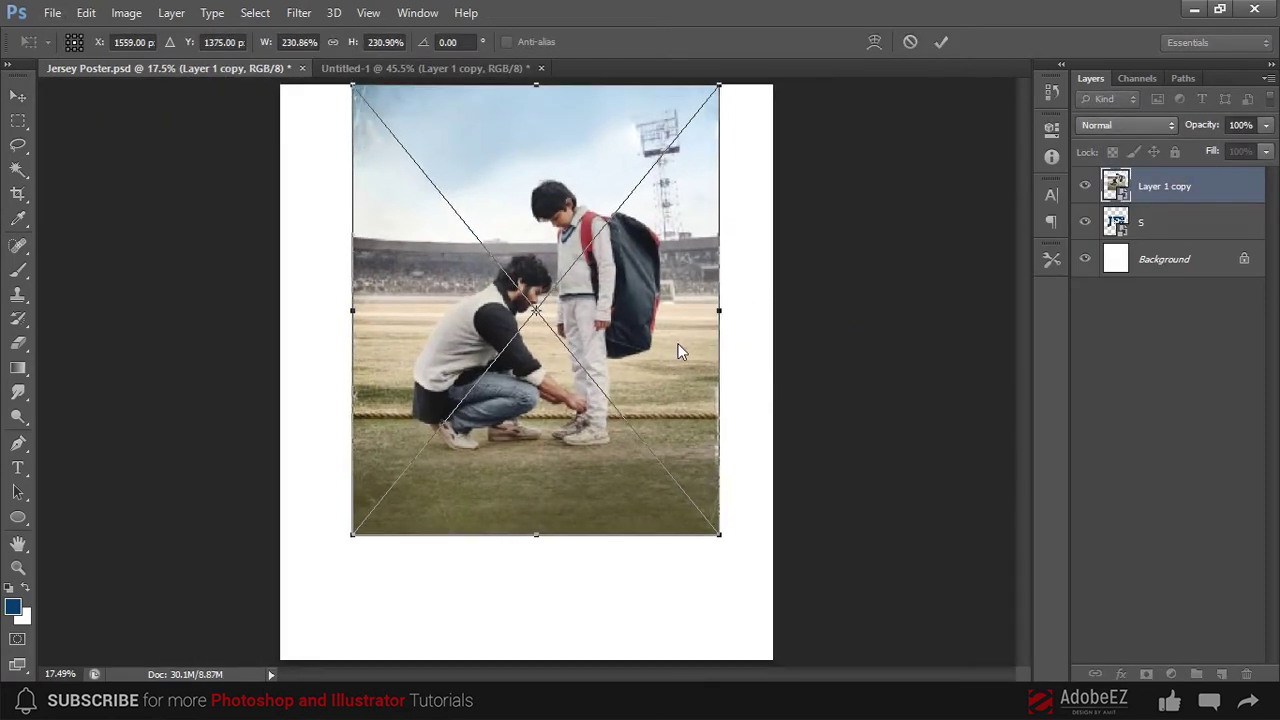
key("Return")
key("ctrl+minus")
- Clip the photo inside the JERSEY letters and nudge it down slightly
left_click(920, 300)
left_click(1193, 190)
right_click(1193, 190)
left_click(858, 340)
scroll(851, 290, "up", 2)
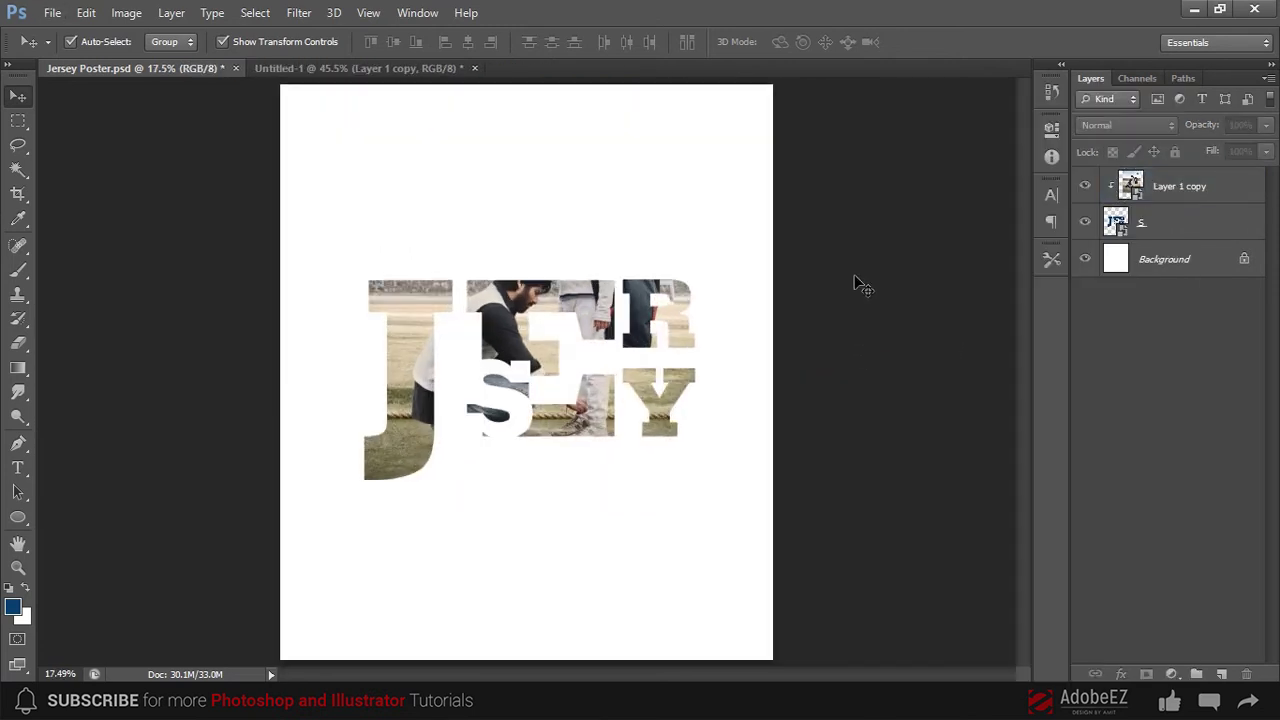
left_click_drag(570, 318, 575, 346)
left_click(925, 380)
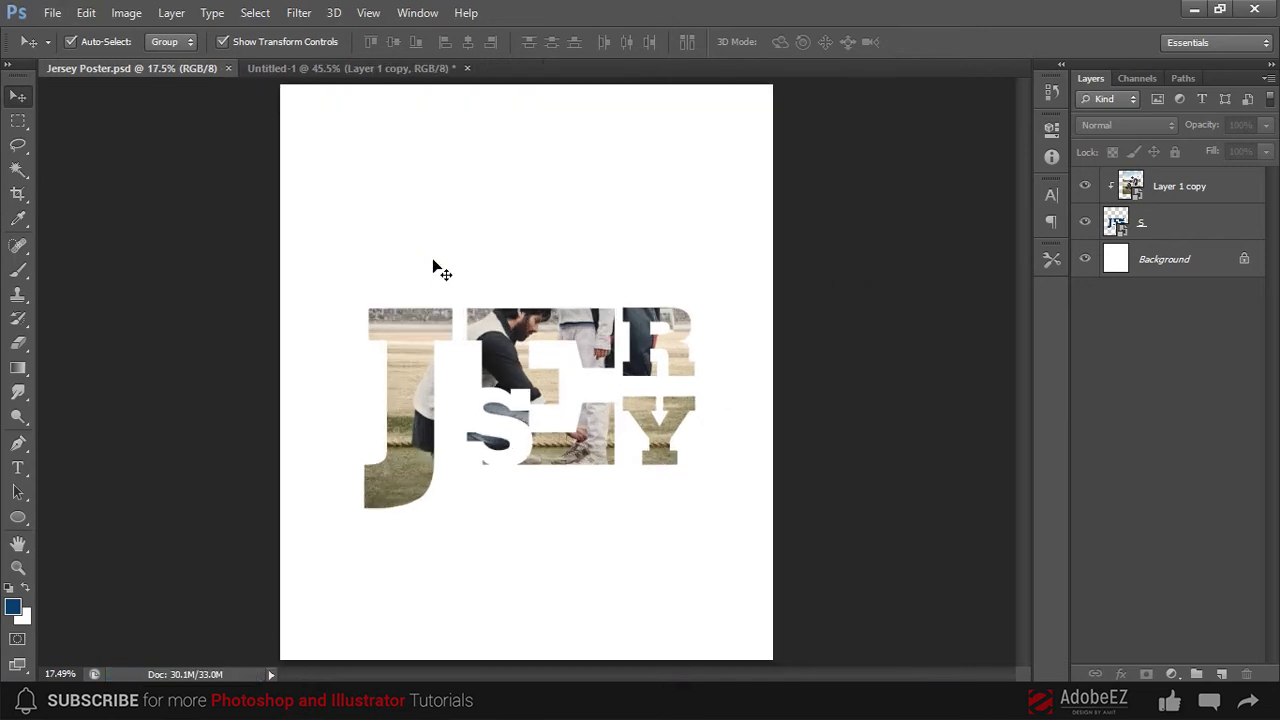
- Duplicate the clipped photo layer, release the copy's clipping mask, and add a layer mask
left_click(1131, 190)
right_click(1131, 190)
left_click(810, 136)
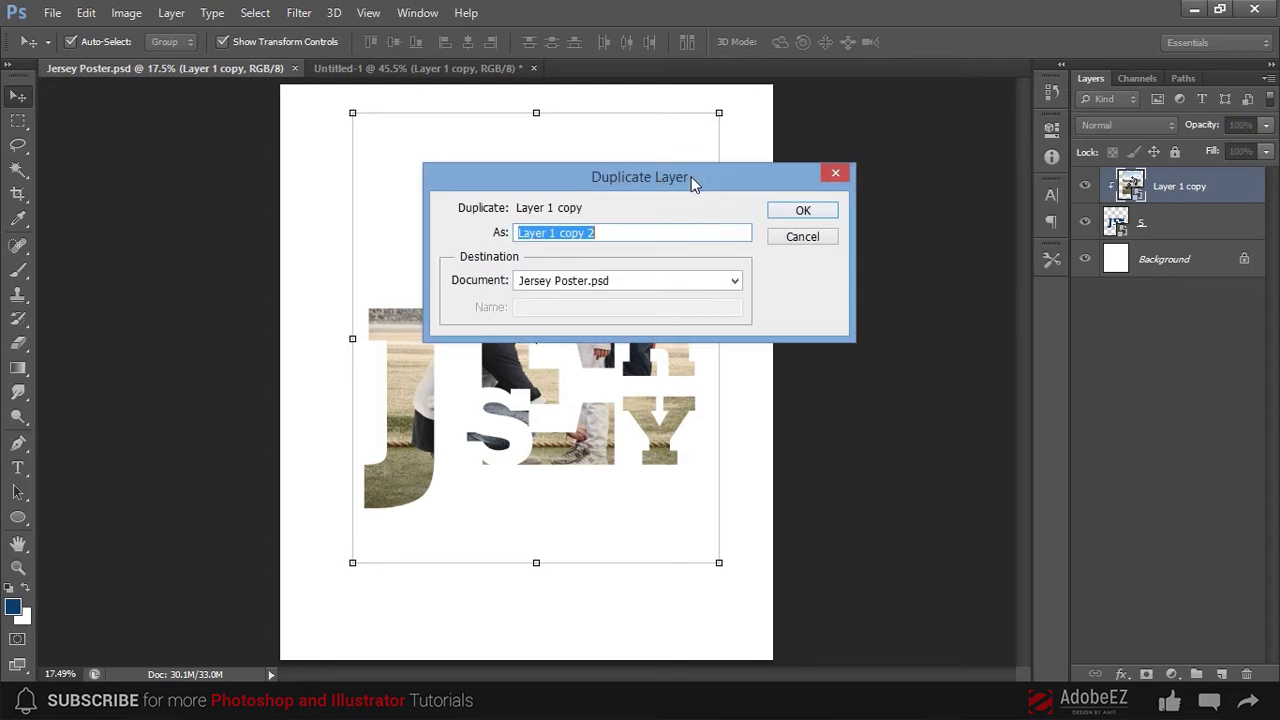
left_click(808, 210)
right_click(1181, 197)
left_click(866, 364)
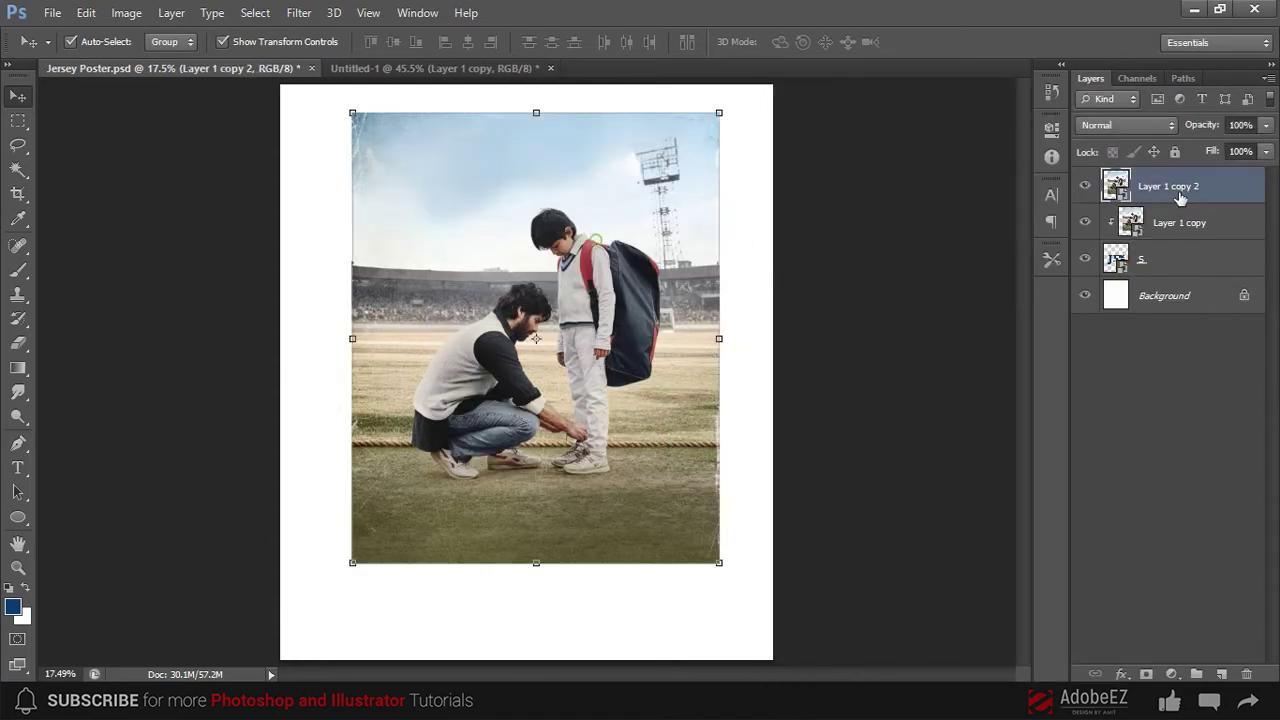
left_click(1155, 675)
key("e")
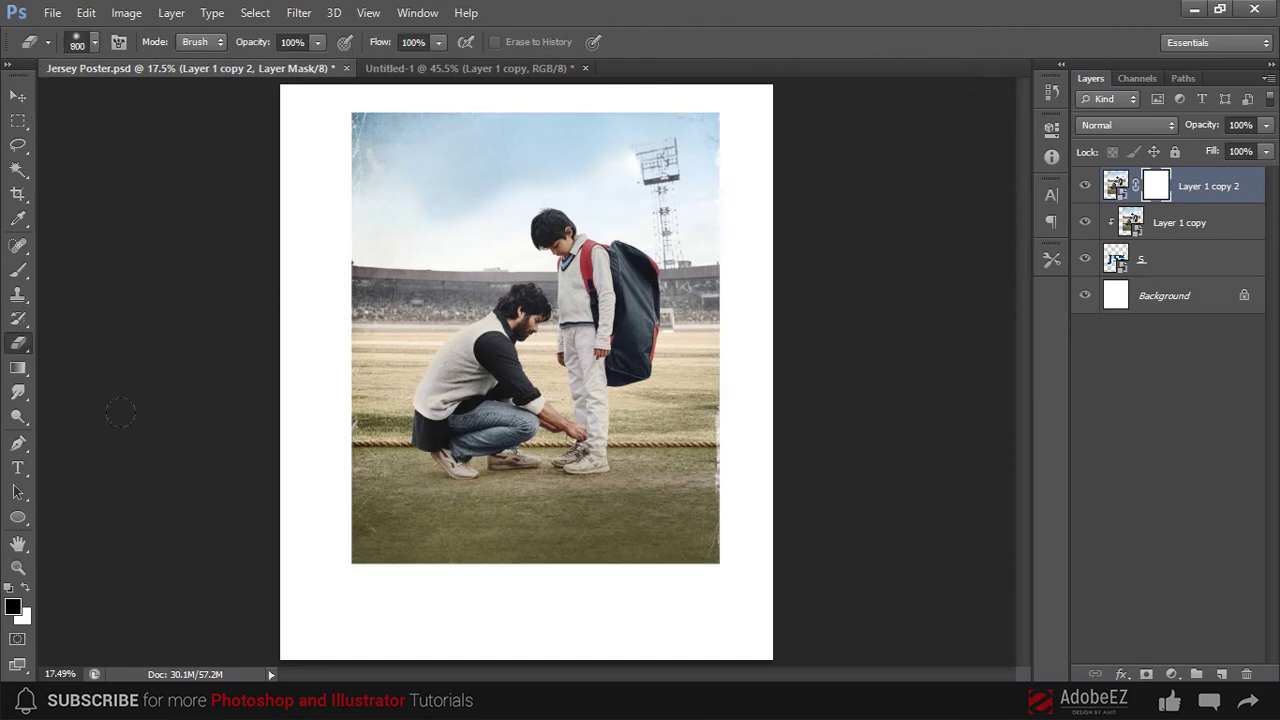
- With a large soft brush on the mask, hide the top sky band, left edge and bottom
key("b")
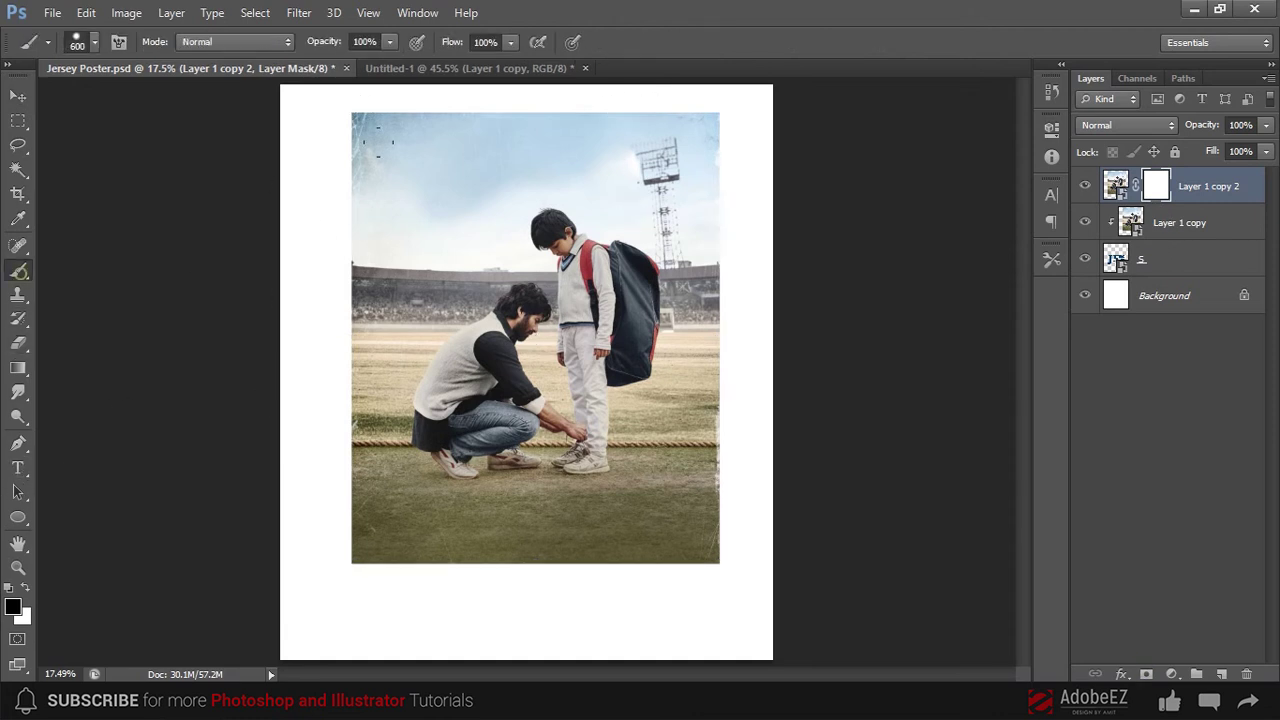
left_click_drag(378, 141, 294, 101)
key("ctrl+z")
right_click(556, 342)
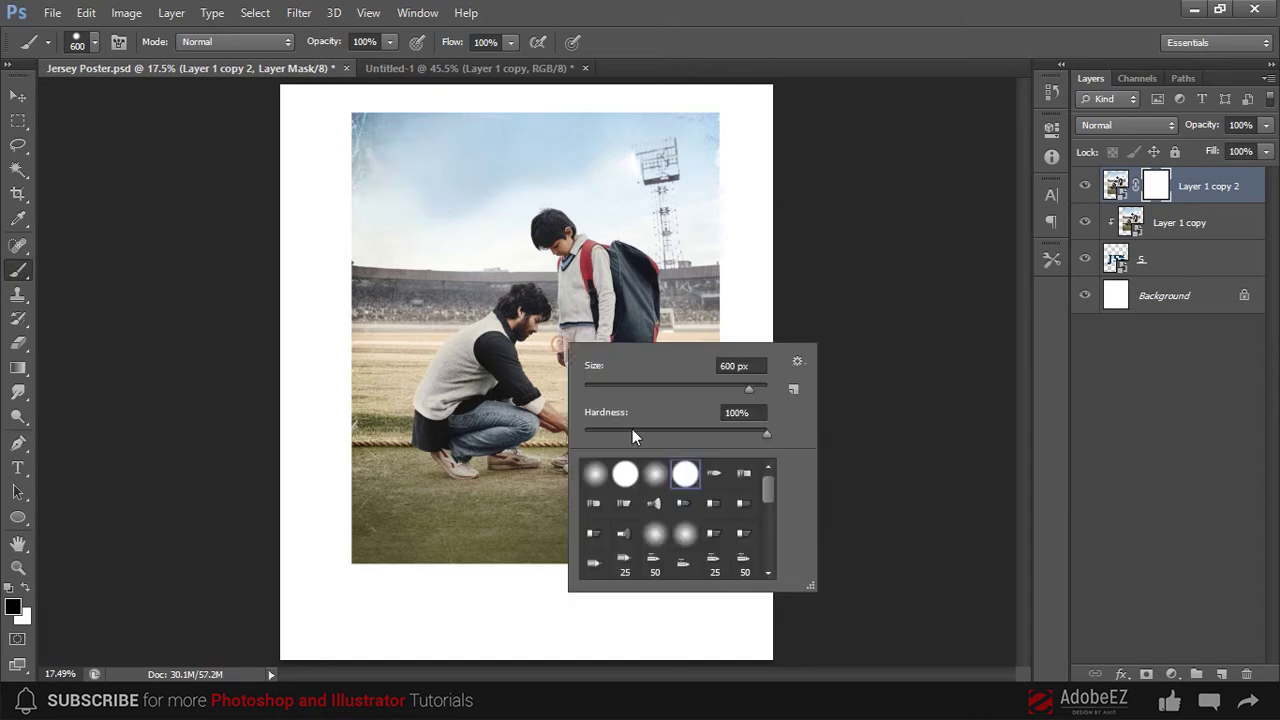
mouse_move(706, 113)
left_mouse_down()
mouse_move(428, 128)
mouse_move(333, 212)
left_mouse_up()
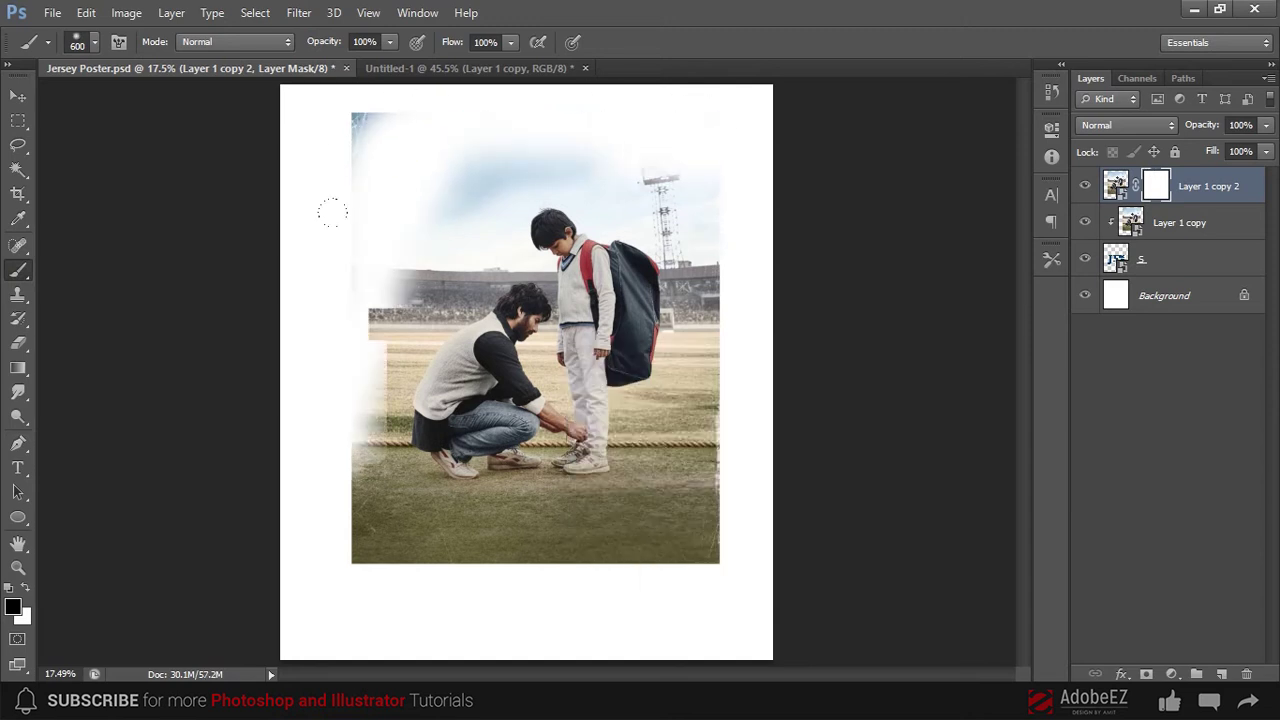
mouse_move(303, 405)
left_mouse_down()
mouse_move(705, 510)
mouse_move(658, 368)
mouse_move(694, 500)
left_mouse_up()
- Hide the sky behind the figures and fade the photo's left and right sides near R and Y
scroll(705, 510, "up", 3)
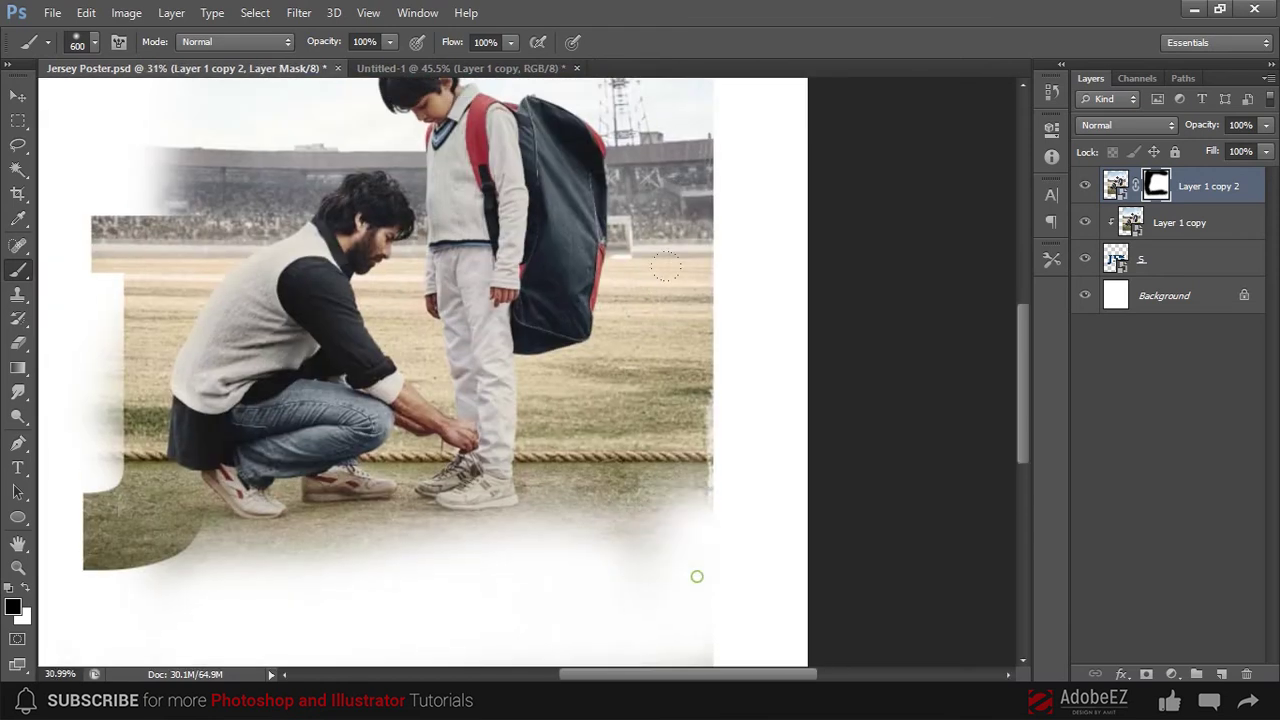
scroll(737, 486, "up", 5)
left_click_drag(303, 197, 398, 248)
mouse_move(398, 248)
left_mouse_down()
mouse_move(594, 177)
mouse_move(397, 277)
mouse_move(357, 363)
left_mouse_up()
mouse_move(357, 363)
left_mouse_down()
mouse_move(417, 346)
mouse_move(515, 280)
mouse_move(394, 331)
left_mouse_up()
scroll(443, 177, "down", 3)
mouse_move(443, 177)
left_mouse_down()
mouse_move(294, 443)
mouse_move(470, 480)
left_mouse_up()
scroll(601, 416, "down", 1)
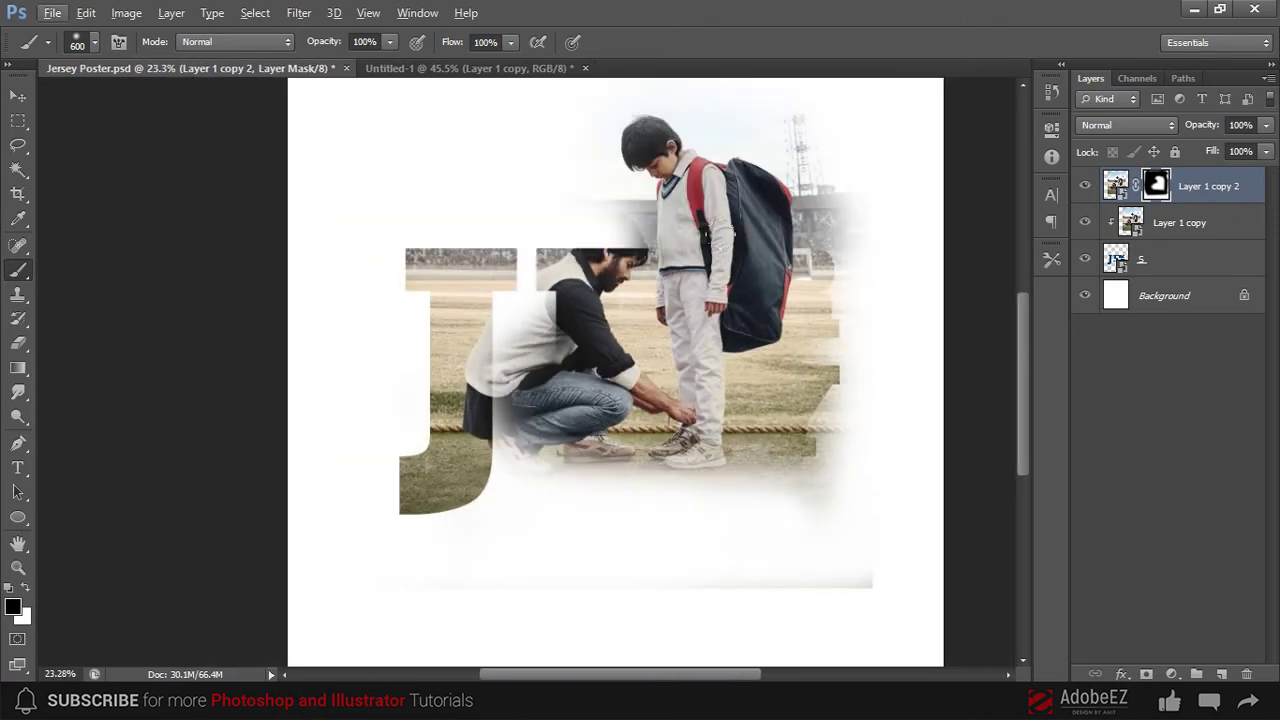
scroll(601, 416, "right", 2)
mouse_move(737, 134)
left_mouse_down()
mouse_move(783, 231)
mouse_move(677, 393)
mouse_move(660, 490)
mouse_move(460, 508)
mouse_move(543, 531)
mouse_move(438, 430)
left_mouse_up()
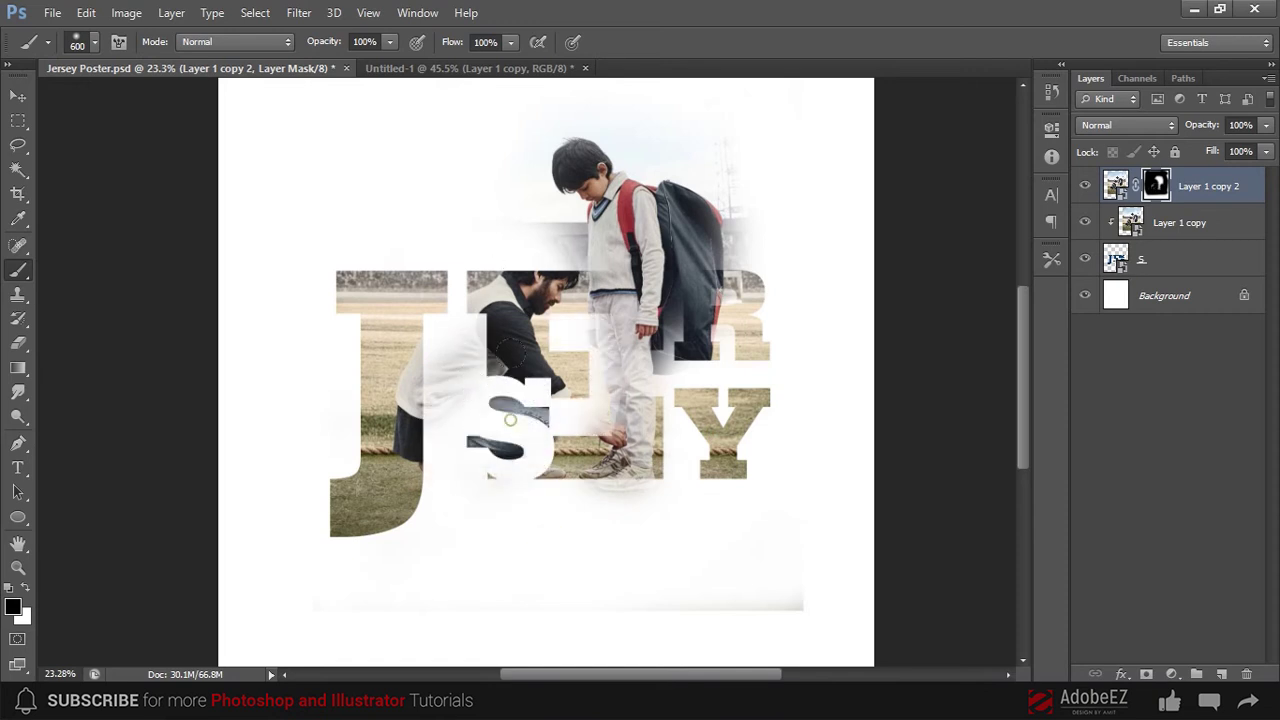
- Shrink the brush and pan around the canvas to inspect the masked photo
scroll(510, 420, "up", 2)
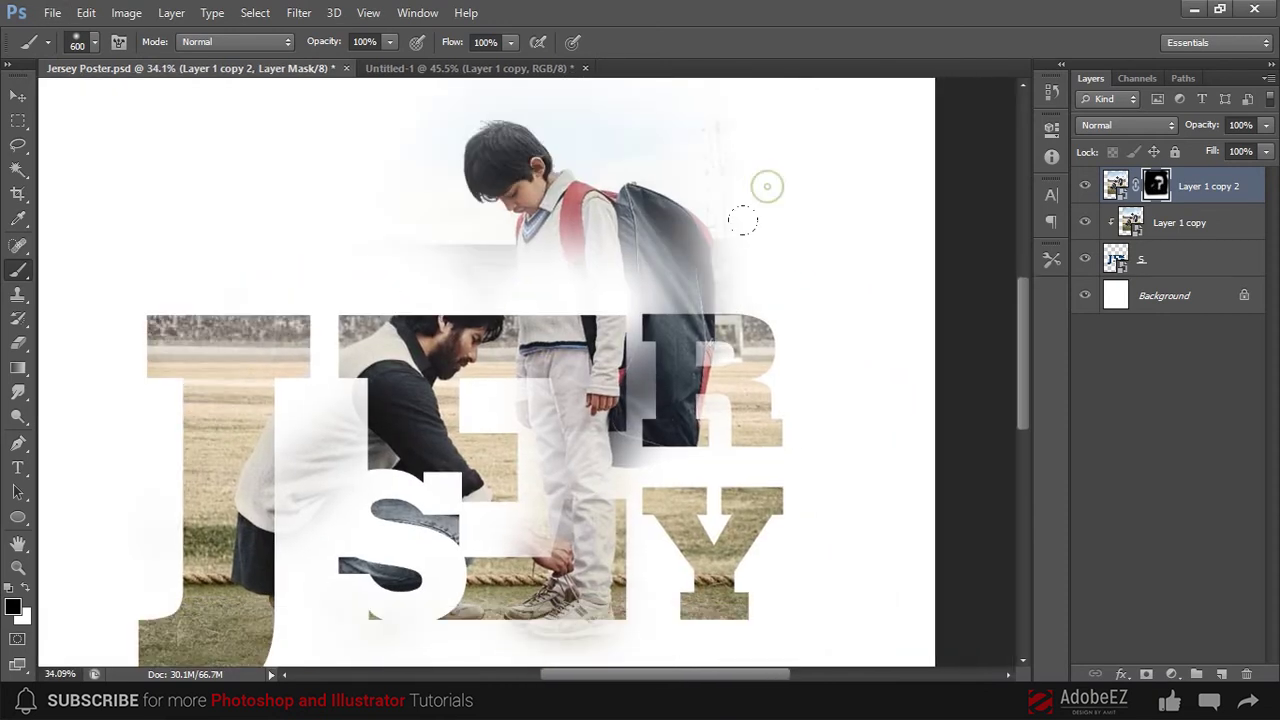
scroll(483, 372, "down", 2)
scroll(483, 372, "right", 1)
scroll(523, 435, "down", 1)
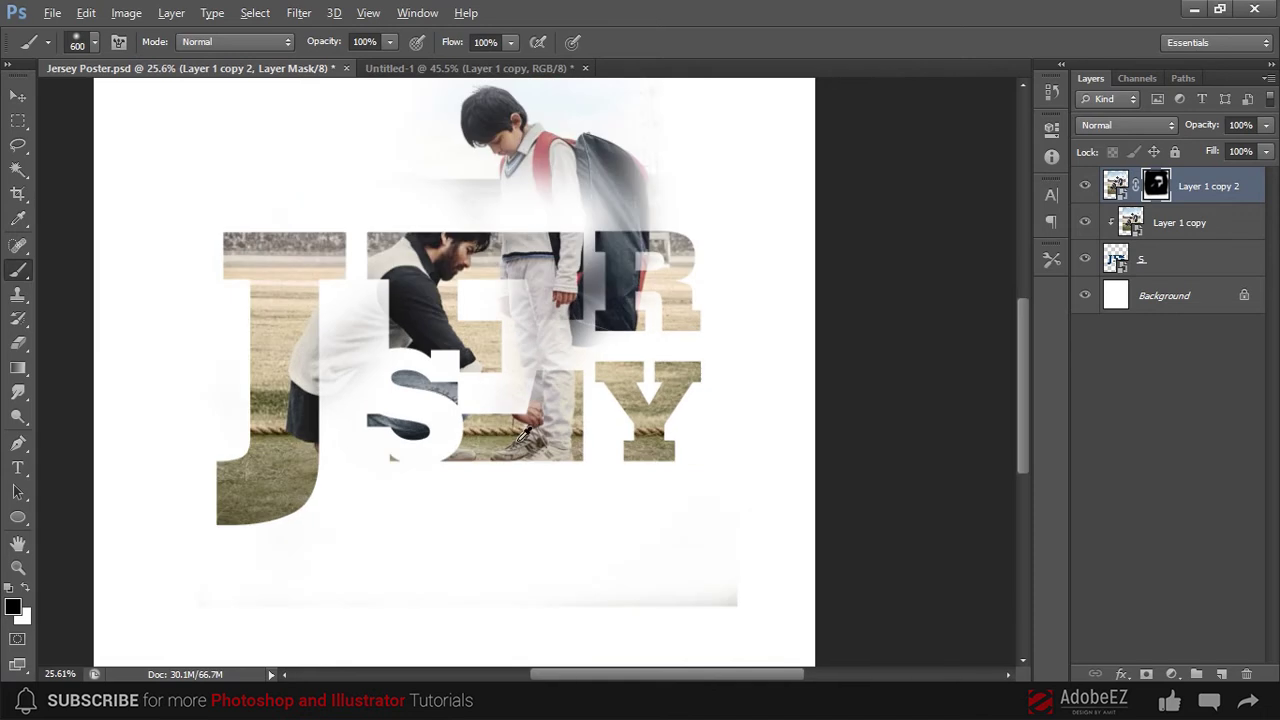
scroll(400, 200, "up", 1)
key("bracketleft")
key("bracketleft")
scroll(663, 194, "up", 1)
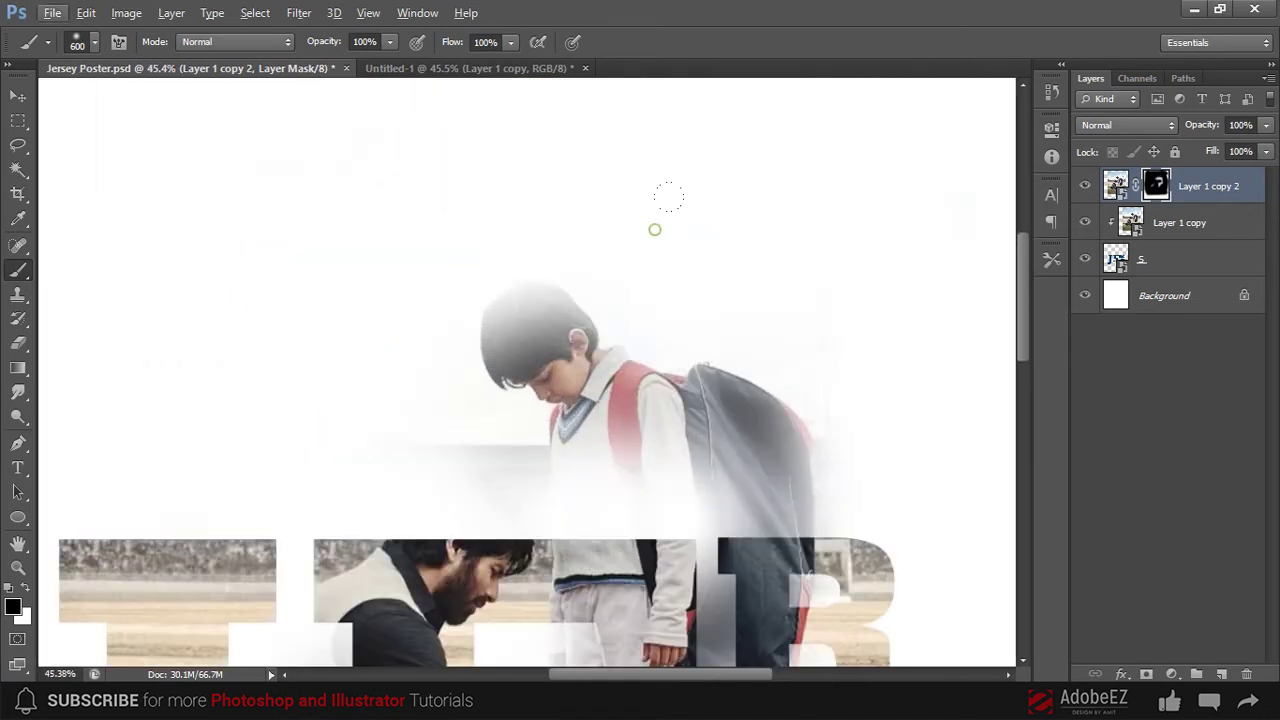
scroll(618, 260, "down", 1)
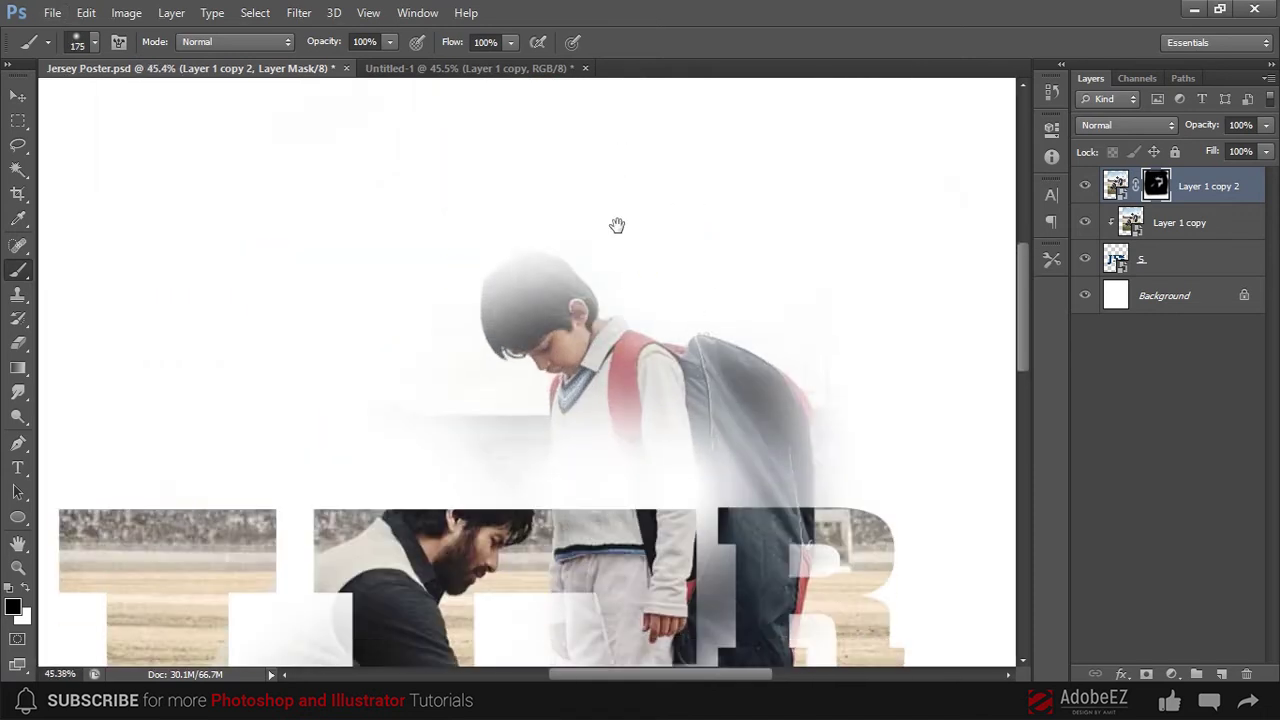
scroll(505, 367, "down", 1)
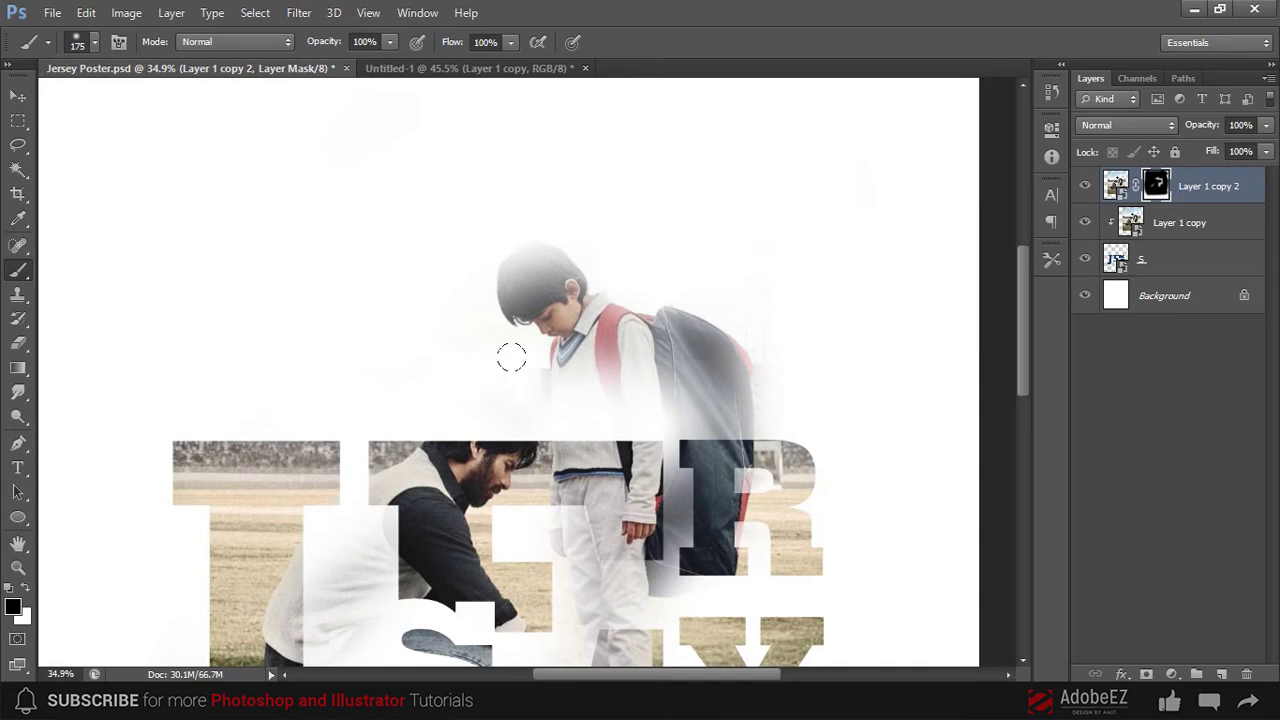
scroll(511, 357, "down", 3)
scroll(511, 357, "right", 1)
scroll(596, 196, "up", 2)
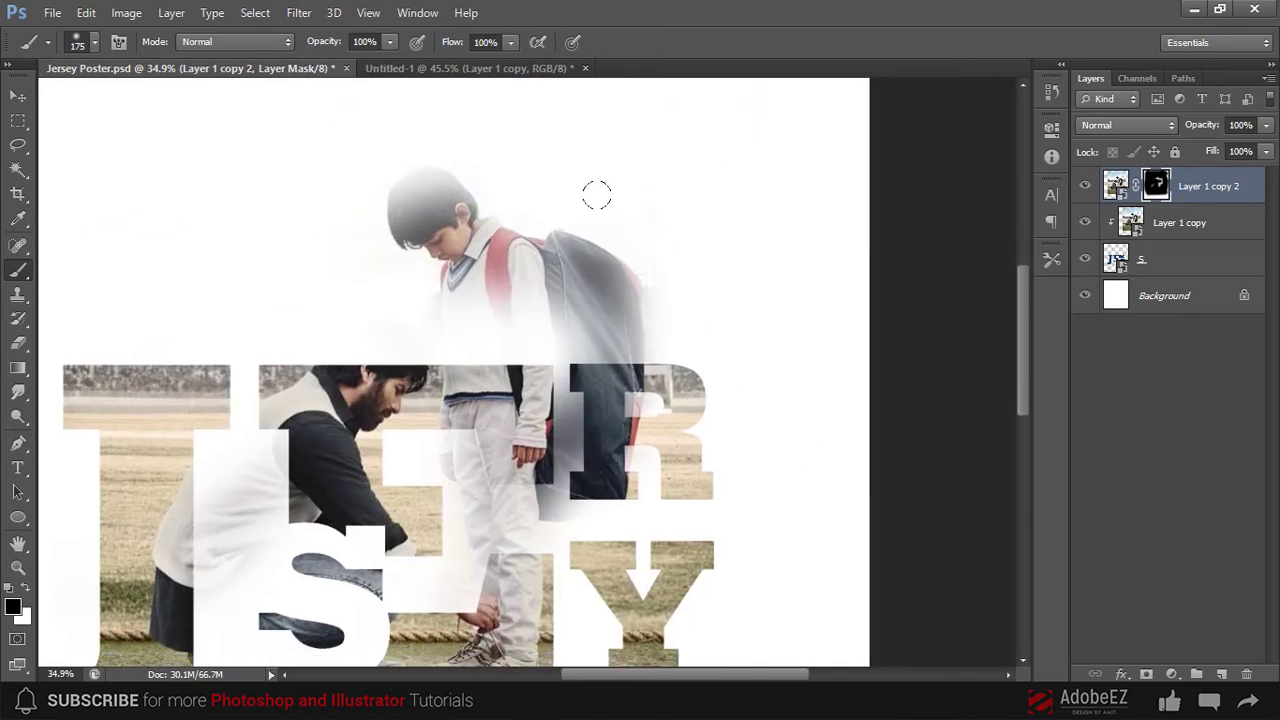
scroll(706, 306, "down", 2)
scroll(611, 453, "down", 1)
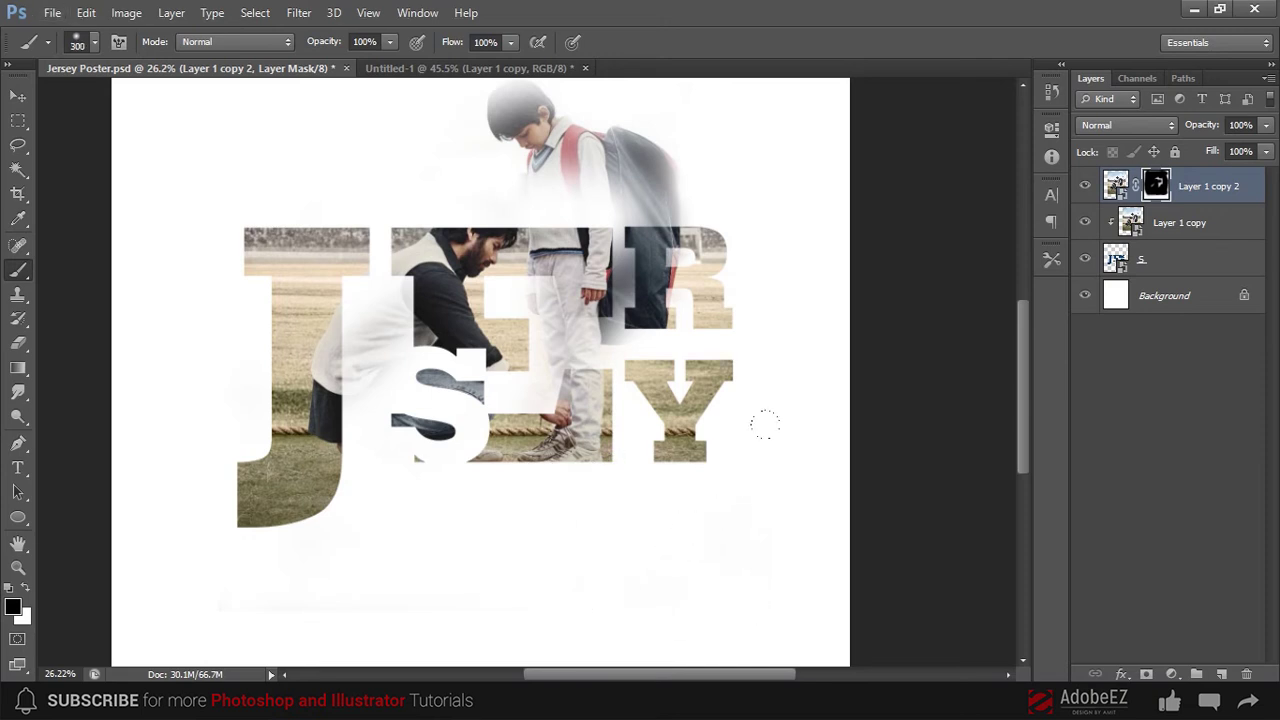
scroll(372, 535, "down", 1)
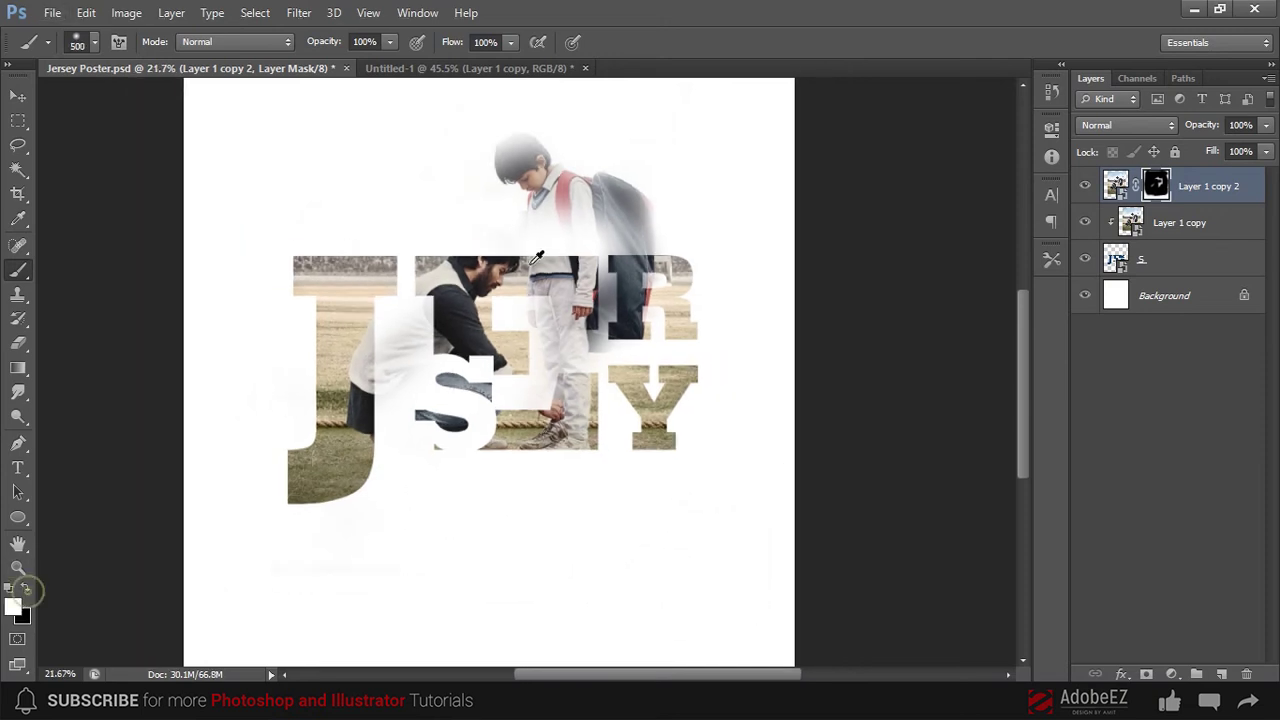
scroll(537, 257, "up", 4)
- Reveal the boy's vest over the letters using a smaller brush
left_click_drag(554, 325, 520, 420)
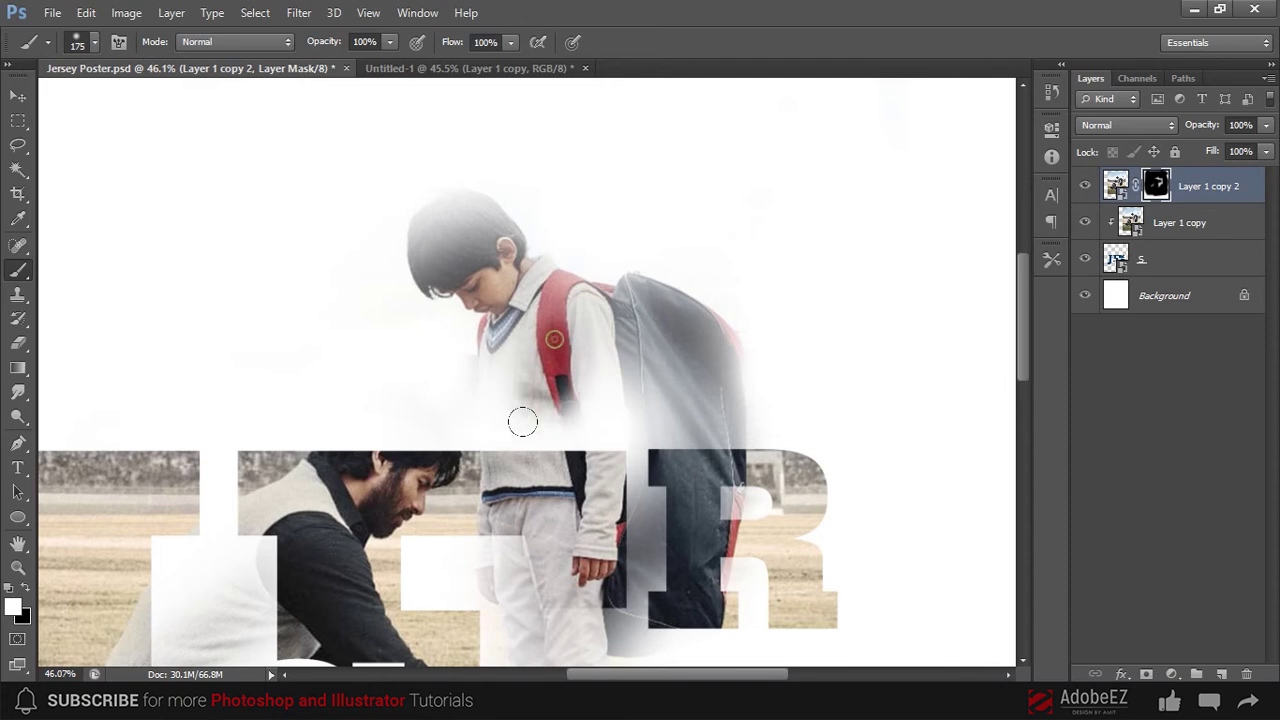
key("bracketleft")
key("bracketleft")
scroll(525, 345, "up", 2)
mouse_move(525, 345)
left_mouse_down()
mouse_move(455, 440)
mouse_move(477, 386)
mouse_move(657, 277)
mouse_move(677, 323)
mouse_move(740, 314)
mouse_move(652, 322)
mouse_move(460, 245)
mouse_move(420, 300)
mouse_move(560, 400)
mouse_move(650, 330)
mouse_move(534, 397)
left_mouse_up()
scroll(460, 250, "up", 5)
scroll(541, 285, "down", 2)
scroll(541, 285, "down", 1)
- Reveal the boy's whole backpack over the JERSEY letters
left_click_drag(619, 484, 609, 330)
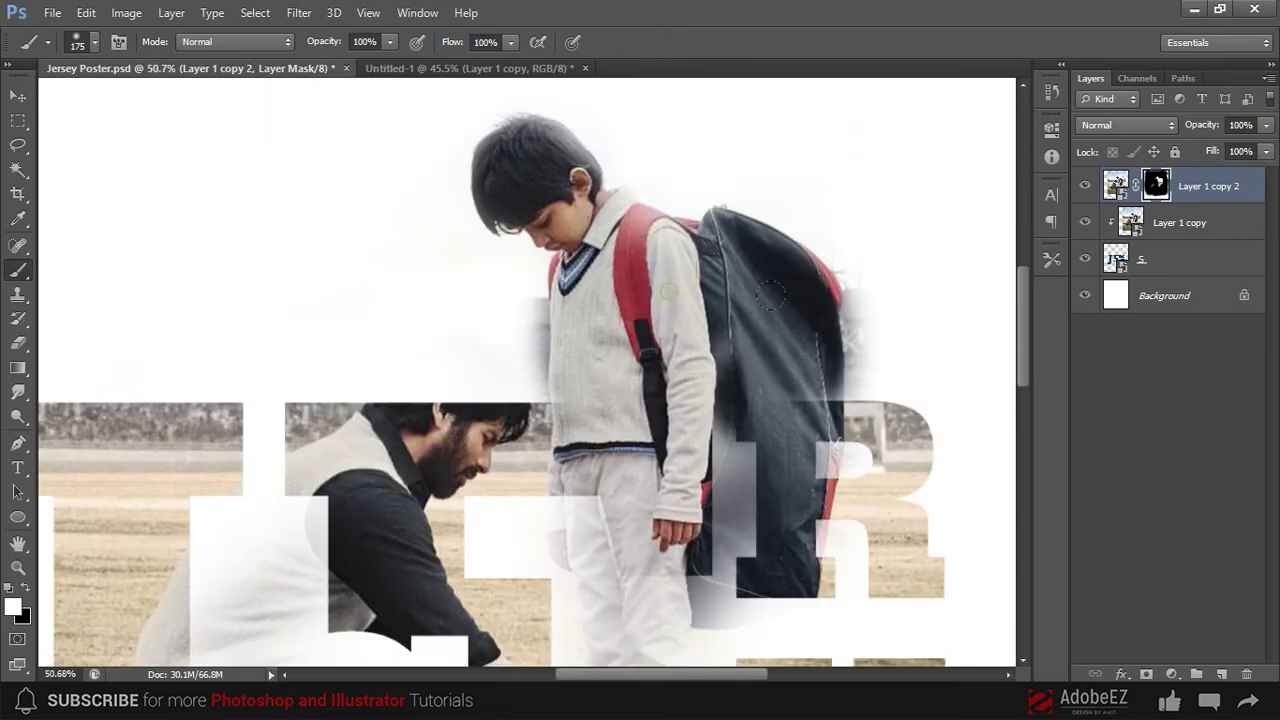
left_click_drag(770, 295, 655, 100)
left_click_drag(636, 176, 610, 420)
scroll(671, 186, "down", 2)
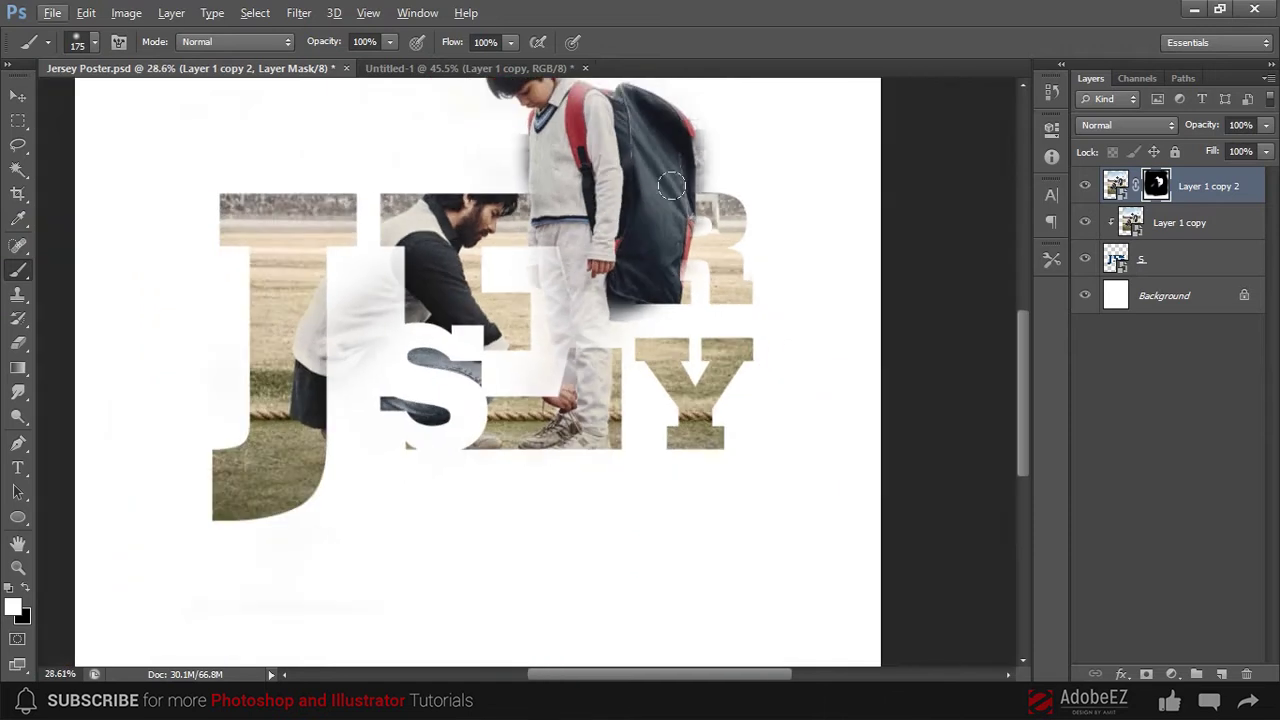
scroll(671, 186, "up", 2)
scroll(735, 319, "up", 1)
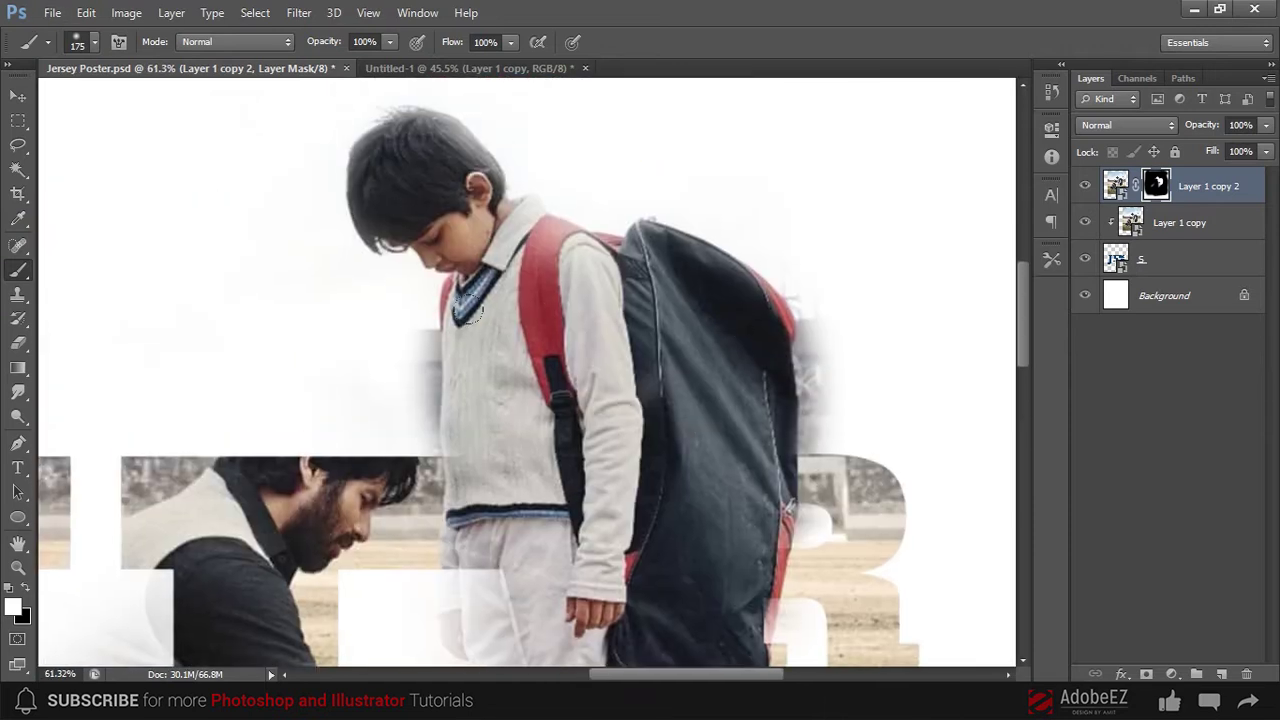
scroll(345, 300, "up", 2)
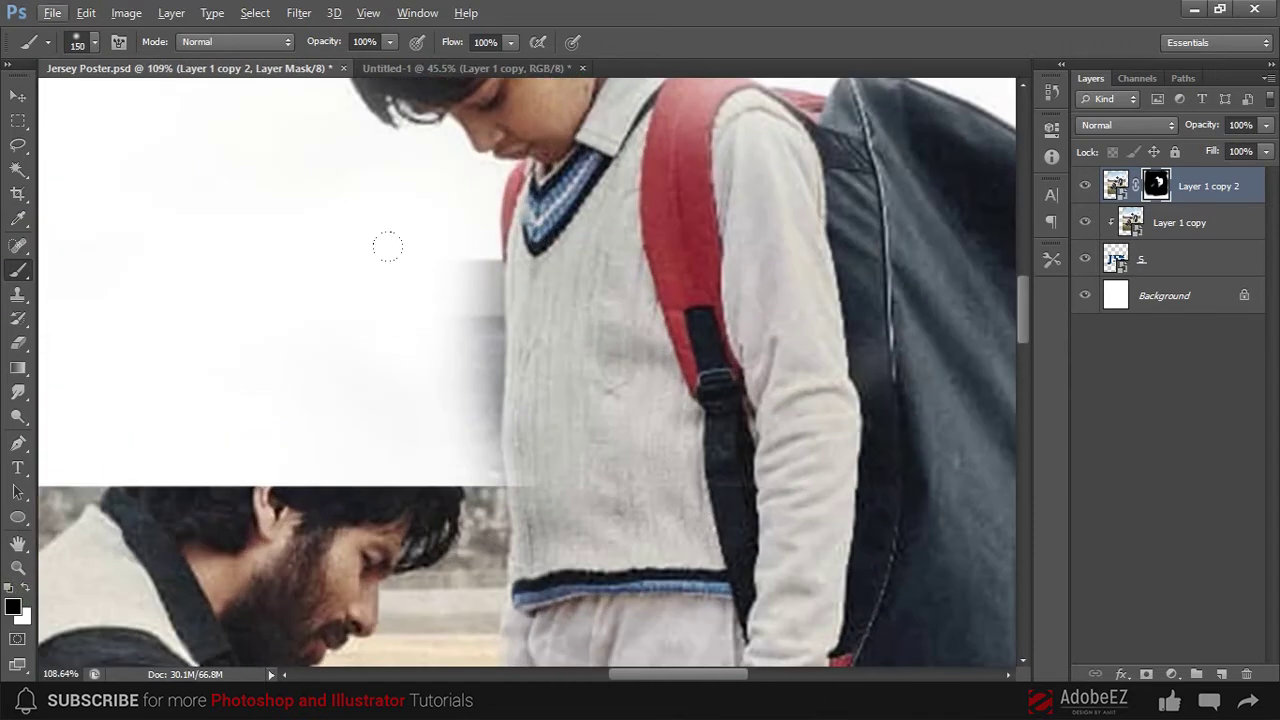
- Whiten the grey haze beside the boy and backpack, undoing stray backpack strokes
left_click_drag(458, 238, 477, 431)
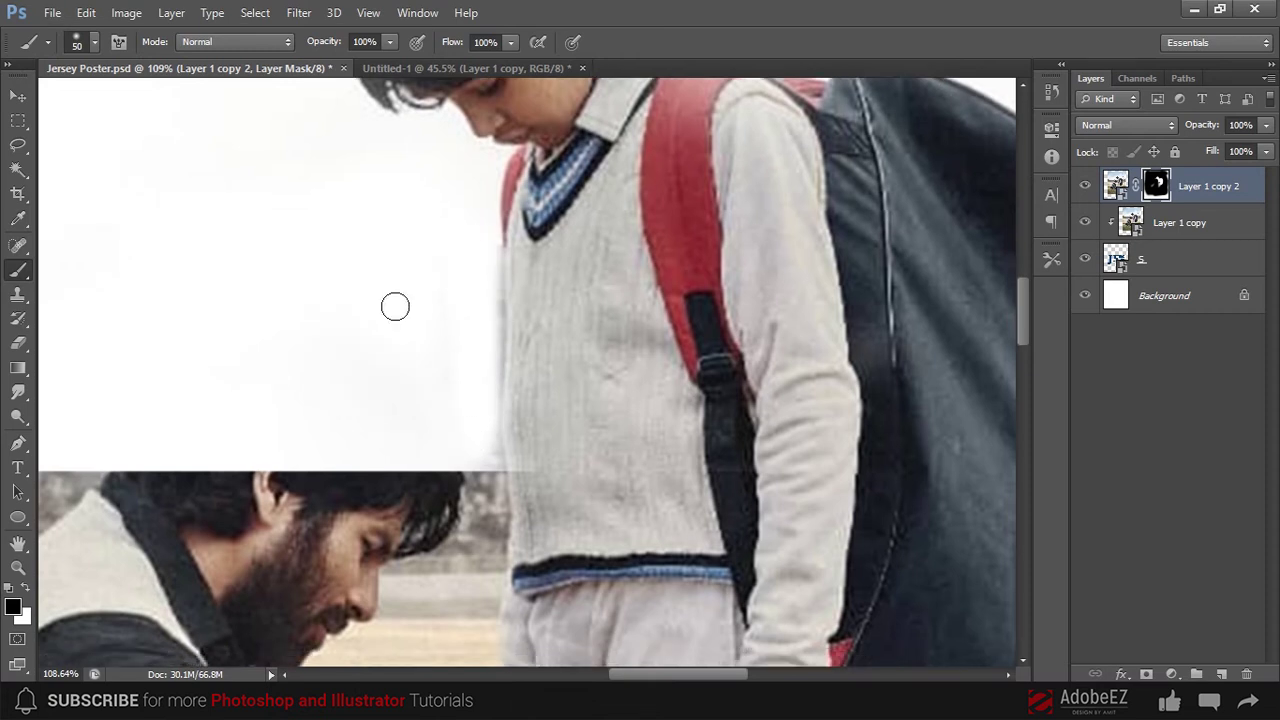
scroll(394, 303, "down", 3)
scroll(689, 243, "up", 2)
left_click_drag(657, 223, 673, 415)
mouse_move(668, 361)
left_mouse_down()
mouse_move(691, 432)
mouse_move(728, 205)
left_mouse_up()
left_click_drag(540, 298, 548, 425)
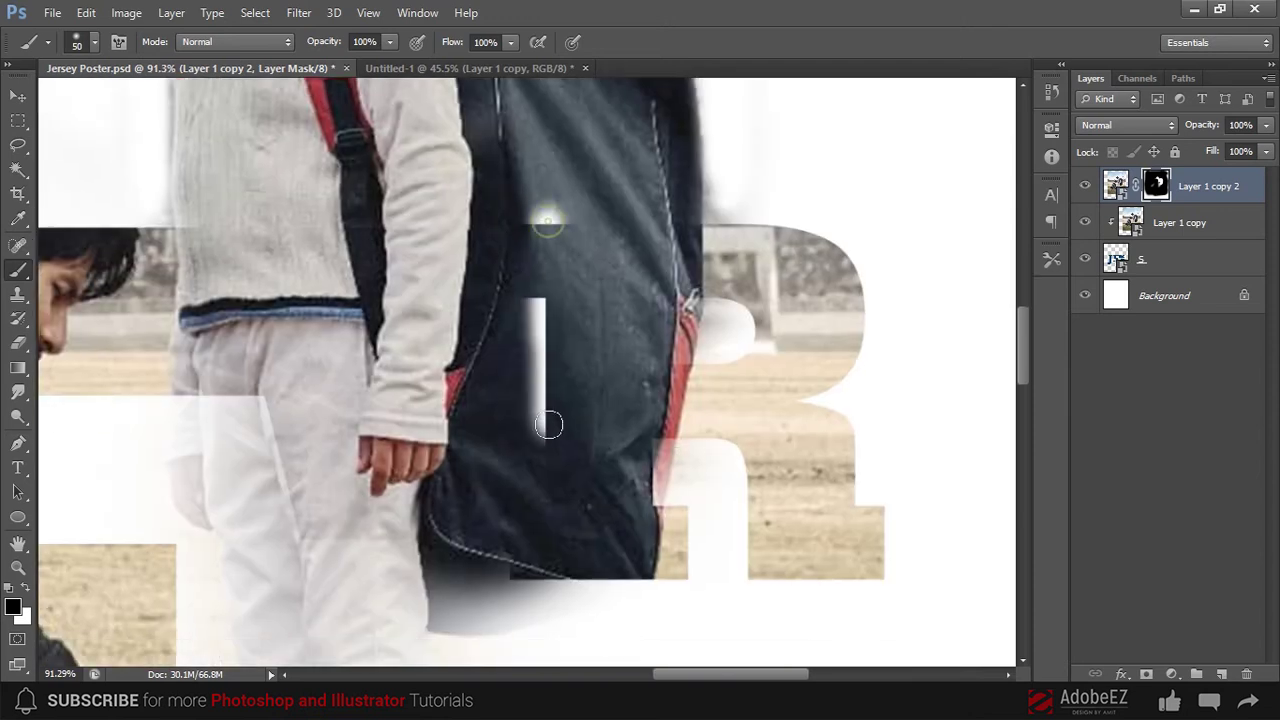
key("ctrl+alt+z")
left_click_drag(705, 228, 465, 262)
key("ctrl+alt+z")
scroll(757, 180, "down", 2)
- Reveal the man's face, the boy's torso and the man's hair on the mask
scroll(728, 178, "down", 2)
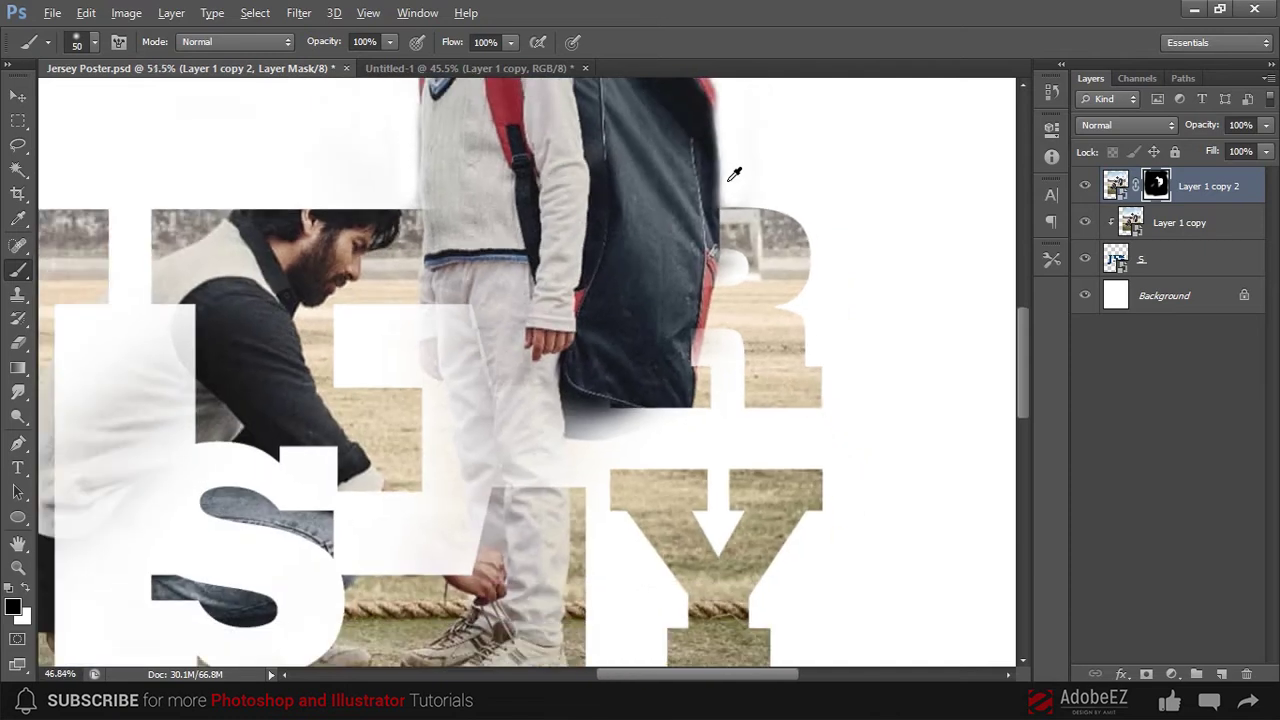
scroll(471, 280, "up", 1)
scroll(366, 263, "up", 2)
left_click_drag(366, 263, 538, 313)
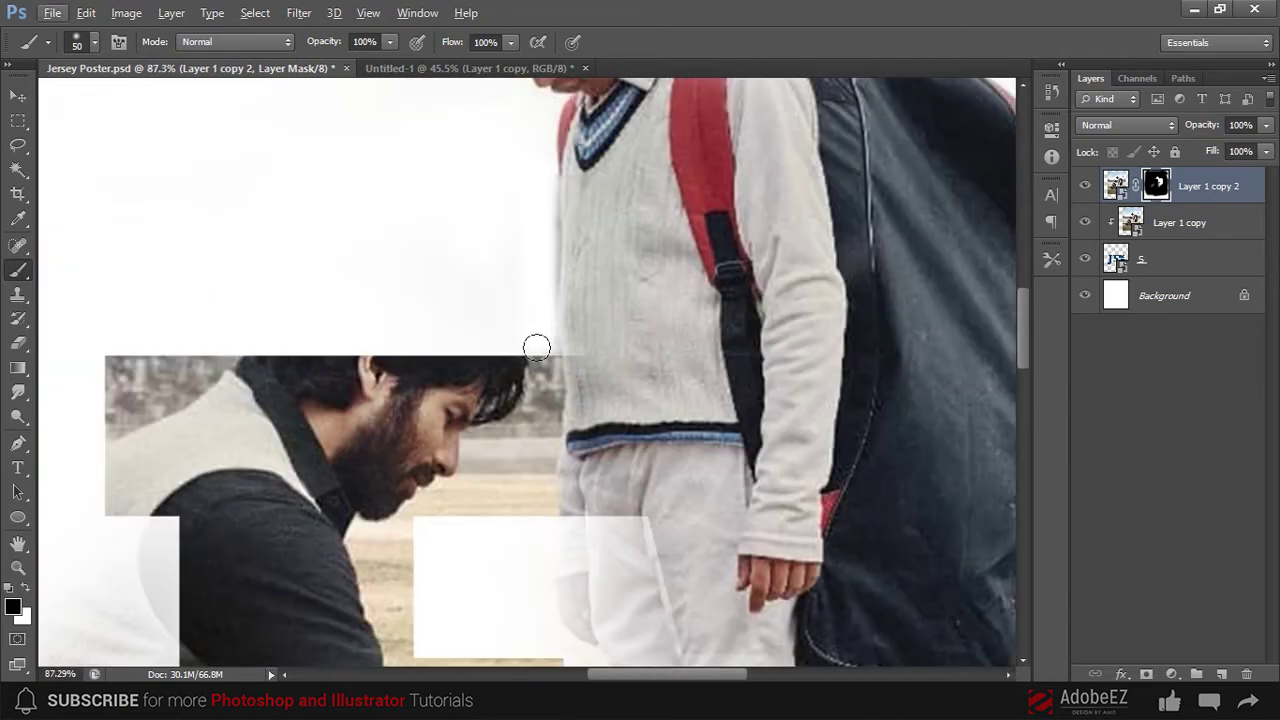
scroll(536, 346, "down", 2)
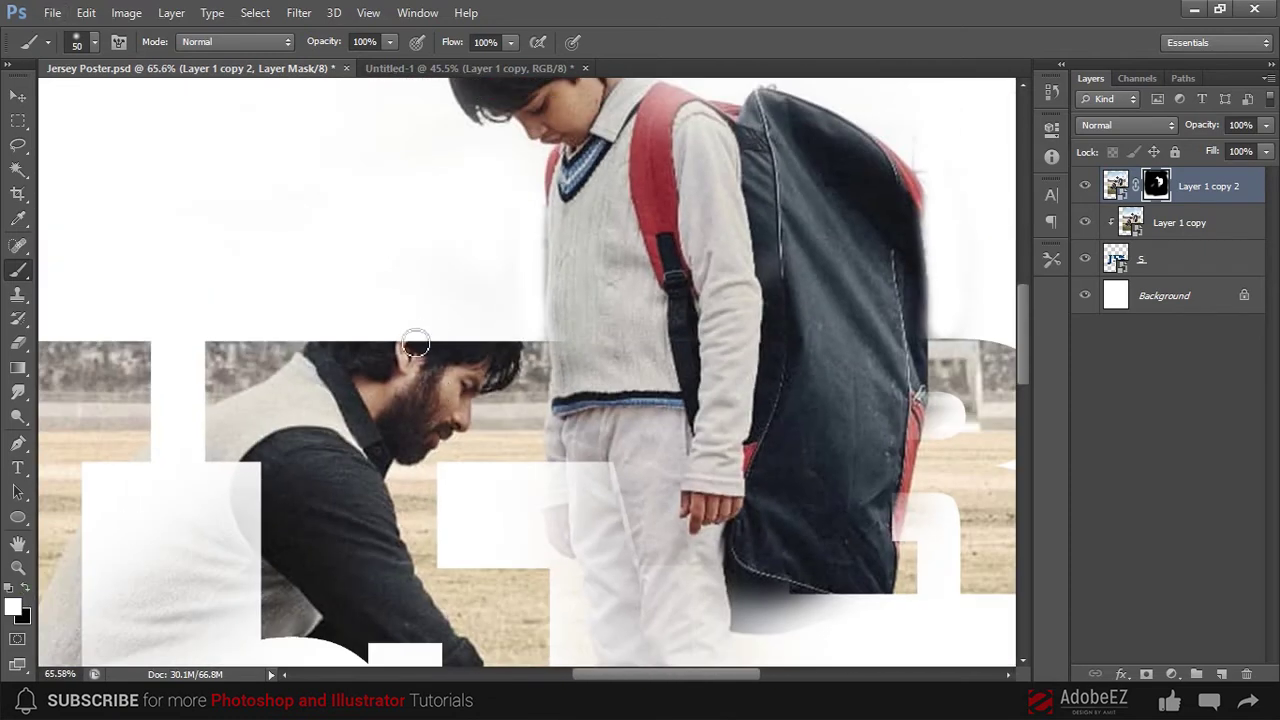
mouse_move(412, 332)
left_mouse_down()
mouse_move(340, 335)
mouse_move(343, 351)
mouse_move(330, 320)
mouse_move(450, 285)
mouse_move(457, 344)
left_mouse_up()
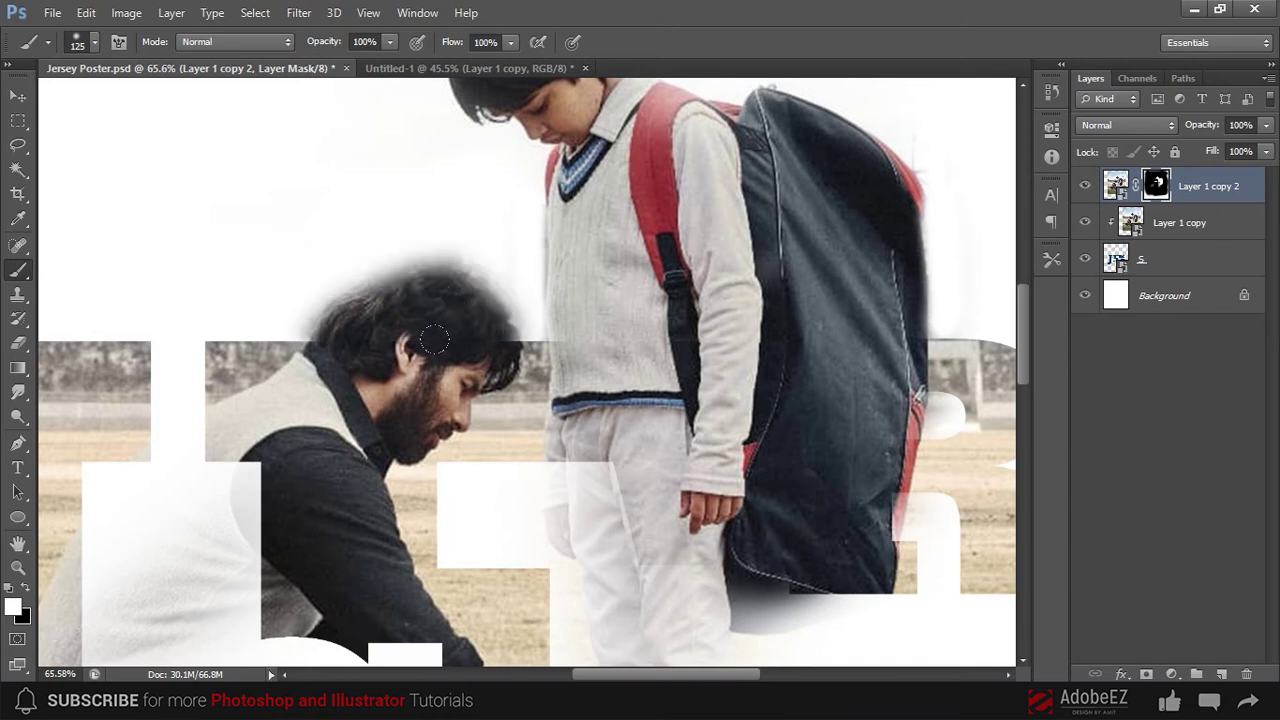
scroll(462, 340, "up", 2)
mouse_move(450, 220)
left_mouse_down()
mouse_move(280, 250)
mouse_move(354, 237)
mouse_move(560, 325)
mouse_move(507, 366)
mouse_move(268, 258)
left_mouse_up()
left_click_drag(187, 322, 250, 280)
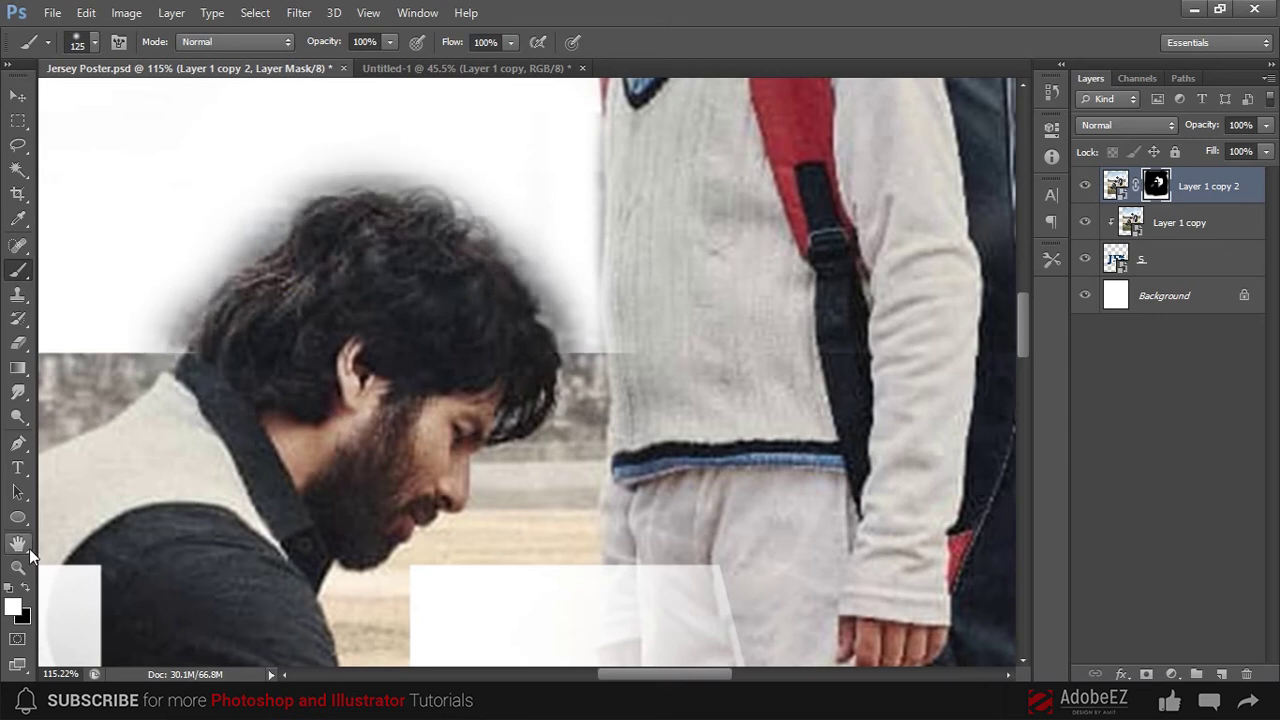
- Adjust the brush settings and clean the halo along the hair's upper edges
right_click(381, 210)
double_click(480, 348)
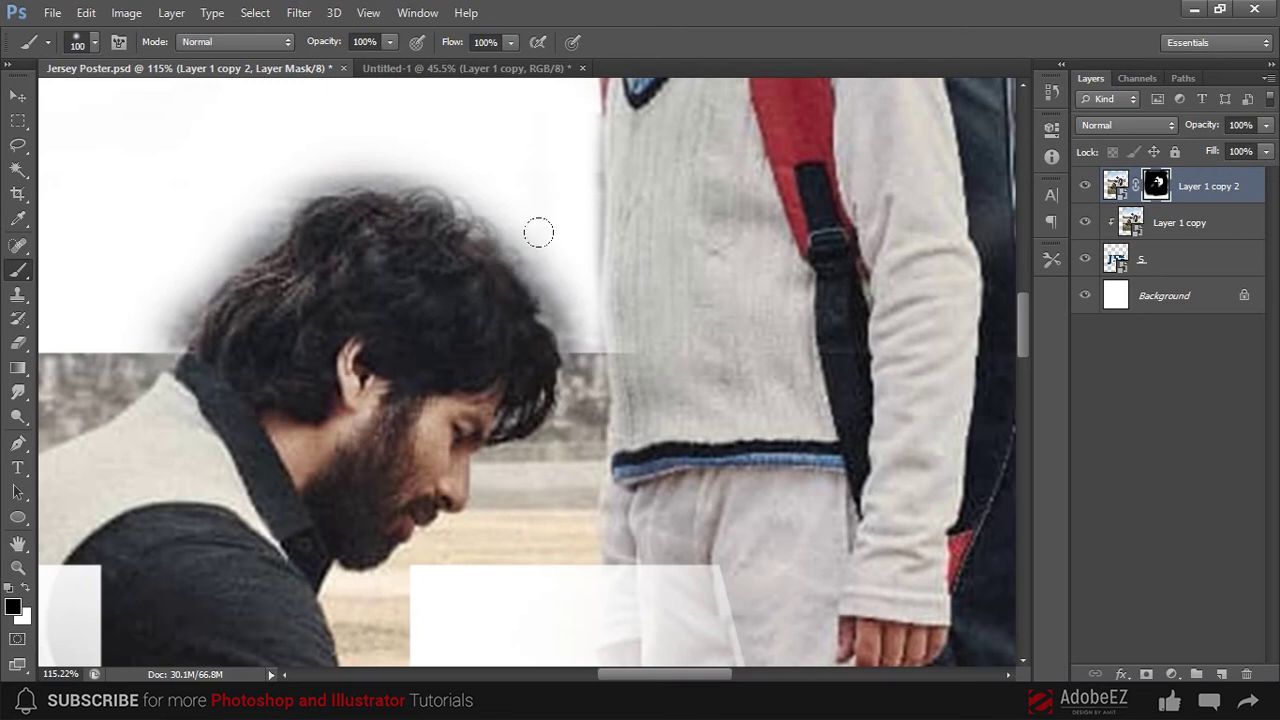
mouse_move(412, 163)
left_mouse_down()
mouse_move(306, 177)
mouse_move(165, 325)
left_mouse_up()
mouse_move(263, 217)
left_mouse_down()
mouse_move(440, 171)
mouse_move(551, 277)
mouse_move(571, 337)
mouse_move(548, 281)
left_mouse_up()
scroll(523, 166, "down", 5)
scroll(589, 451, "up", 3)
left_click_drag(579, 450, 552, 360)
scroll(552, 360, "up", 2)
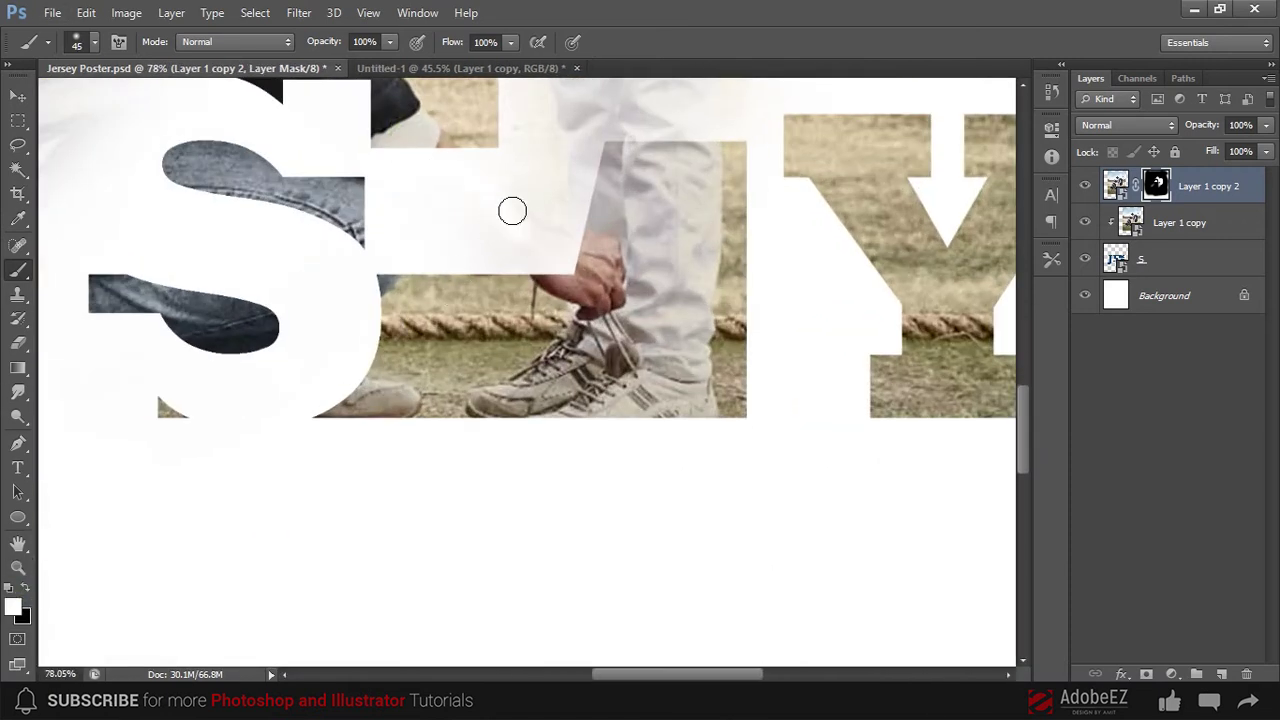
- With a slightly larger brush, reveal the man's forearm, hand and sleeve
key("bracketright")
mouse_move(434, 140)
left_mouse_down()
mouse_move(550, 268)
mouse_move(390, 160)
mouse_move(370, 130)
mouse_move(495, 220)
mouse_move(570, 250)
left_mouse_up()
scroll(528, 166, "up", 1)
scroll(528, 166, "up", 1)
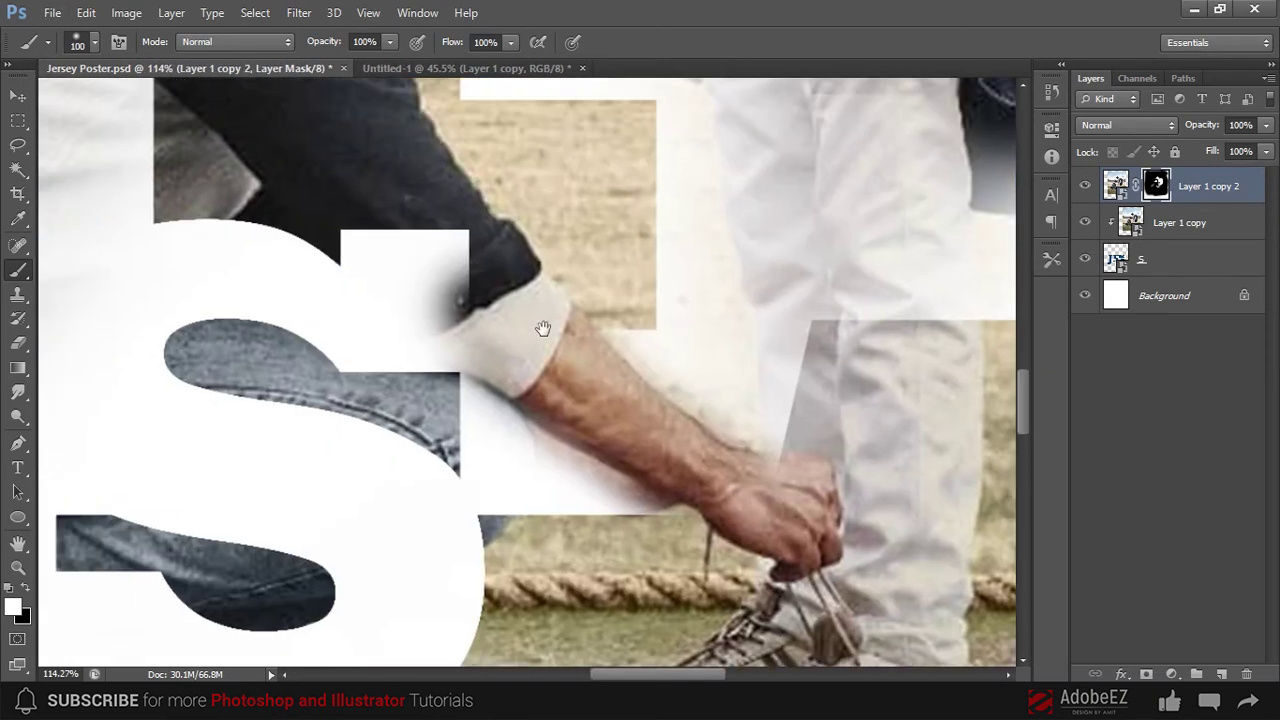
left_click_drag(543, 329, 443, 263)
scroll(372, 227, "down", 2)
scroll(548, 288, "down", 5)
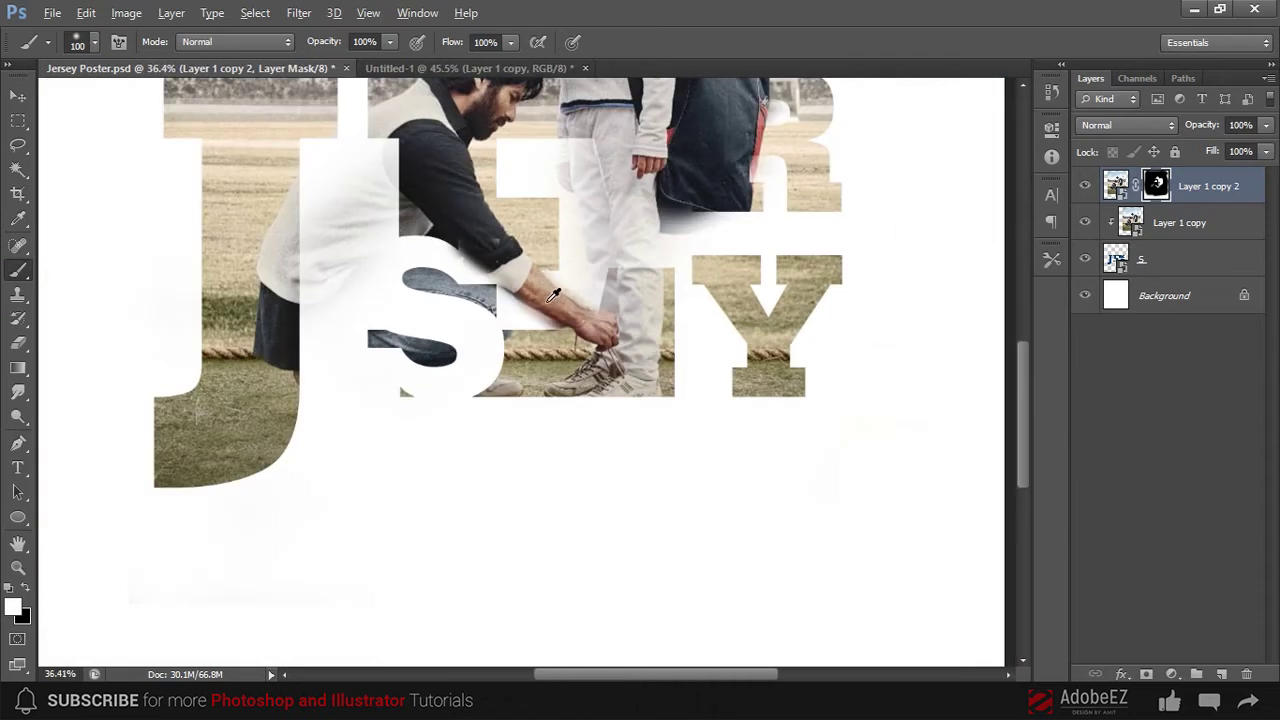
- Reveal the shoes so they fade softly below the letters
scroll(548, 287, "up", 2)
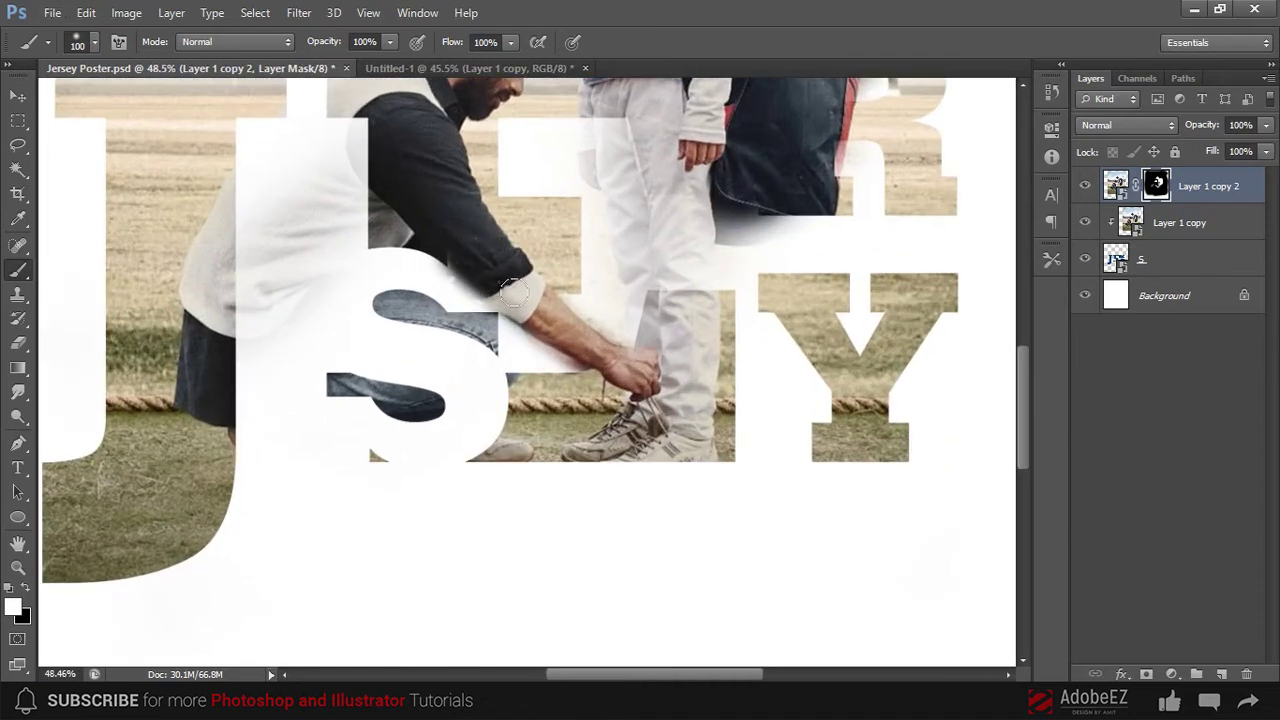
scroll(510, 290, "down", 1)
scroll(580, 400, "down", 1)
scroll(610, 412, "up", 3)
left_click_drag(640, 420, 555, 398)
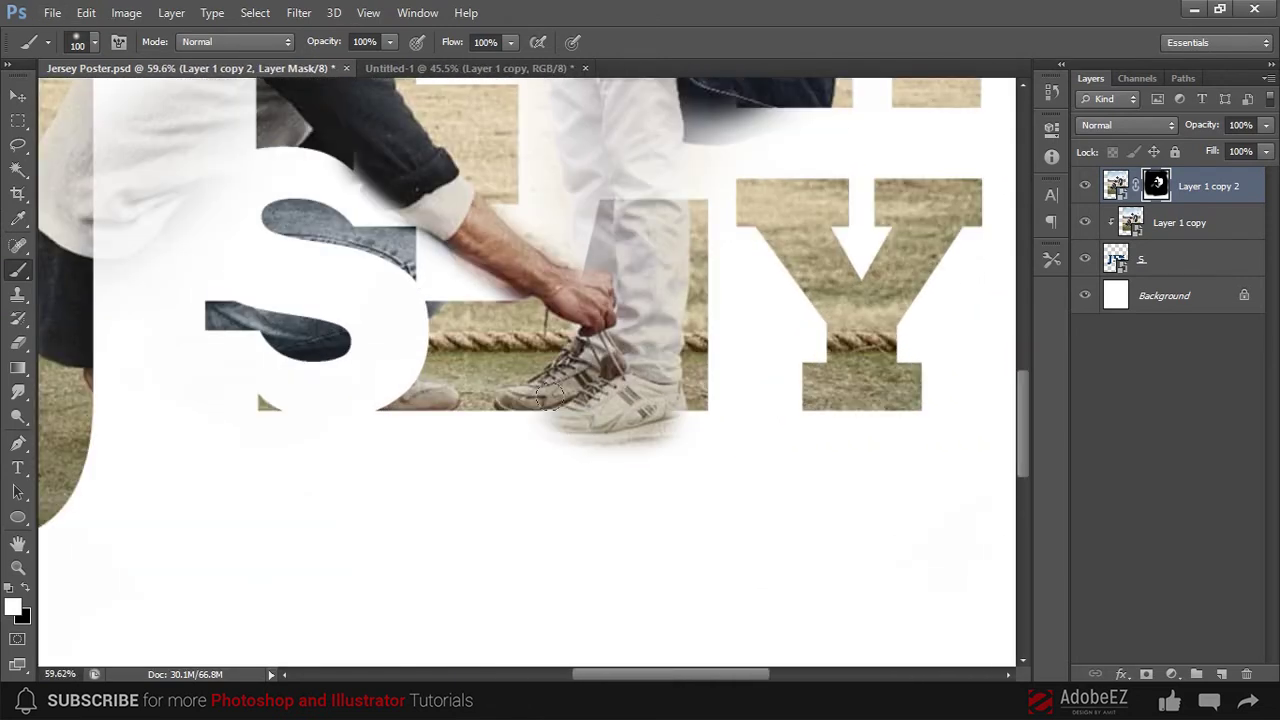
scroll(560, 405, "up", 4)
mouse_move(420, 470)
left_mouse_down()
mouse_move(735, 432)
mouse_move(470, 405)
mouse_move(741, 422)
left_mouse_up()
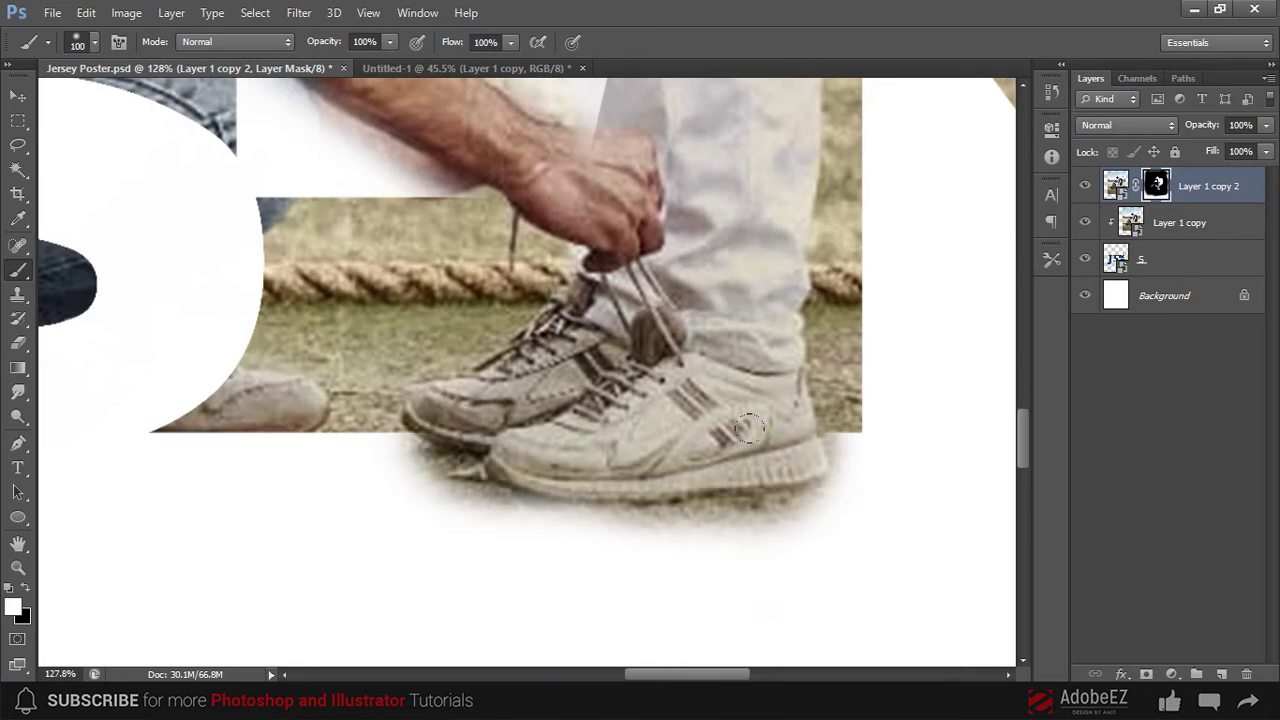
- Trace a closed pen path around the blurry shadow beneath the boy's shoes
key("p")
scroll(846, 457, "up", 2)
scroll(840, 435, "up", 1)
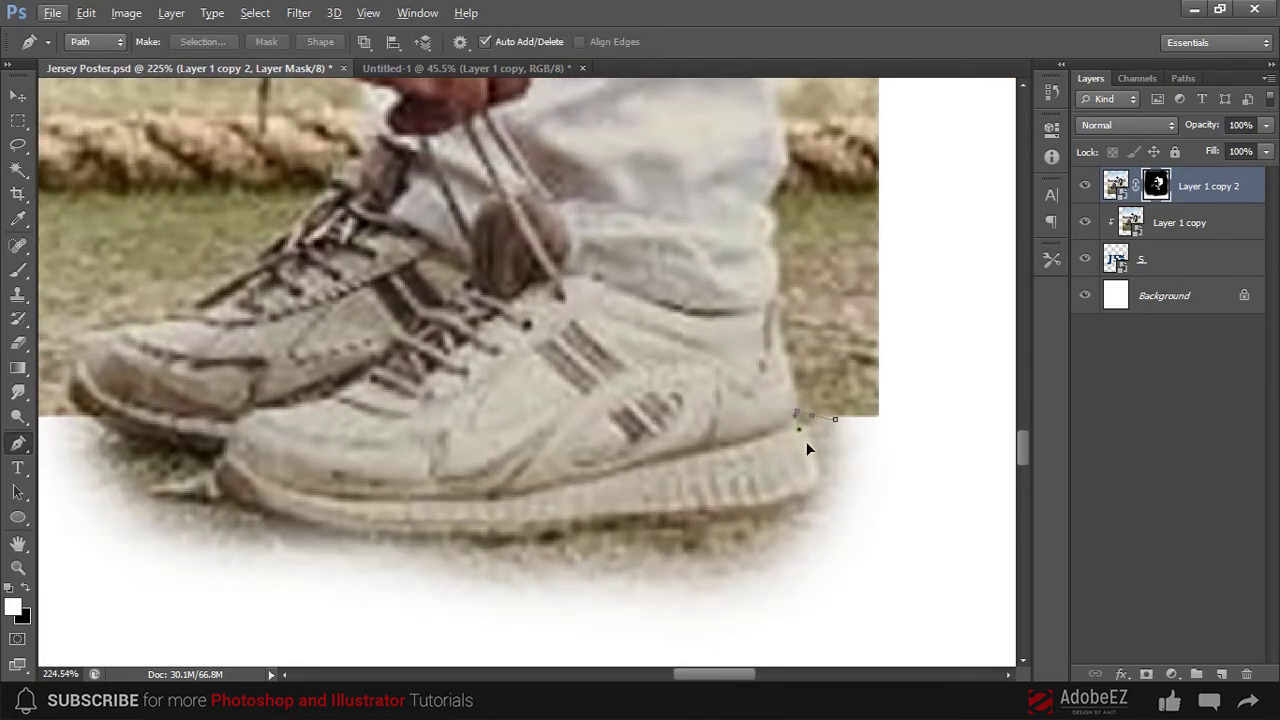
left_click(750, 507)
left_click_drag(643, 494, 851, 407)
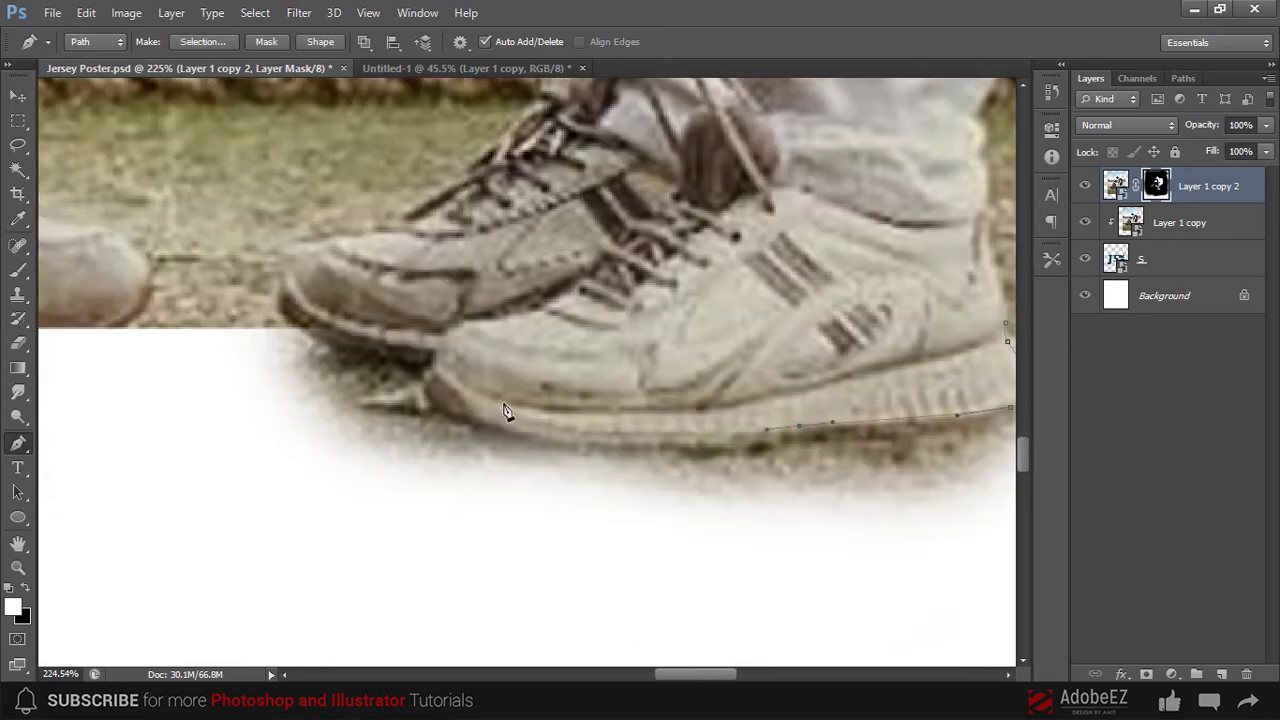
scroll(538, 428, "down", 2)
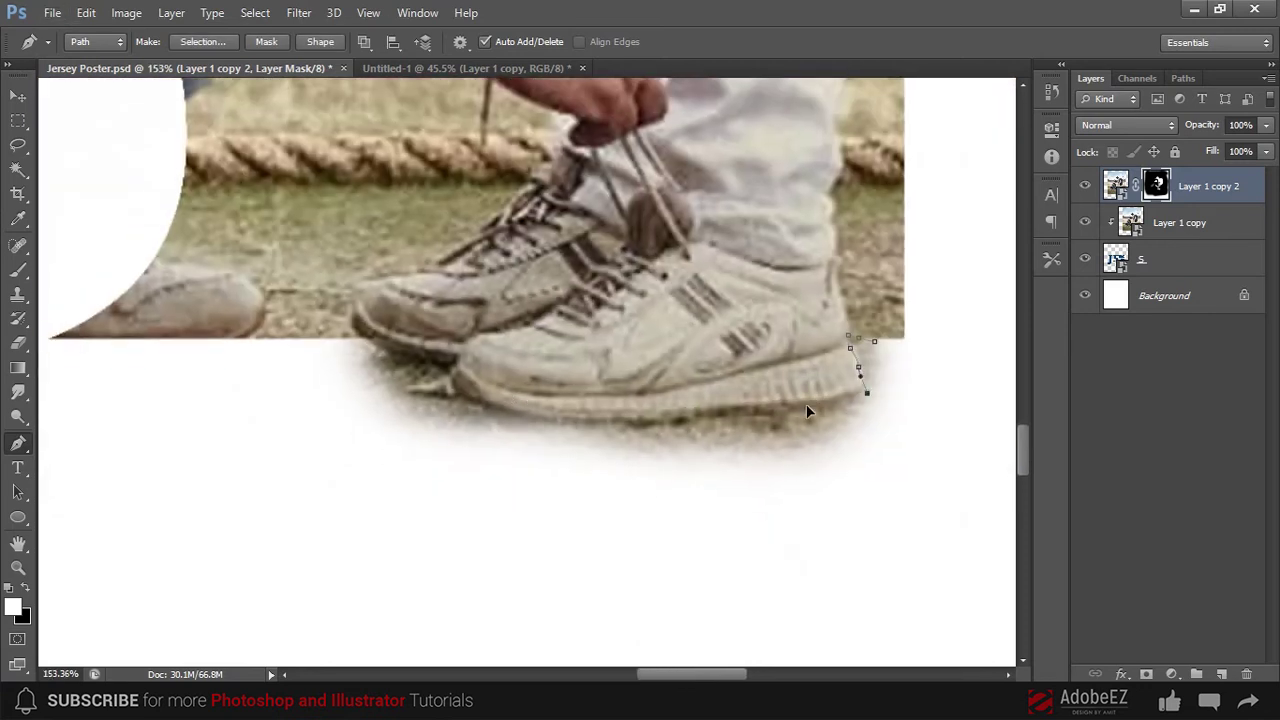
scroll(472, 373, "up", 1)
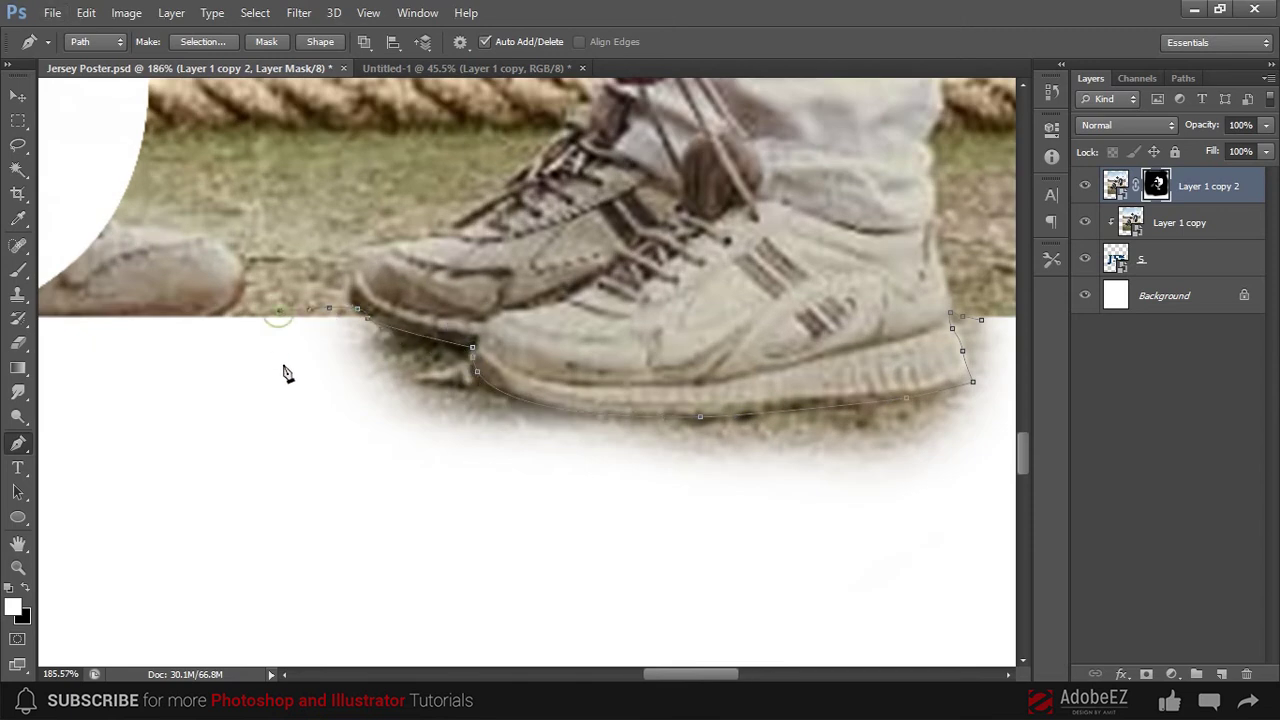
scroll(282, 373, "down", 2)
left_click_drag(292, 397, 300, 428)
left_click_drag(404, 537, 470, 540)
left_click_drag(719, 543, 780, 530)
left_click_drag(849, 478, 872, 420)
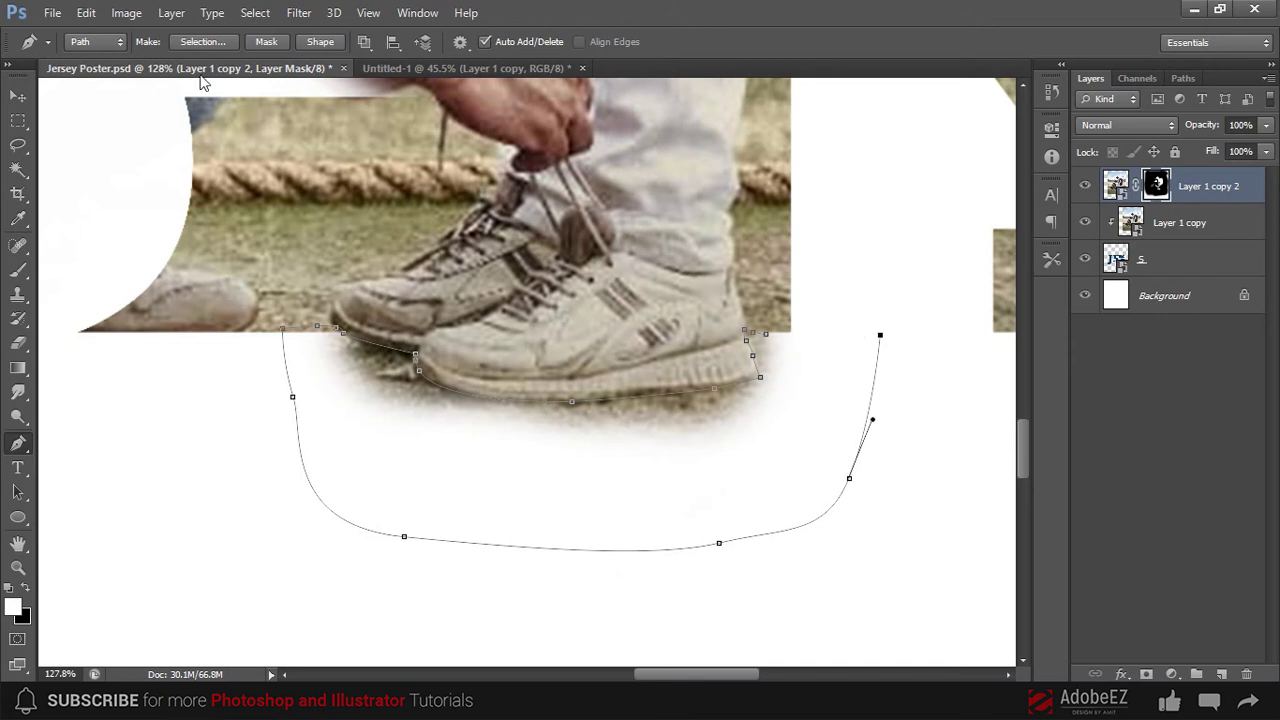
- Turn the path into a selection, mask out the shadow inside it, and deselect
left_click(202, 41)
left_click(725, 200)
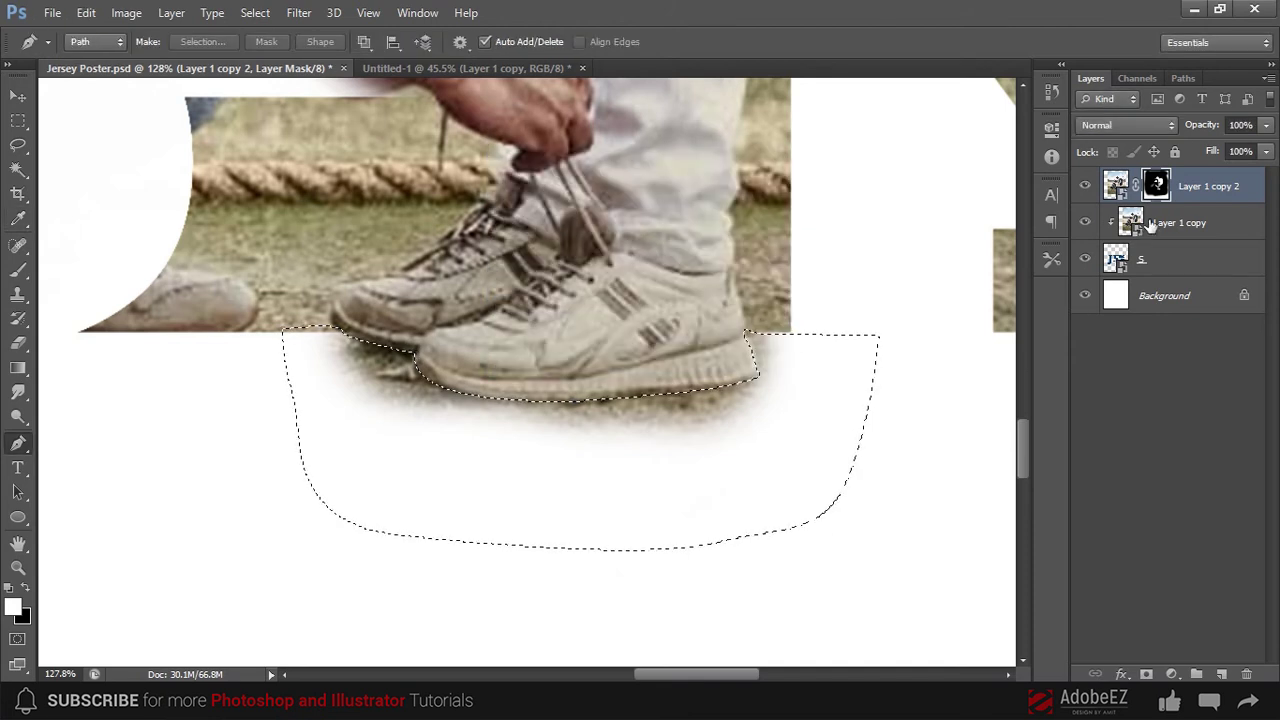
key("Delete")
key("ctrl+d")
scroll(603, 397, "down", 2)
scroll(600, 397, "down", 3)
scroll(617, 443, "down", 2)
scroll(600, 350, "up", 2)
scroll(575, 182, "up", 2)
scroll(575, 183, "up", 2)
- Switch to the Brush with a smaller size for mask painting
key("b")
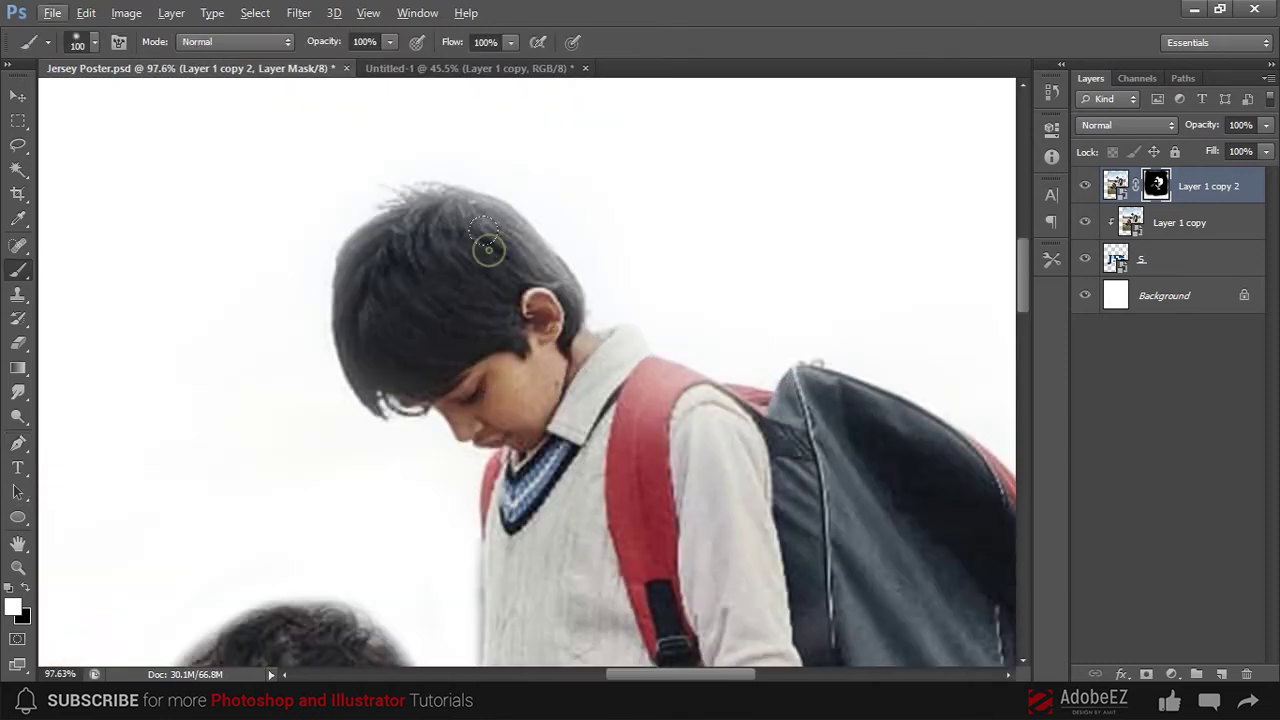
key("bracketleft")
key("bracketleft")
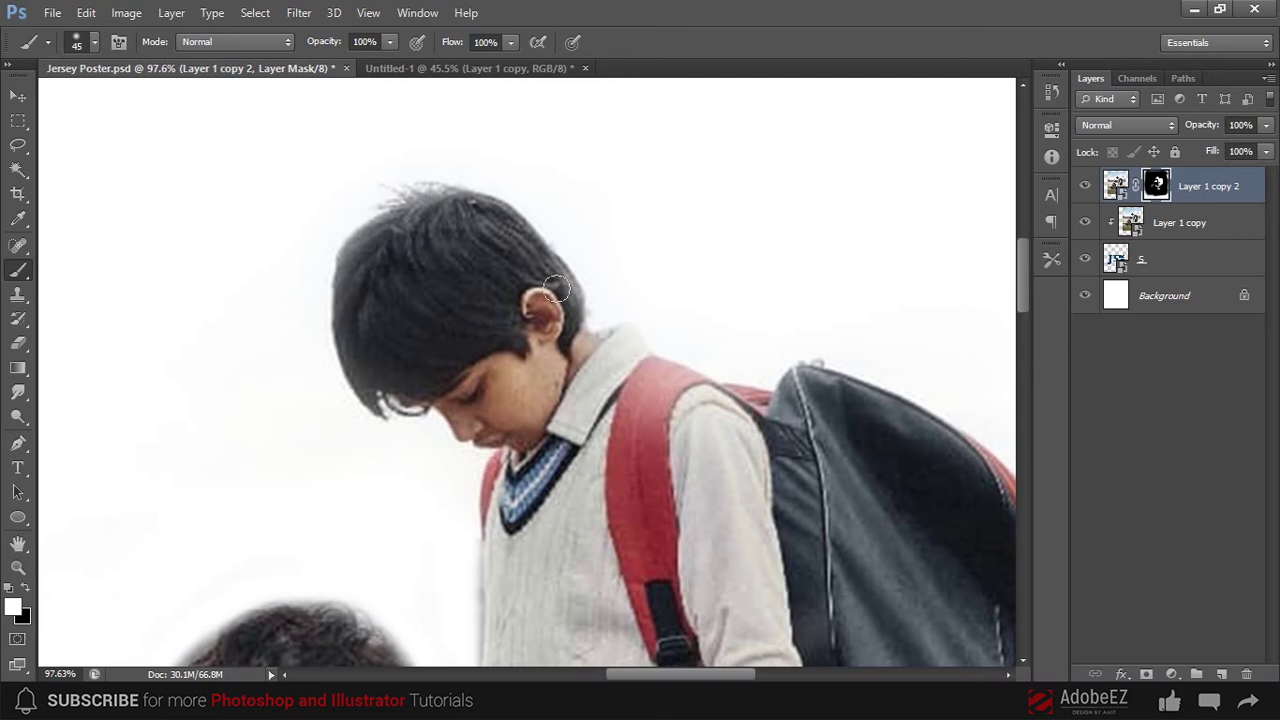
scroll(585, 368, "down", 2)
scroll(591, 277, "down", 3)
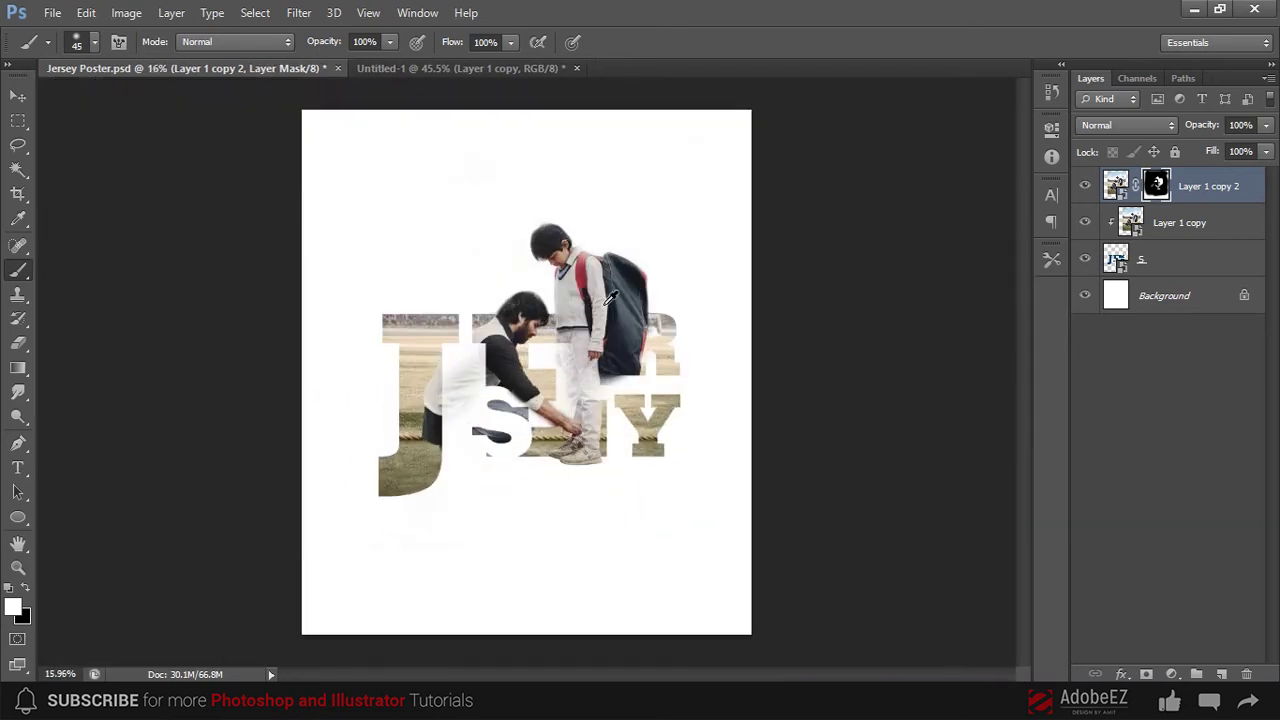
- On the JERSEY letter layer, drop the grey Color Overlay and add a 4 px black Stroke
left_click(17, 97)
scroll(831, 343, "up", 1)
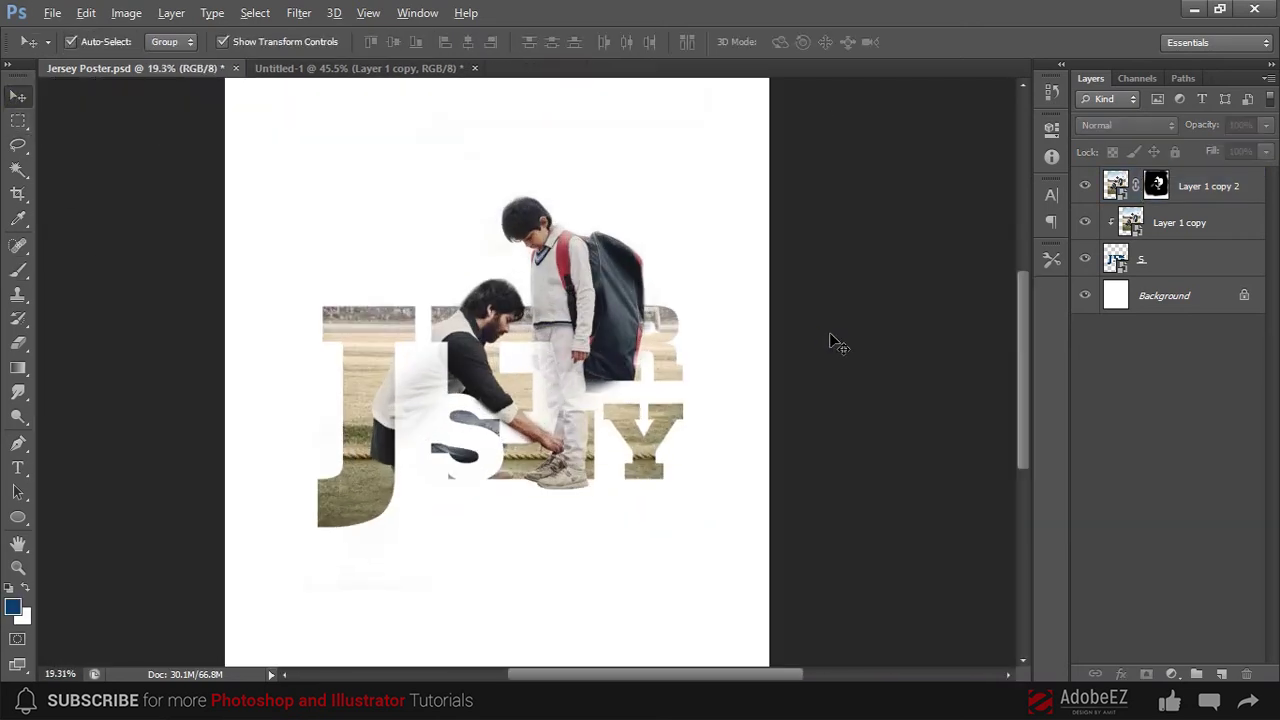
left_click(1259, 265)
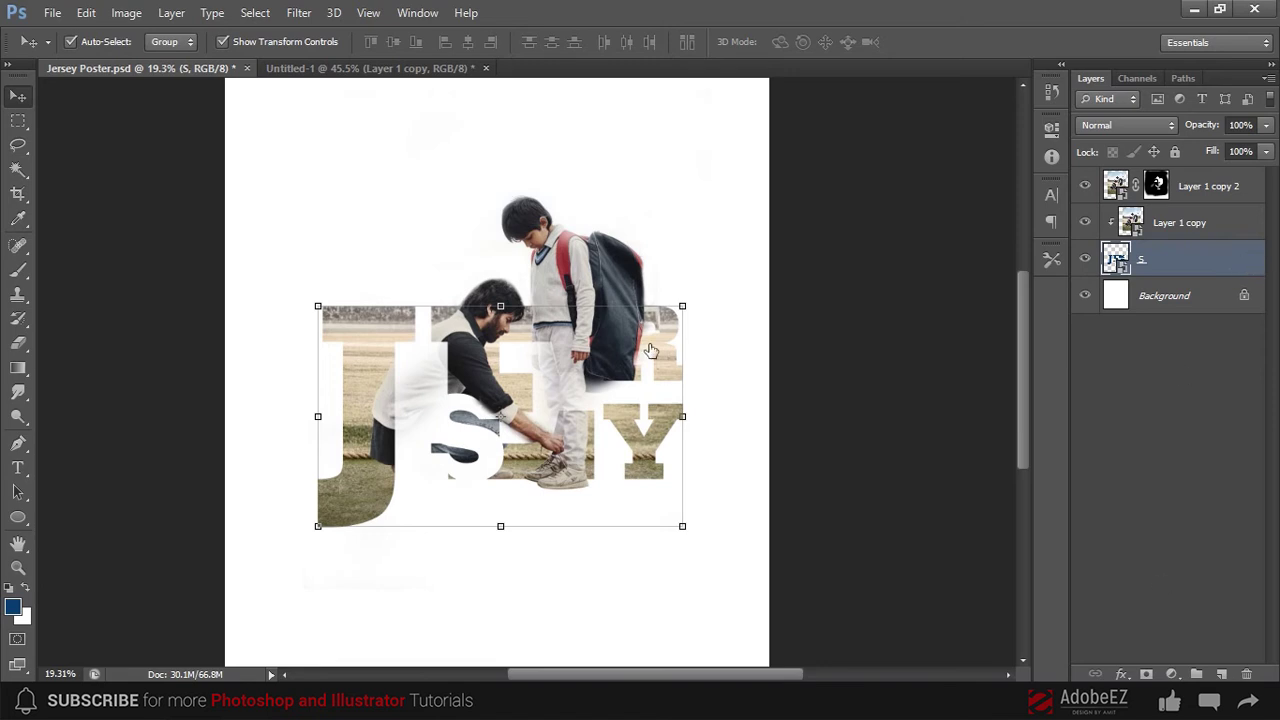
left_click(720, 438)
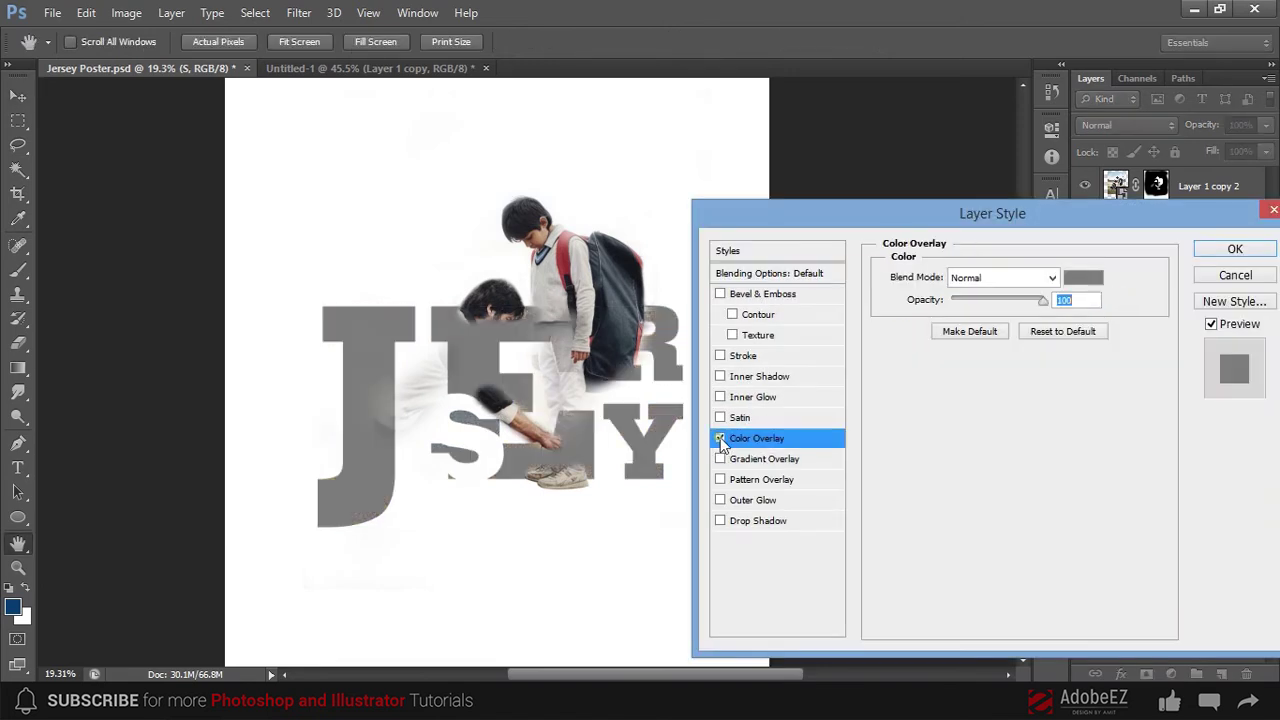
left_click(720, 438)
left_click(760, 355)
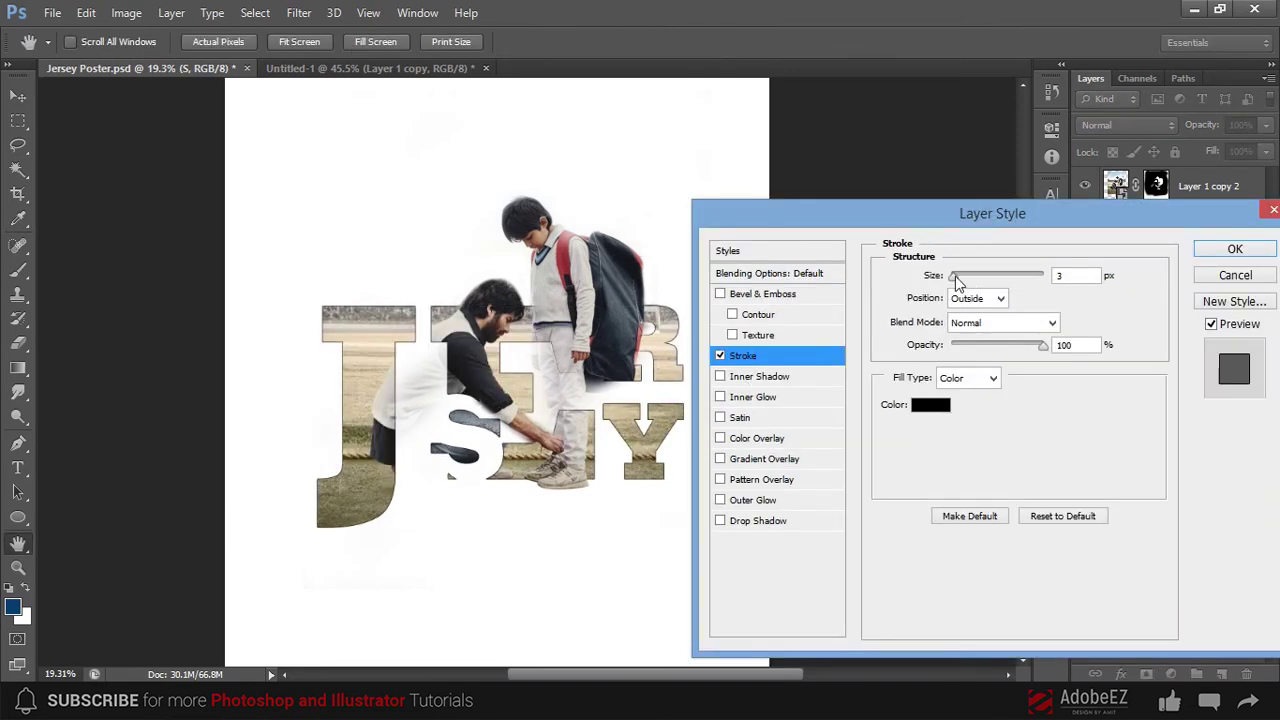
left_click_drag(955, 276, 957, 276)
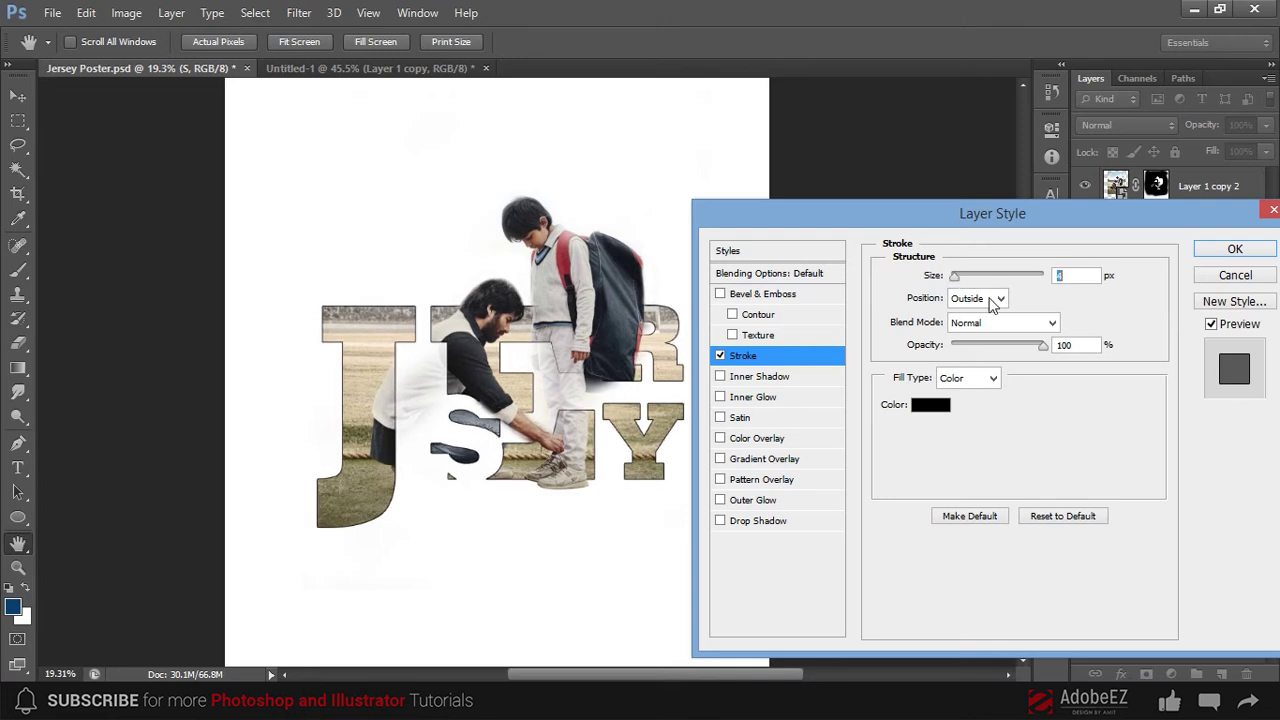
key("Return")
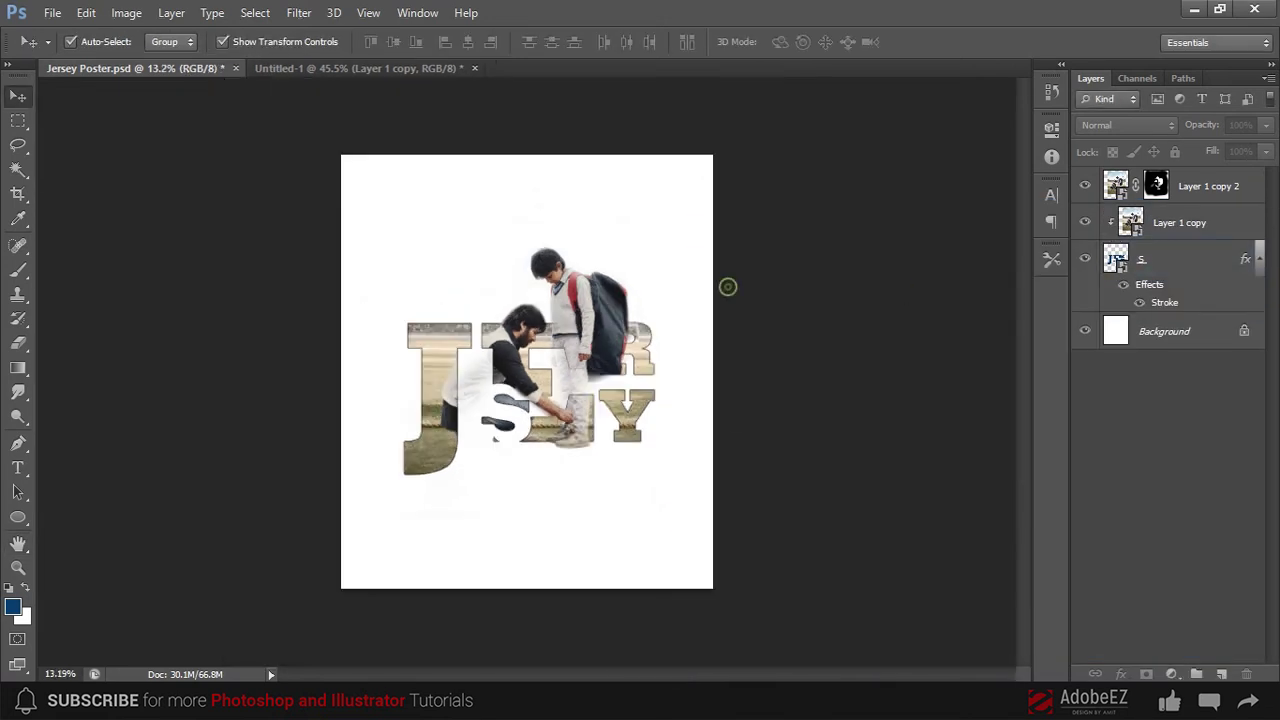
scroll(740, 400, "up", 2)
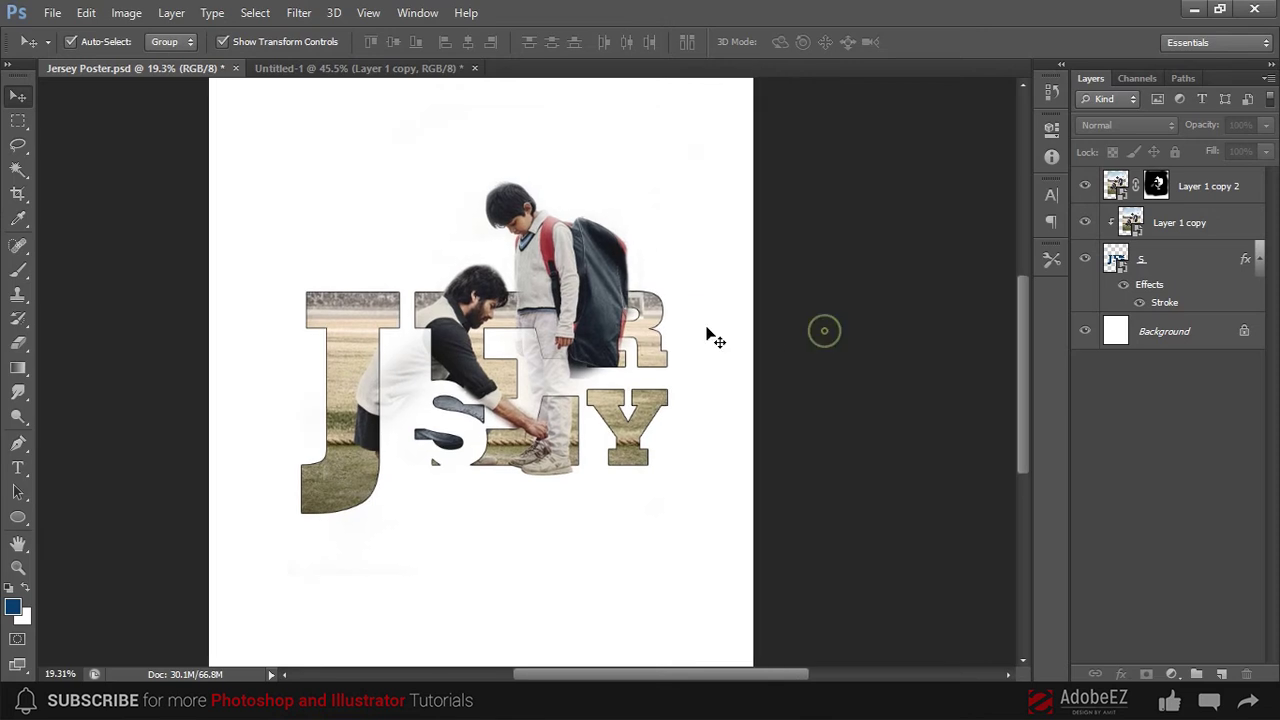
- Paint the boy's layer mask within the letter selection so the backpack overlaps the R
scroll(823, 329, "up", 3)
left_click(1158, 190)
left_click(1155, 186)
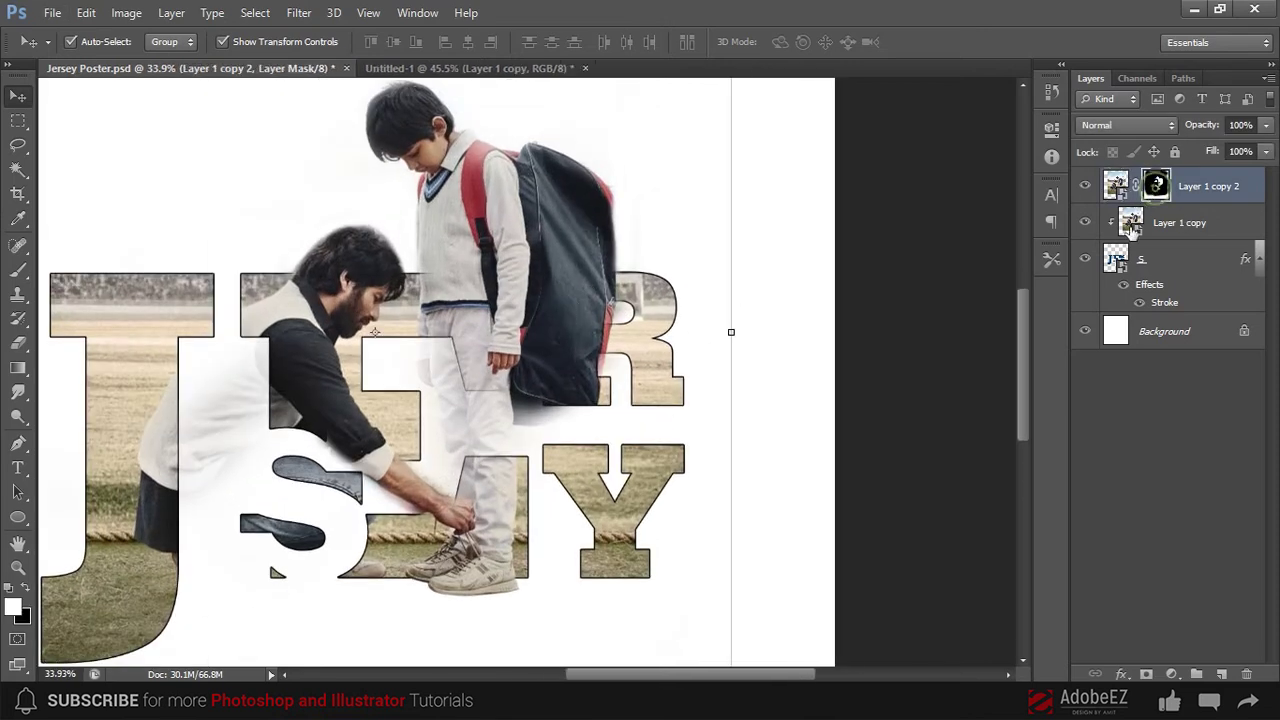
left_click(1116, 259, "ctrl")
scroll(887, 269, "up", 1)
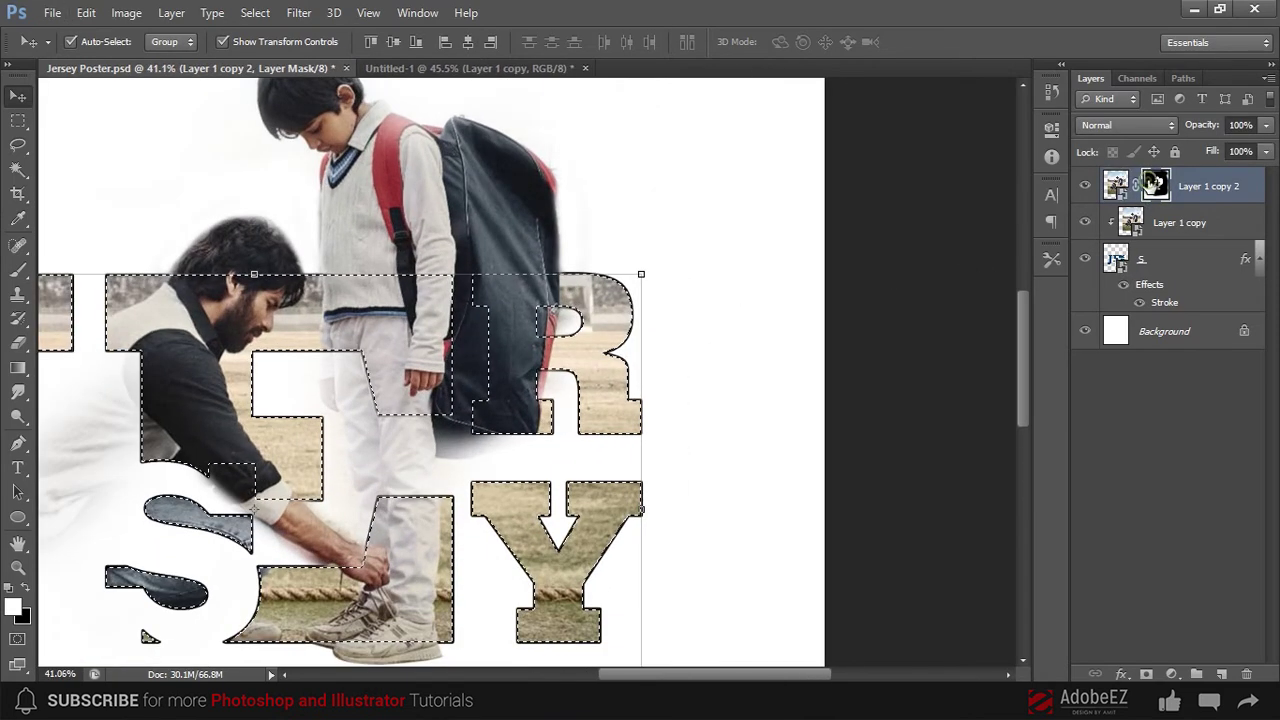
key("b")
left_click_drag(505, 400, 498, 277)
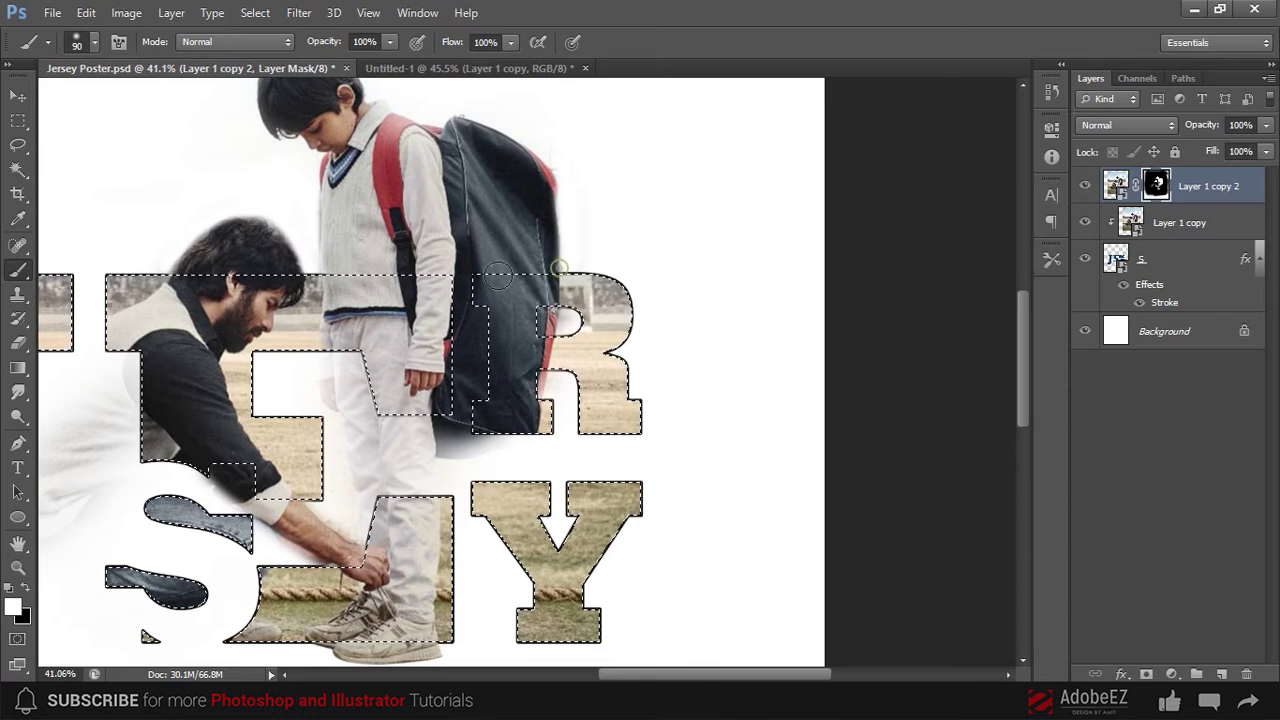
key("ctrl+d")
scroll(498, 275, "up", 2)
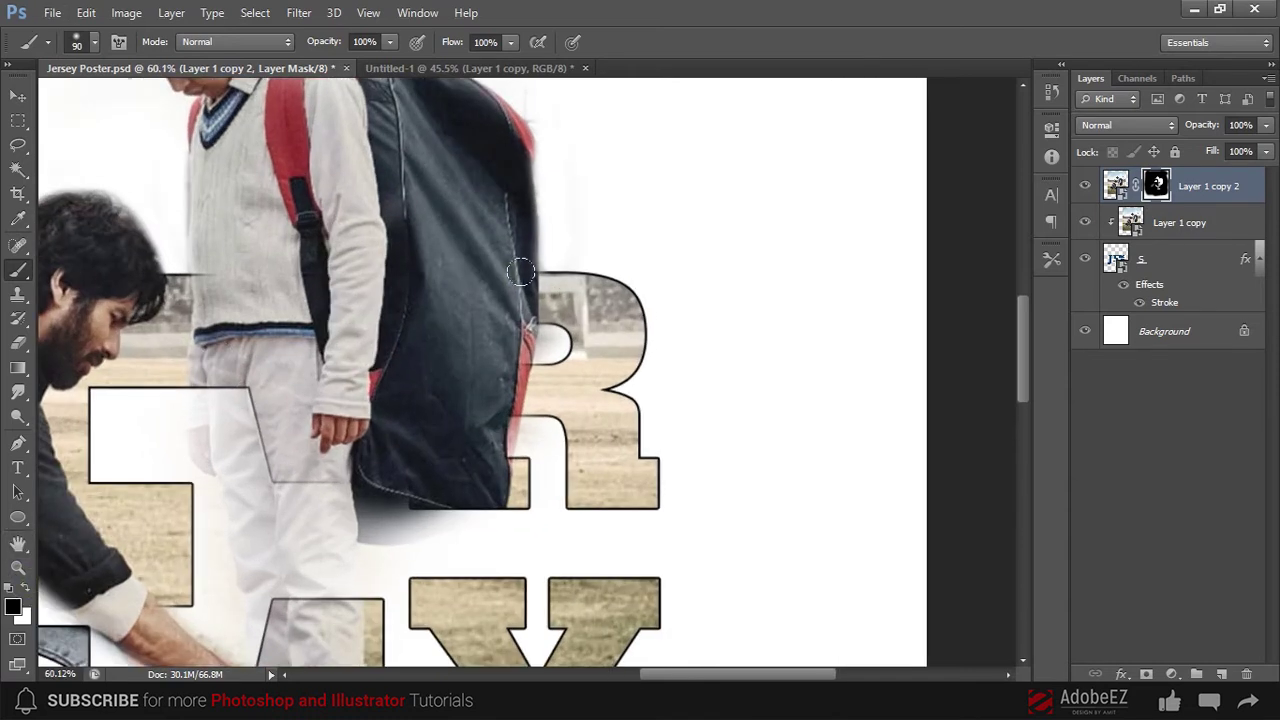
mouse_move(418, 318)
left_mouse_down()
mouse_move(437, 322)
mouse_move(411, 488)
left_mouse_up()
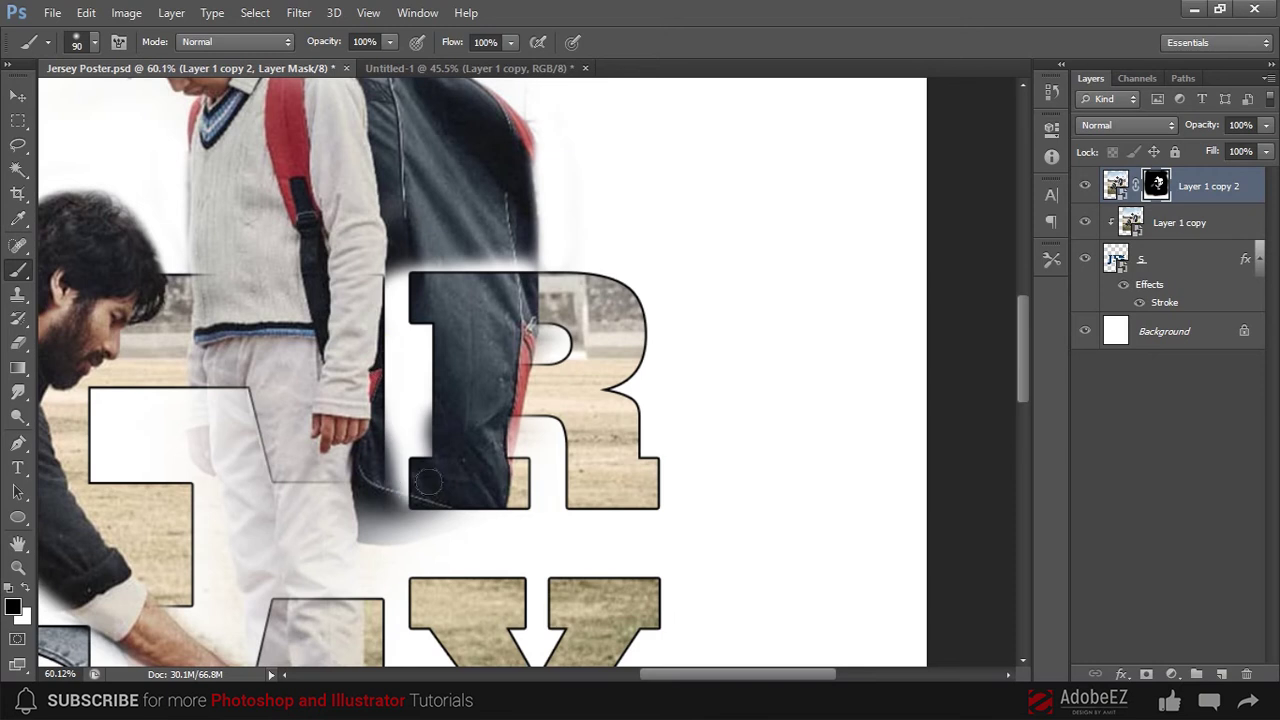
scroll(530, 287, "down", 3)
key("ctrl+alt+z")
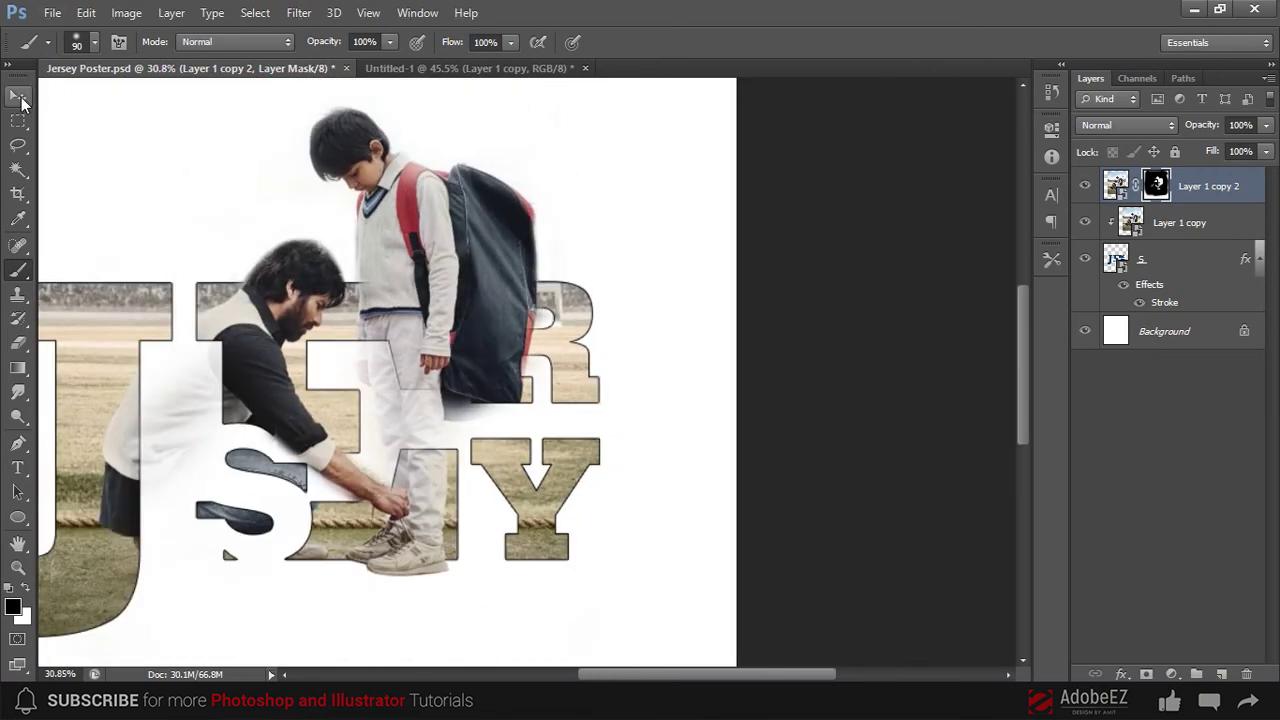
- Reload the JERSEY letter selection and add a new empty layer above the boy's photo
left_click(27, 104)
left_click(1122, 268, "ctrl")
scroll(551, 306, "up", 2)
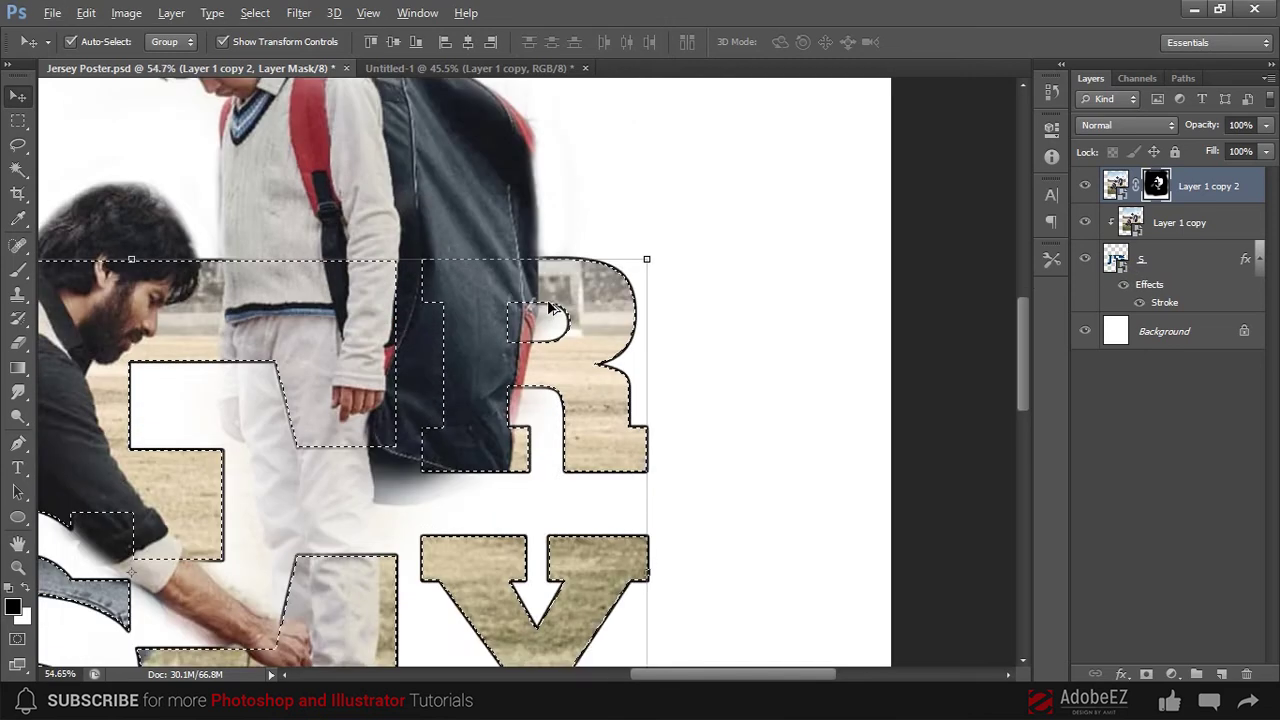
scroll(551, 306, "up", 2)
left_click(1188, 260)
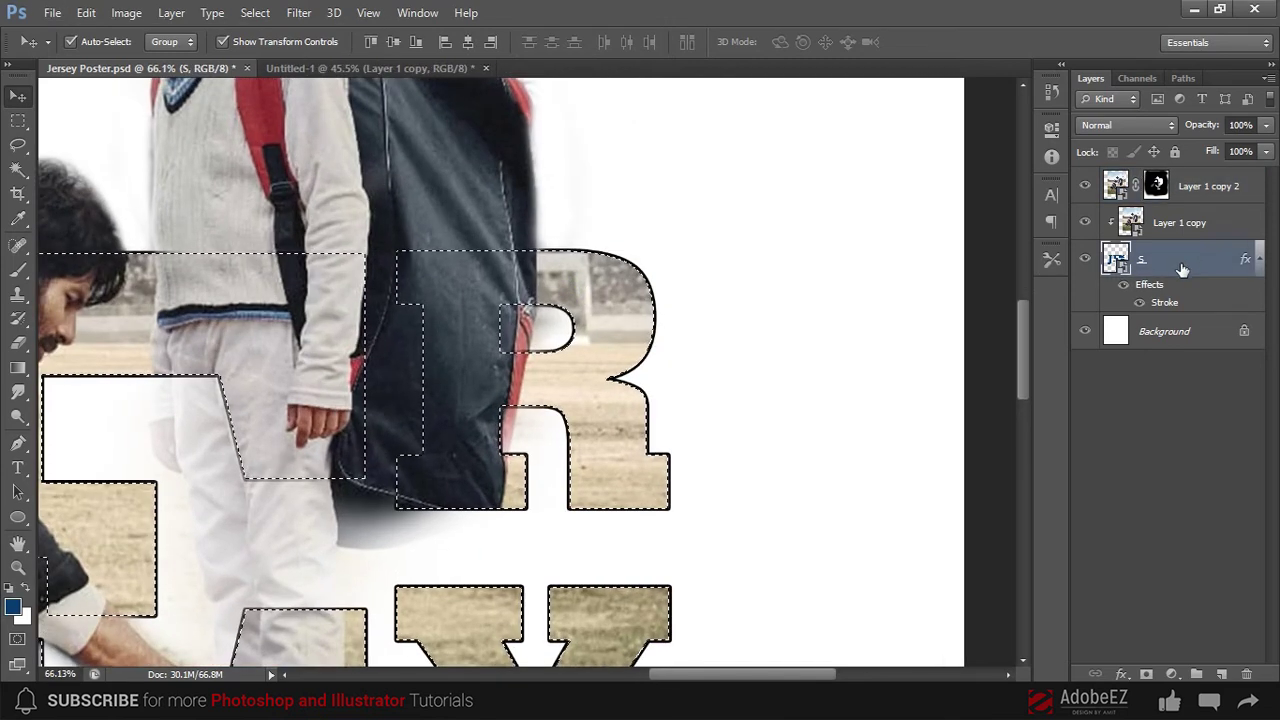
left_click(1160, 186)
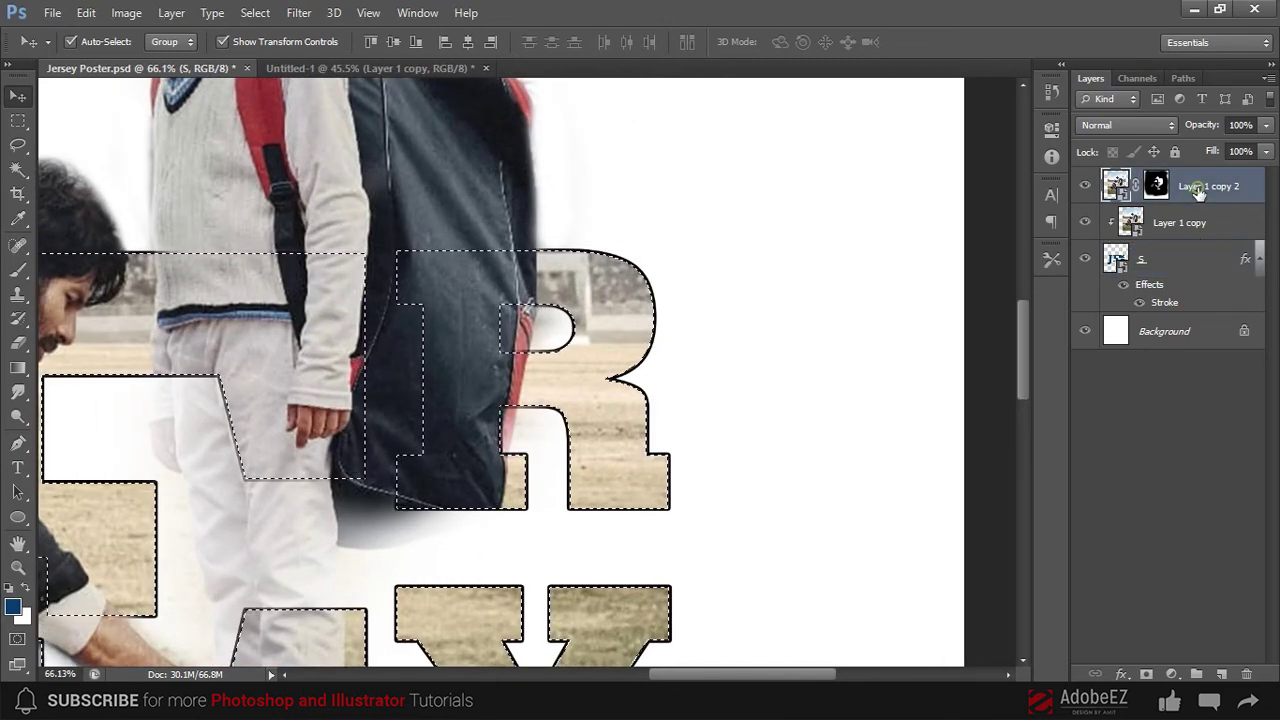
left_click(1222, 674)
- Paint blue over the top and left of the R on the new layer
key("b")
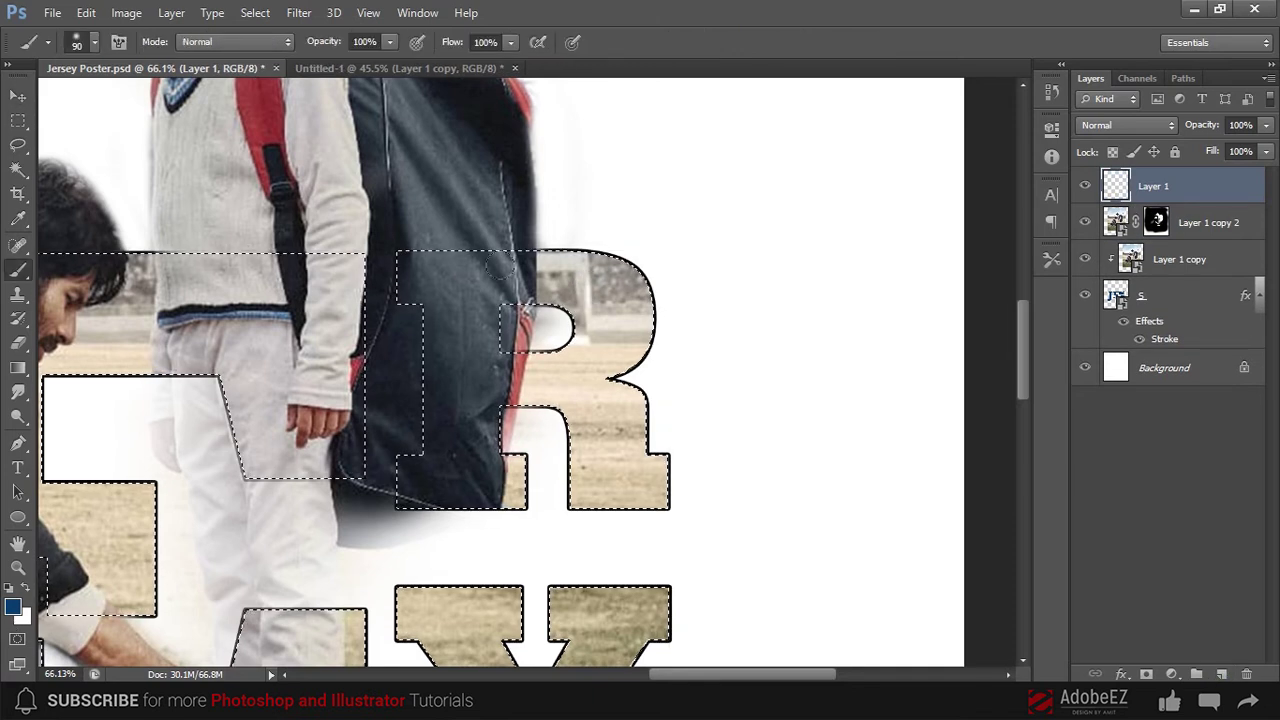
left_click_drag(580, 275, 372, 272)
mouse_move(437, 383)
left_mouse_down()
mouse_move(630, 285)
mouse_move(610, 440)
mouse_move(470, 470)
mouse_move(630, 485)
left_mouse_up()
right_click(540, 373)
double_click(665, 503)
key("ctrl+d")
- Remove the outline stroke from the blue R's layer effects
key("v")
scroll(730, 240, "down", 1)
scroll(791, 257, "down", 1)
scroll(820, 280, "down", 1)
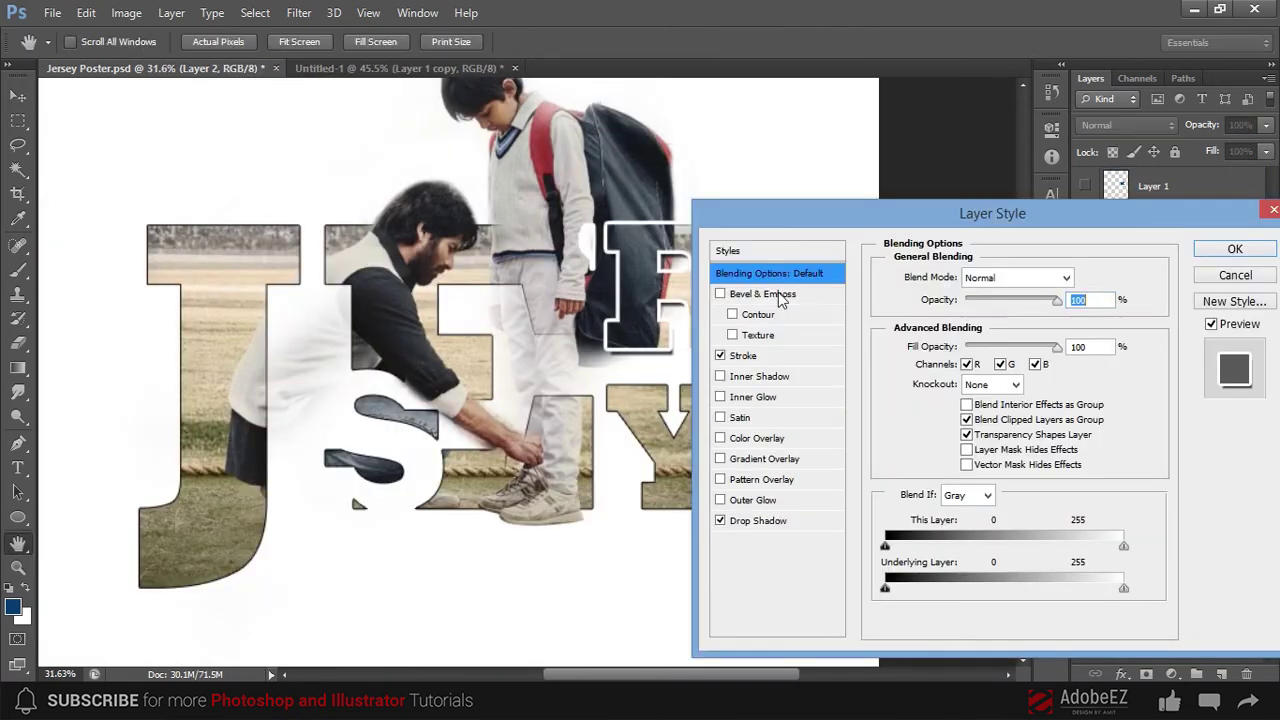
left_click(851, 363)
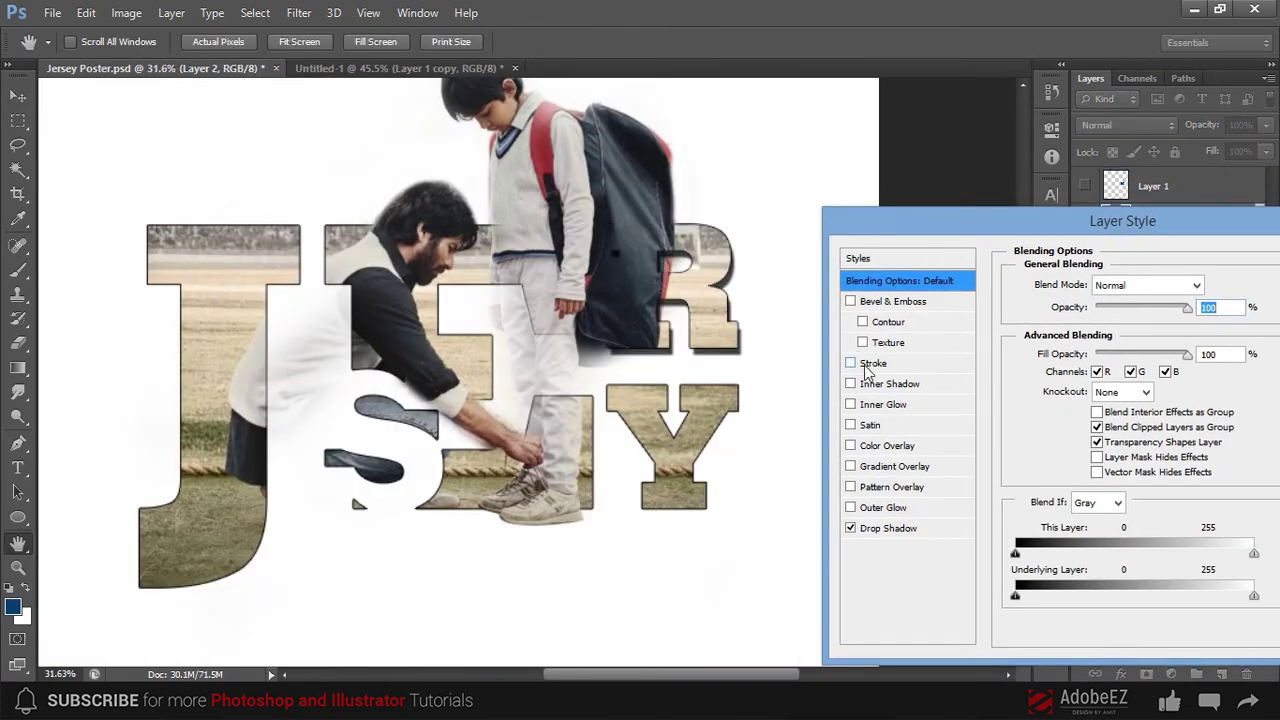
left_click_drag(971, 230, 893, 209)
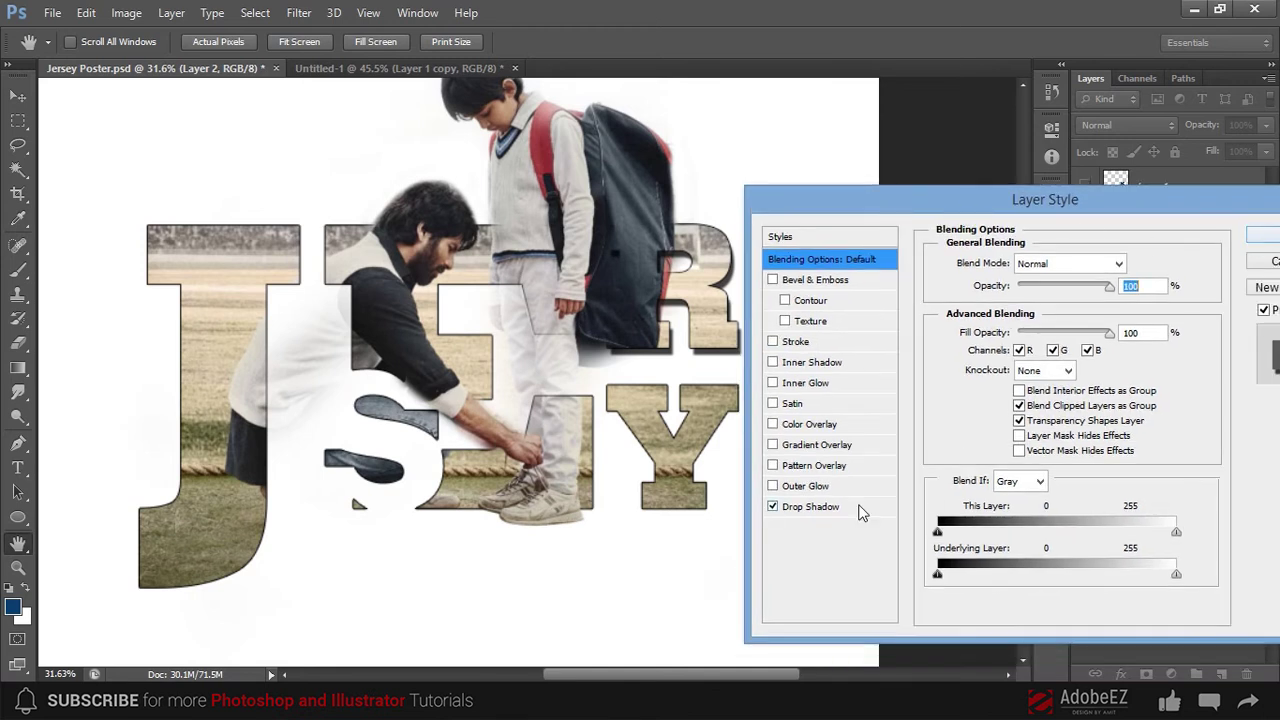
left_click(1257, 242)
key("ctrl+minus")
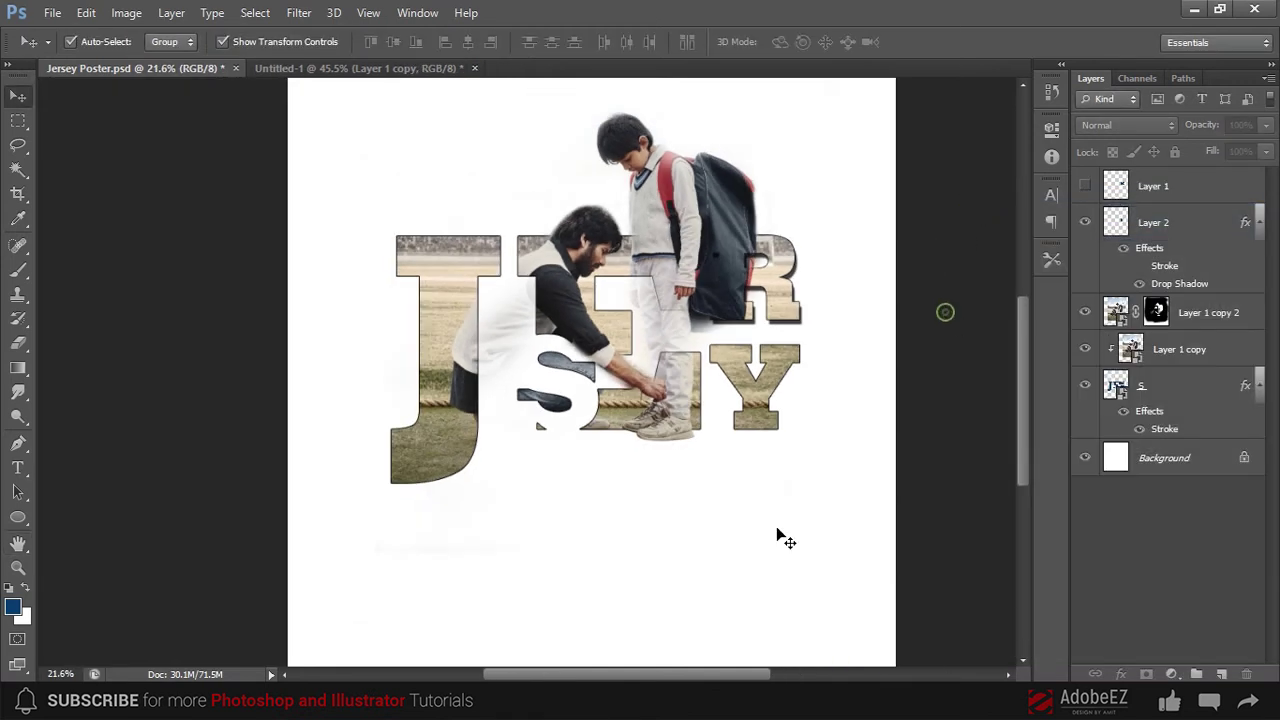
- Increase the Drop Shadow Distance on the S letter layer
left_click(1211, 396)
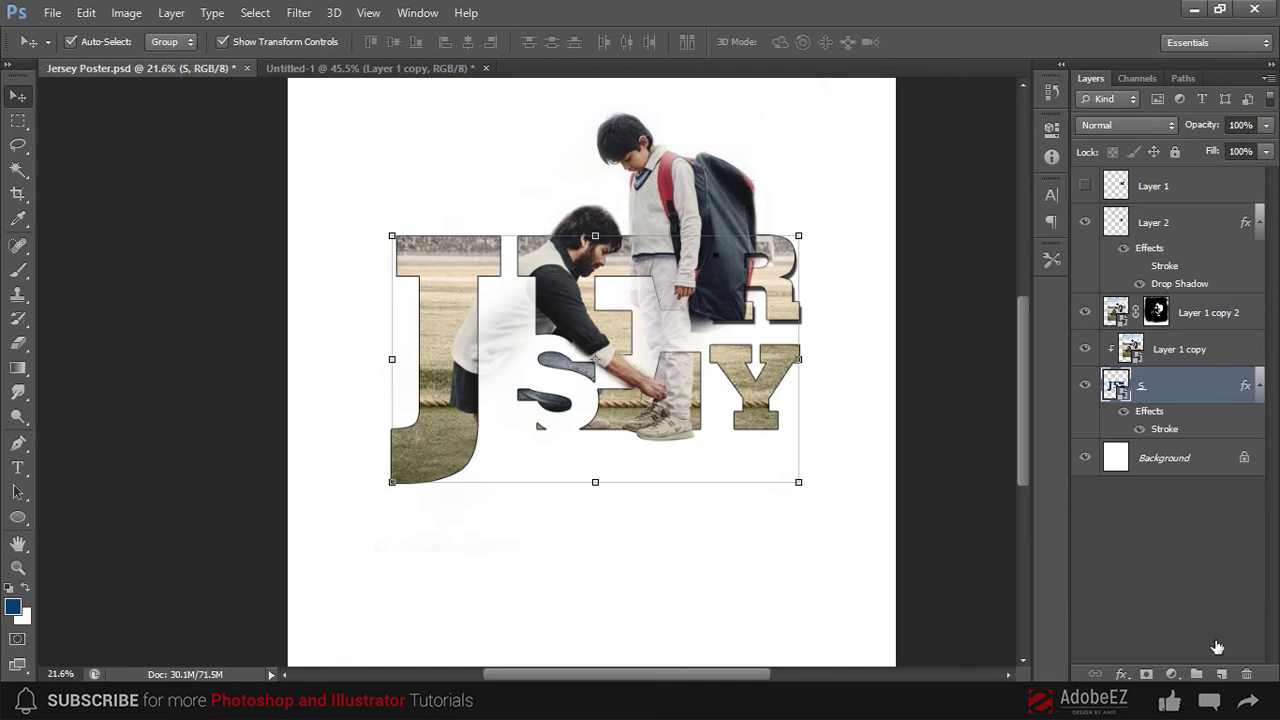
double_click(1200, 390)
left_click(810, 506)
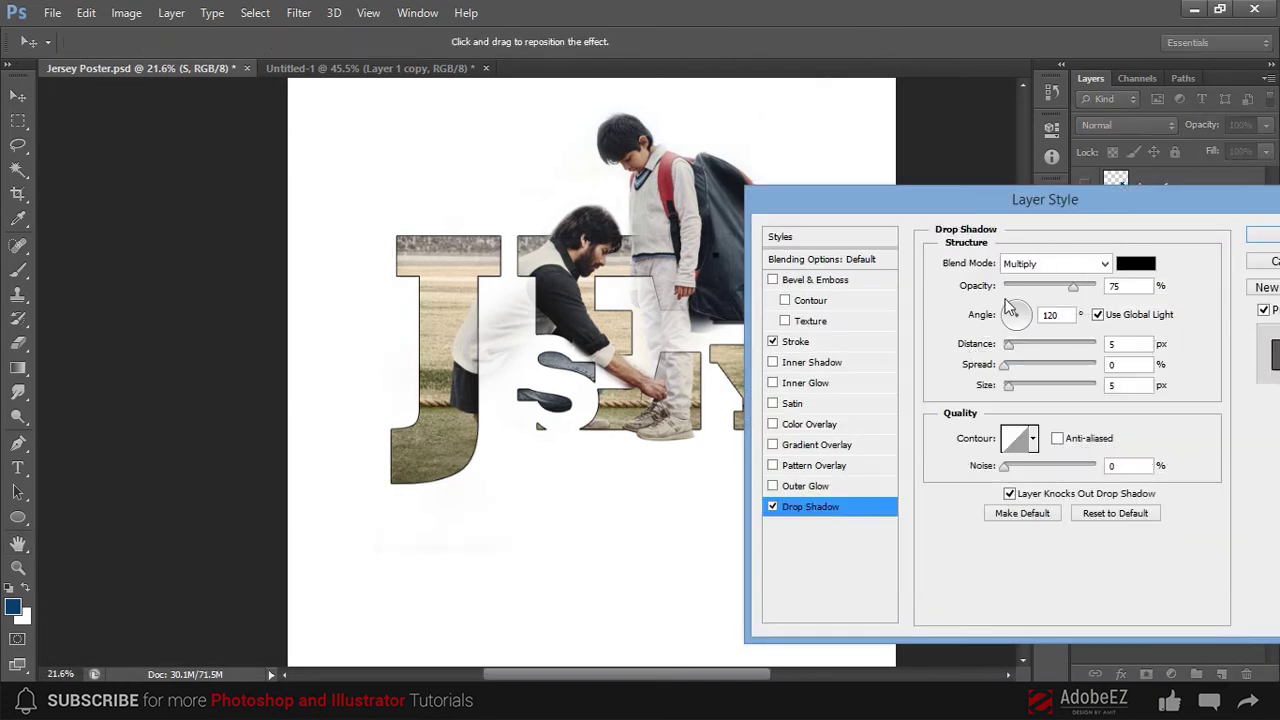
mouse_move(1011, 350)
left_mouse_down()
mouse_move(1029, 352)
mouse_move(1018, 360)
left_mouse_up()
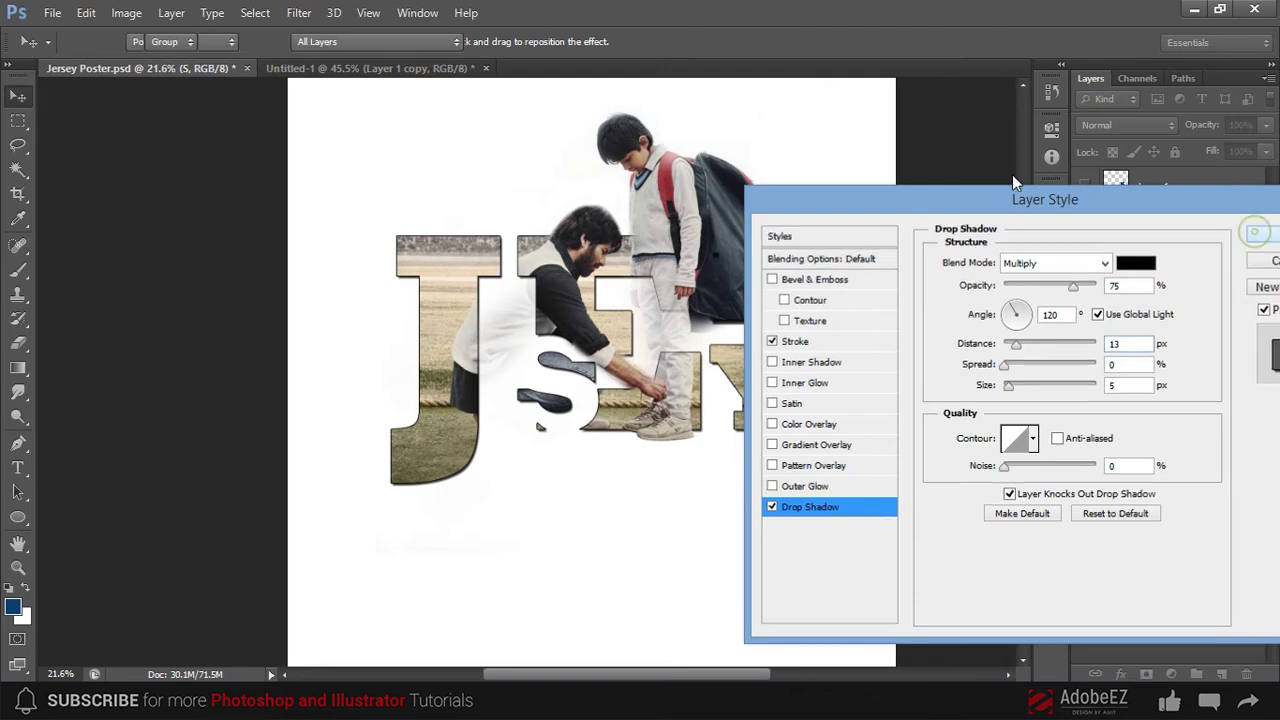
left_click(1260, 236)
- Open the IINK folder and drag the Paper Texture image into the poster
scroll(814, 309, "down", 2)
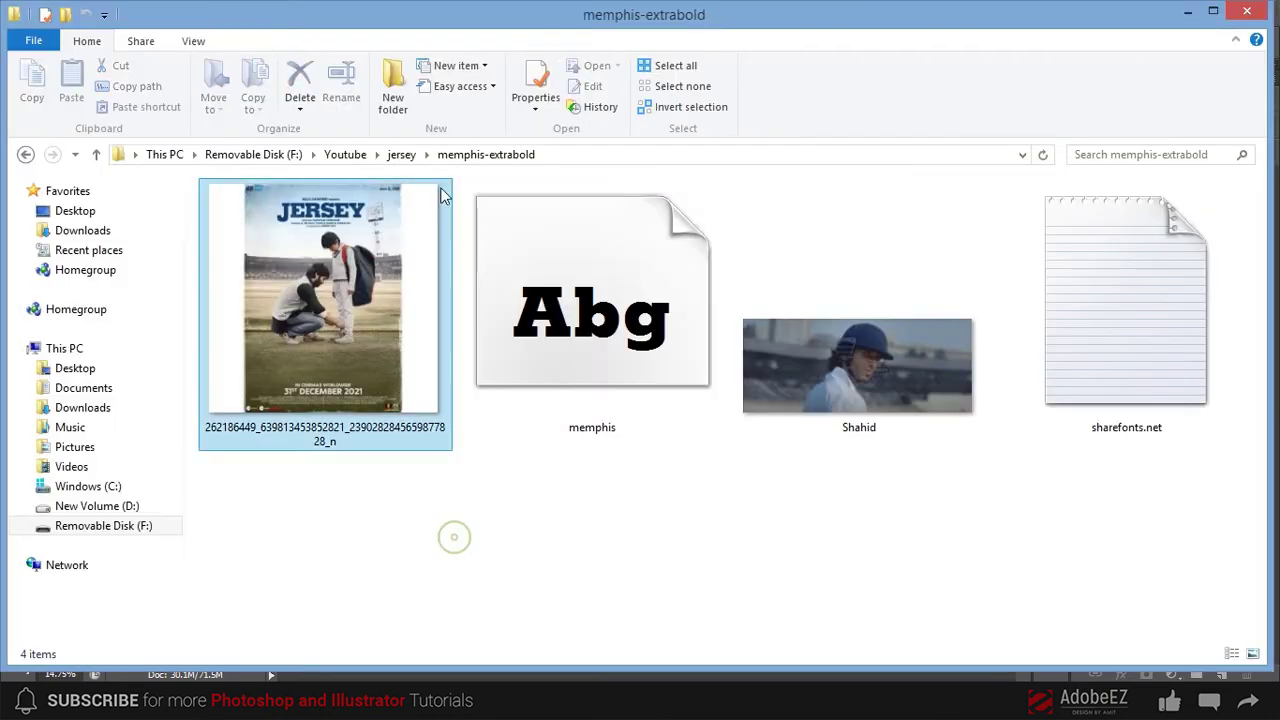
left_click(401, 154)
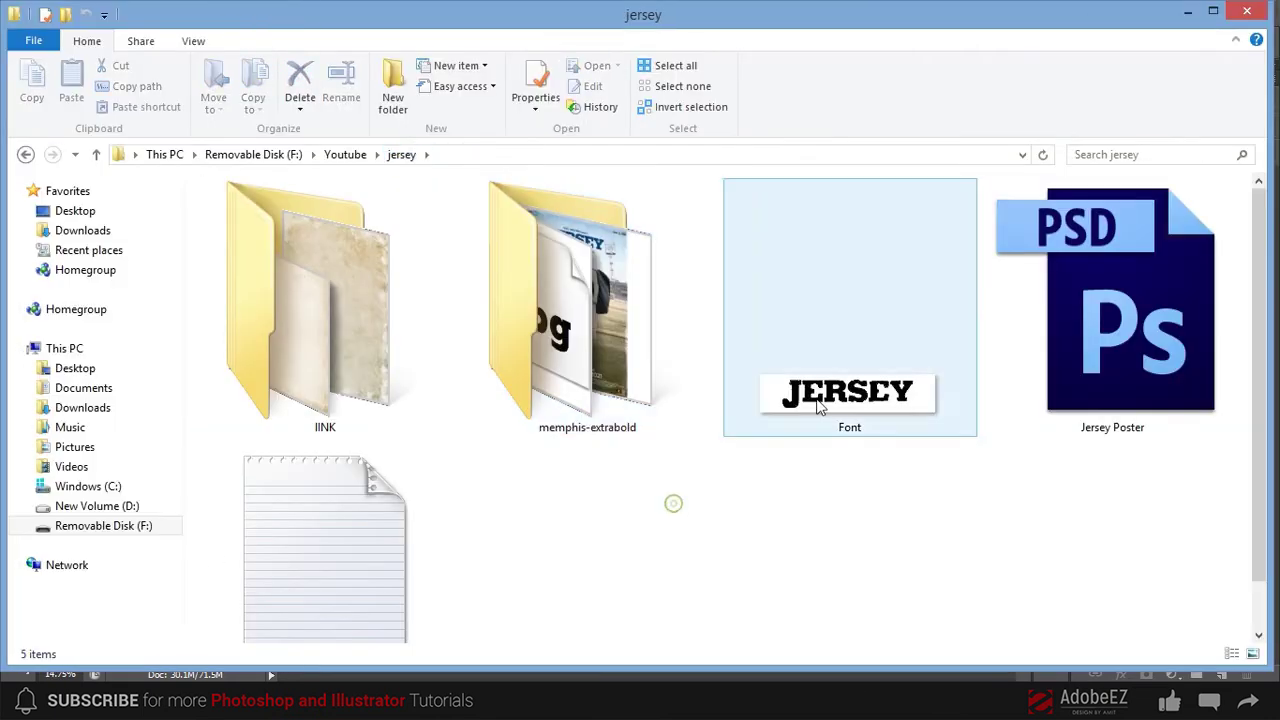
double_click(351, 334)
mouse_move(323, 300)
left_mouse_down()
mouse_move(190, 668)
mouse_move(500, 372)
left_mouse_up()
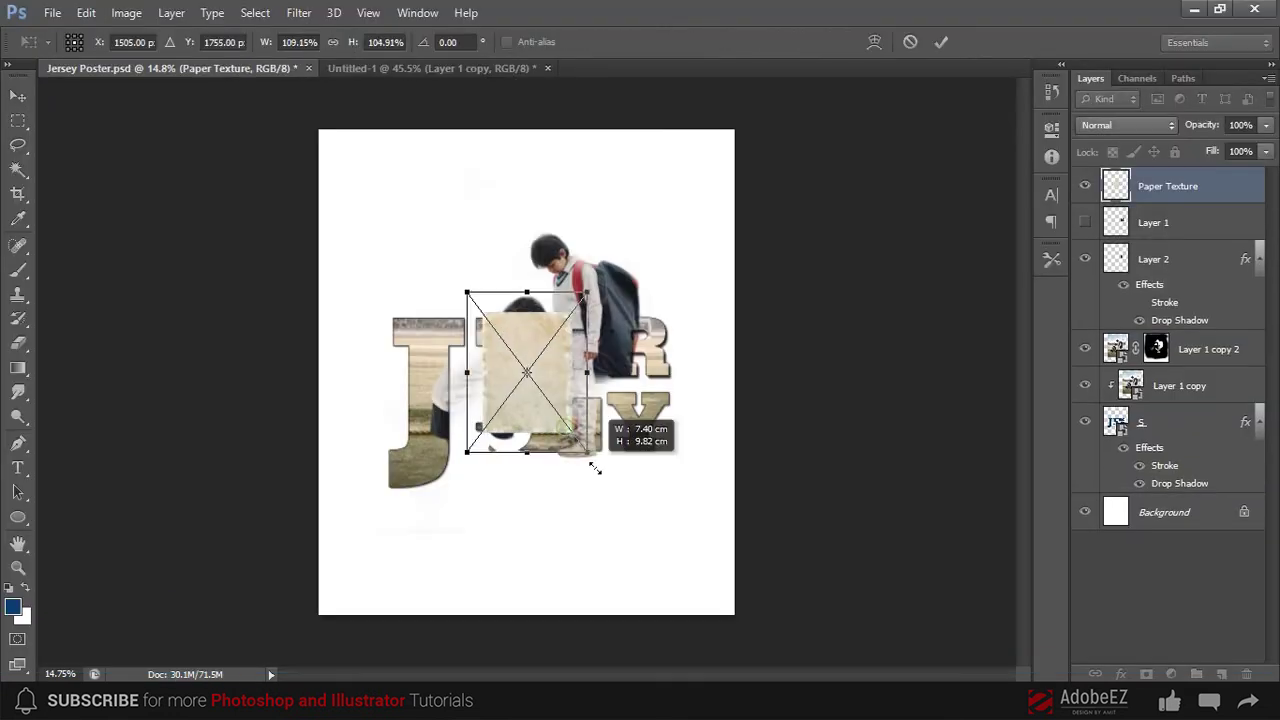
- Stretch Paper Texture over the full canvas, place it, and move it above Background
left_click_drag(585, 451, 722, 584)
left_click_drag(688, 385, 735, 385)
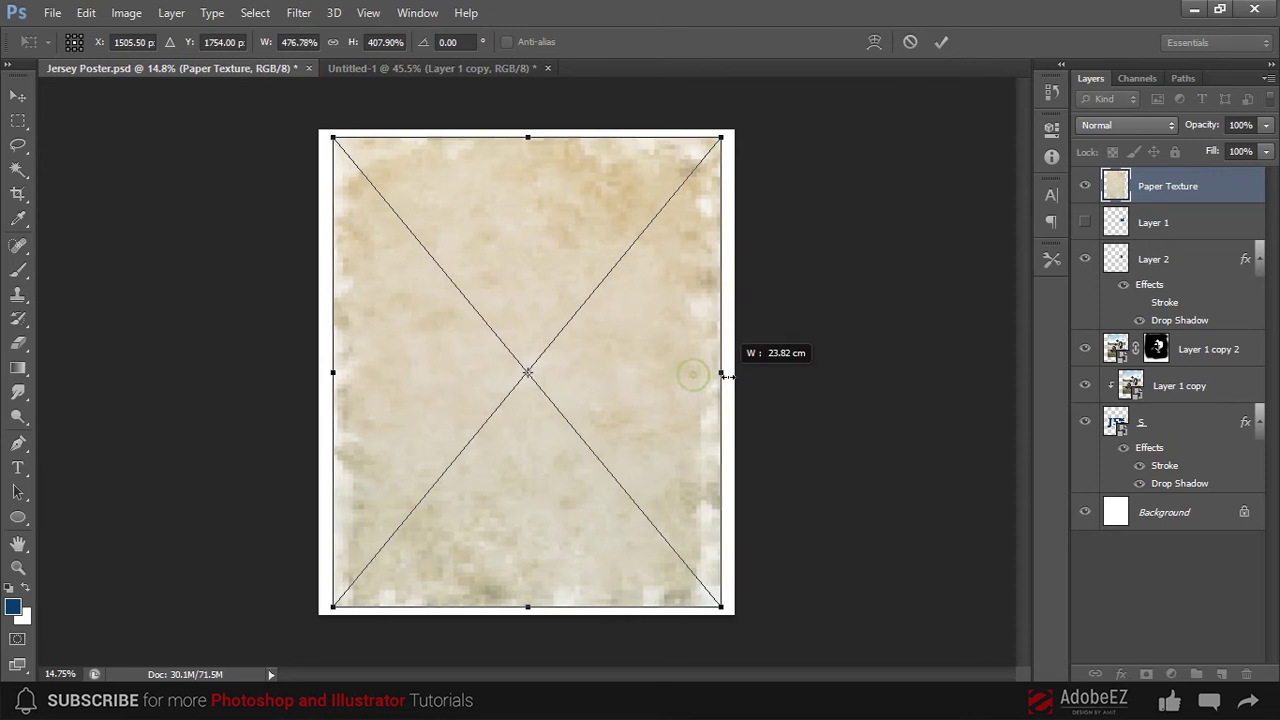
left_click_drag(528, 140, 528, 130)
left_click(18, 96)
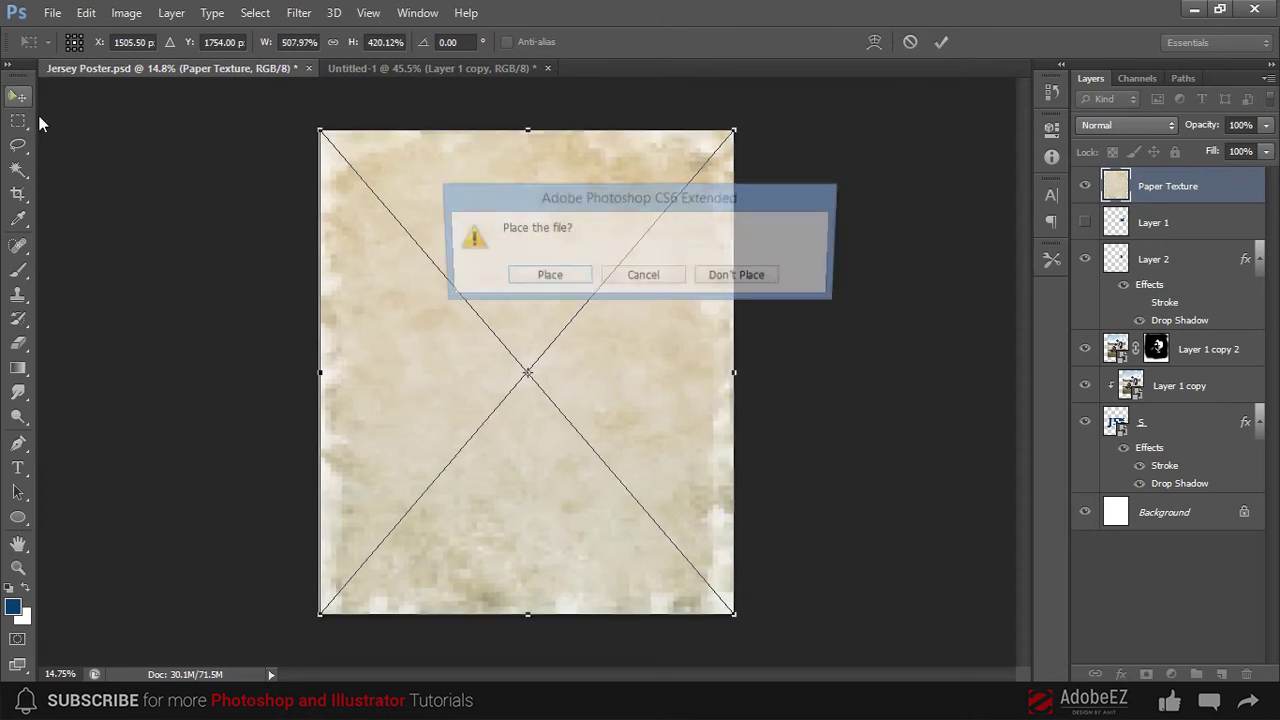
left_click(523, 277)
left_click_drag(1116, 186, 1110, 494)
scroll(858, 365, "up", 2)
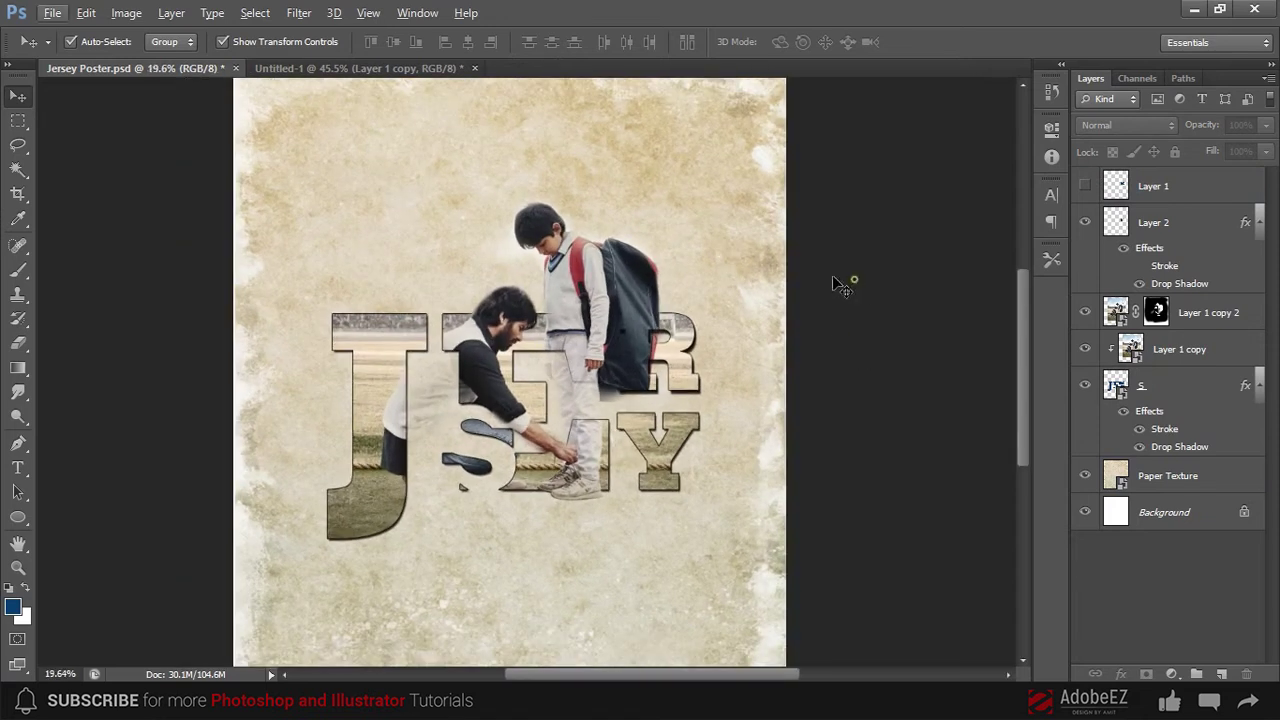
scroll(790, 262, "down", 2)
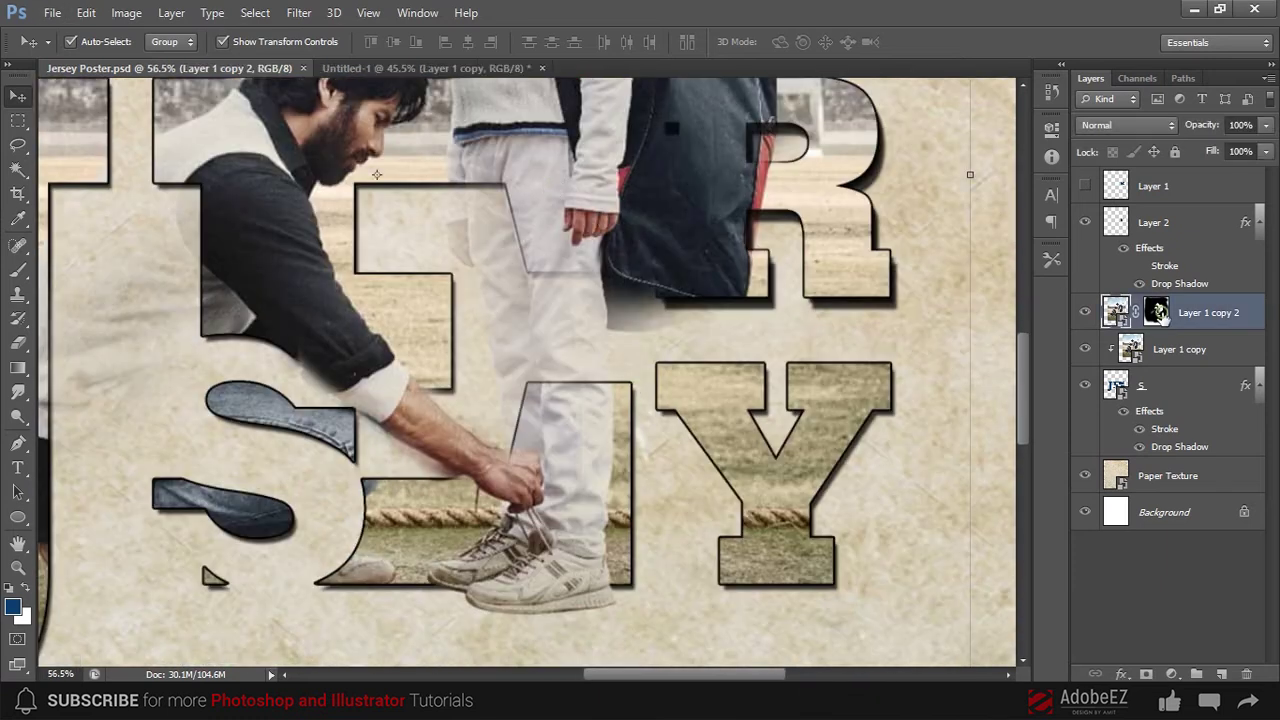
- Paint white with a soft round brush on Layer 1 copy 2's mask, then fit the poster
key("b")
left_click(489, 272, "ctrl")
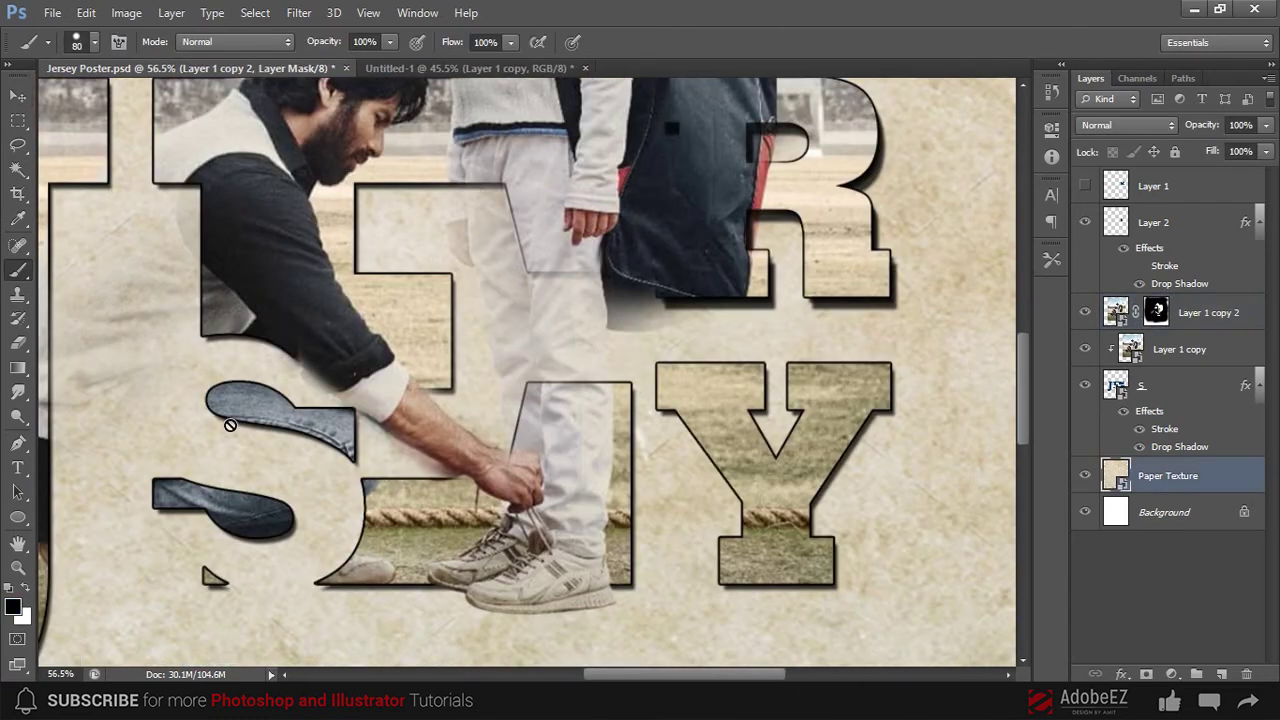
right_click(494, 220)
double_click(595, 348)
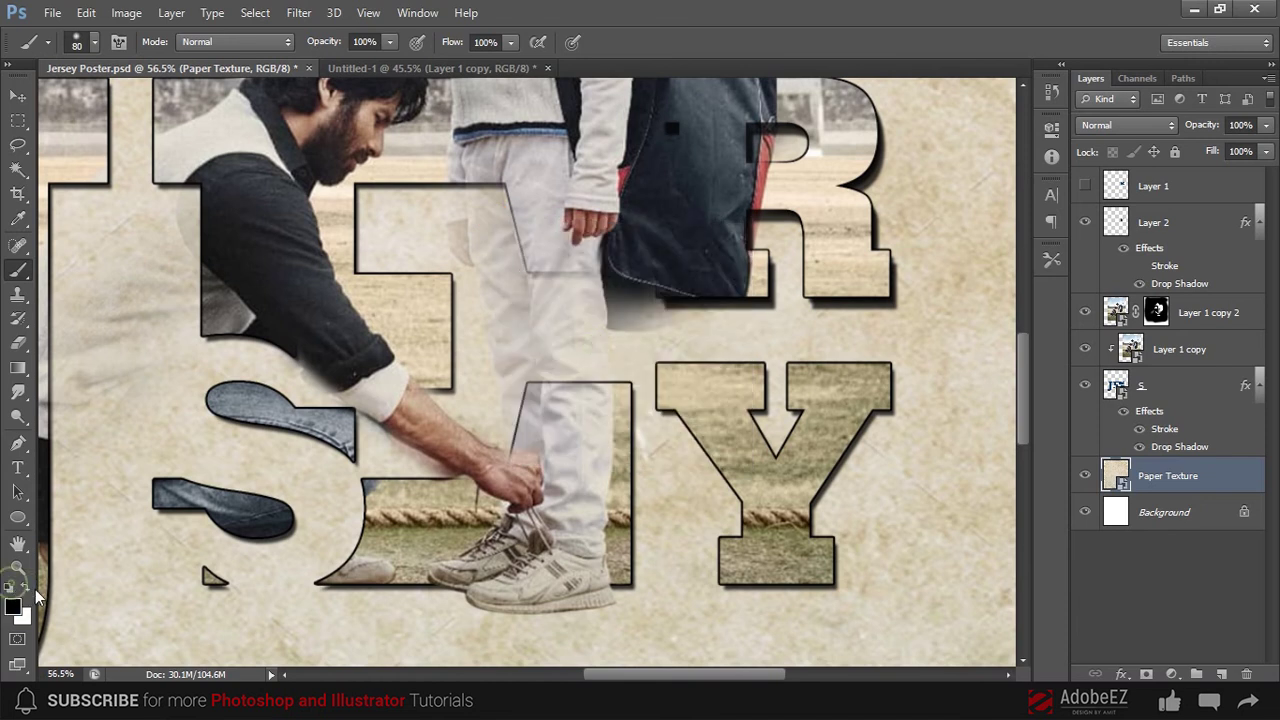
left_click(1160, 318)
key("x")
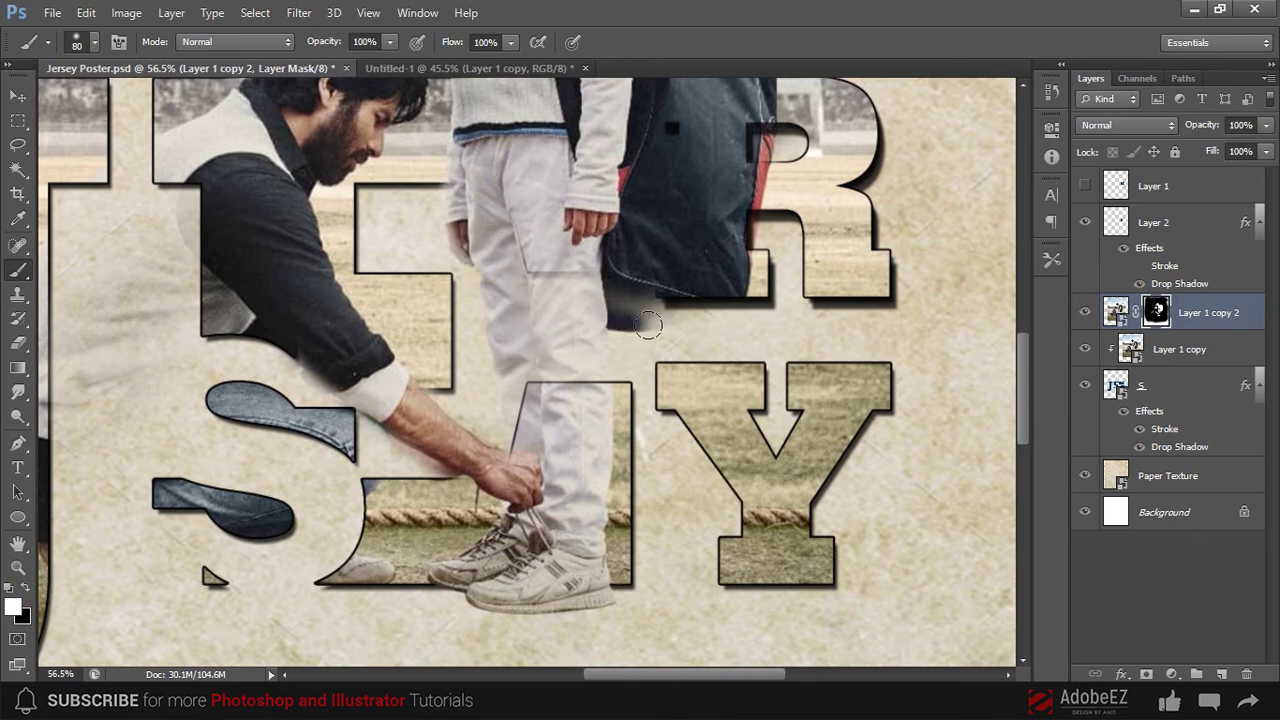
key("ctrl+0")
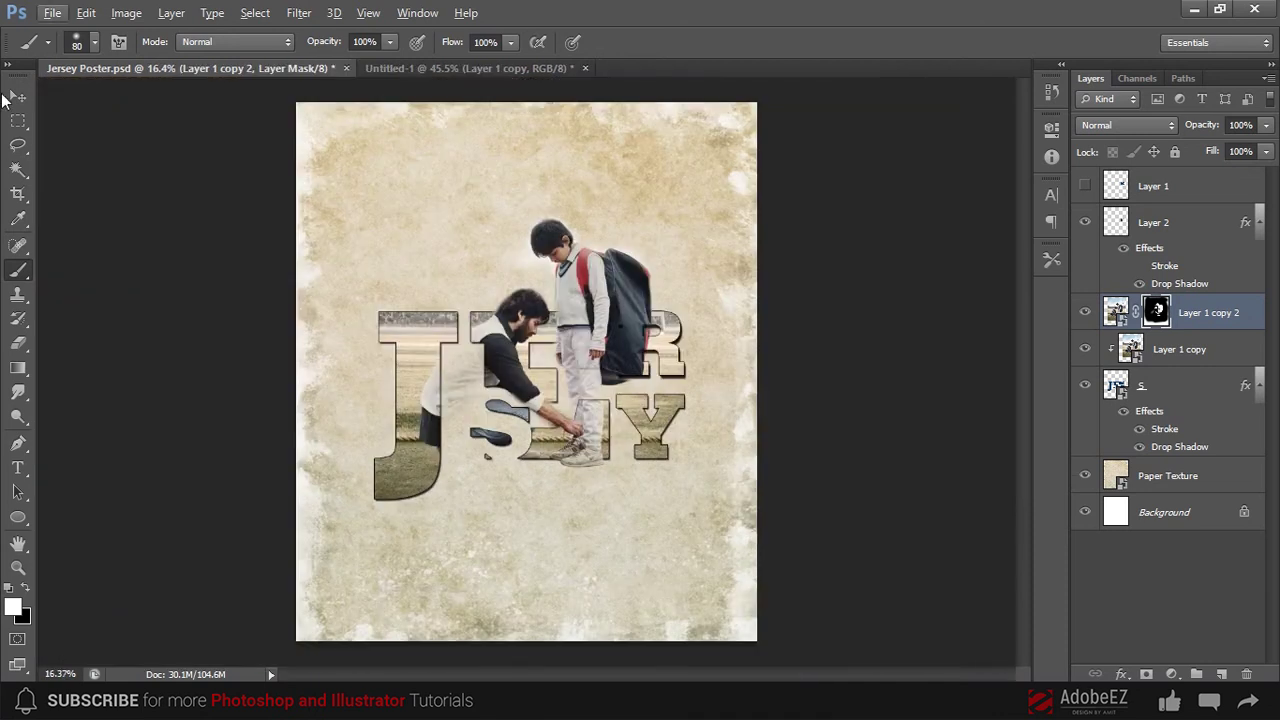
key("v")
left_click(858, 304)
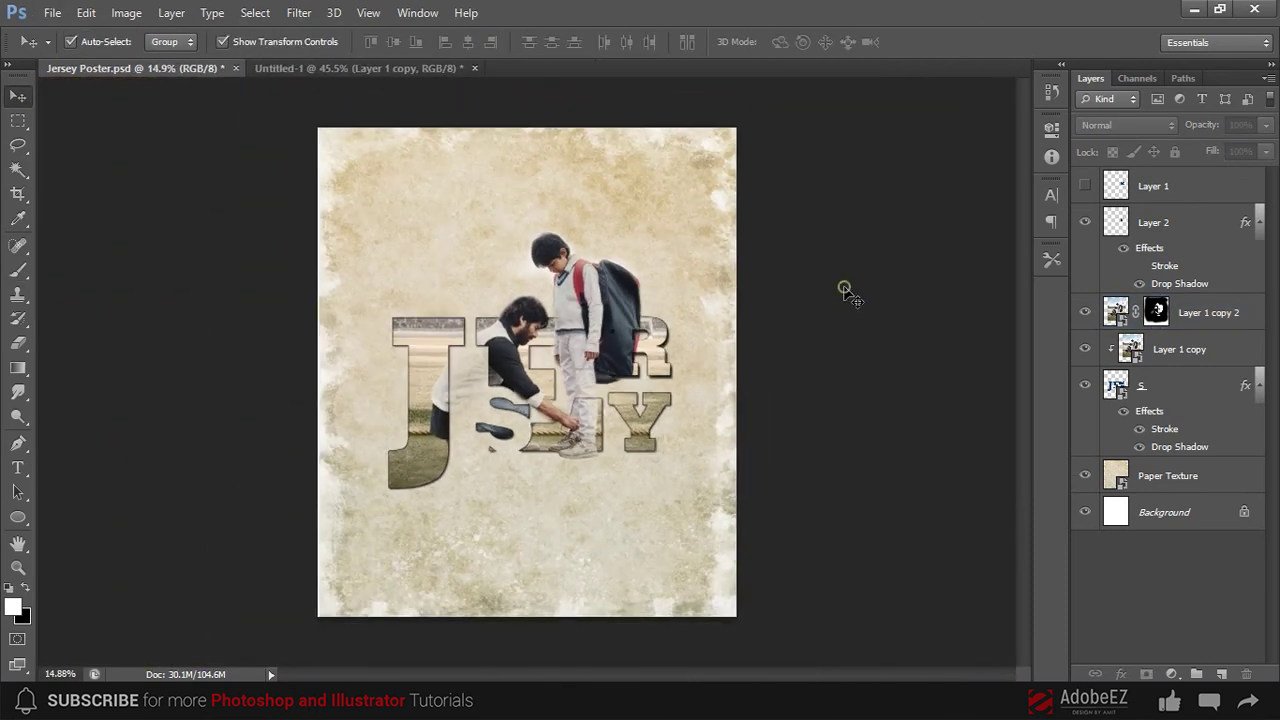
- Copy the line 'ALLU ARAVIND PRESENTS' from the Notepad credits
left_click(350, 70)
key("ctrl+0")
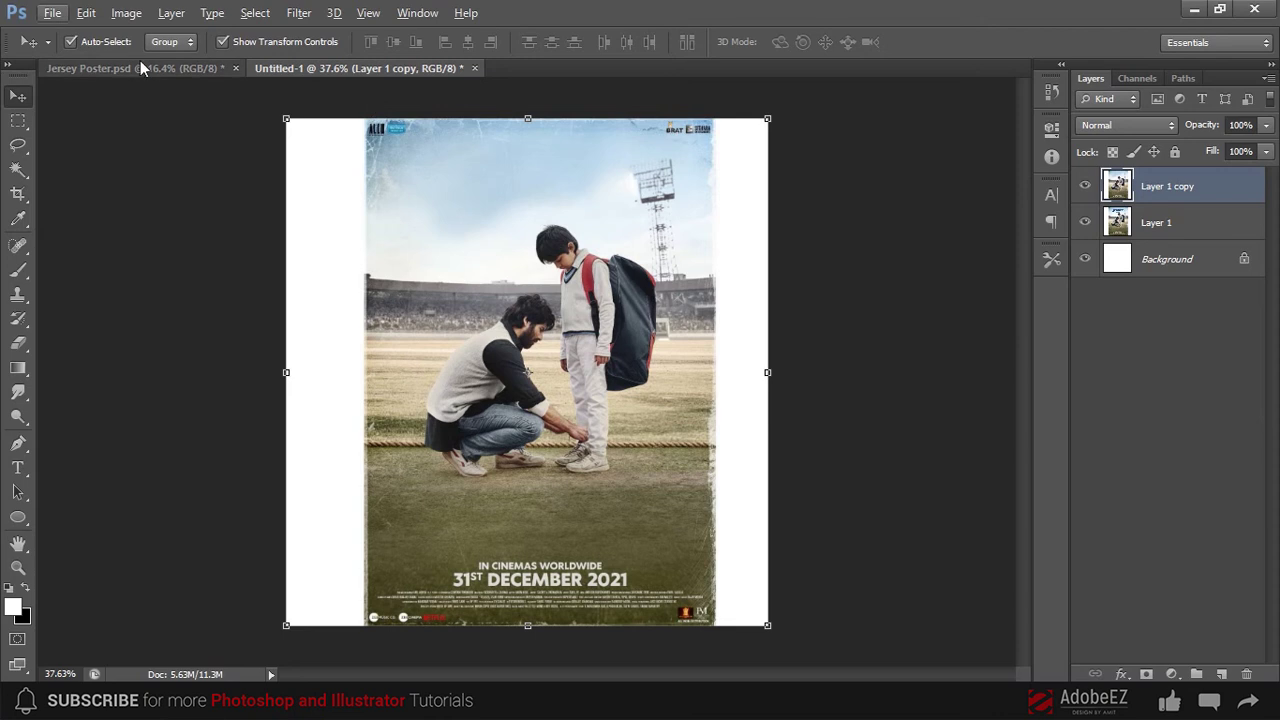
left_click(140, 65)
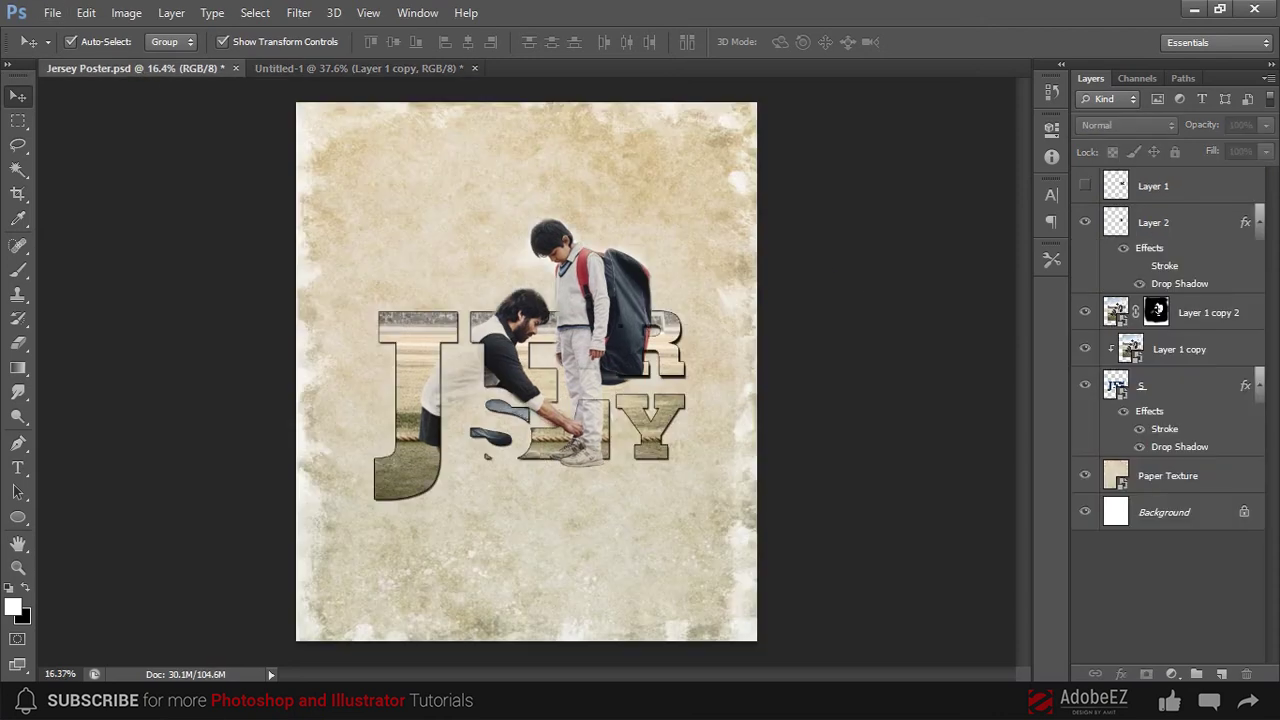
key("alt+Tab")
left_click_drag(513, 439, 320, 438)
key("ctrl+c")
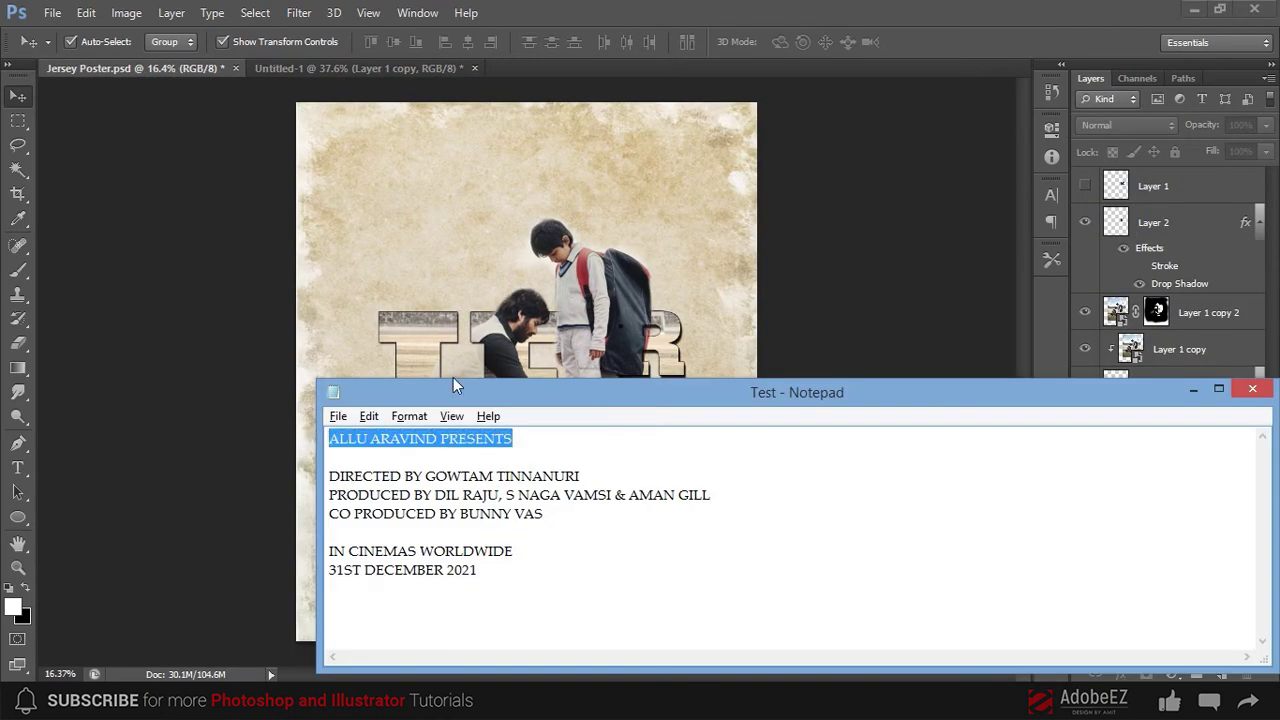
key("alt+Tab")
scroll(640, 200, "up", 3)
- Paste 'ALLU ARAVIND PRESENTS' as a new text line near the poster top
left_click(580, 263)
key("t")
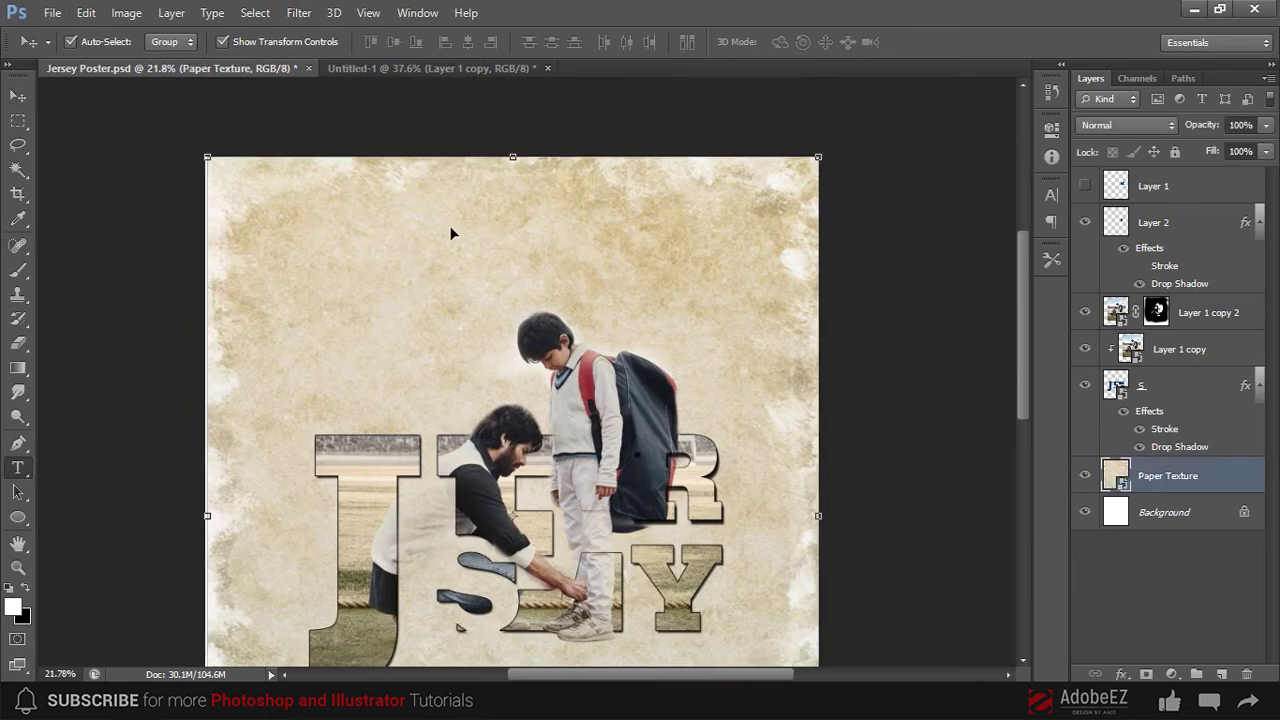
left_click(389, 234)
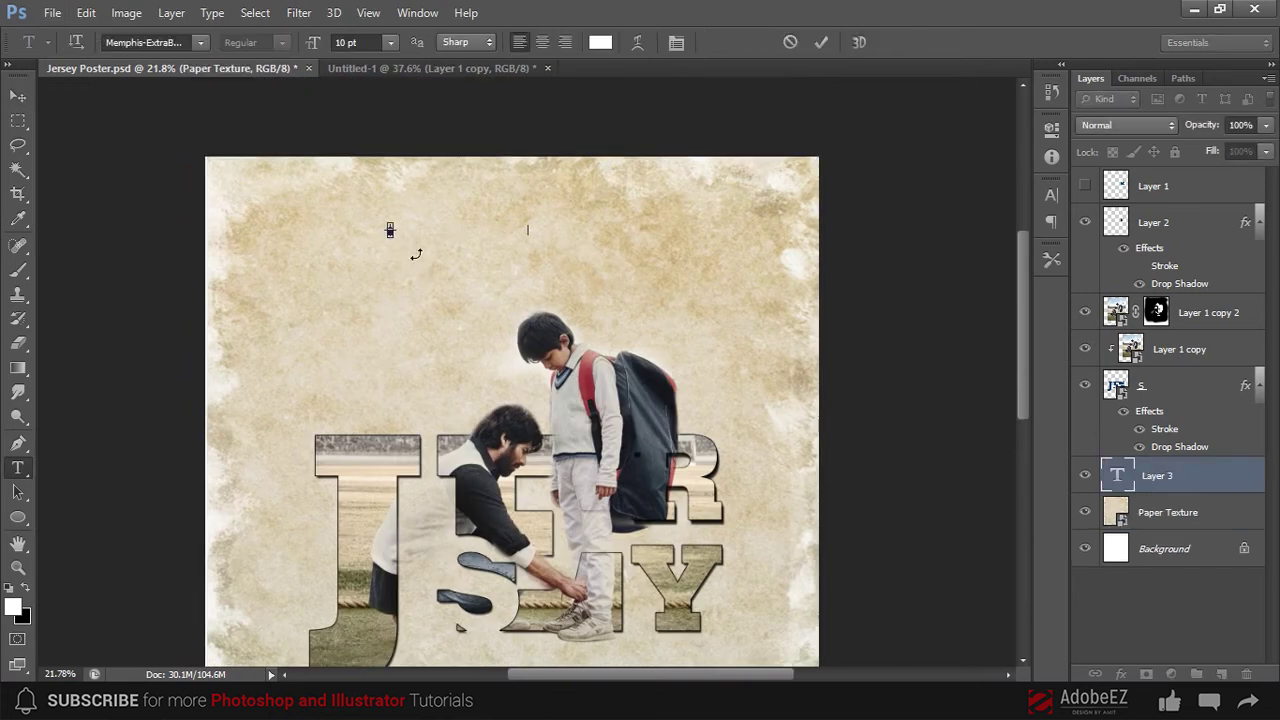
key("ctrl+v")
key("ctrl+Return")
key("v")
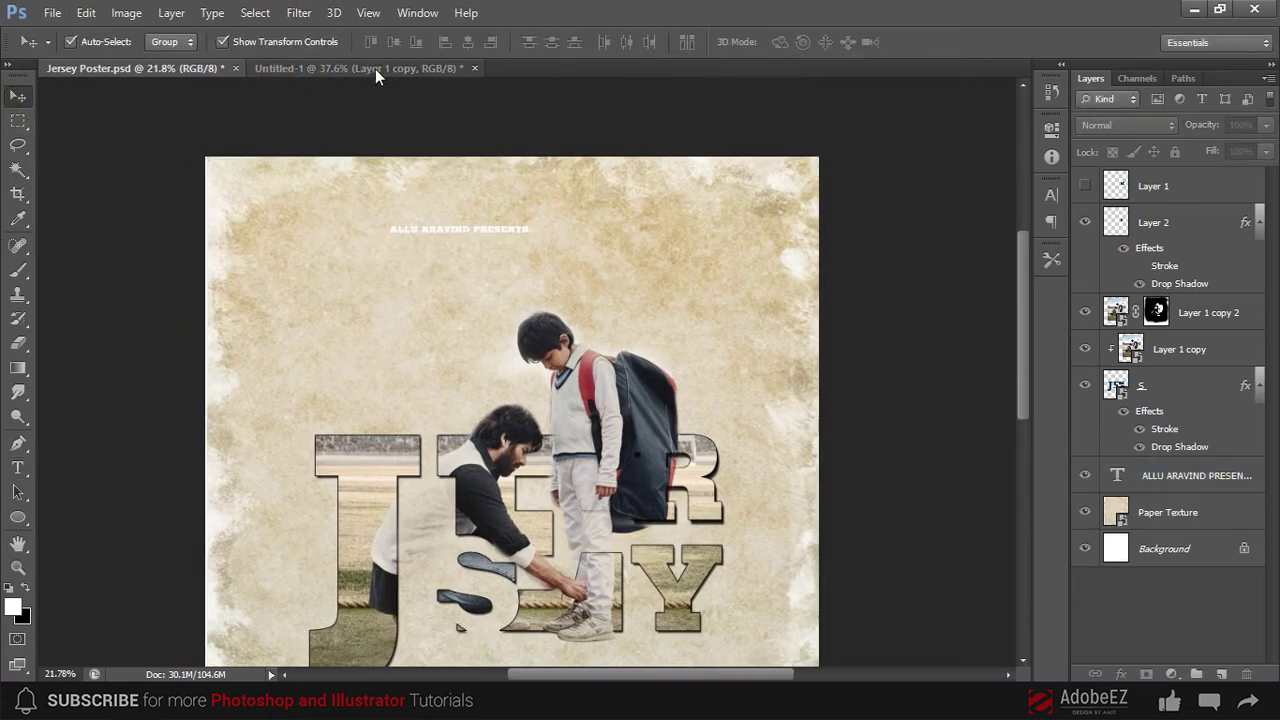
- Sample the JERSEY title's blue from the reference poster as the foreground colour
left_click(374, 70)
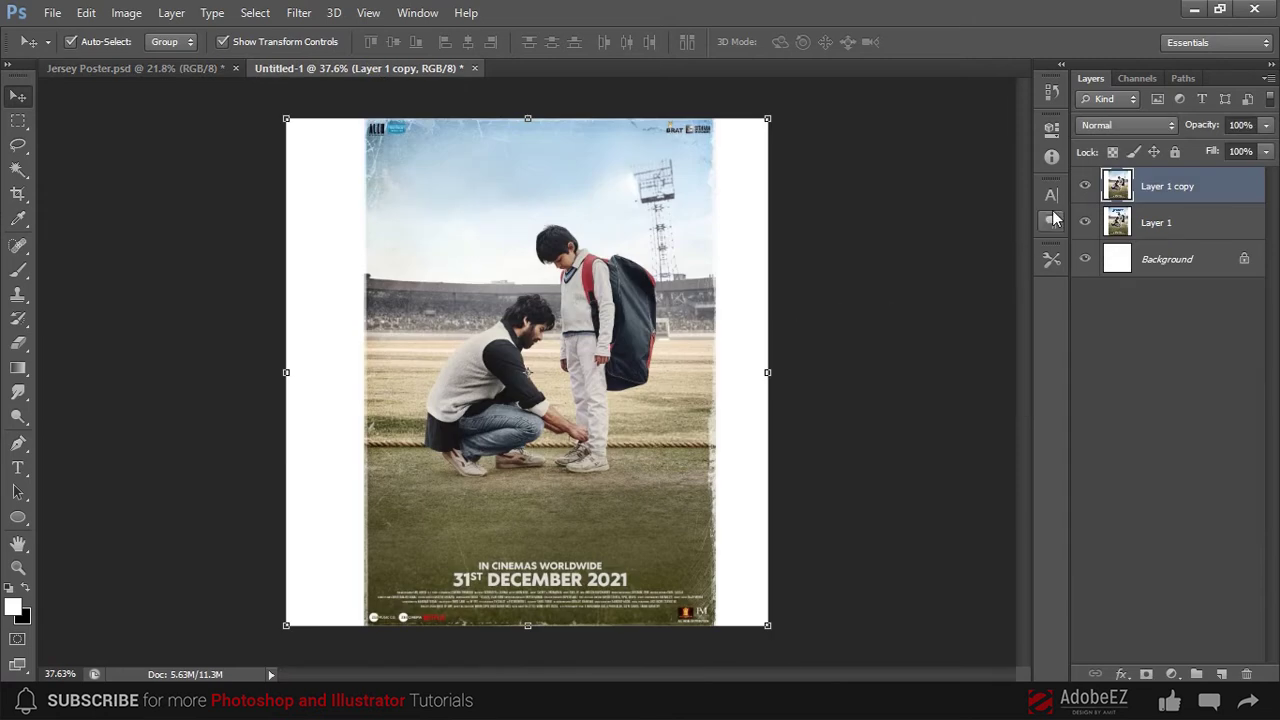
left_click(1085, 186)
scroll(420, 297, "up", 5)
scroll(420, 297, "up", 1)
scroll(420, 297, "up", 2)
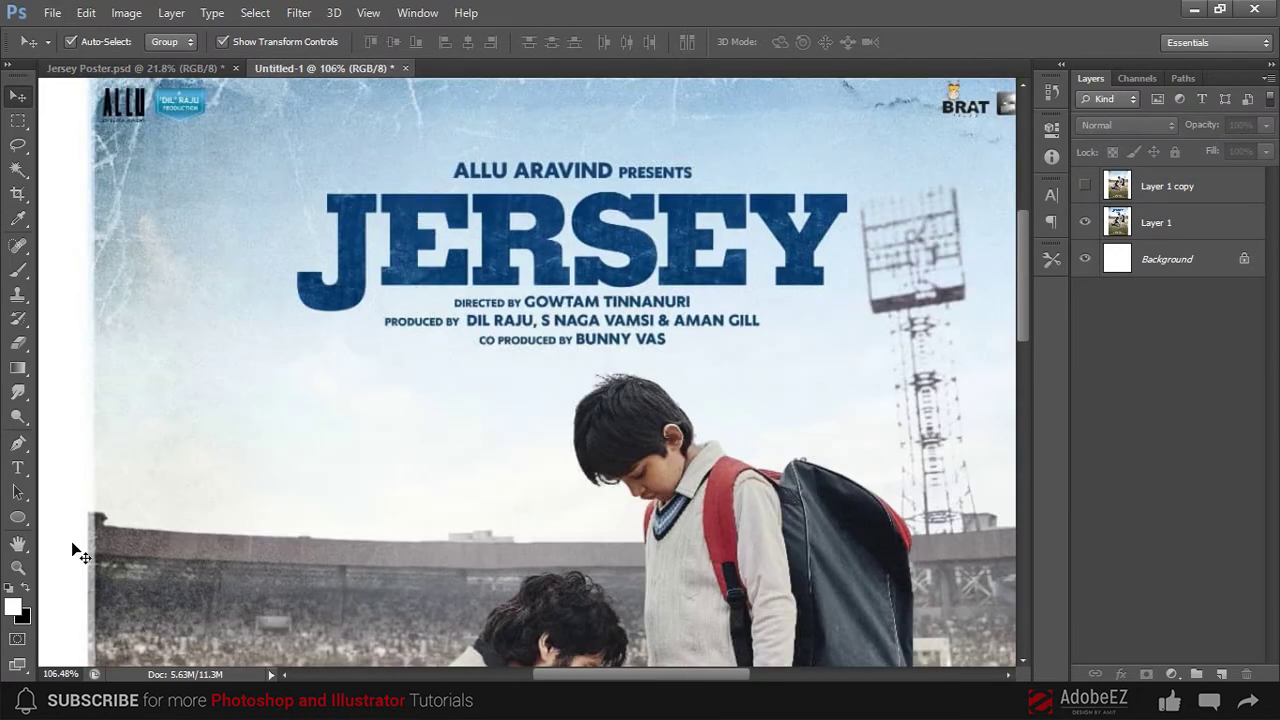
left_click(16, 608)
left_click(534, 230)
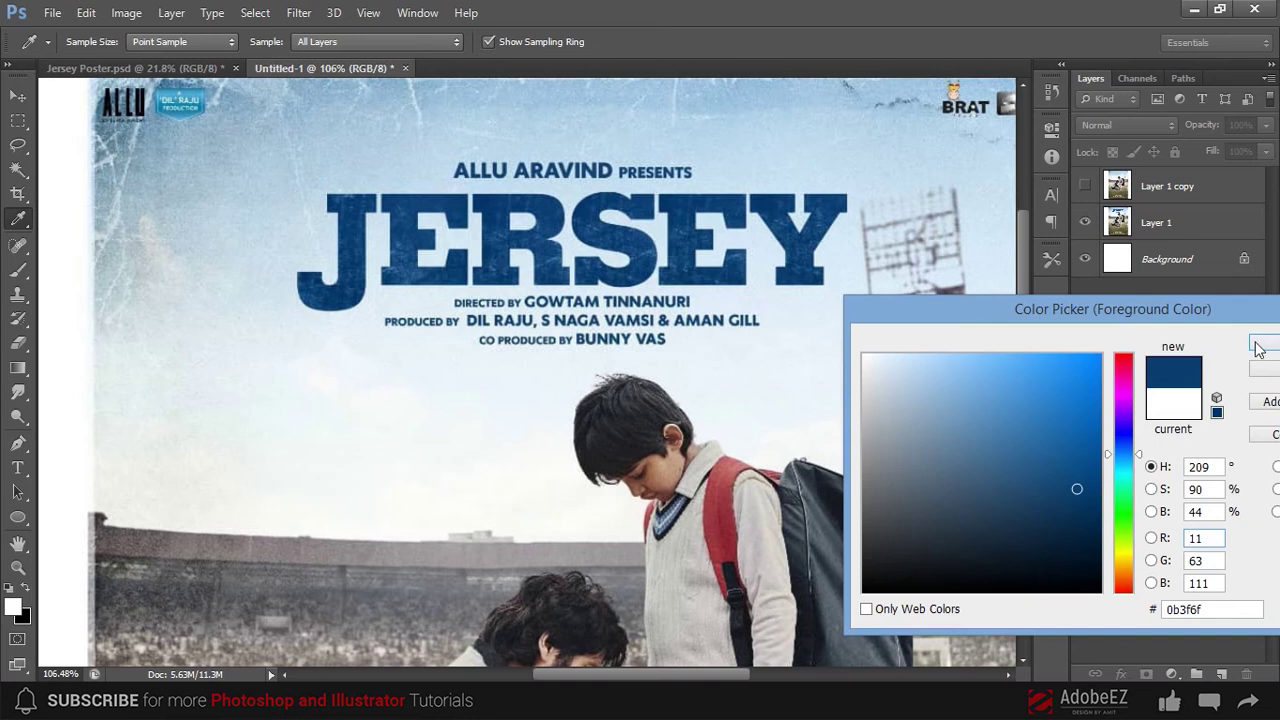
left_click(1262, 345)
key("v")
left_click(165, 68)
- Enlarge the ALLU ARAVIND PRESENTS credit line
left_click(502, 234)
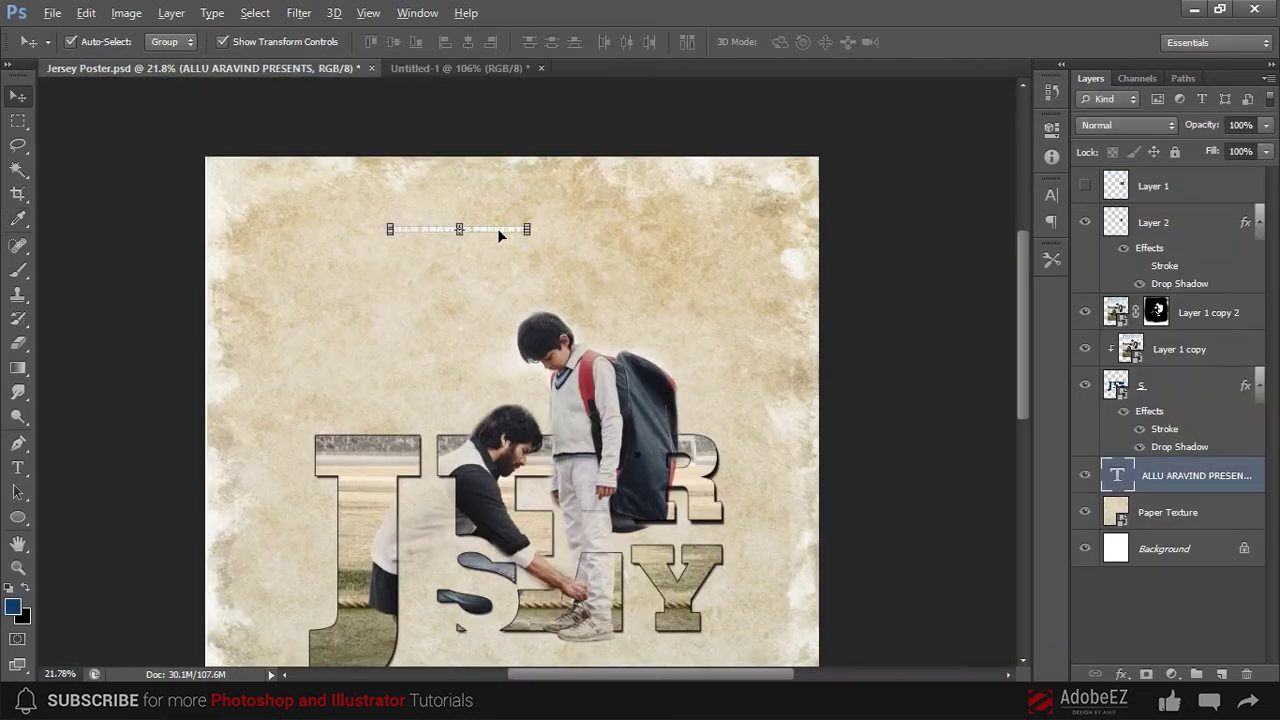
scroll(480, 212, "up", 3)
scroll(480, 217, "up", 1)
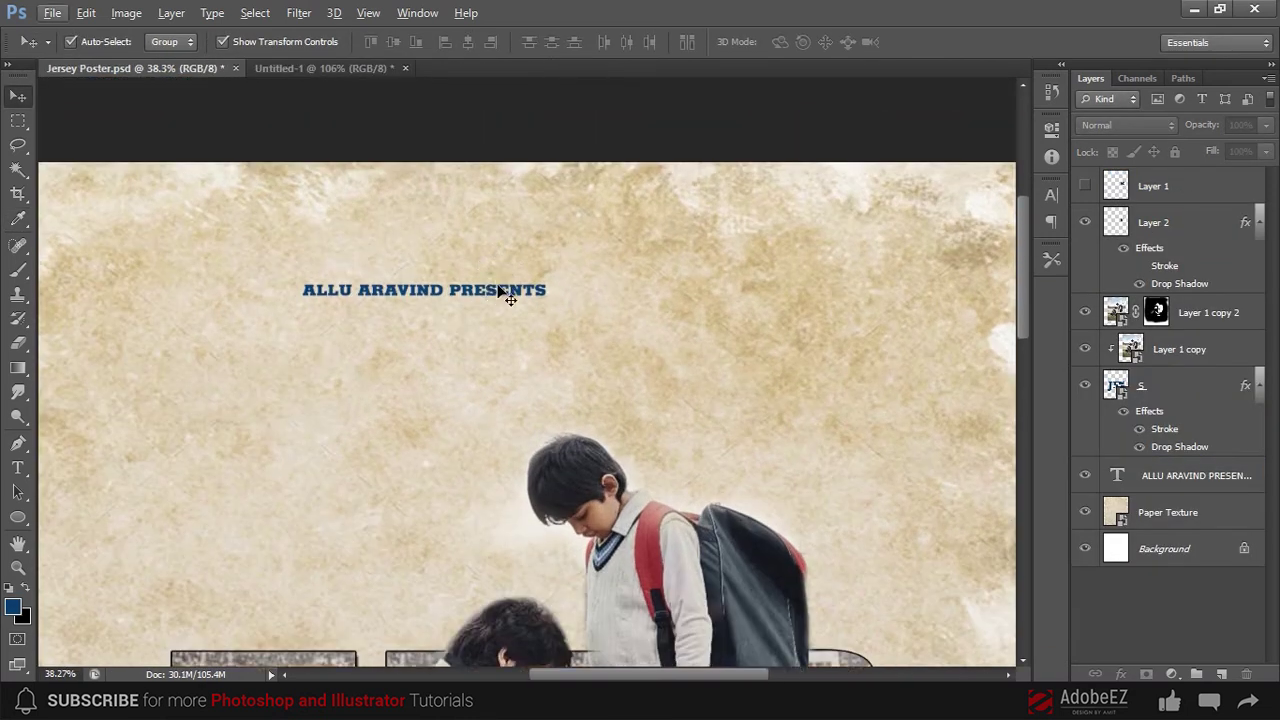
left_click_drag(547, 291, 810, 348)
key("Return")
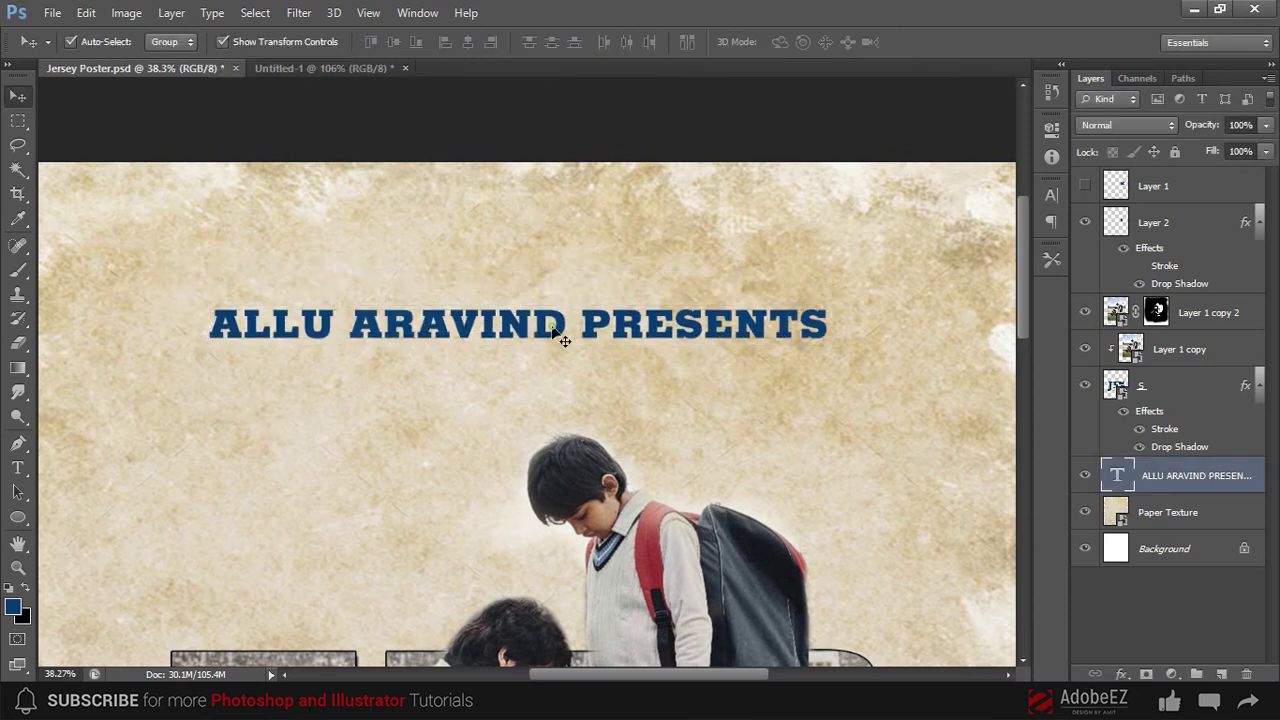
- Reduce the font size of the word PRESENTS
key("t")
left_click(570, 320)
left_click_drag(580, 322, 830, 324)
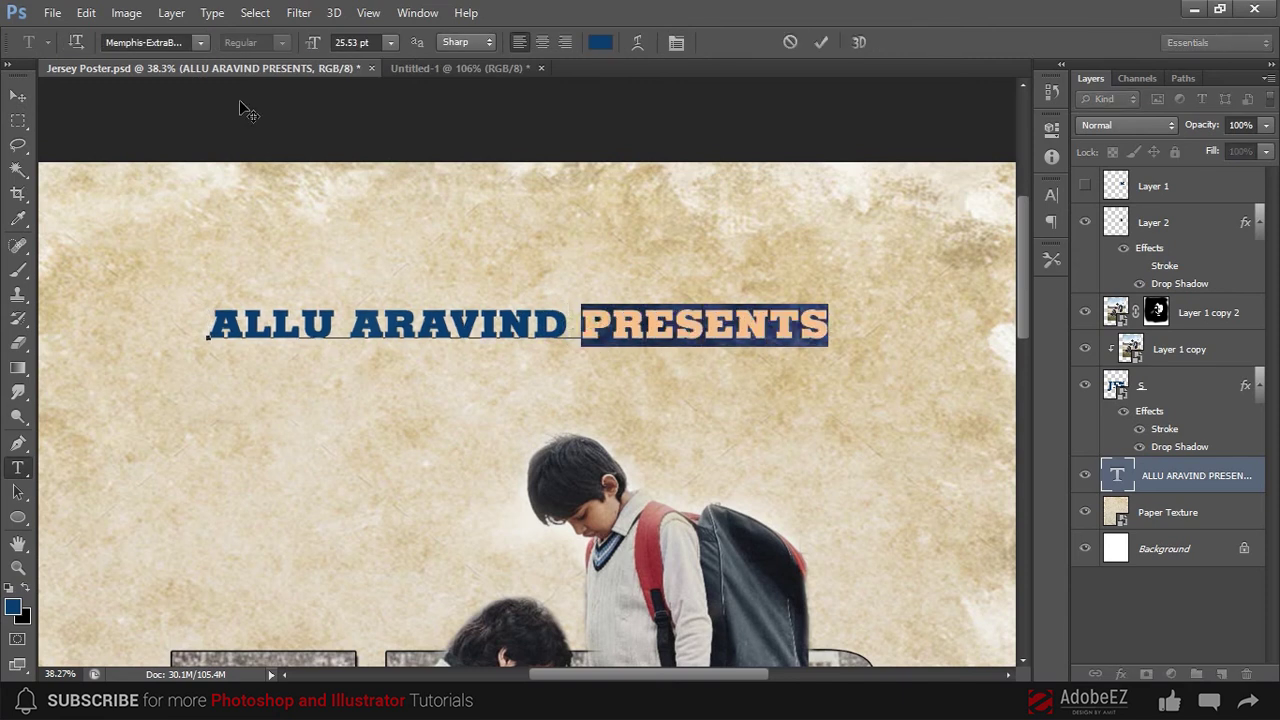
scroll(345, 42, "down", 4)
scroll(345, 42, "down", 5)
scroll(345, 42, "down", 4)
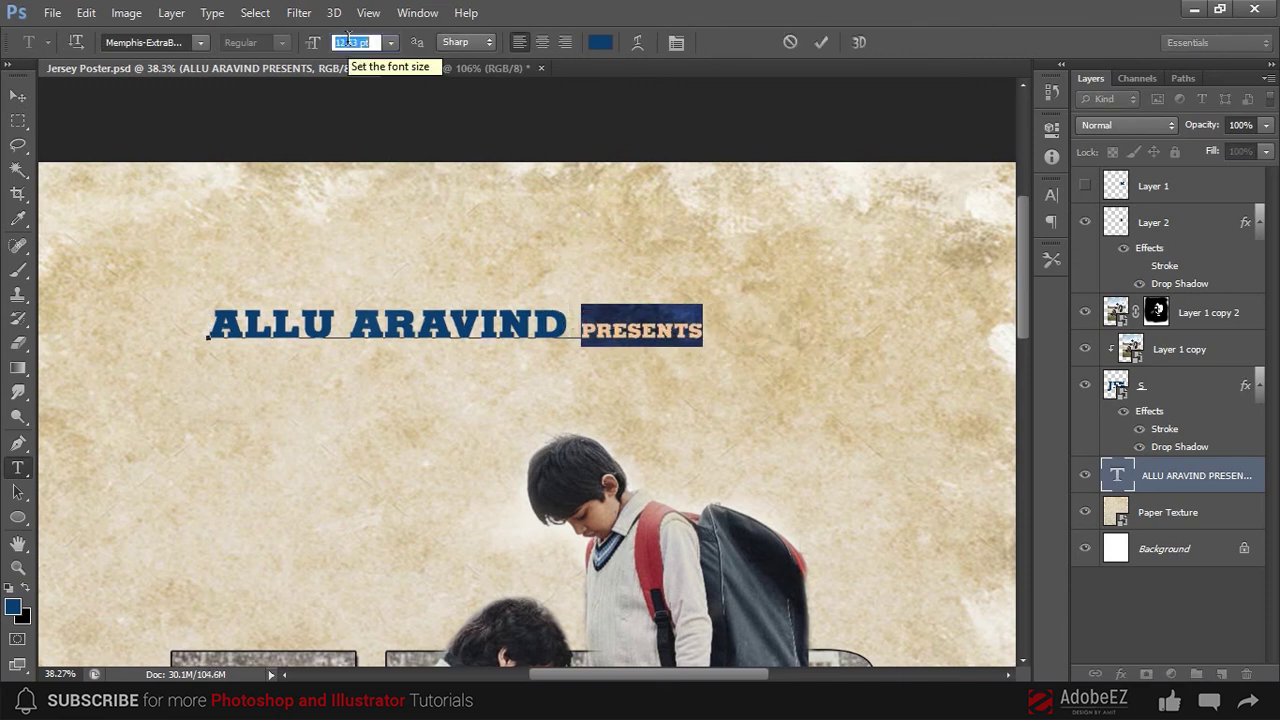
key("ctrl+Return")
key("v")
- Shift the credit line further right and fine-tune its size
scroll(329, 99, "down", 3, "alt")
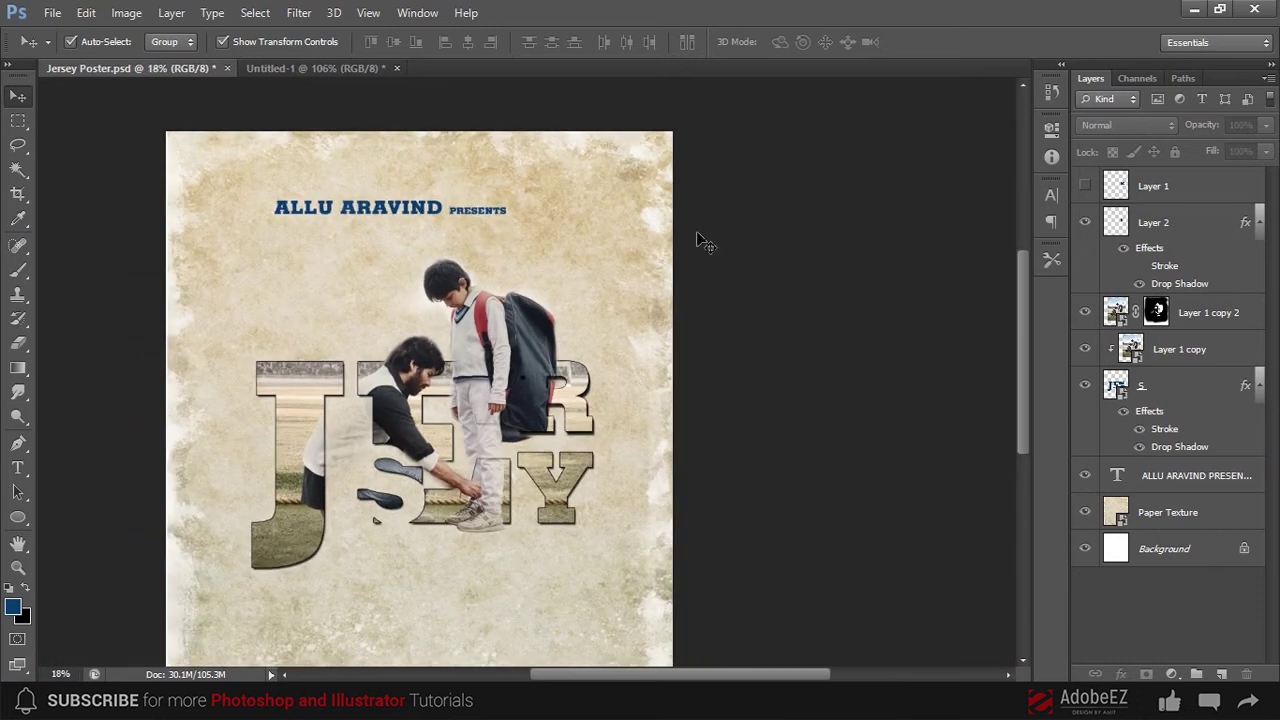
mouse_move(447, 218)
left_mouse_down()
mouse_move(570, 224)
mouse_move(540, 207)
left_mouse_up()
key("ctrl+t")
key("Return")
left_click(766, 248)
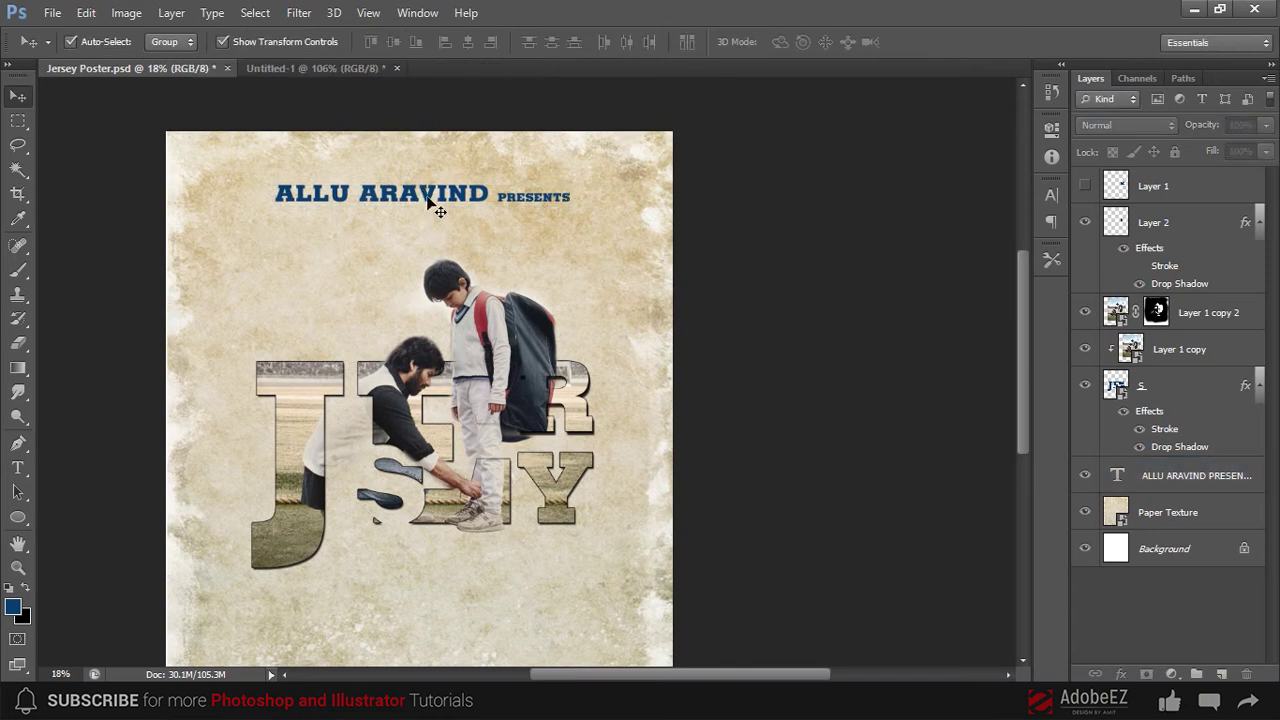
left_click_drag(423, 214, 435, 203)
left_click(871, 318)
- Copy the director and producer credit lines from the Notepad notes
key("alt+Tab")
left_click(704, 531)
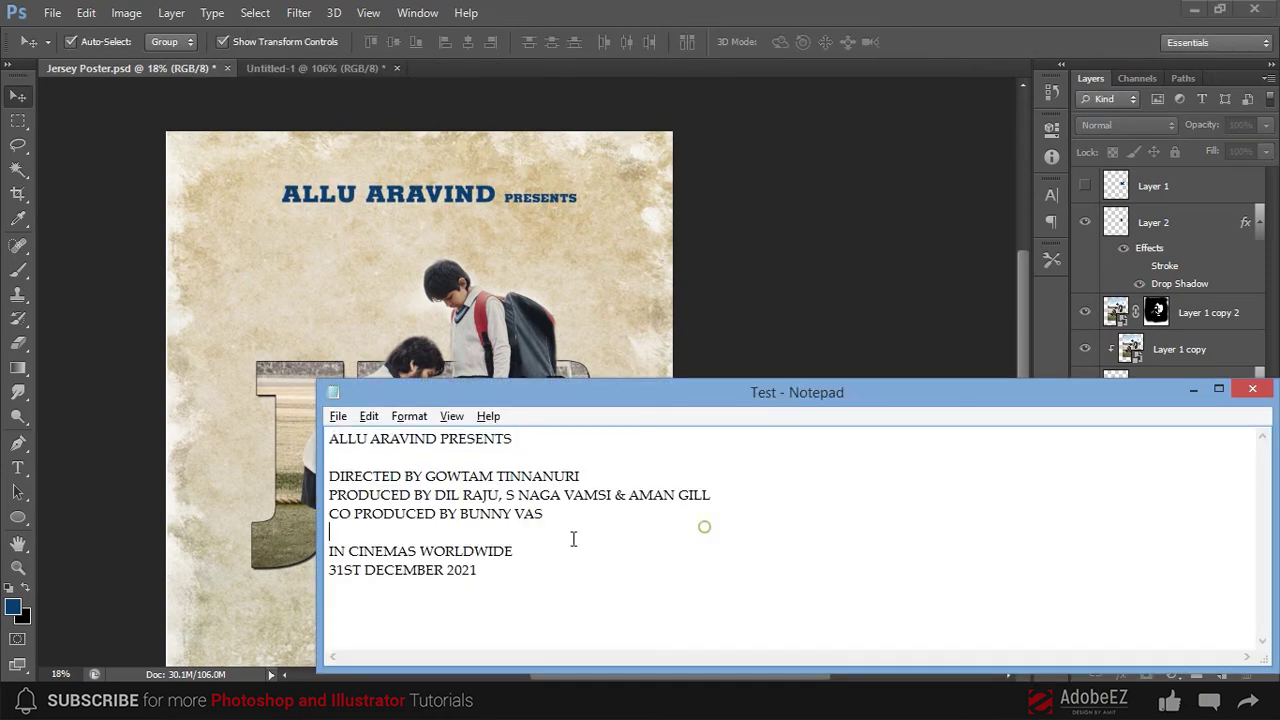
left_click_drag(548, 513, 318, 477)
key("alt+Tab")
- Move the lettering and figures down about 1.28 cm to make room
scroll(740, 317, "up", 3)
scroll(740, 300, "down", 3)
scroll(753, 252, "down", 2)
left_click_drag(755, 252, 330, 500)
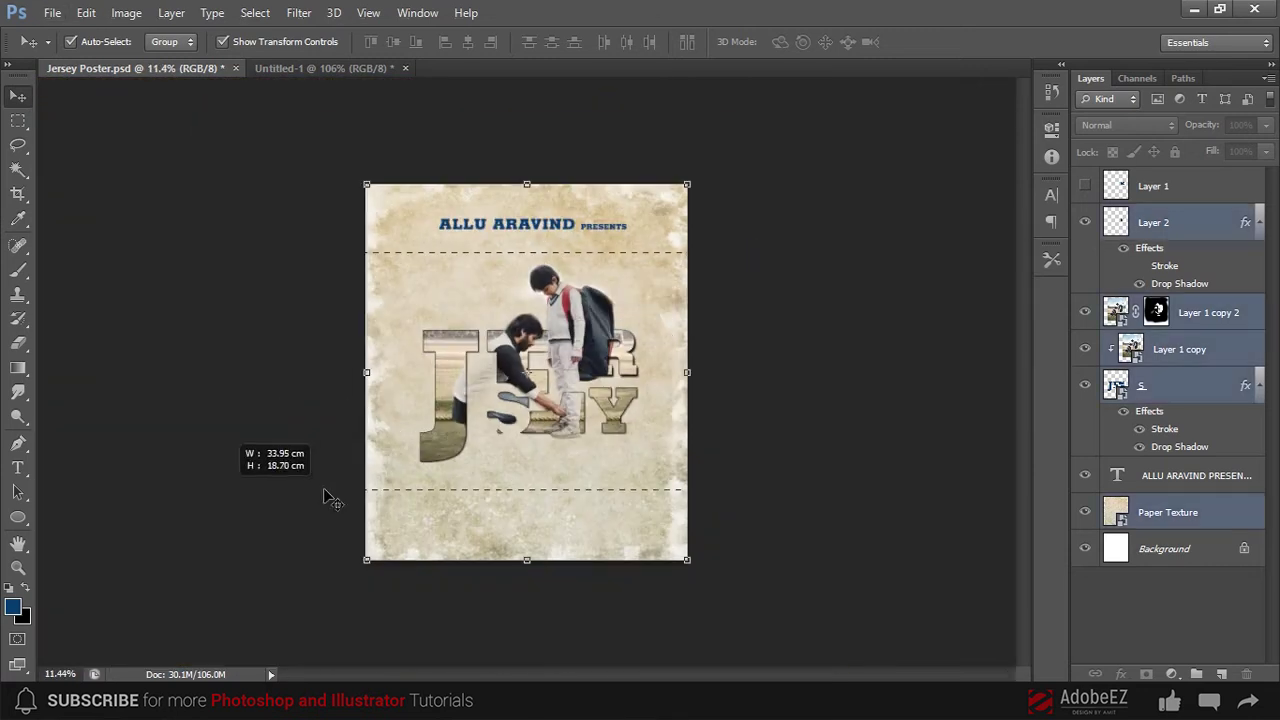
left_click_drag(590, 352, 590, 370)
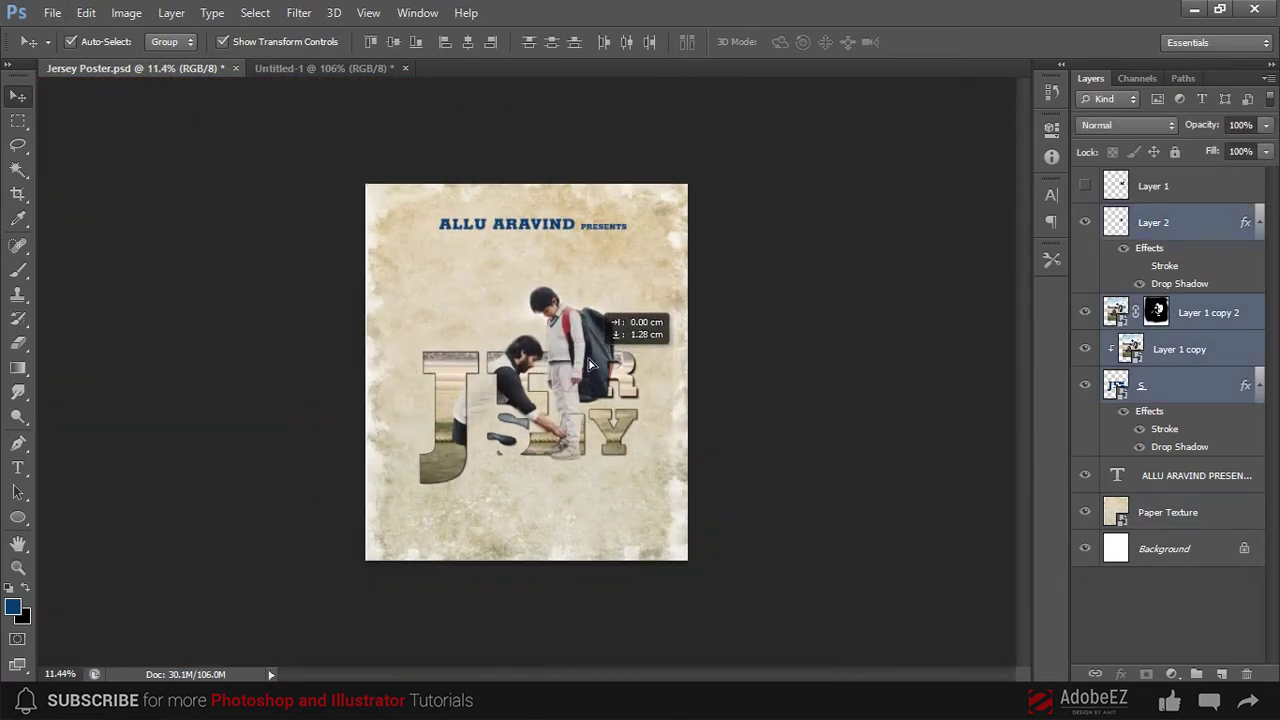
left_click(794, 366)
- Paste the credits as a new text block in Roboto at about 15.9 pt
scroll(700, 300, "up", 2)
scroll(626, 270, "up", 1)
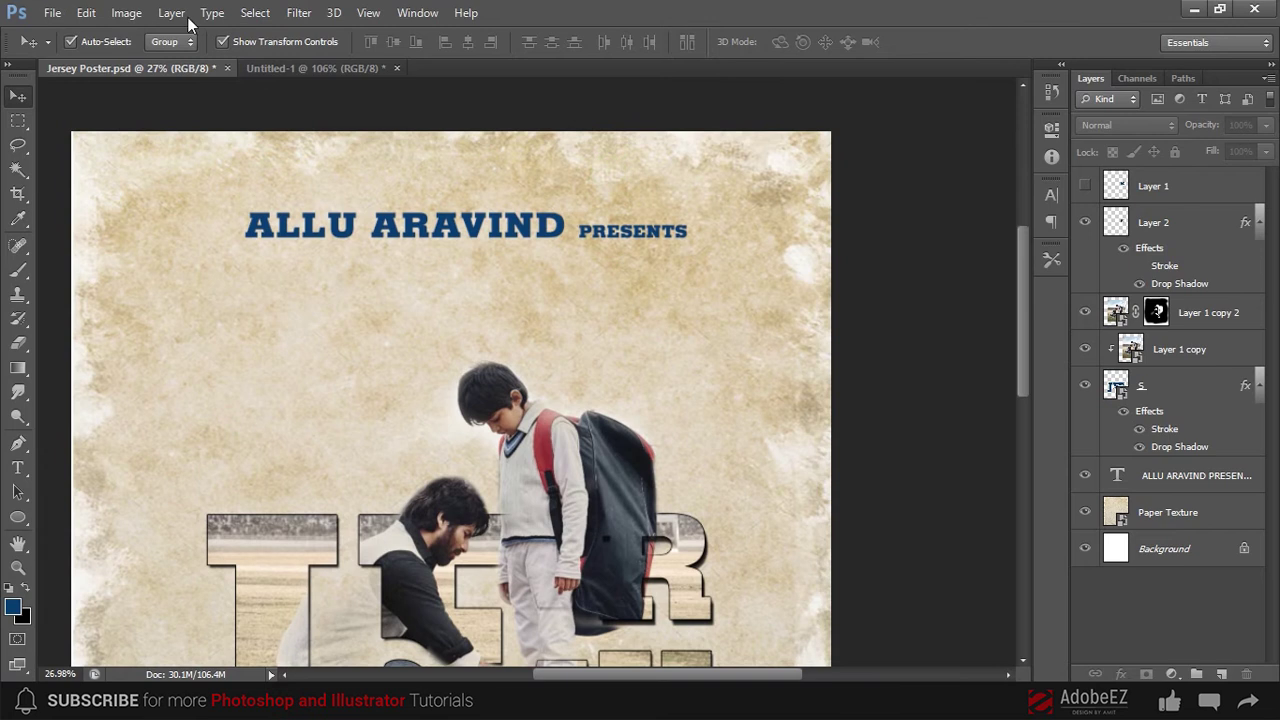
scroll(420, 235, "up", 1)
scroll(514, 274, "up", 1)
scroll(331, 365, "up", 1)
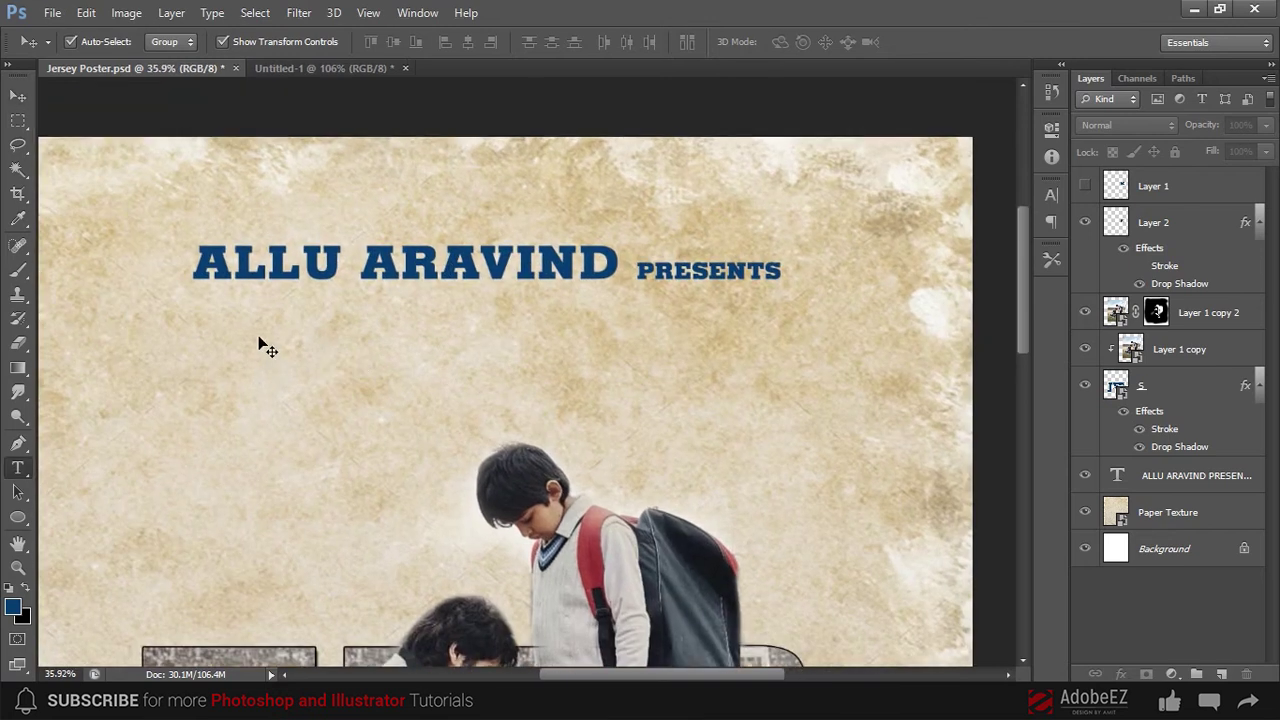
left_click(258, 337)
key("ctrl+a")
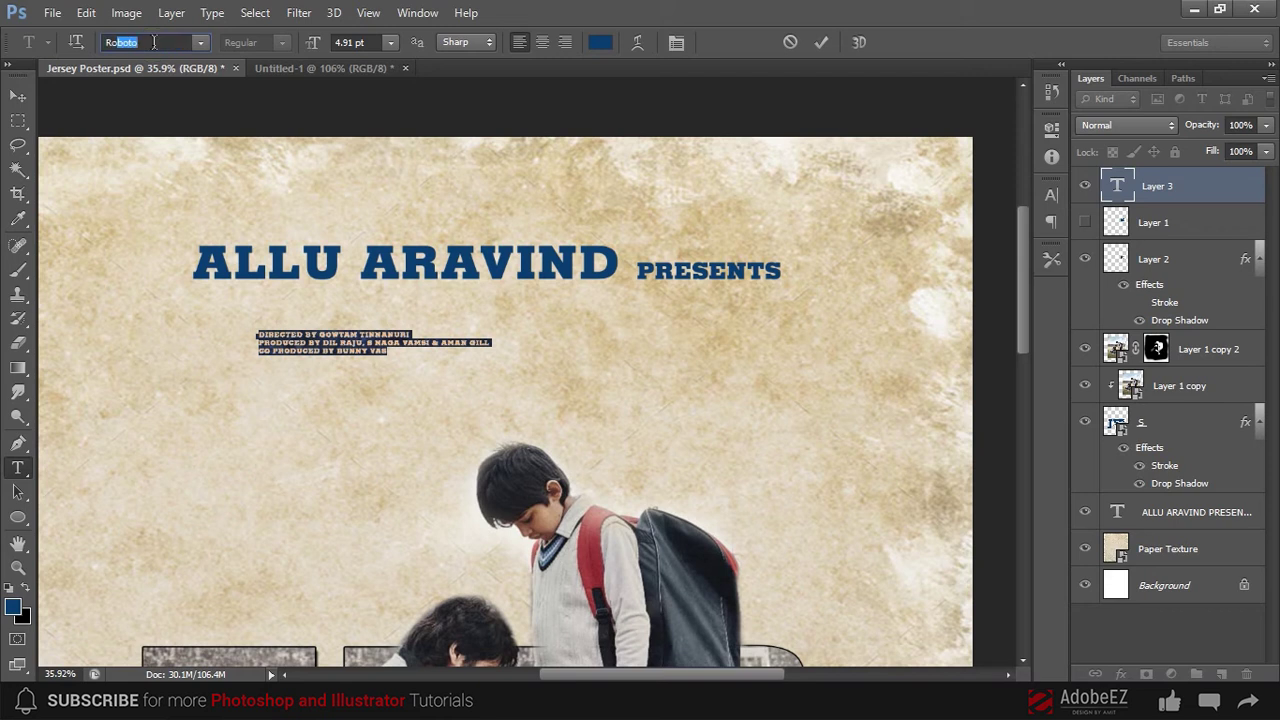
key("Return")
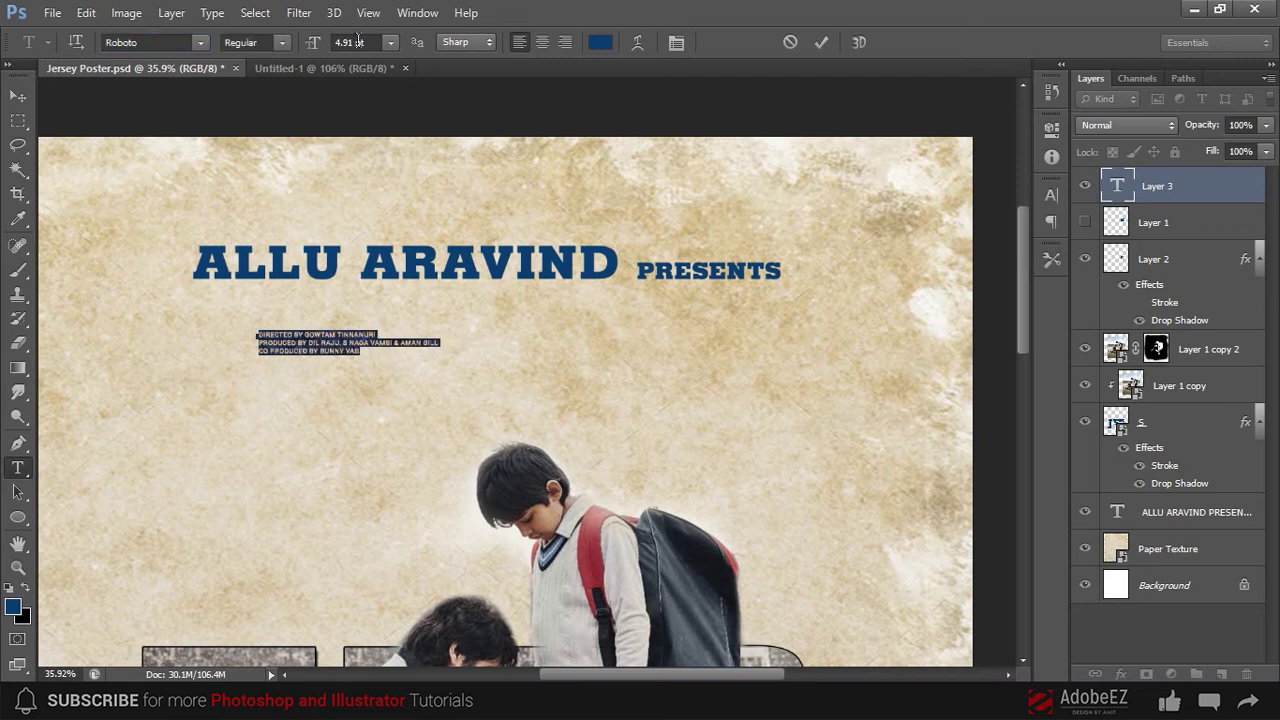
left_click(358, 42)
scroll(358, 42, "up", 5)
scroll(358, 42, "up", 5)
left_click(17, 99)
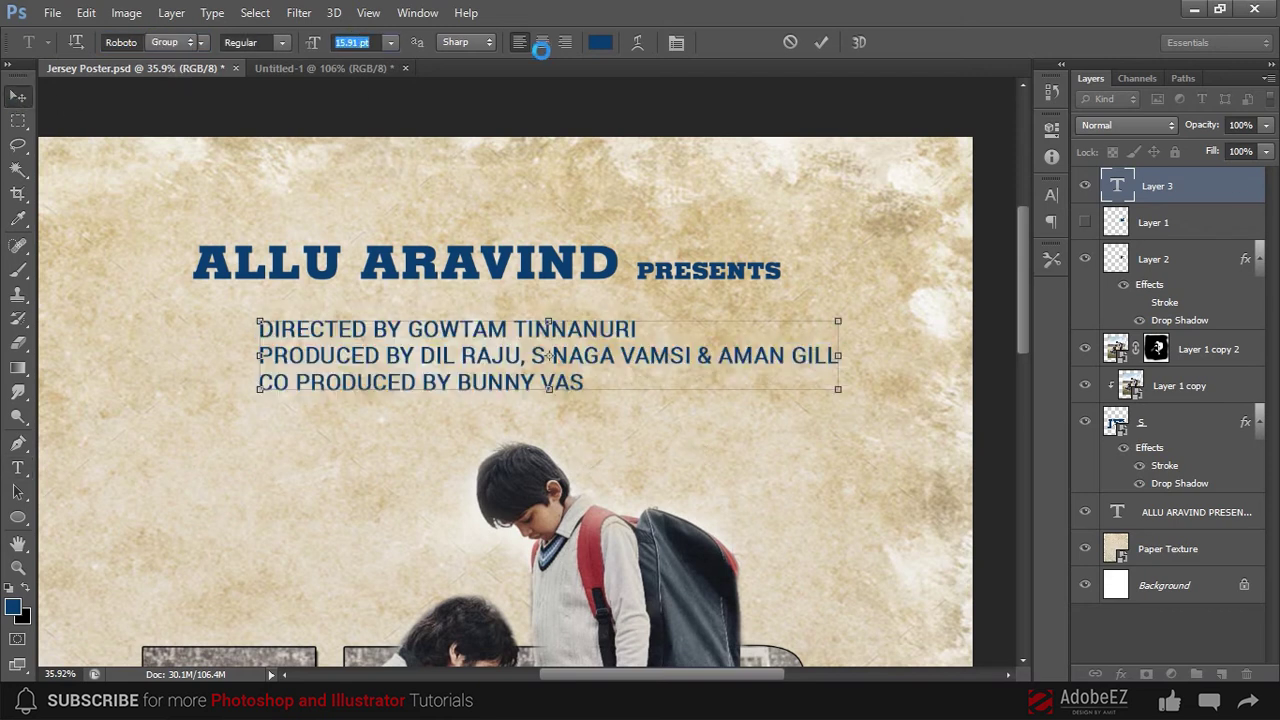
- Centre-align the credit lines and move them under the presenter heading
key("t")
left_click(462, 334)
key("ctrl+a")
key("ctrl+shift+c")
key("ctrl+Return")
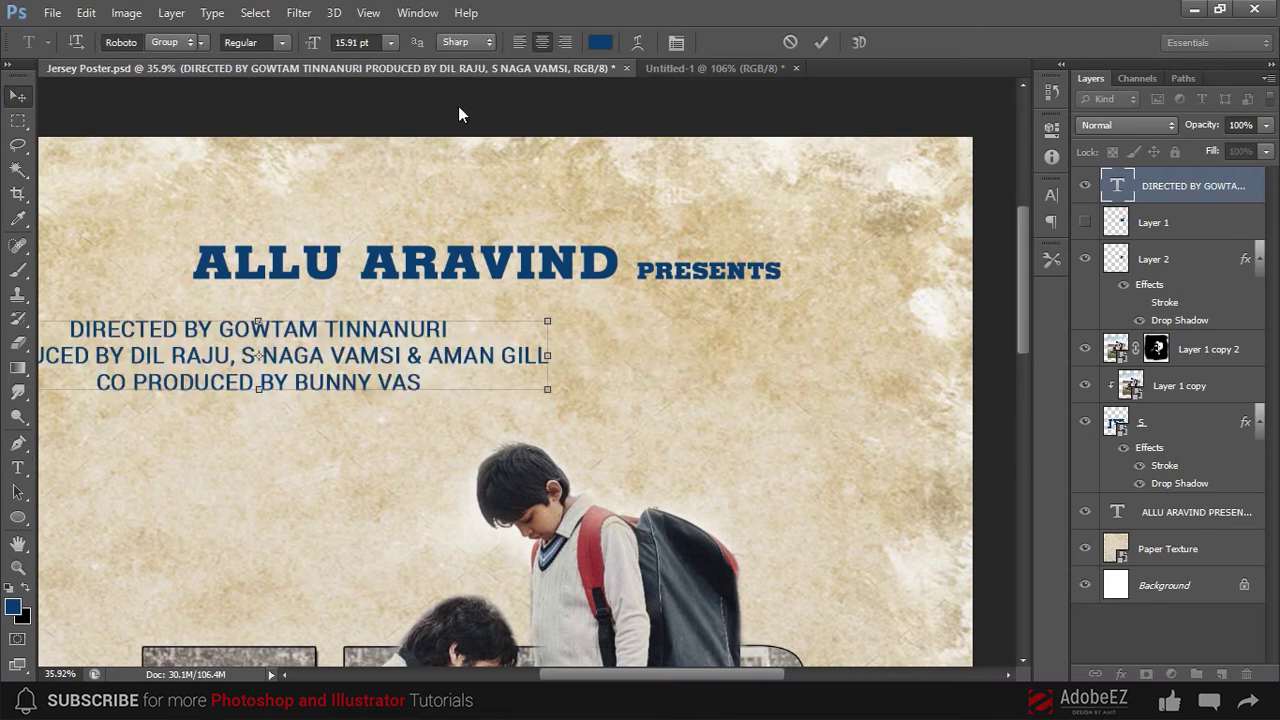
key("v")
mouse_move(423, 334)
left_mouse_down()
mouse_move(600, 330)
mouse_move(612, 310)
left_mouse_up()
- Centre the presenter heading over the credits block
scroll(571, 294, "down", 2)
left_click(563, 243, "shift")
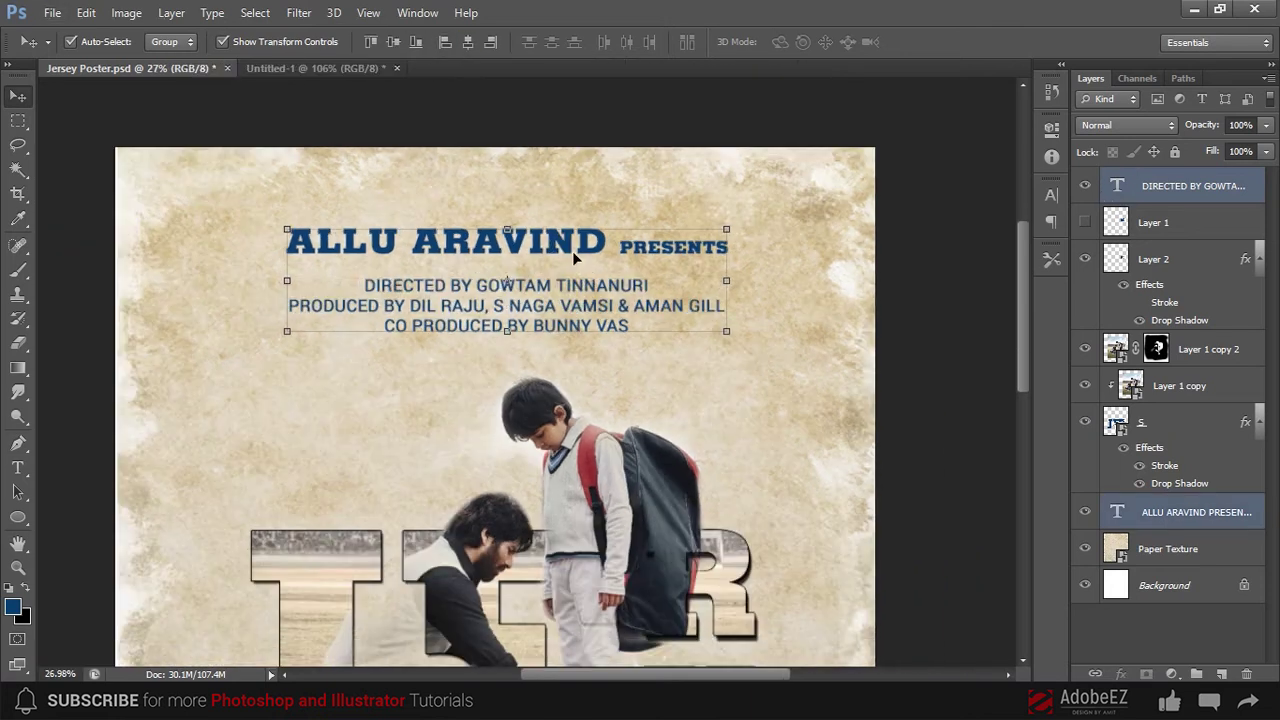
left_click_drag(573, 250, 563, 250)
left_click(923, 357)
scroll(512, 300, "up", 1)
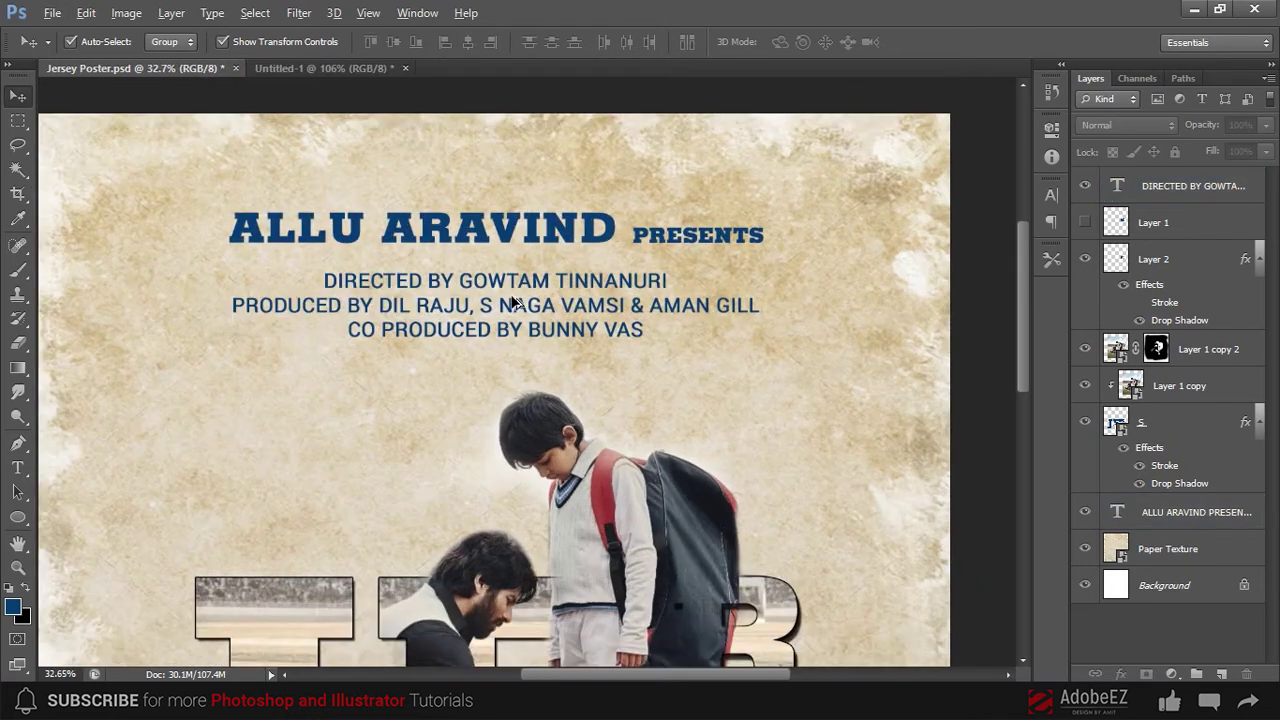
- Make the words CO PRODUCED bold
left_click(18, 467)
scroll(585, 337, "up", 1)
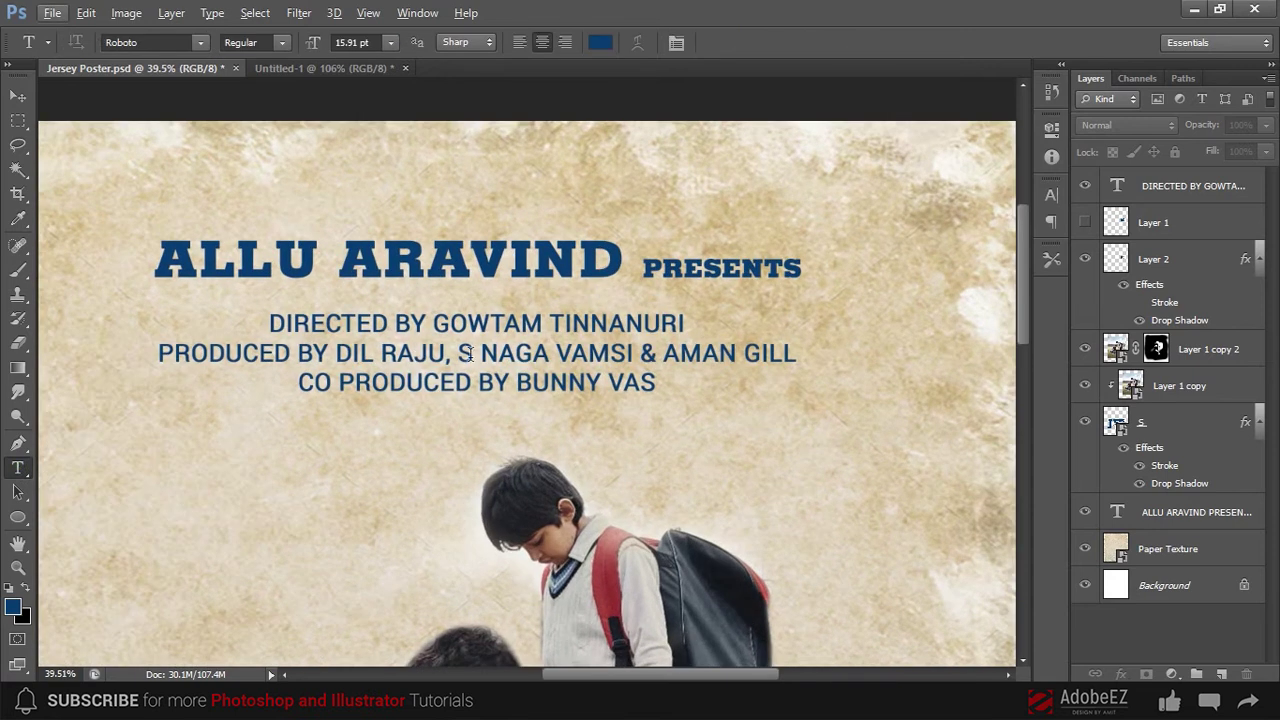
left_click_drag(302, 382, 384, 382)
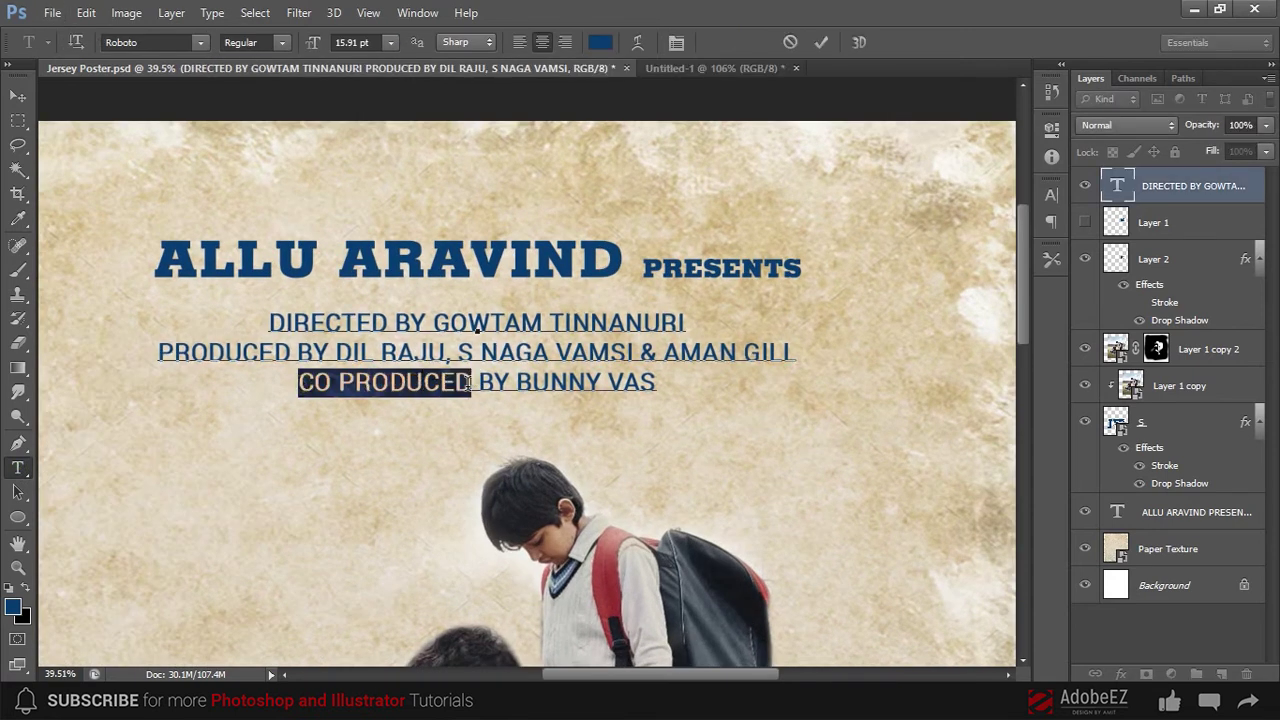
left_click(283, 42)
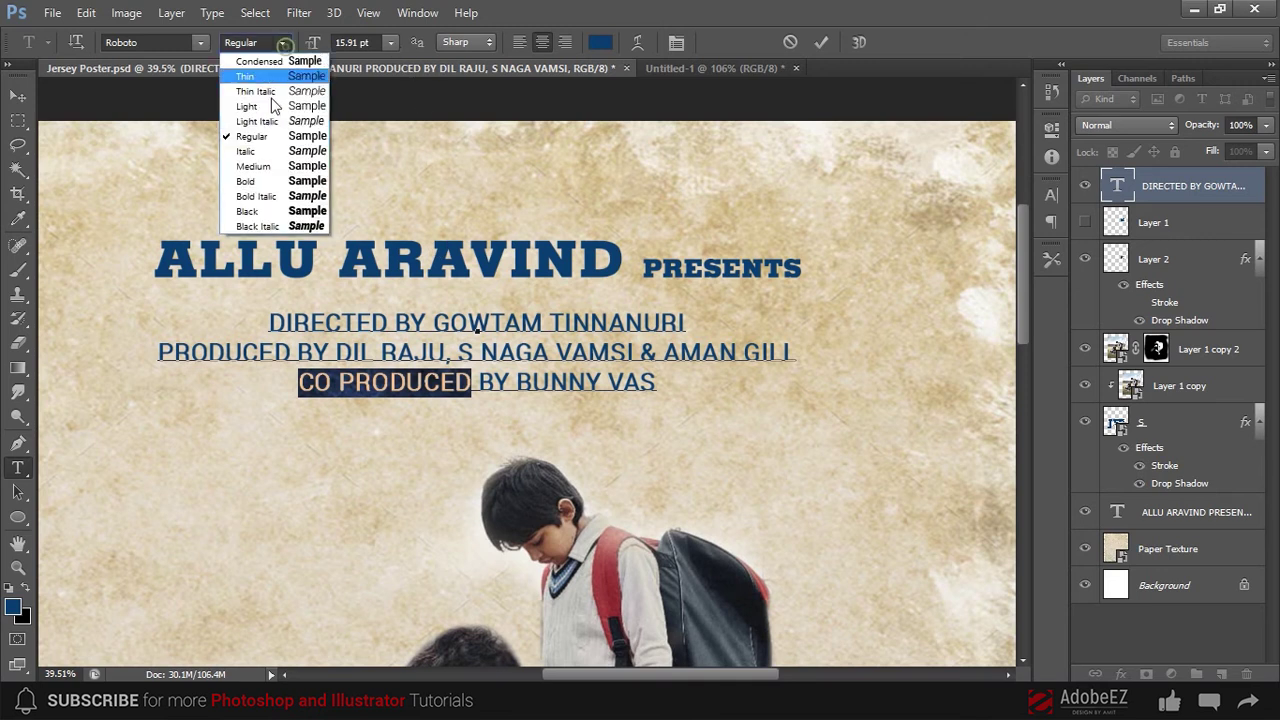
left_click(255, 197)
left_click(478, 385)
- Reduce the co-producer's name after CO PRODUCED to 10.91 pt
left_click_drag(600, 381, 658, 382)
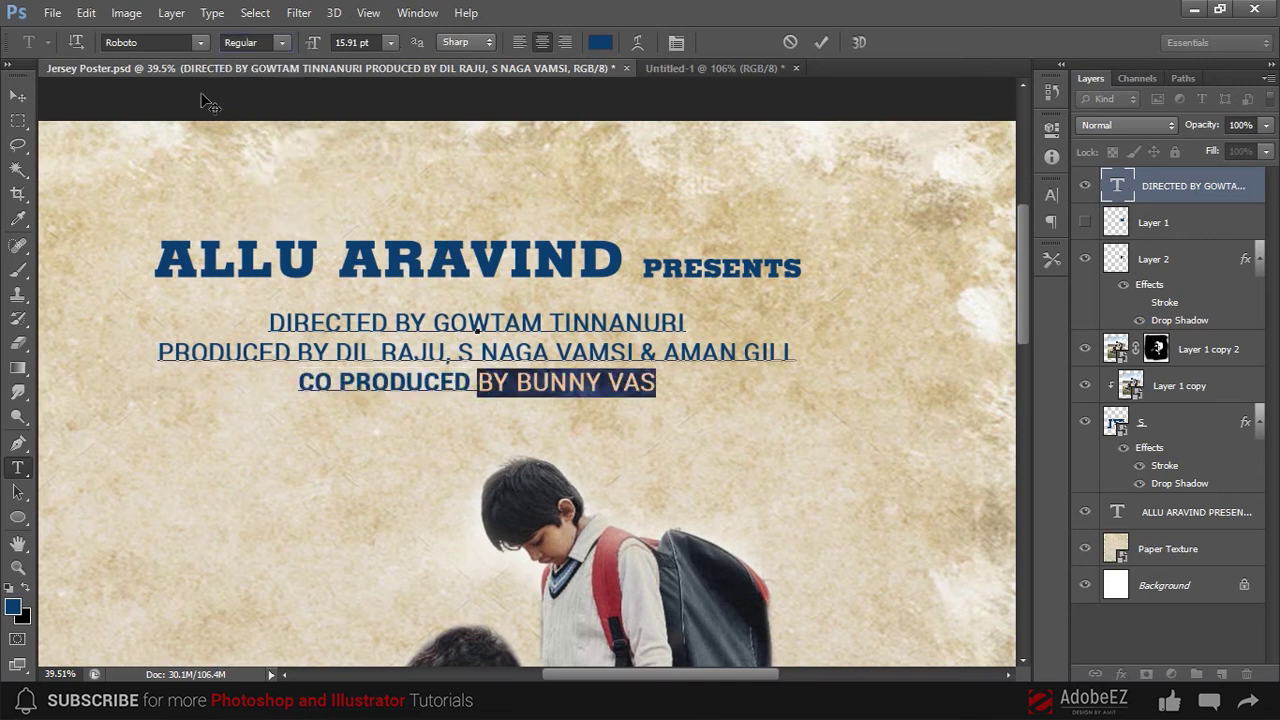
scroll(245, 38, "down", 1)
scroll(343, 40, "down", 2)
scroll(350, 42, "down", 2)
scroll(355, 45, "down", 1)
left_click(18, 100)
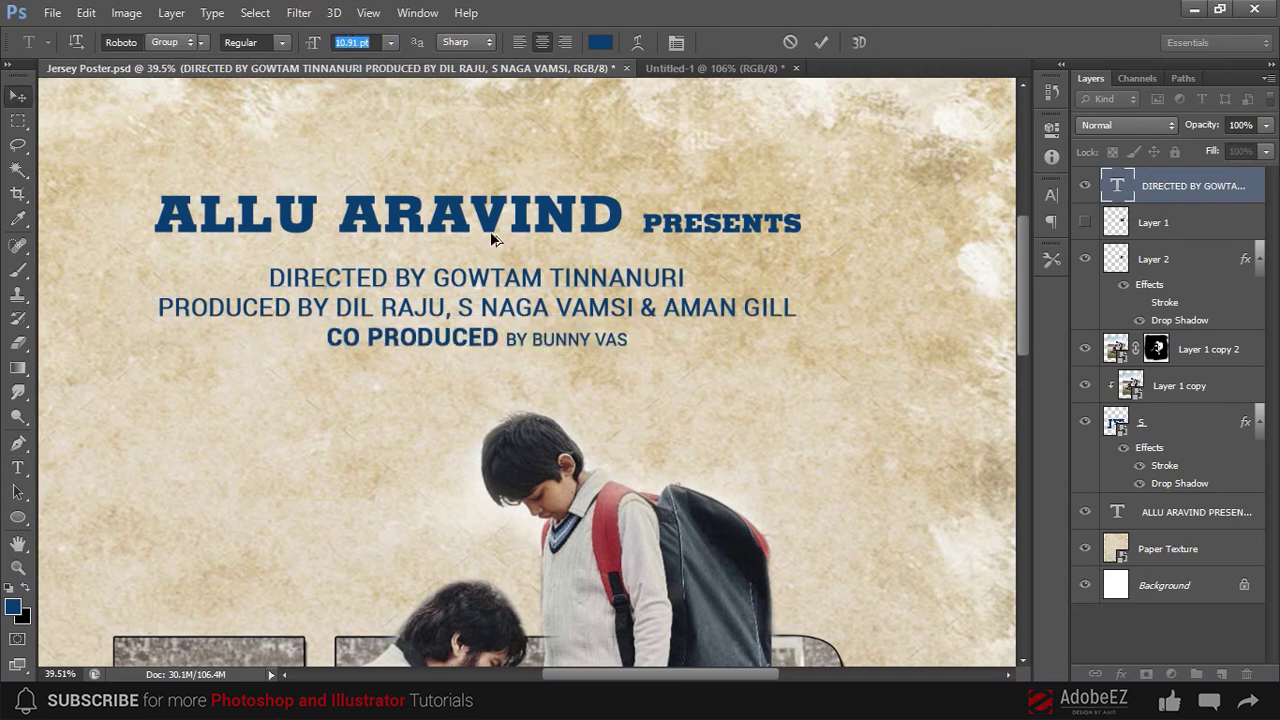
scroll(490, 231, "down", 3)
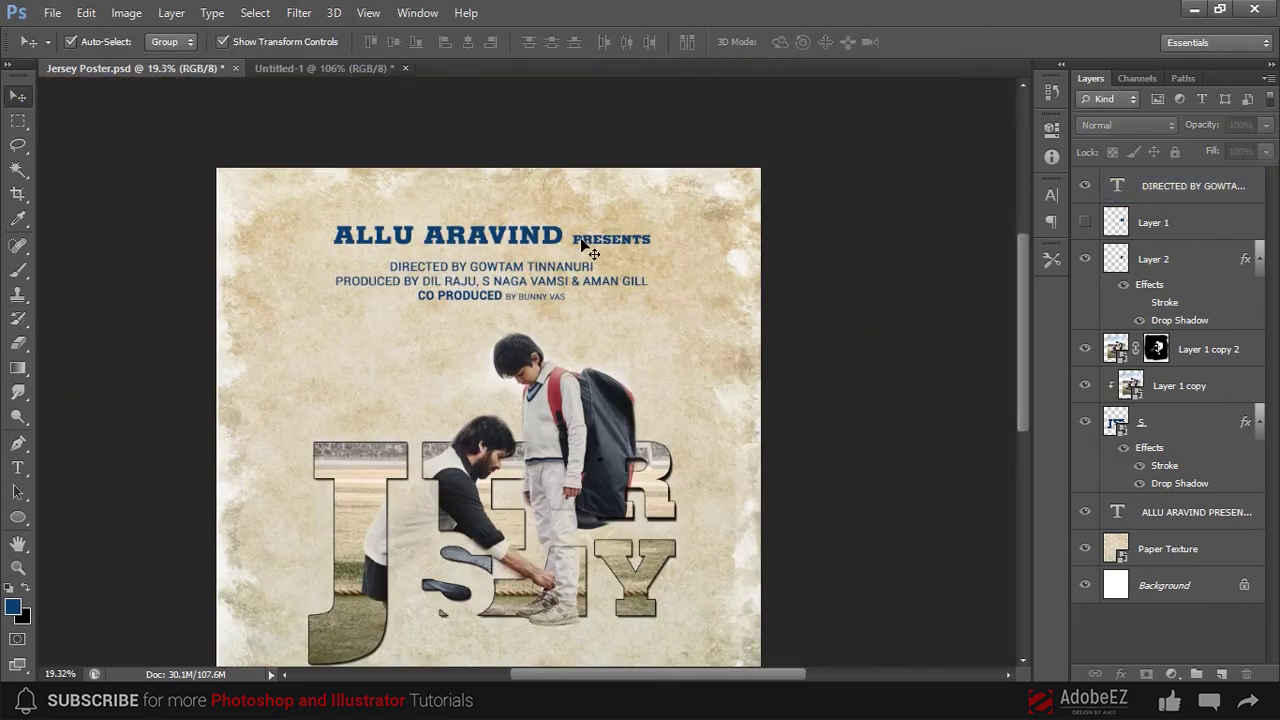
- Try scaling the credits and presenter heading together to 125%, then undo it
left_click(590, 246)
left_click(545, 272, "shift")
key("ctrl+t")
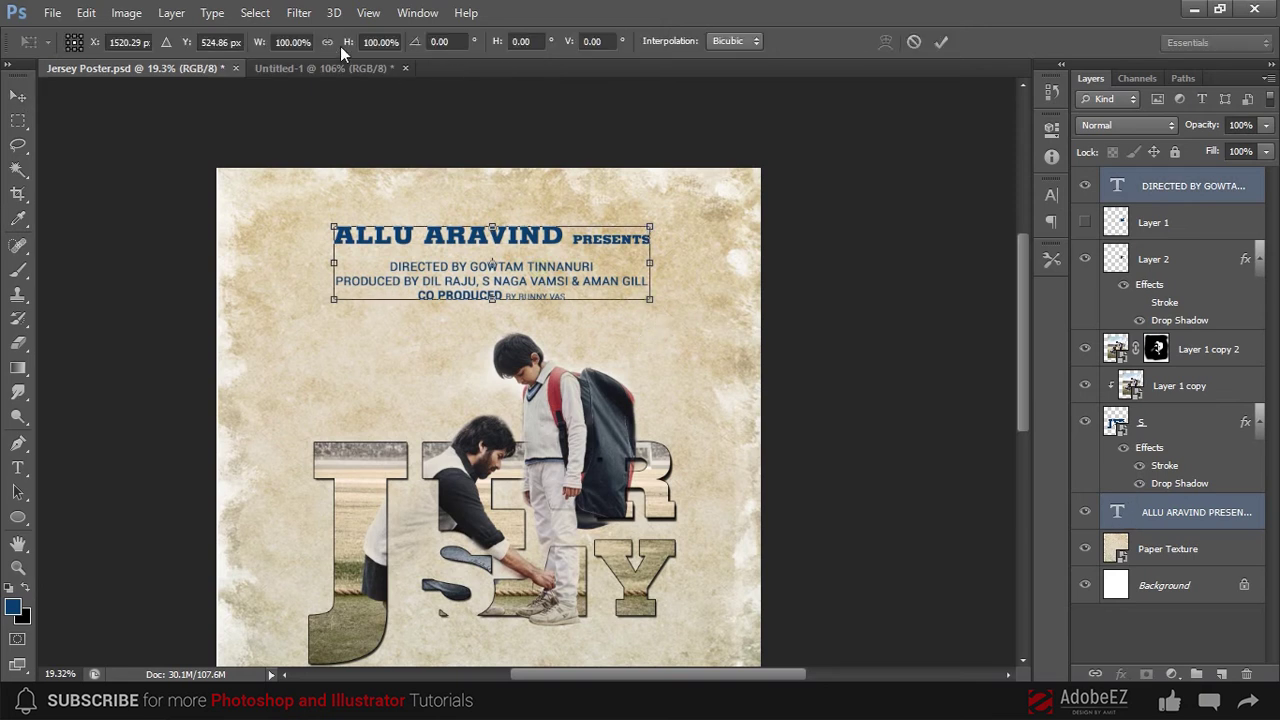
left_click_drag(650, 298, 700, 313)
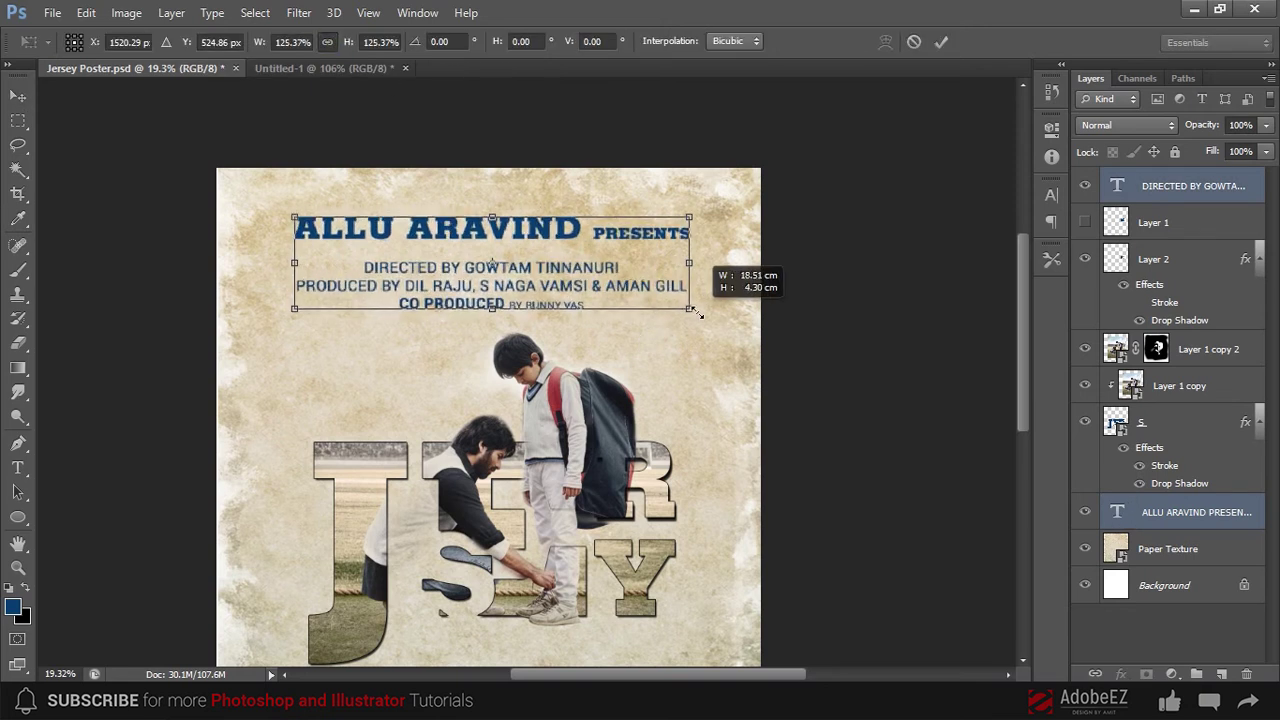
key("Return")
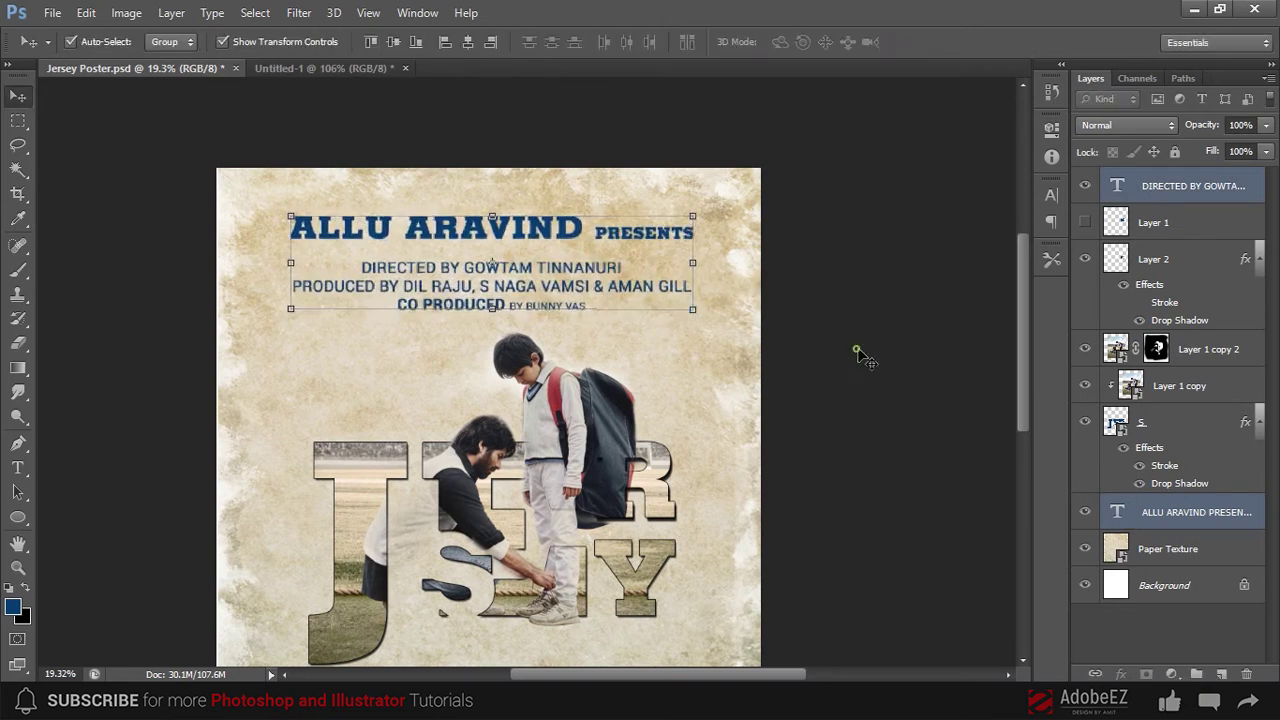
scroll(868, 358, "down", 1)
key("ctrl+z")
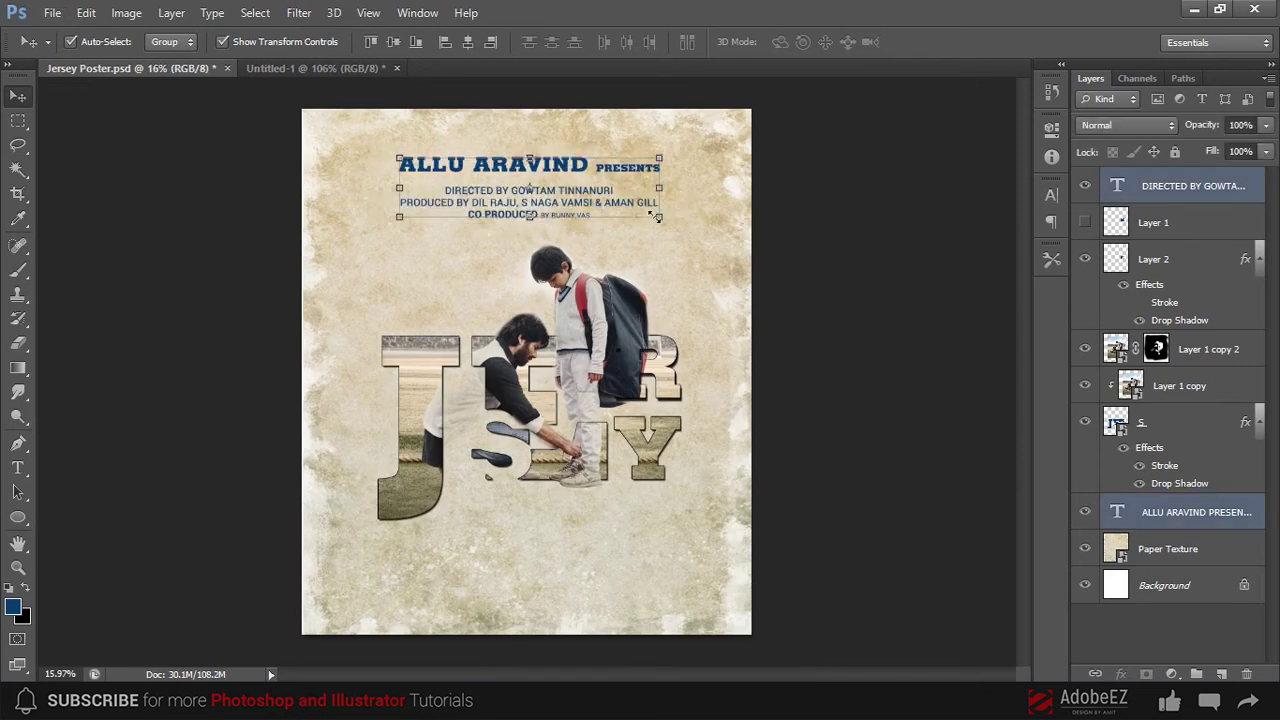
- Scale the credits and presenter heading together to about 116% instead
key("ctrl+t")
left_click_drag(668, 216, 688, 226)
key("Return")
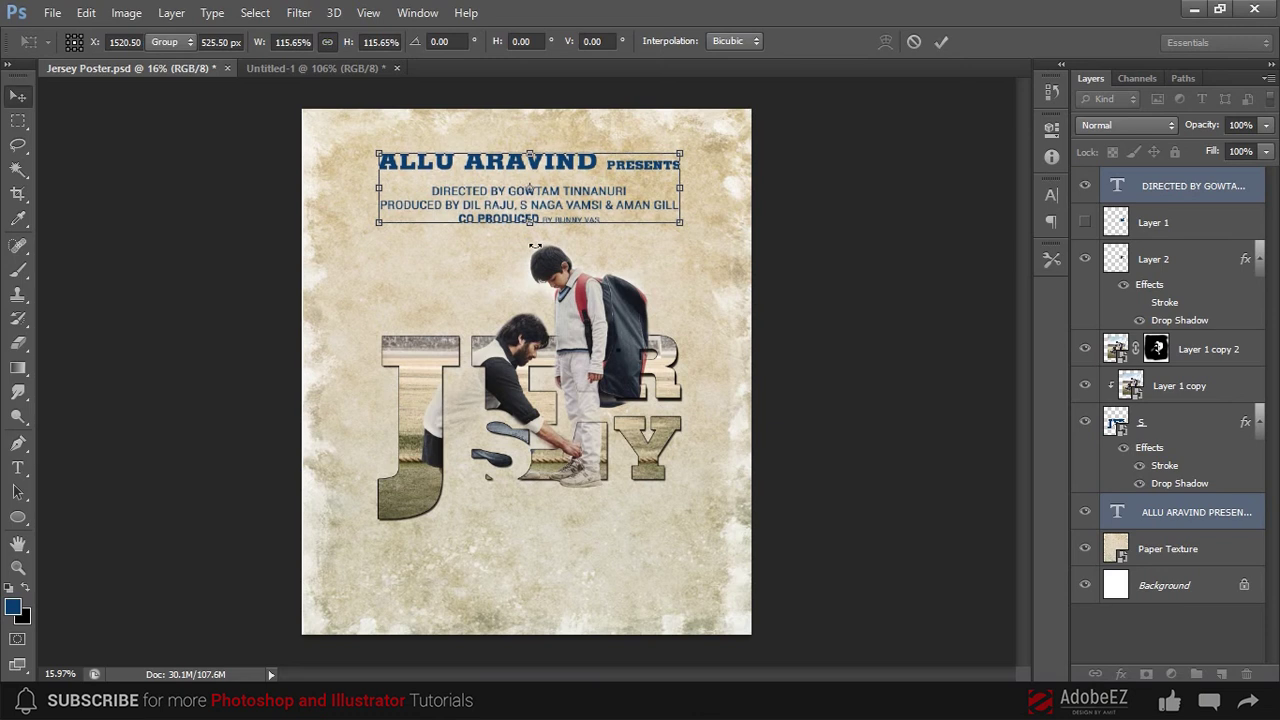
scroll(857, 357, "up", 1)
scroll(618, 412, "up", 1)
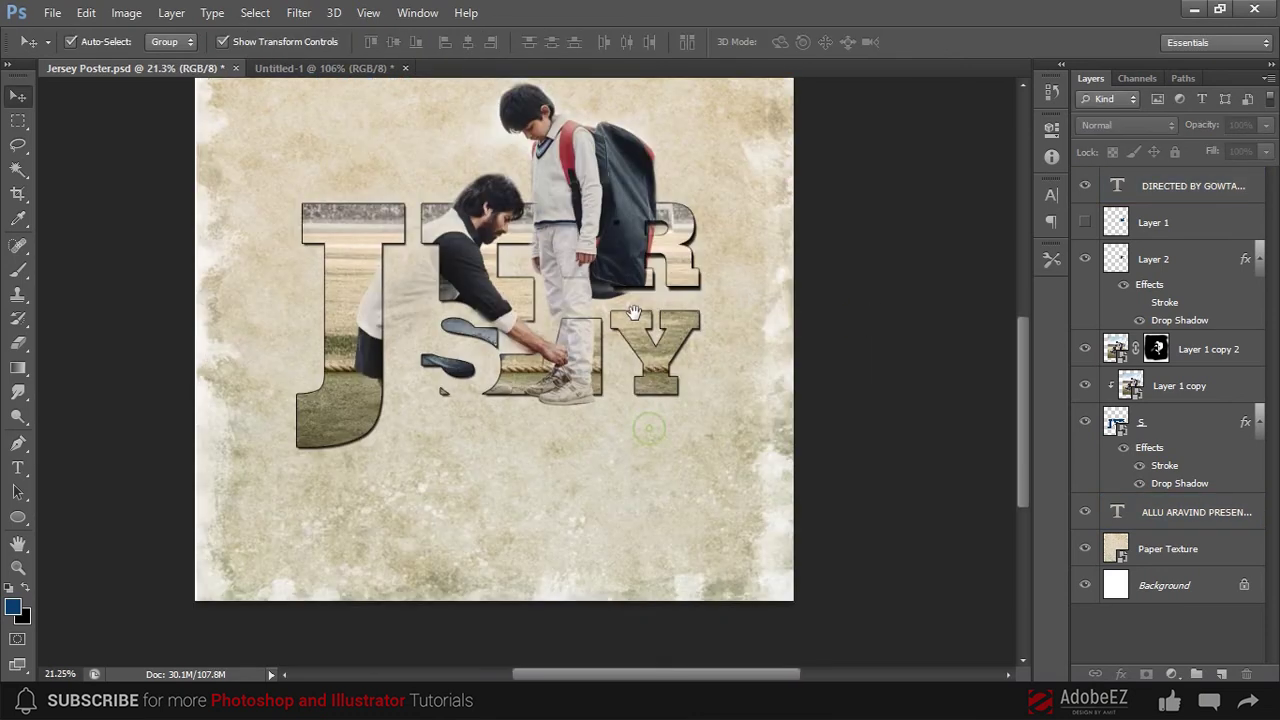
scroll(800, 395, "down", 3)
scroll(513, 199, "up", 3)
scroll(623, 294, "up", 1)
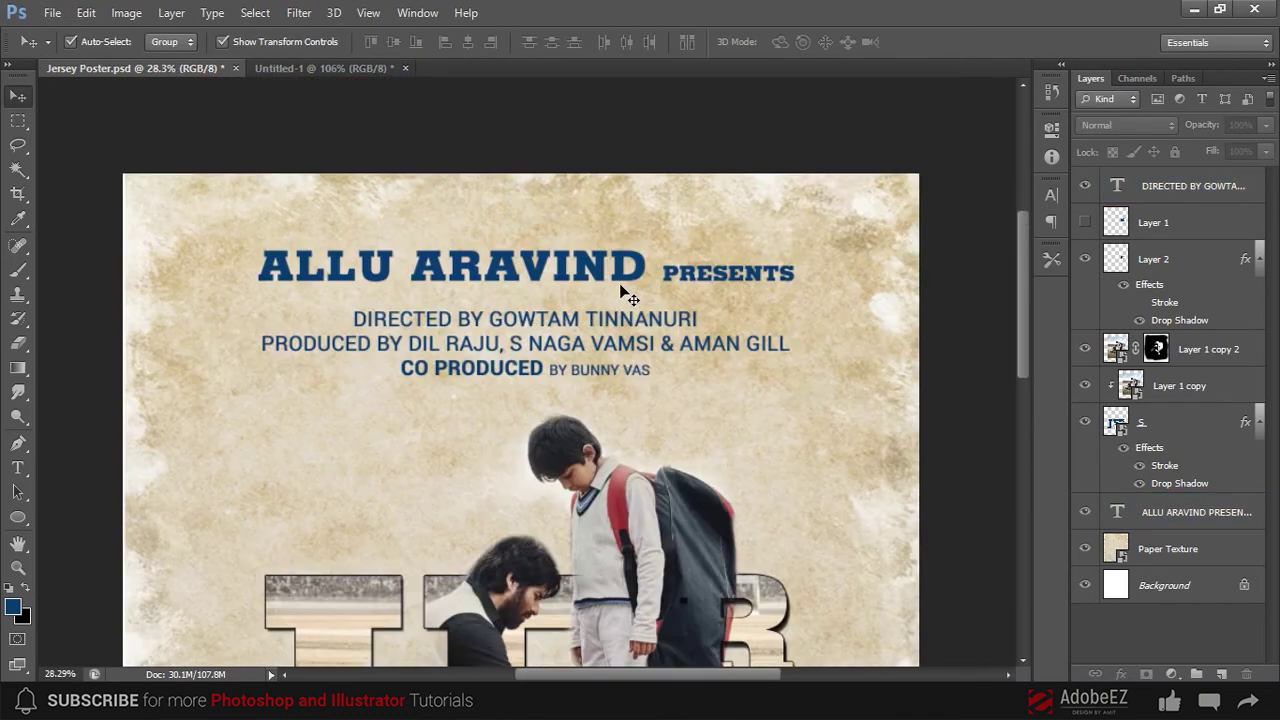
- Shrink the presenter heading alone to about 75% and nudge it slightly down
left_click(700, 272)
key("ctrl+t")
left_click_drag(775, 298, 730, 301)
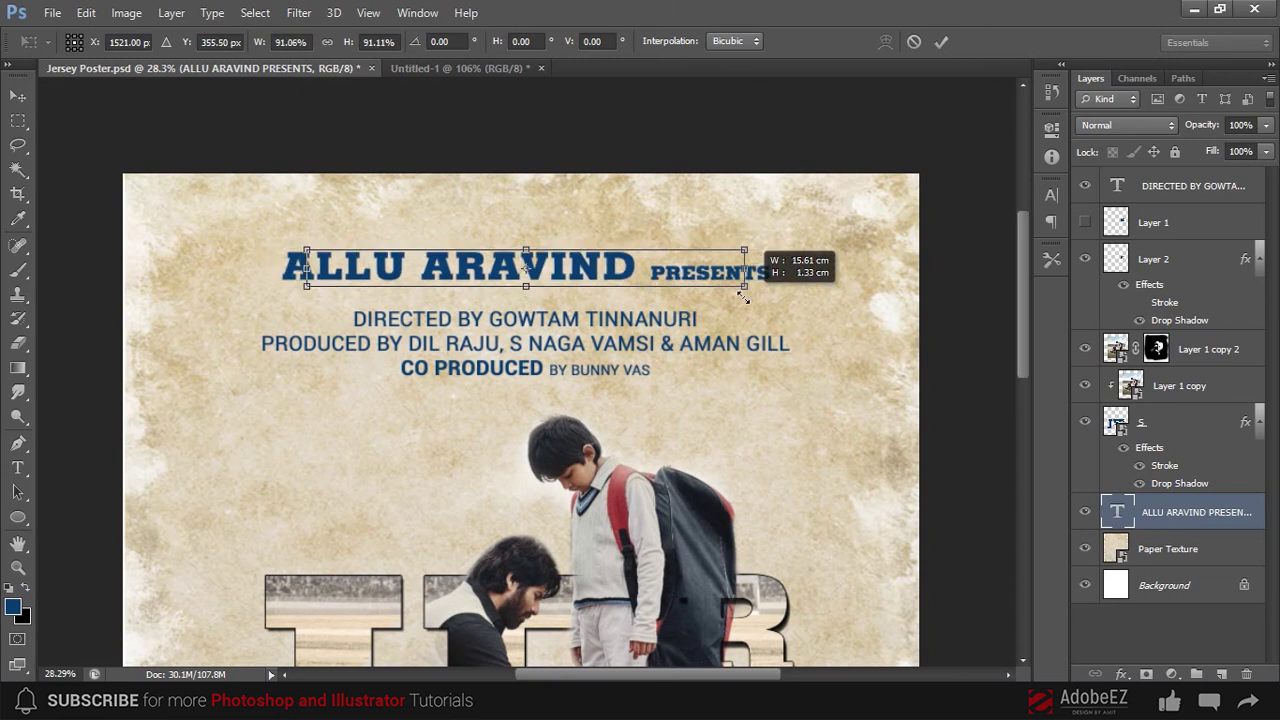
key("Return")
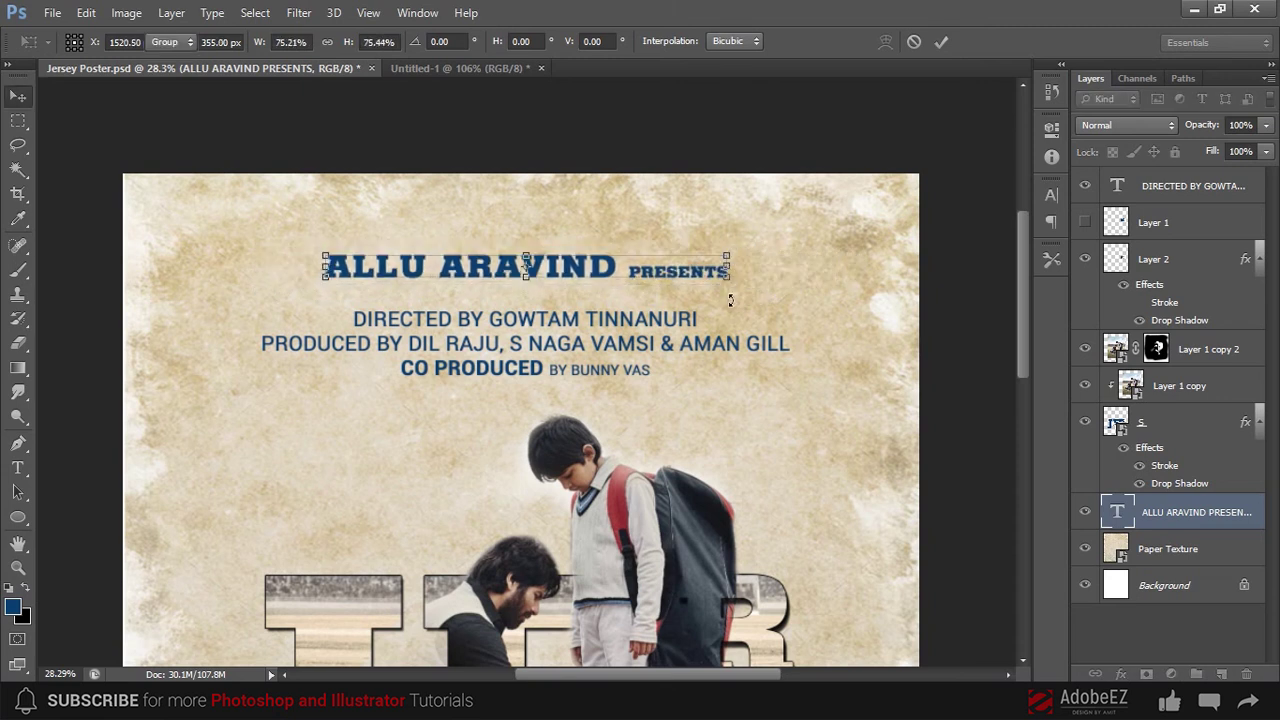
left_click(959, 355)
left_click_drag(590, 280, 590, 284)
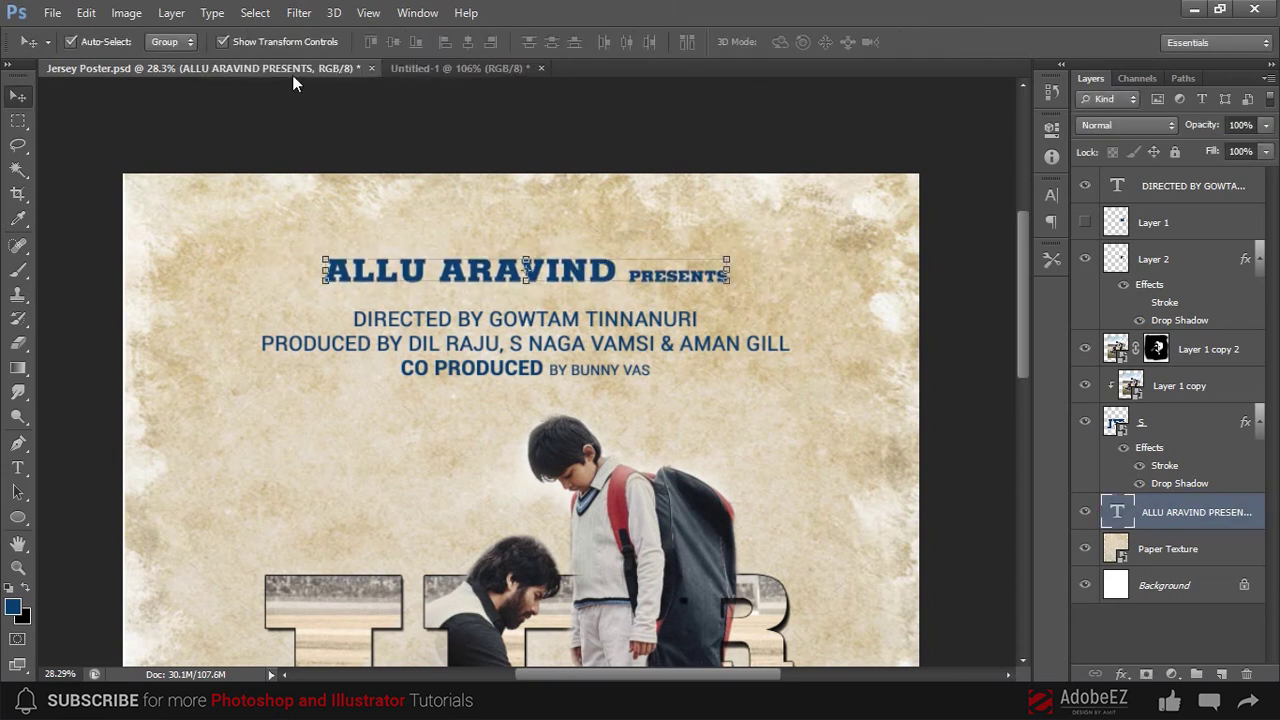
- Fit the whole poster on screen and nudge the presenter heading slightly lower
key("ctrl+0")
key("alt+f")
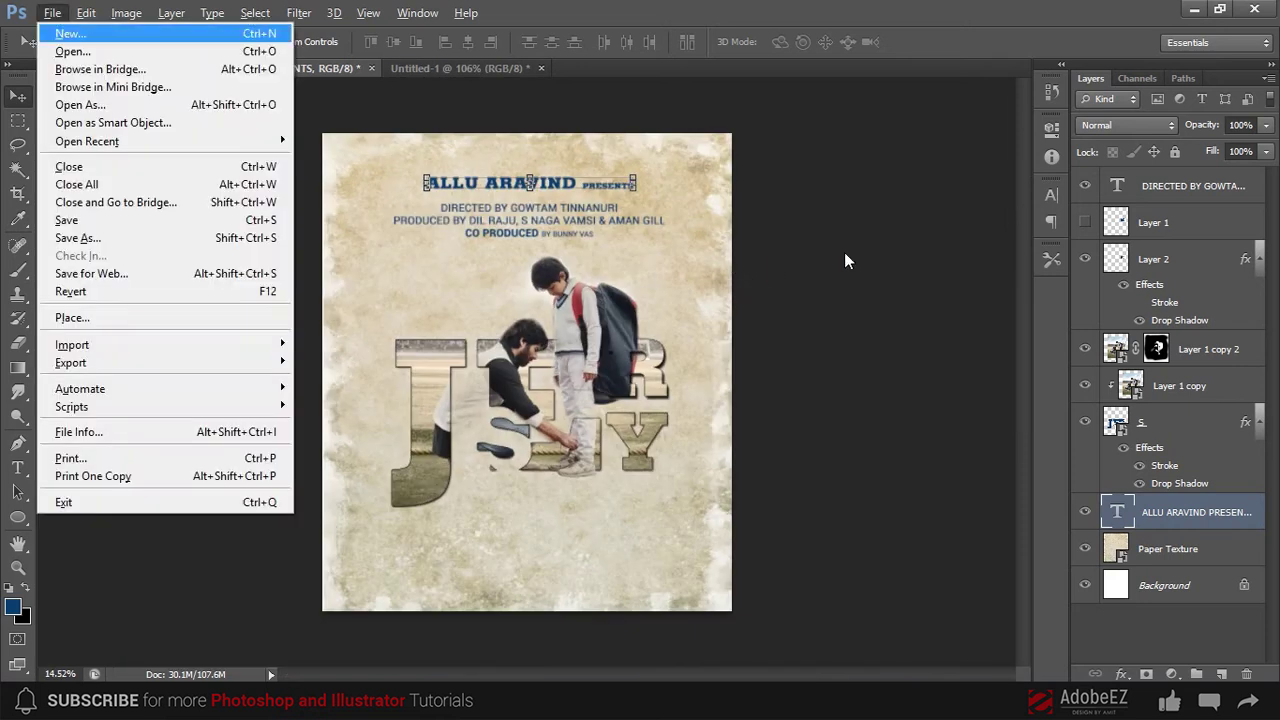
key("Escape")
left_click_drag(570, 187, 571, 192)
left_click(811, 254)
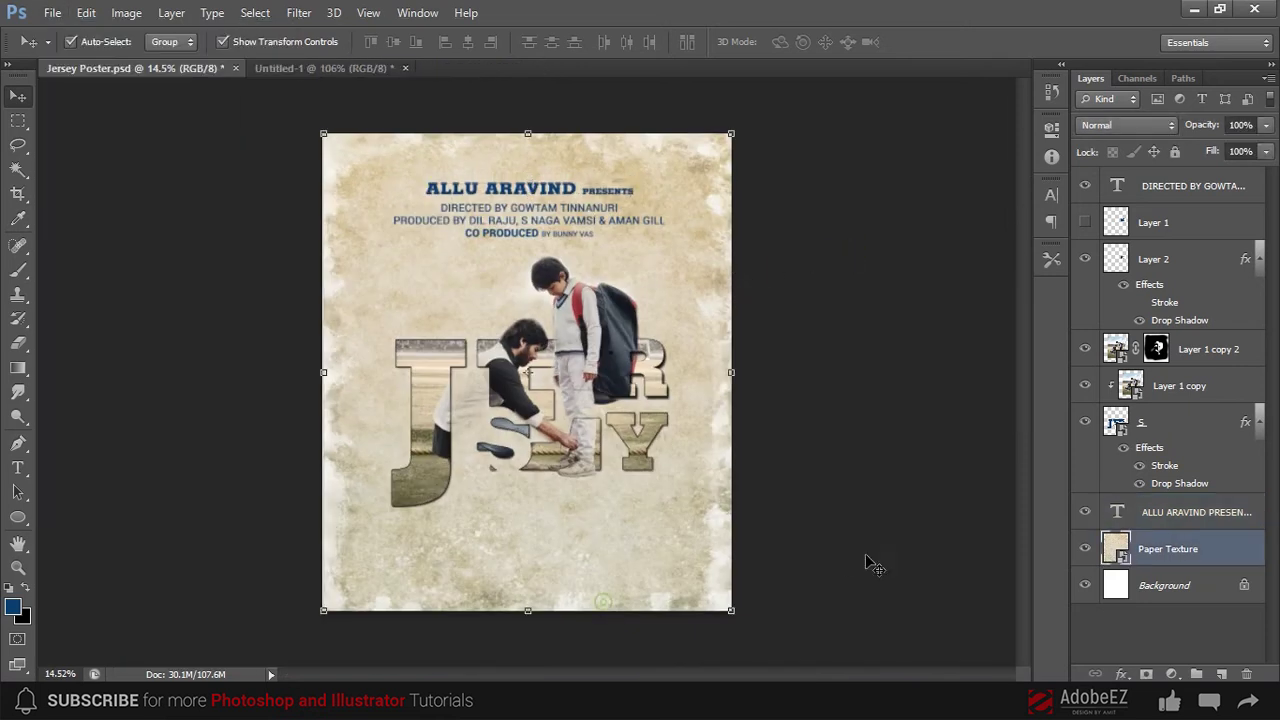
- Copy the IN CINEMAS WORLDWIDE line from the Notepad notes
key("alt+Tab")
left_click_drag(588, 549, 328, 550)
key("ctrl+c")
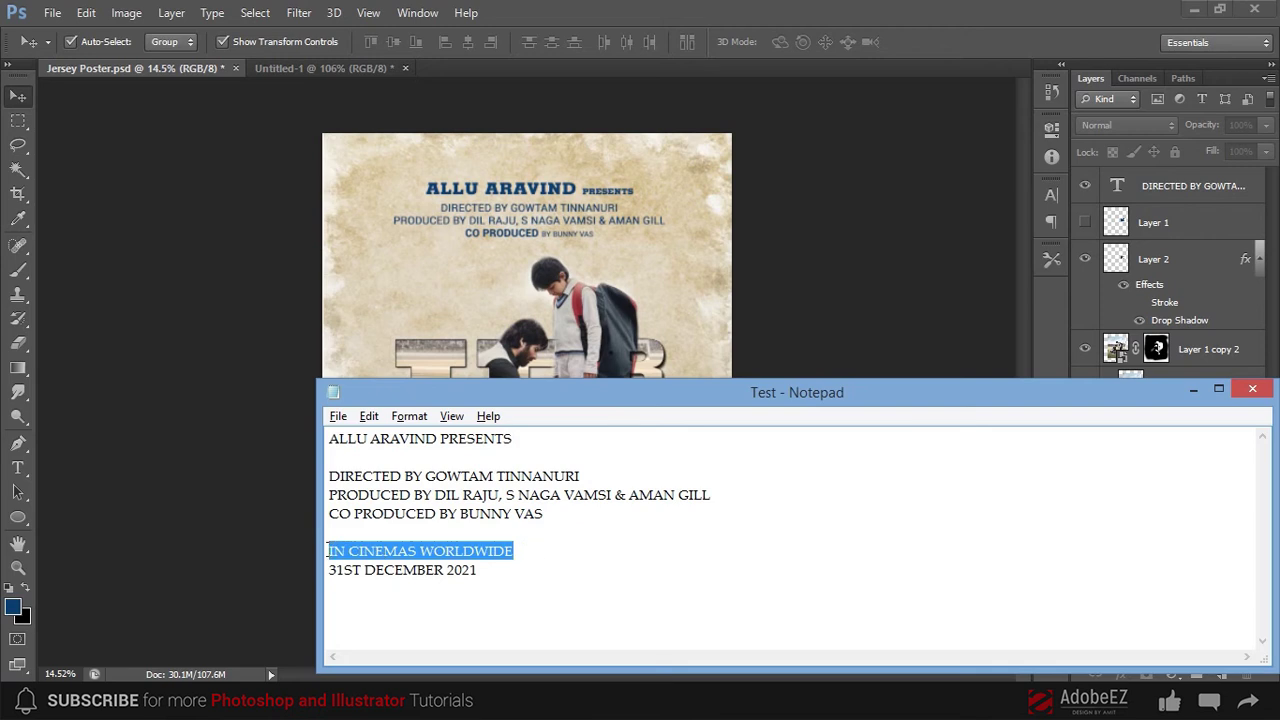
key("alt+Tab")
scroll(797, 380, "up", 2)
scroll(618, 405, "down", 2)
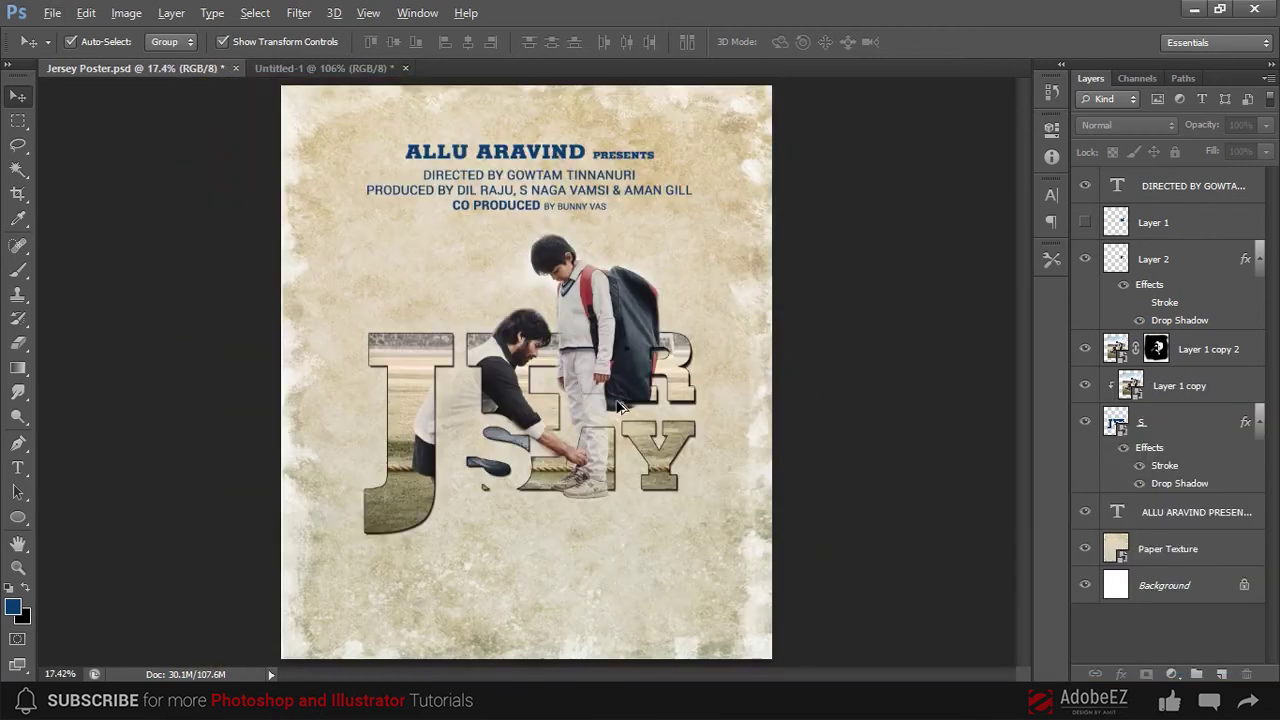
- Duplicate the presenter heading near the bottom and replace its text with IN CINEMAS WORLDWIDE
left_click_drag(546, 169, 546, 598)
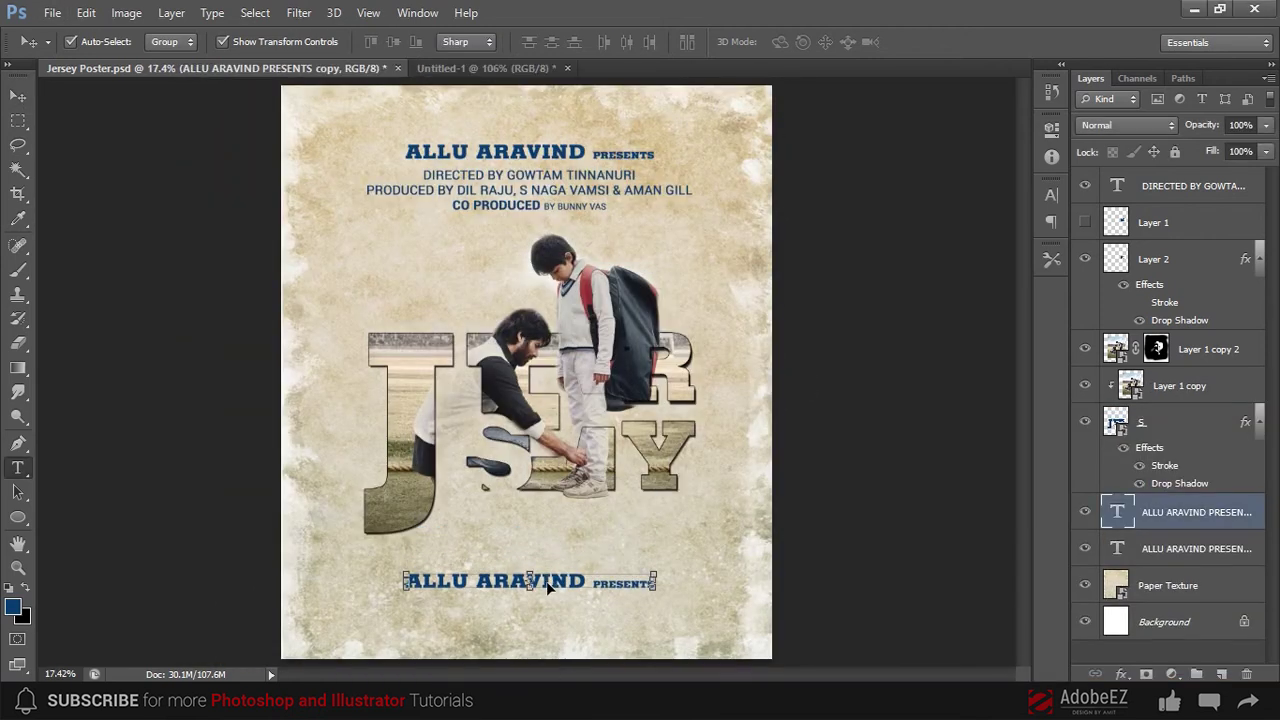
key("t")
left_click(562, 584)
key("ctrl+a")
key("ctrl+v")
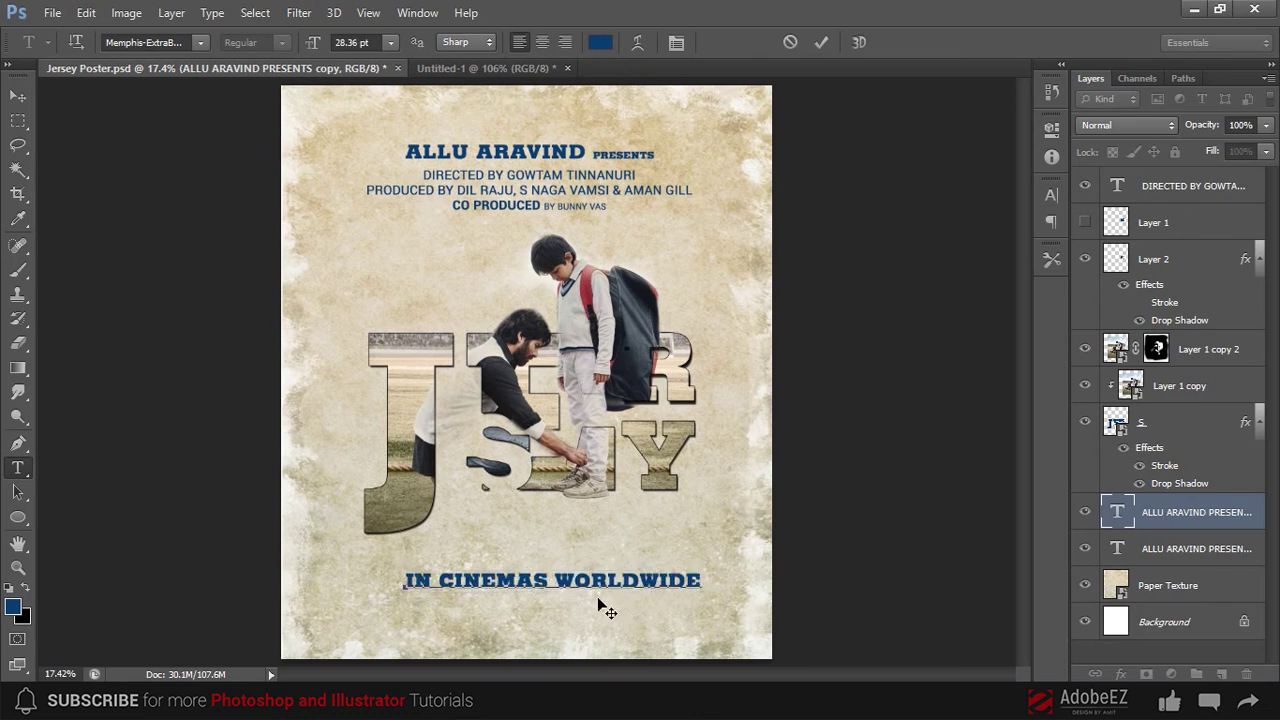
left_click(18, 97)
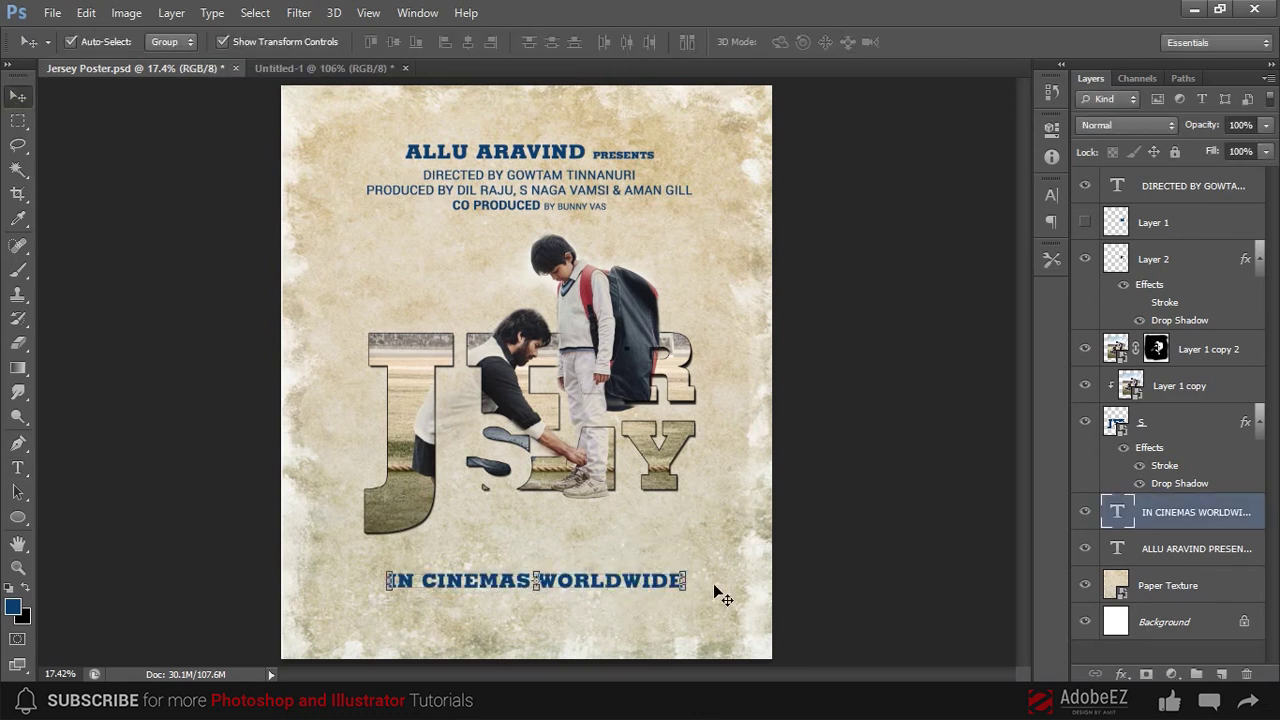
- Commit the IN CINEMAS WORLDWIDE line's size and select the release date line in the notes
key("ctrl+t")
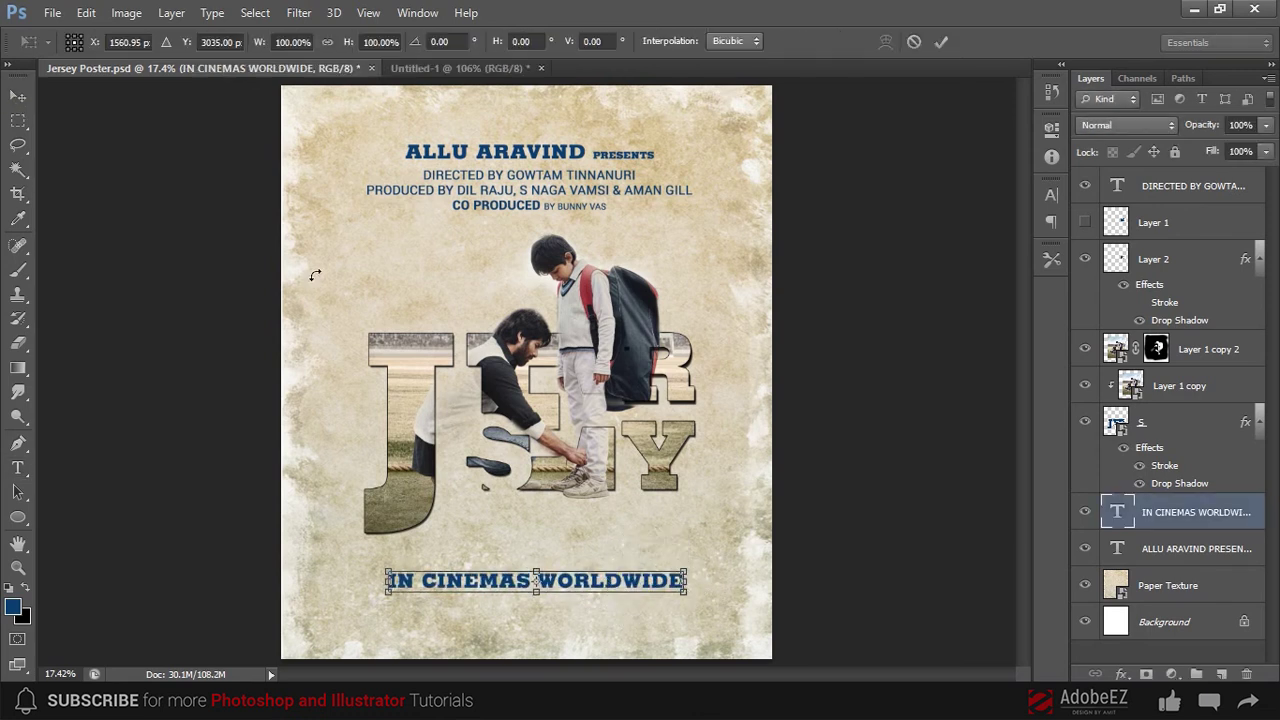
key("Return")
key("alt+Tab")
left_click(492, 573)
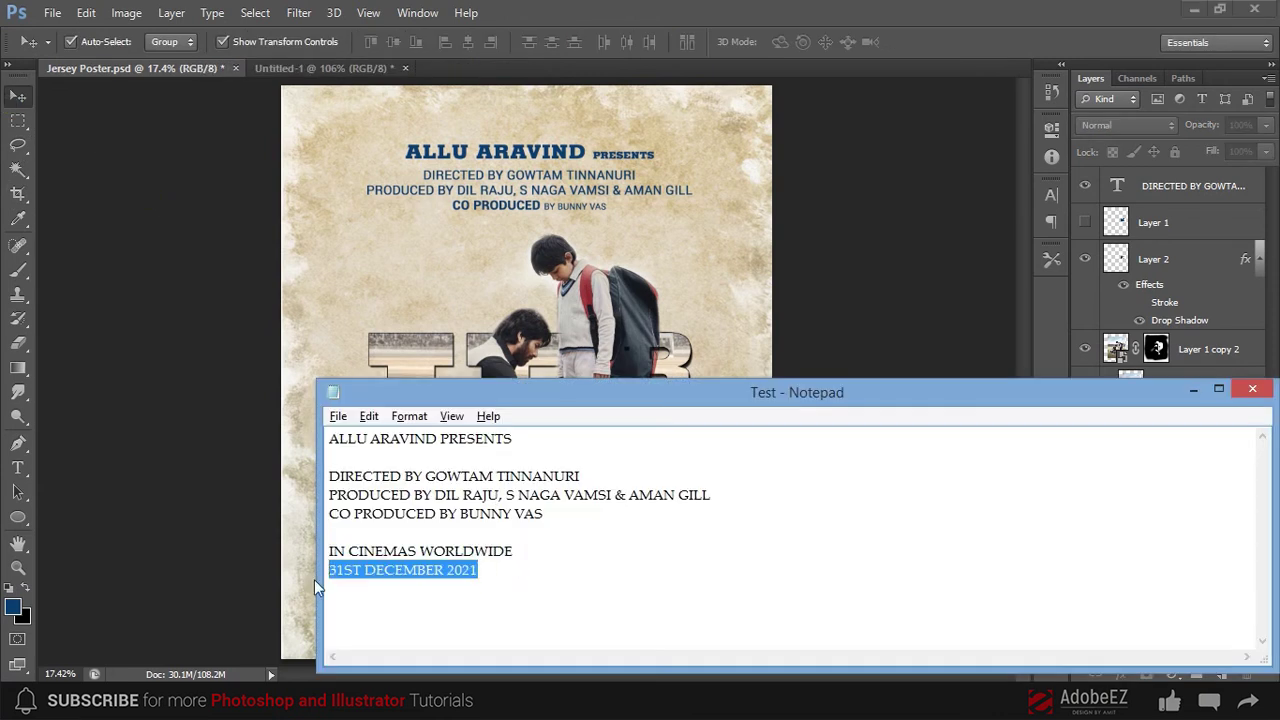
- Bring the copied date back to the poster and start a text line near the bottom
key("alt+Tab")
scroll(594, 577, "up", 1)
scroll(594, 577, "up", 1)
scroll(586, 571, "down", 2)
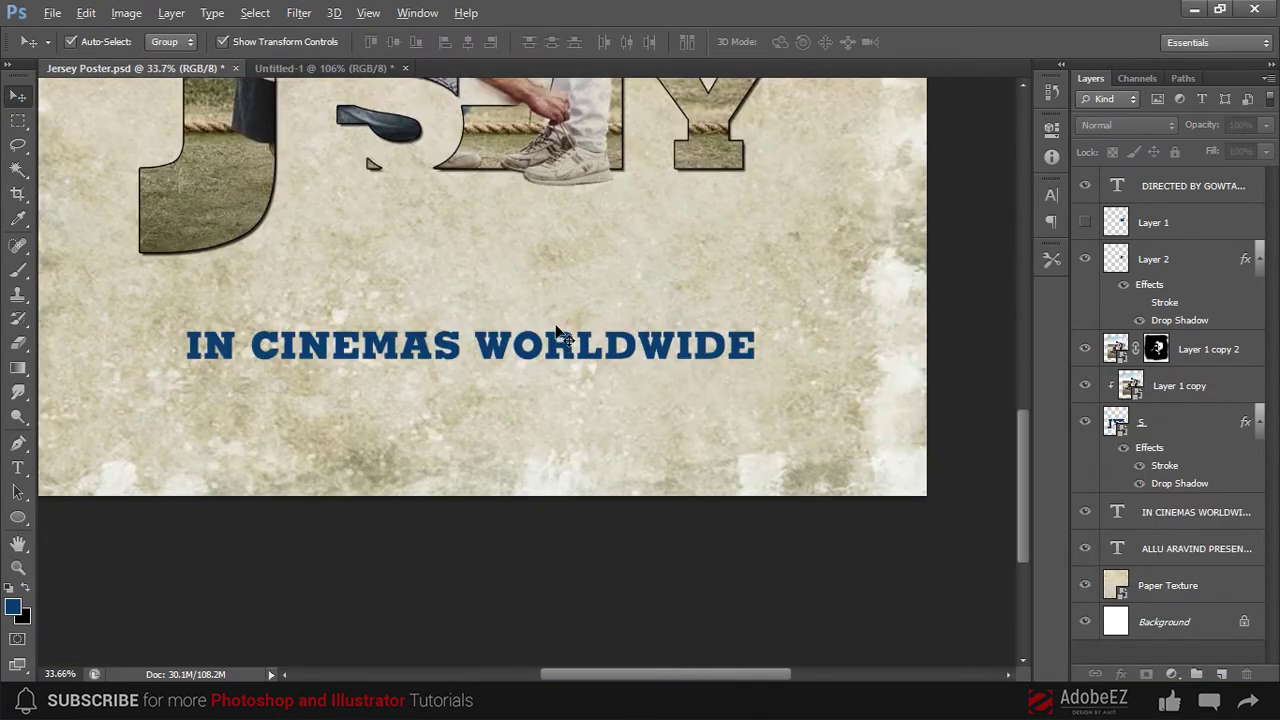
scroll(557, 327, "down", 2)
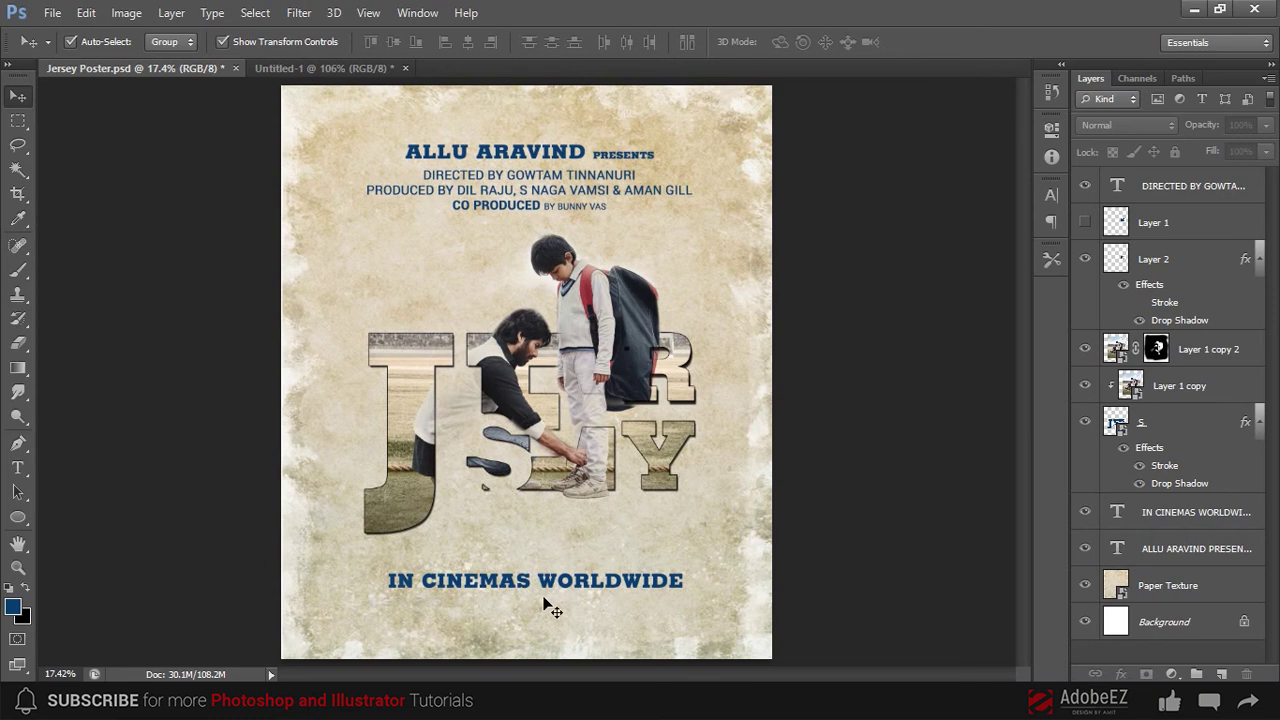
key("t")
left_click(467, 633)
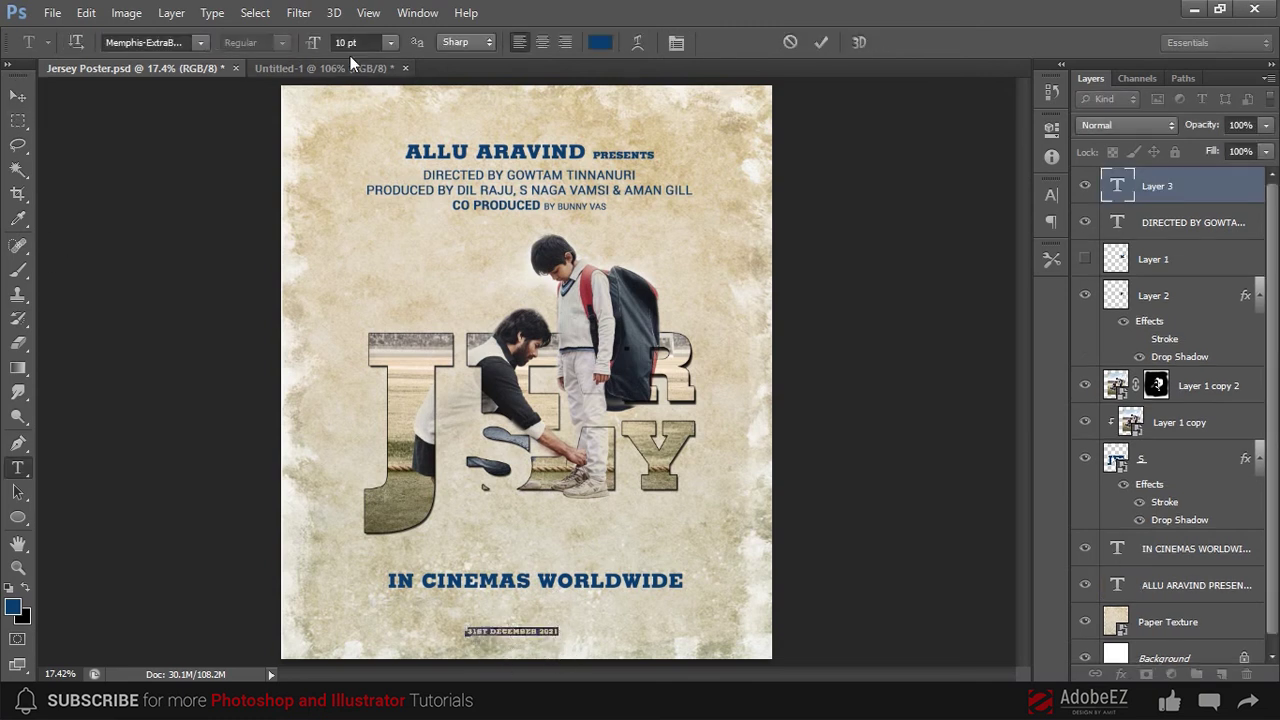
- Set the date to 21 pt centred Roboto and place it under IN CINEMAS WORLDWIDE
type("21")
key("Return")
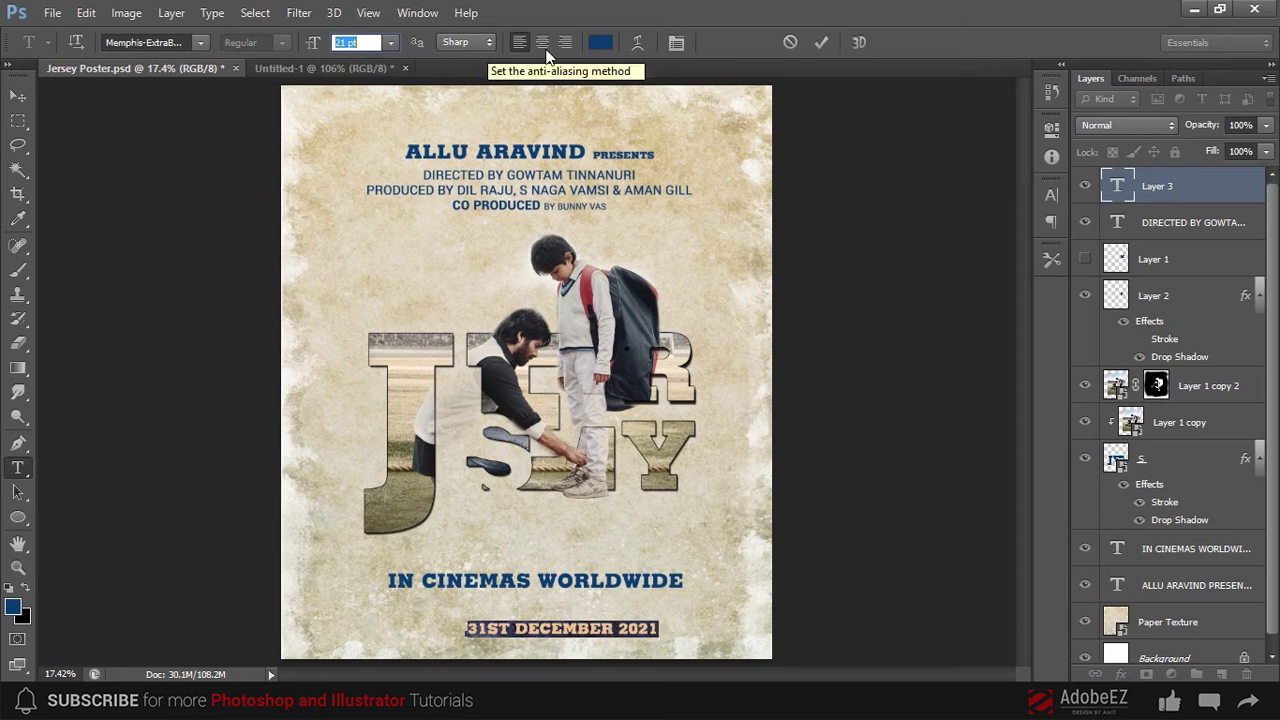
left_click(542, 42)
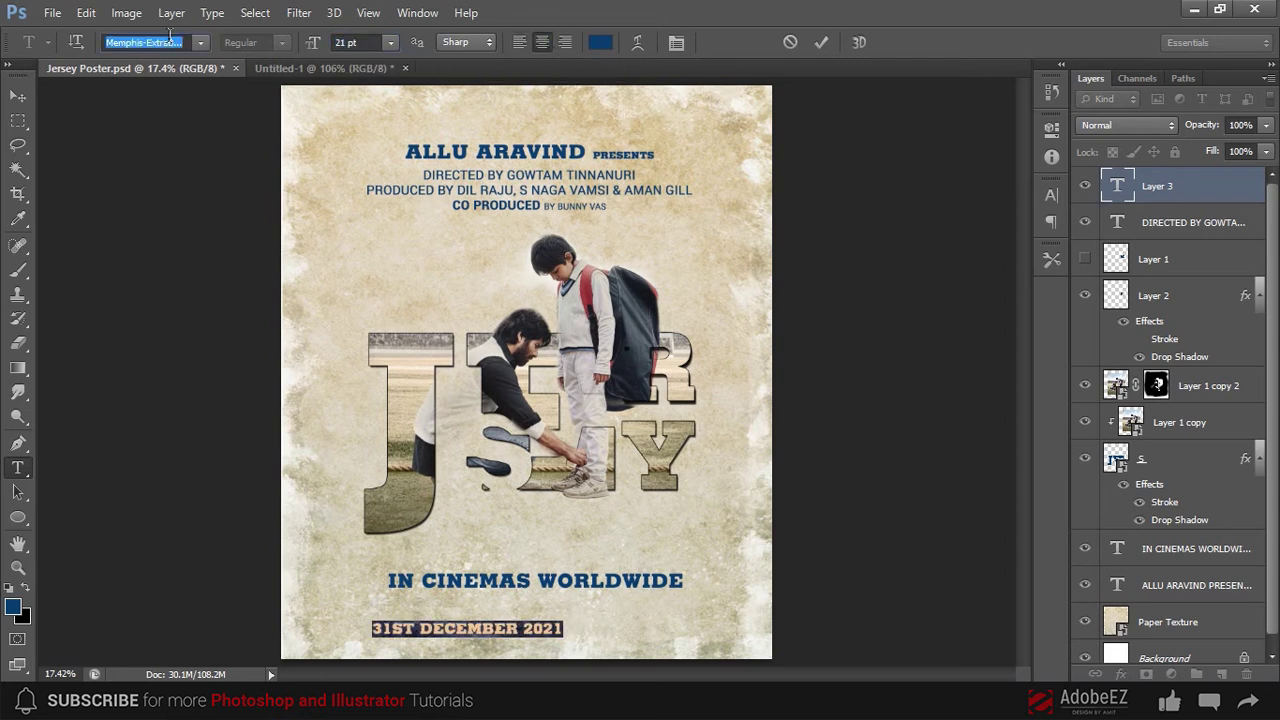
left_click(156, 42)
type("Roboto")
key("Return")
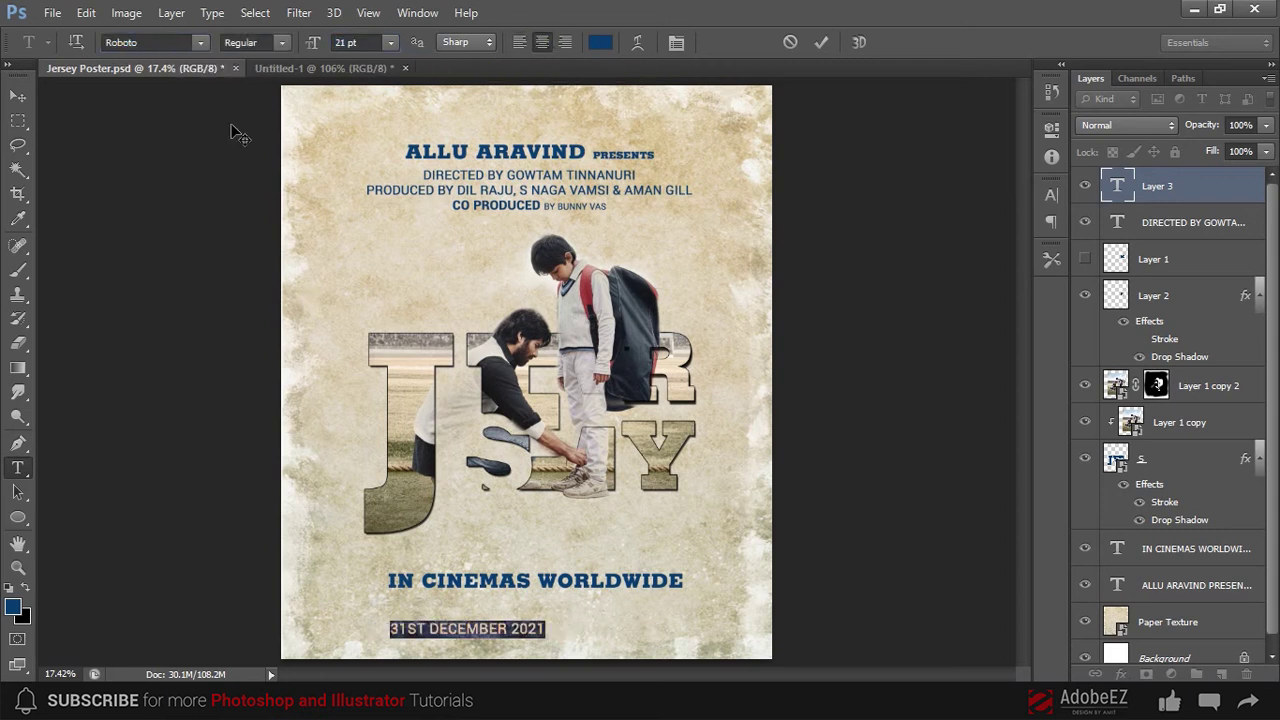
left_click(17, 97)
key("Delete")
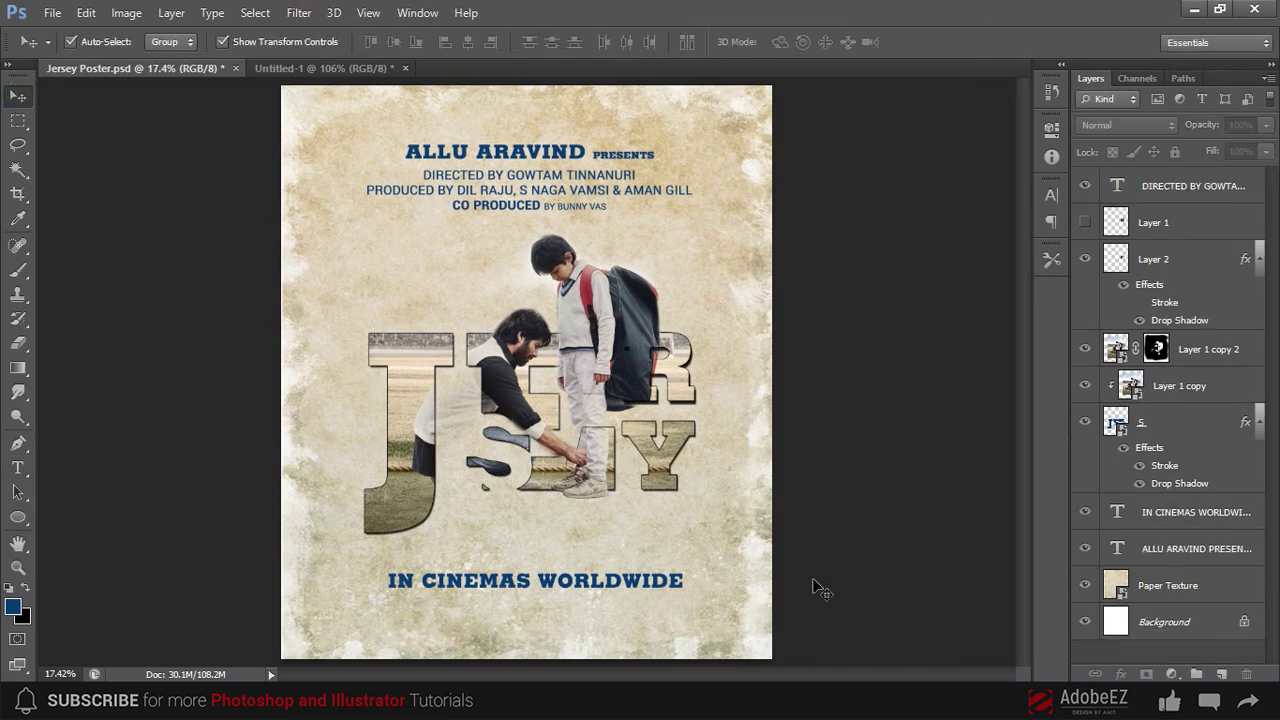
key("ctrl+z")
mouse_move(520, 630)
left_mouse_down()
mouse_move(578, 611)
mouse_move(571, 477)
left_mouse_up()
- Compare the fonts used by the IN CINEMAS WORLDWIDE line and the date line
scroll(578, 611, "up", 2)
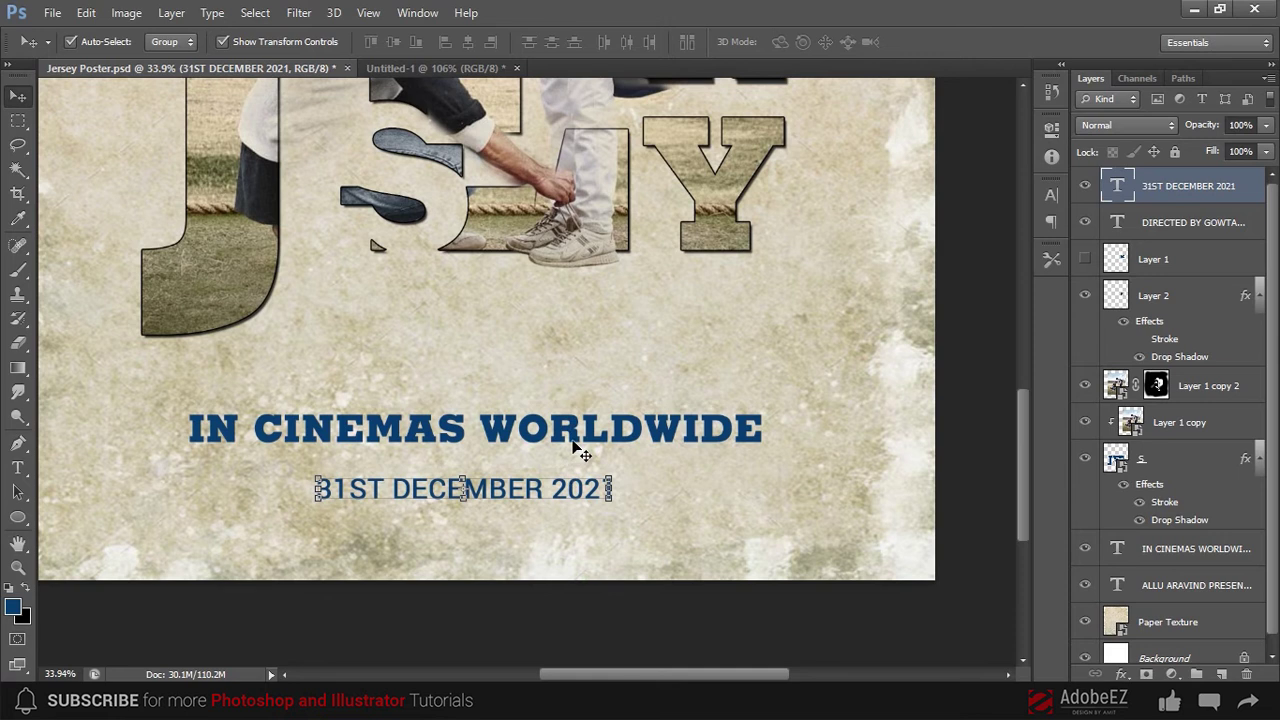
double_click(575, 438)
left_click(133, 42)
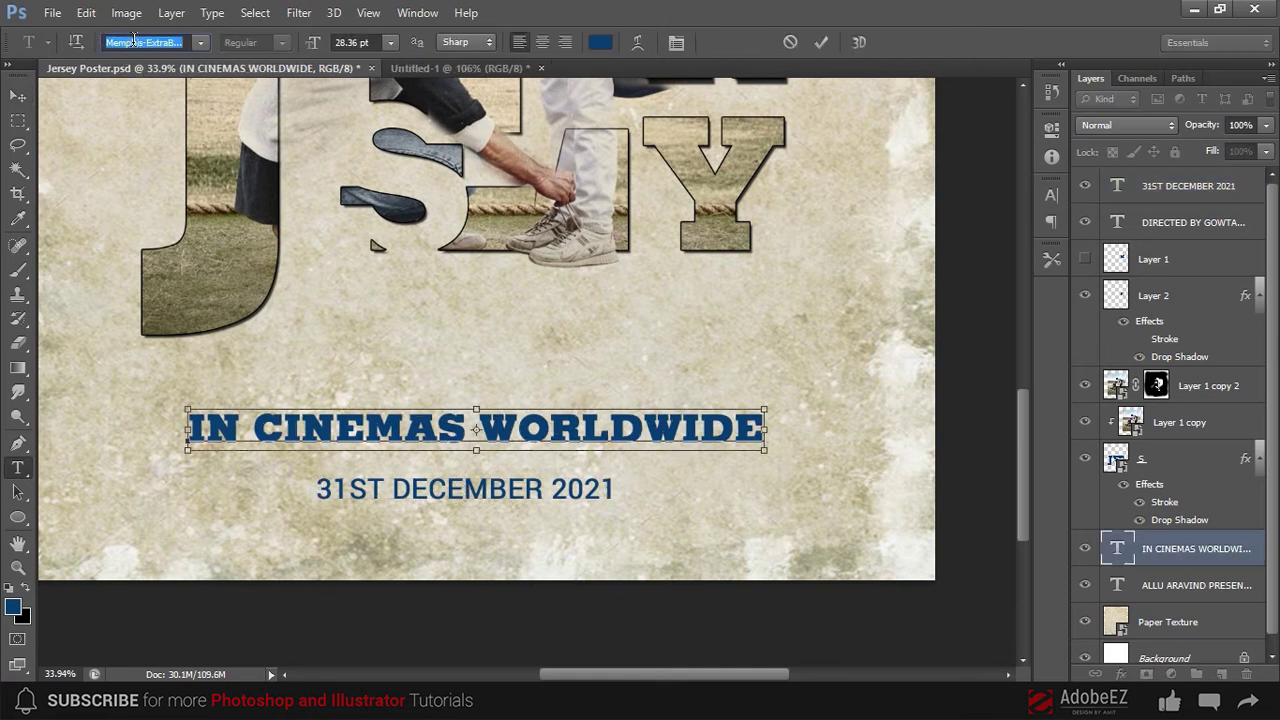
left_click(15, 100)
left_click(500, 490)
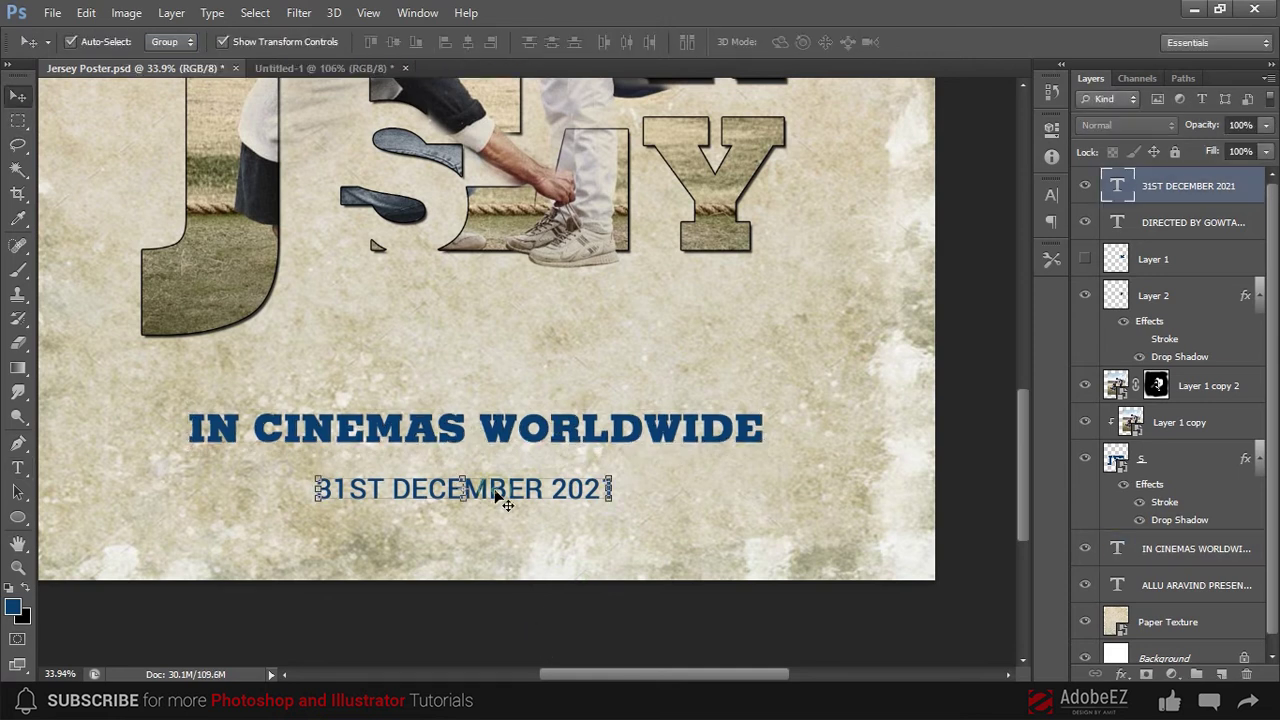
key("t")
left_click(497, 487)
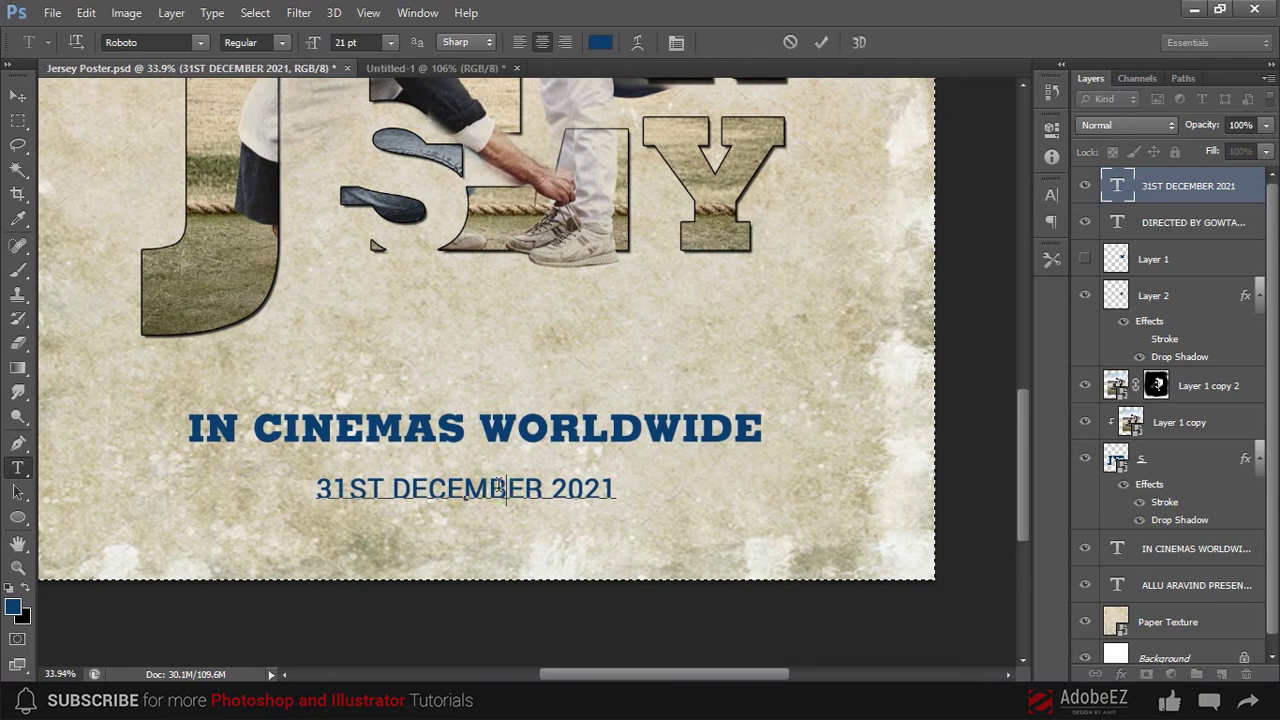
key("ctrl+a")
left_click(143, 43)
left_click(143, 43)
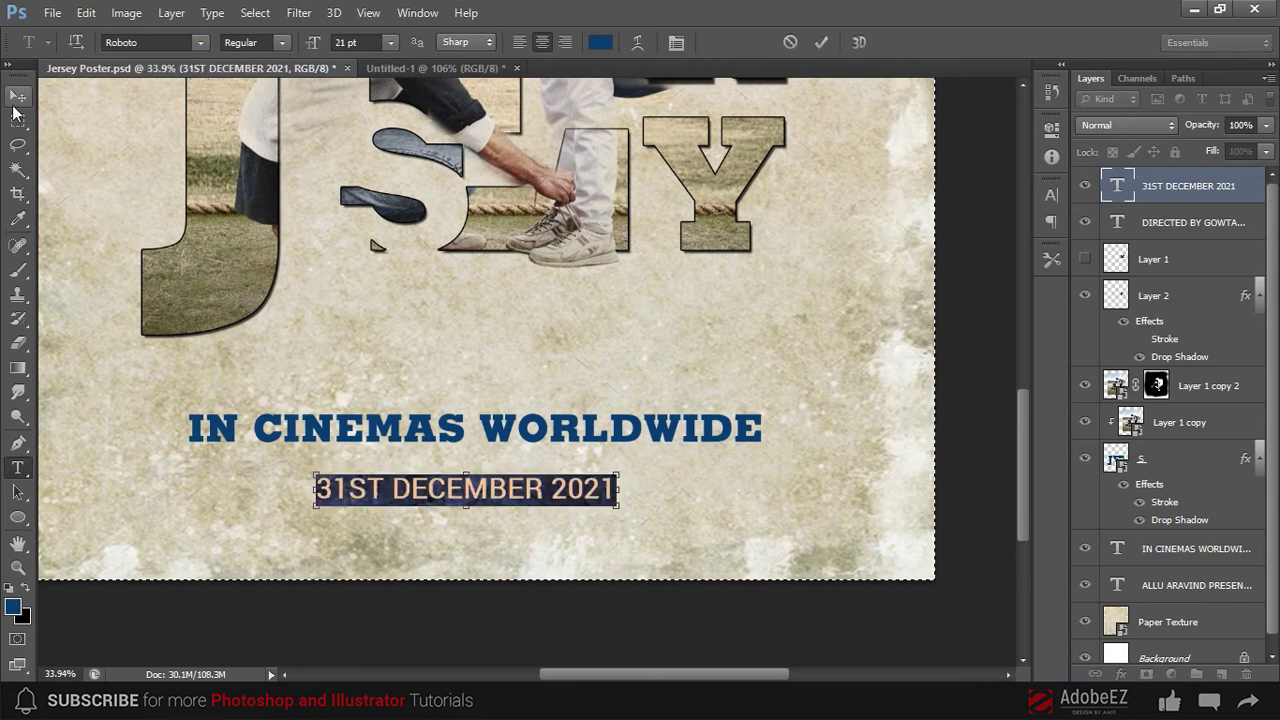
left_click(18, 97)
left_click(572, 492)
- Scale the 31ST DECEMBER 2021 date up to about 243%
left_click(572, 500)
key("ctrl+t")
left_click_drag(614, 506, 820, 507)
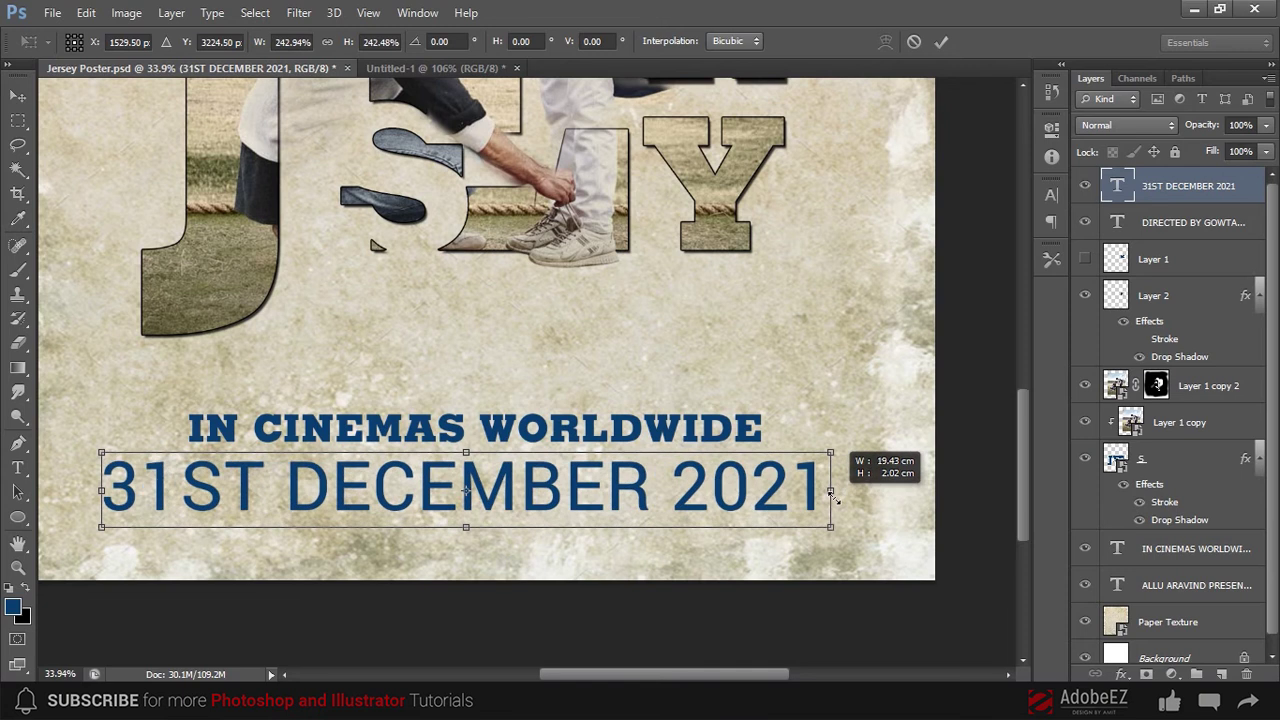
key("Return")
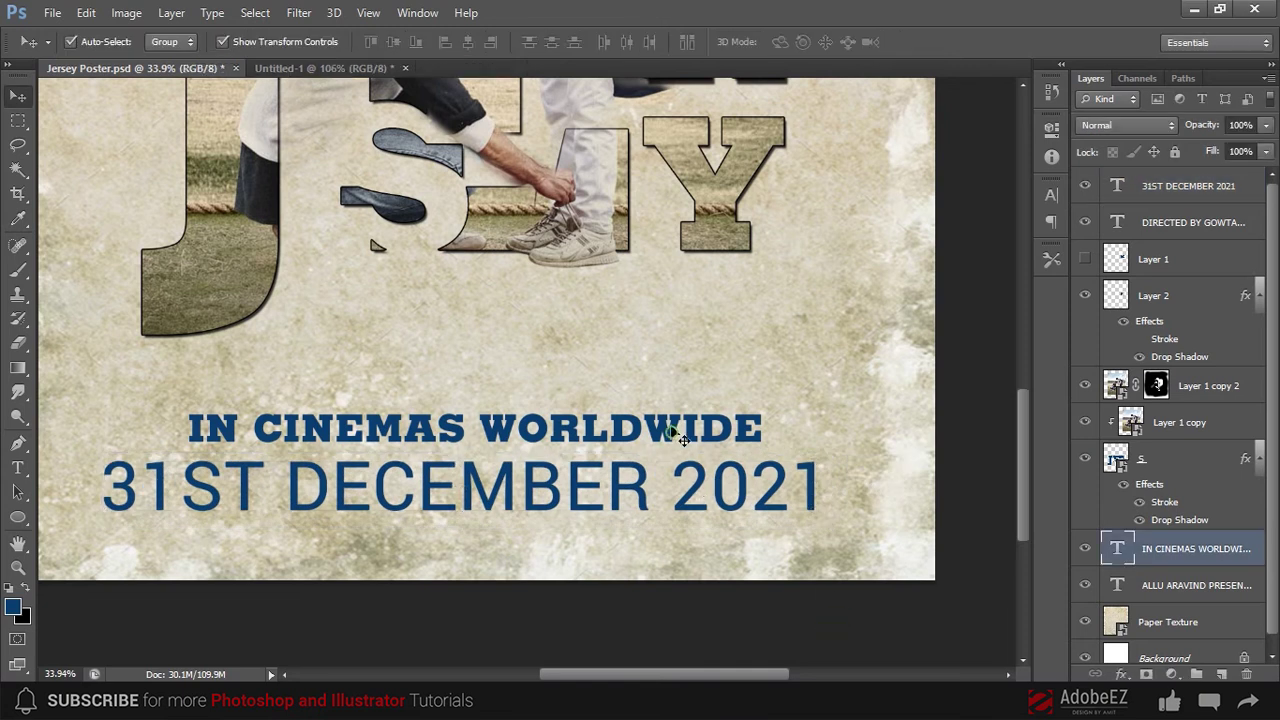
- Nudge IN CINEMAS WORLDWIDE up slightly and check which font it uses
left_click_drag(685, 440, 685, 430)
double_click(644, 418)
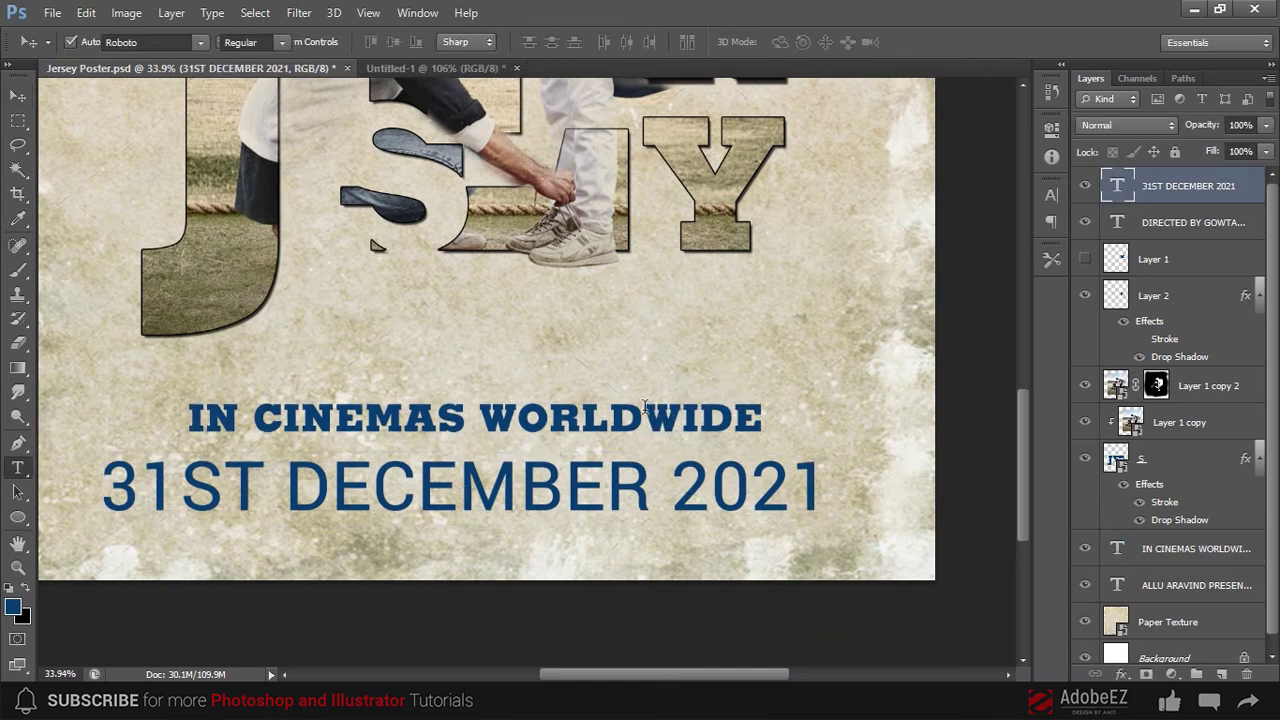
left_click(147, 44)
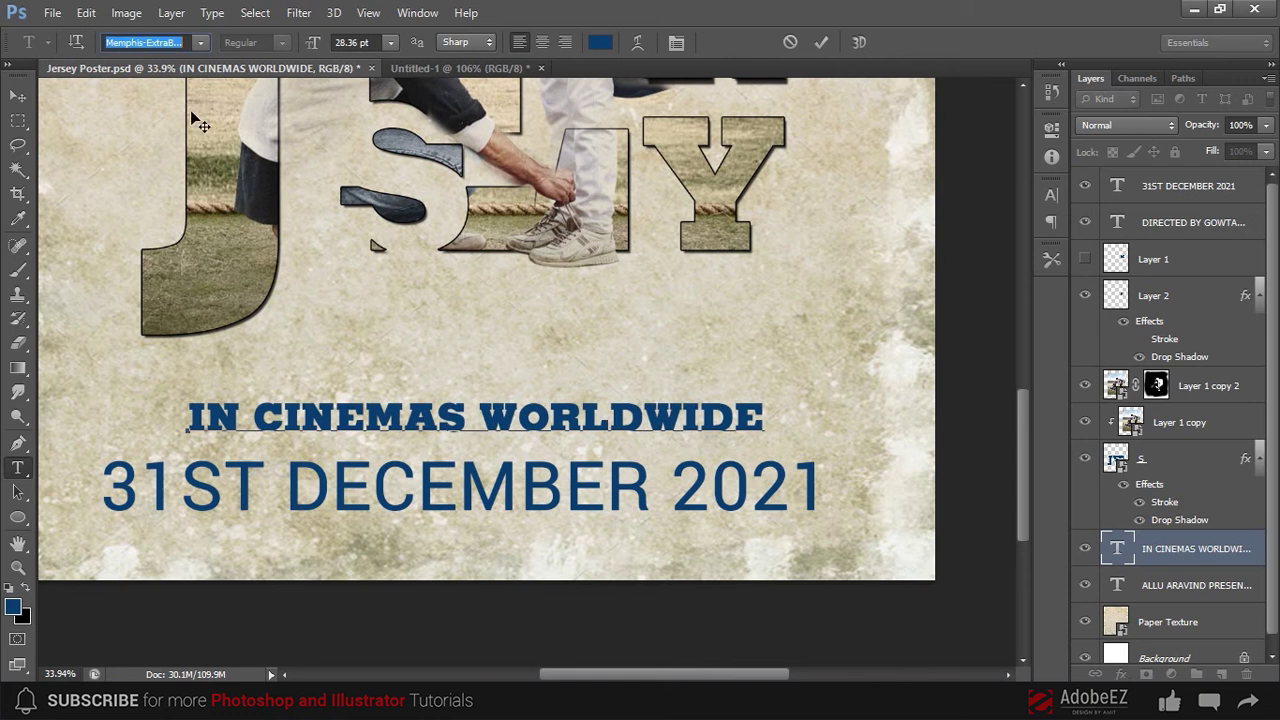
double_click(474, 410)
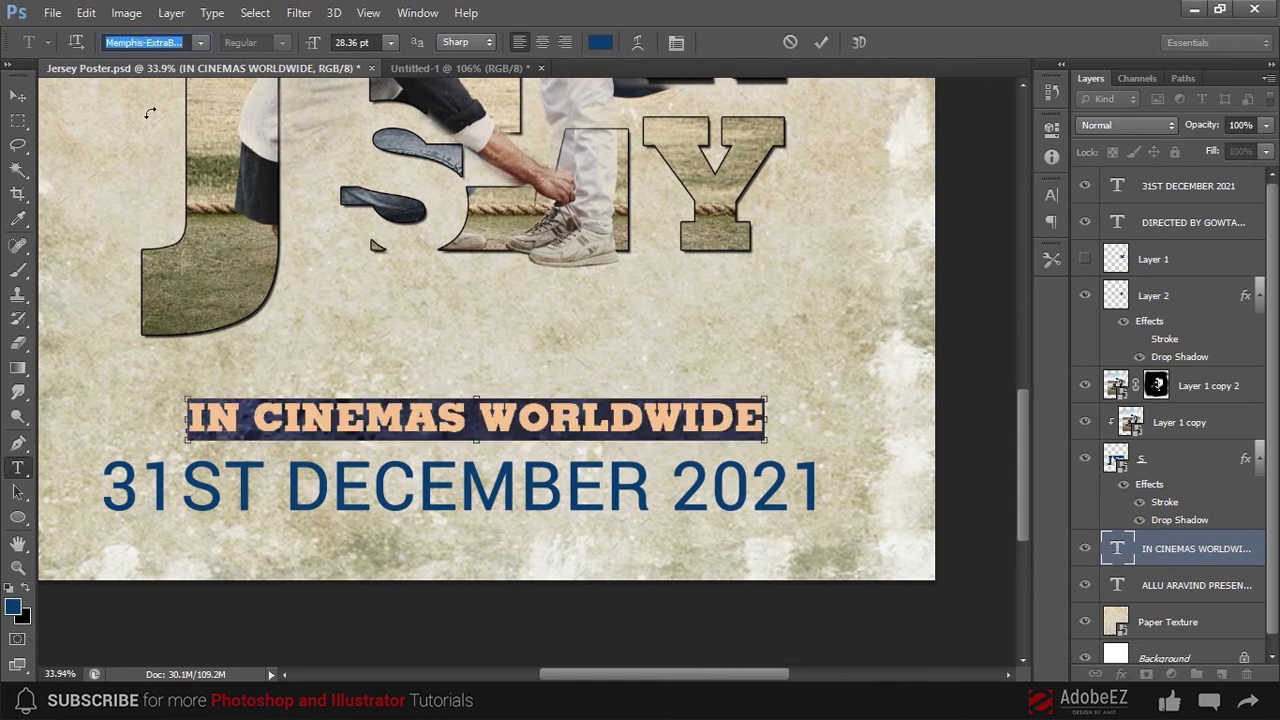
key("ctrl+Return")
- Inspect which font the 31ST DECEMBER 2021 date line uses
left_click(478, 485)
key("t")
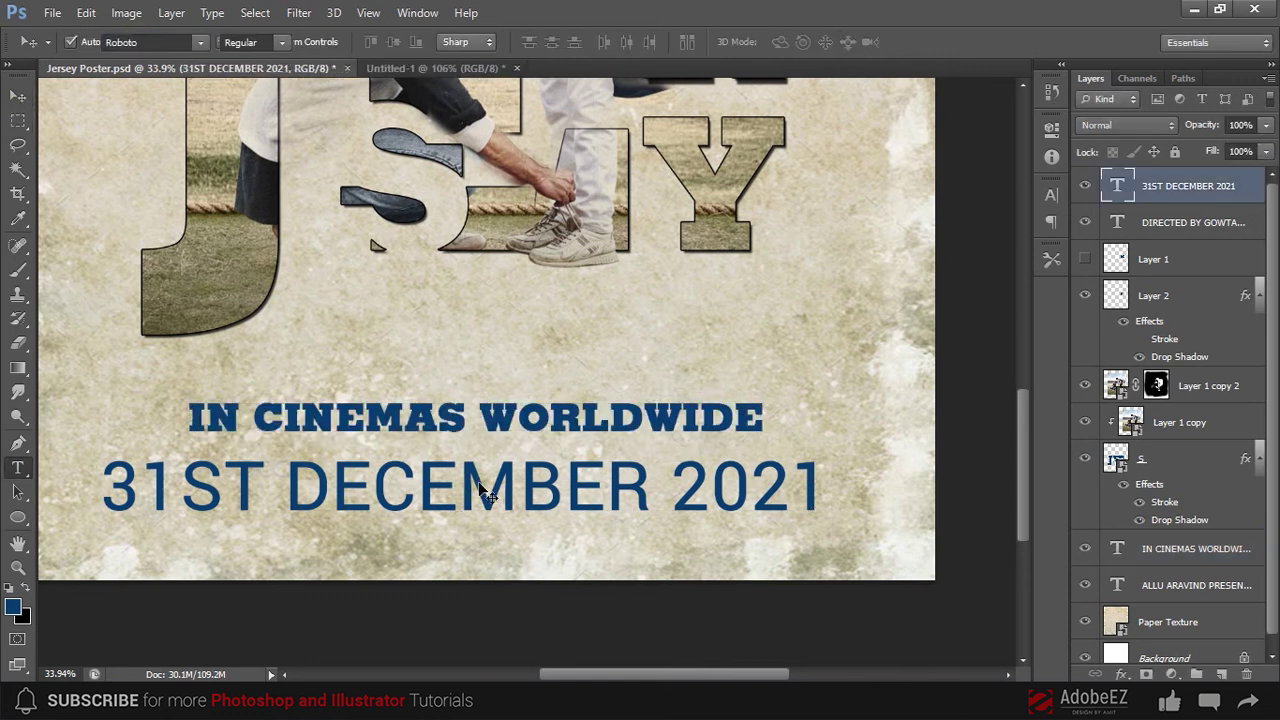
left_click(478, 485)
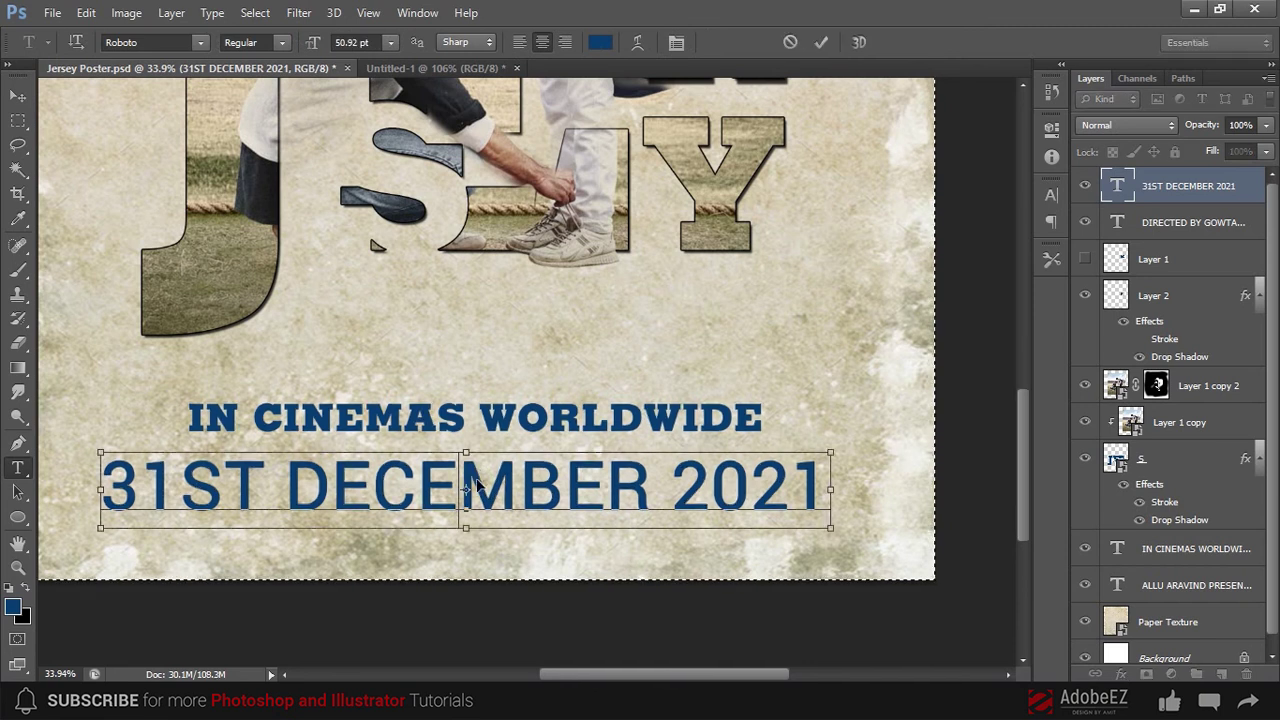
key("ctrl+Return")
key("v")
left_click(515, 648)
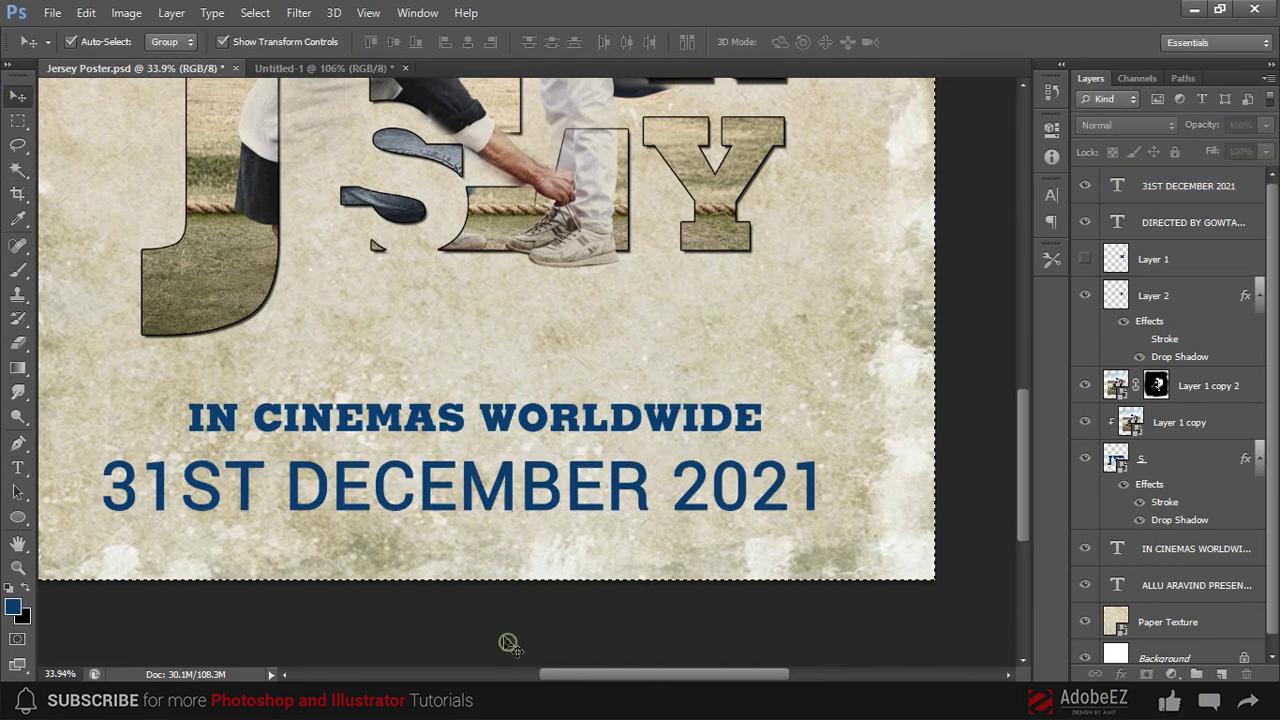
left_click(17, 467)
double_click(1117, 186)
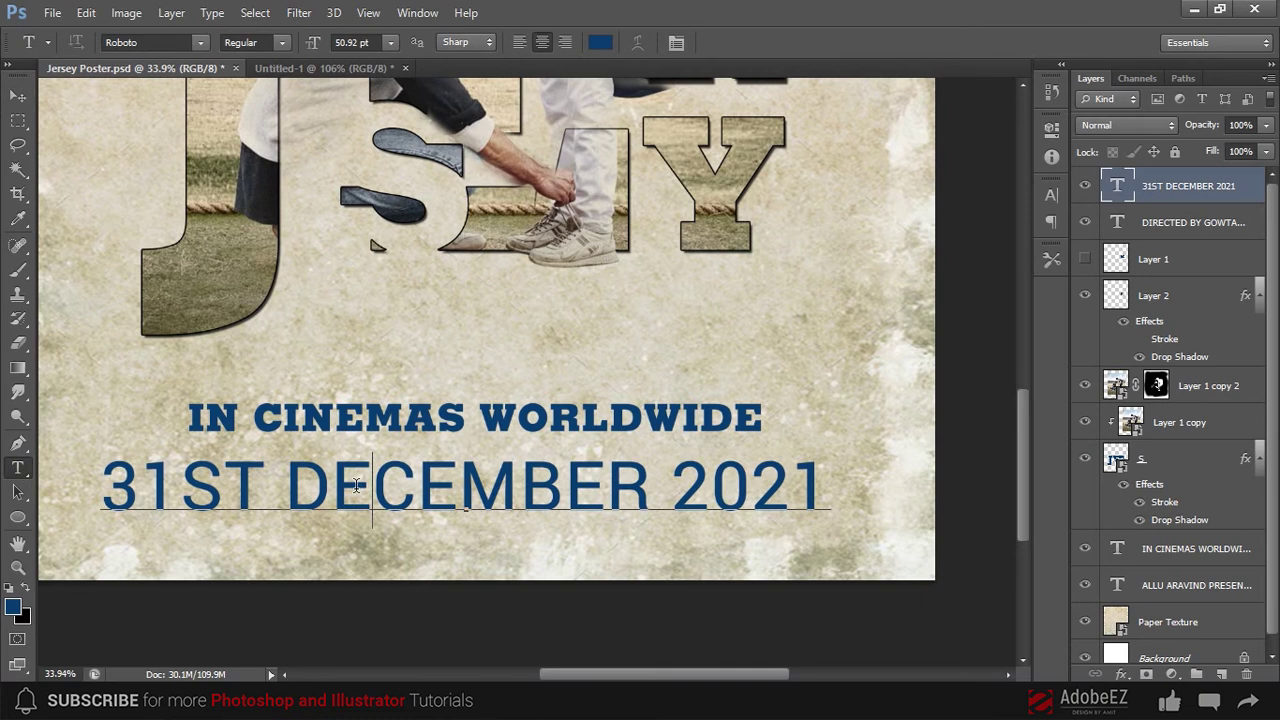
left_click(143, 42)
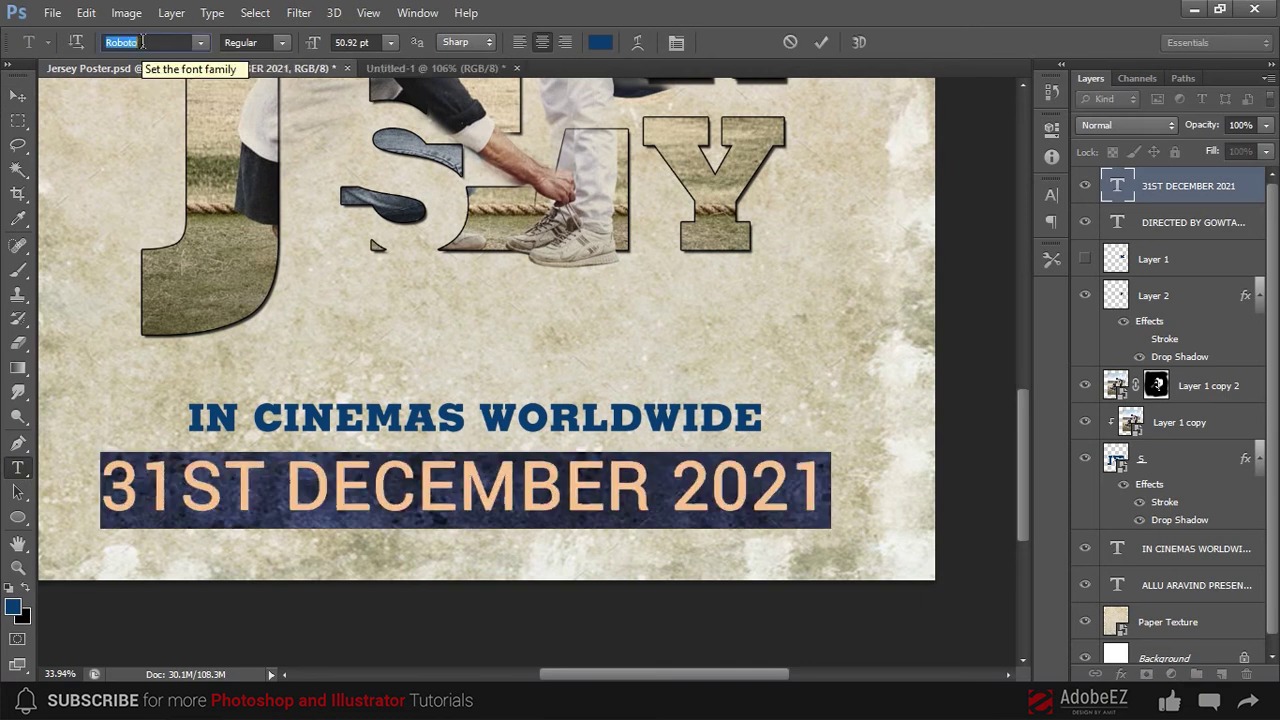
left_click(17, 97)
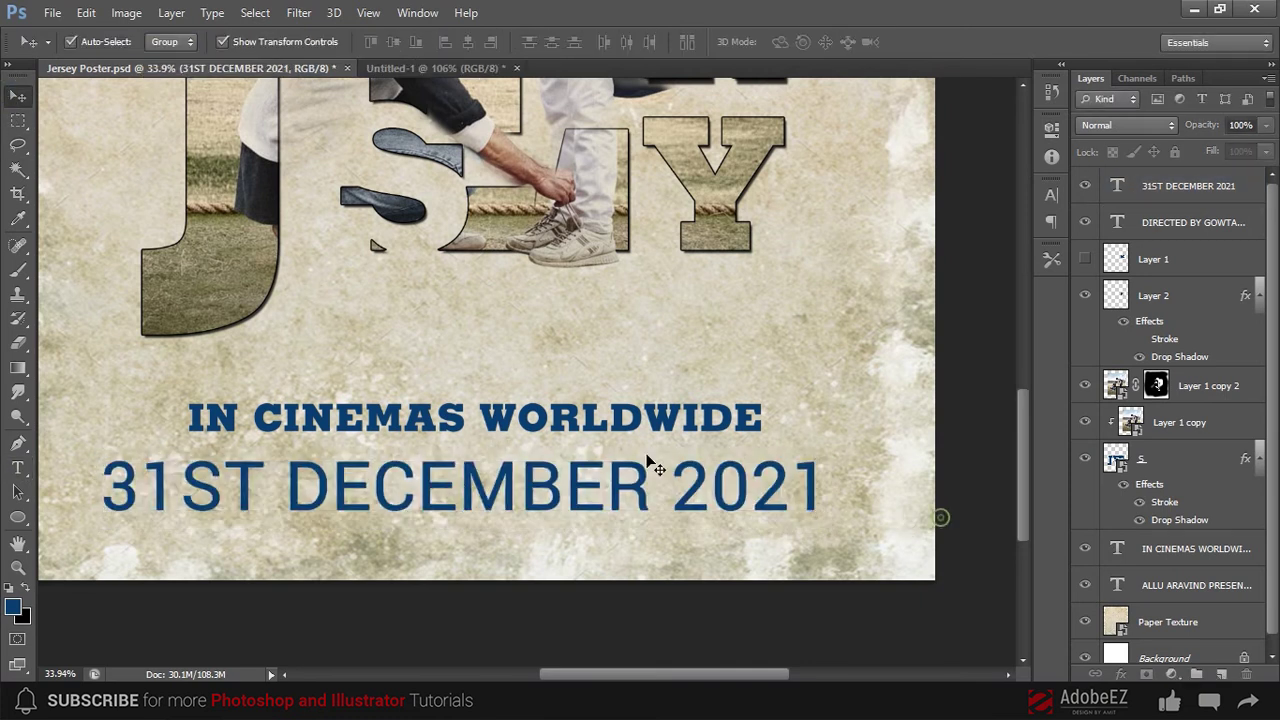
- Superscript the ST and give the whole 31ST DECEMBER 2021 line the Roboto Black weight
key("t")
left_click_drag(182, 488, 266, 488)
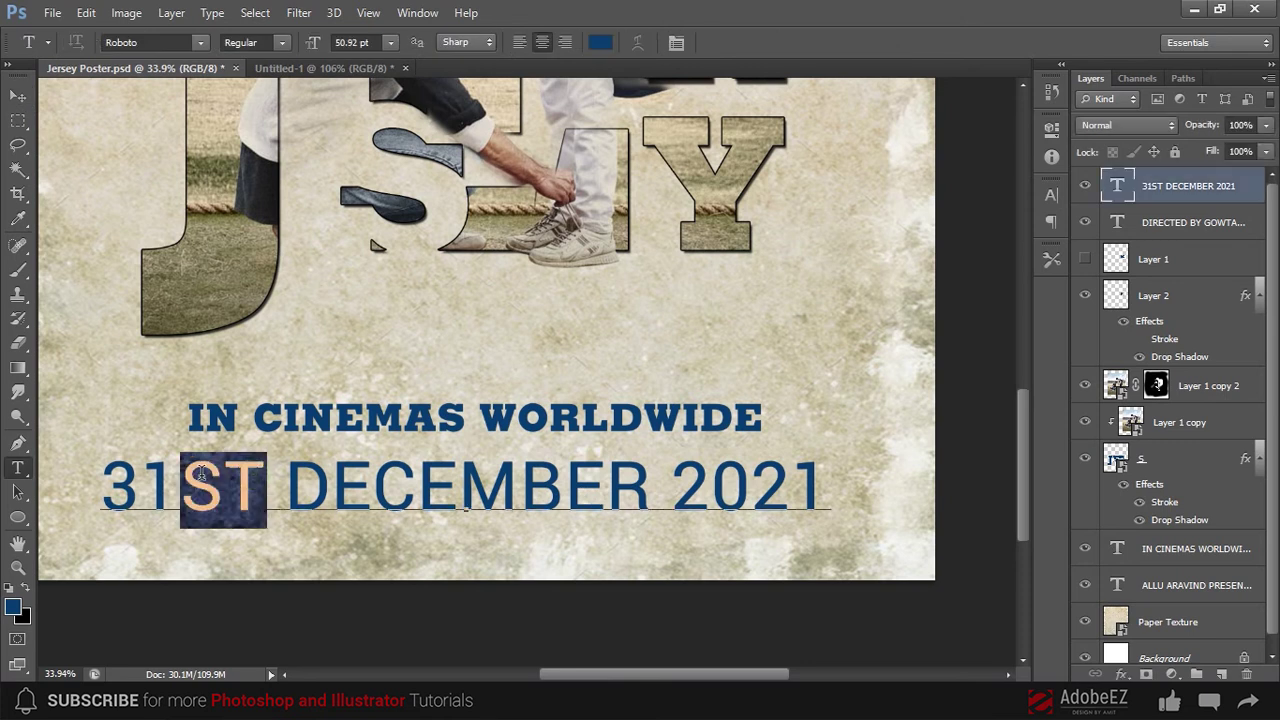
left_click(1051, 195)
left_click(941, 330)
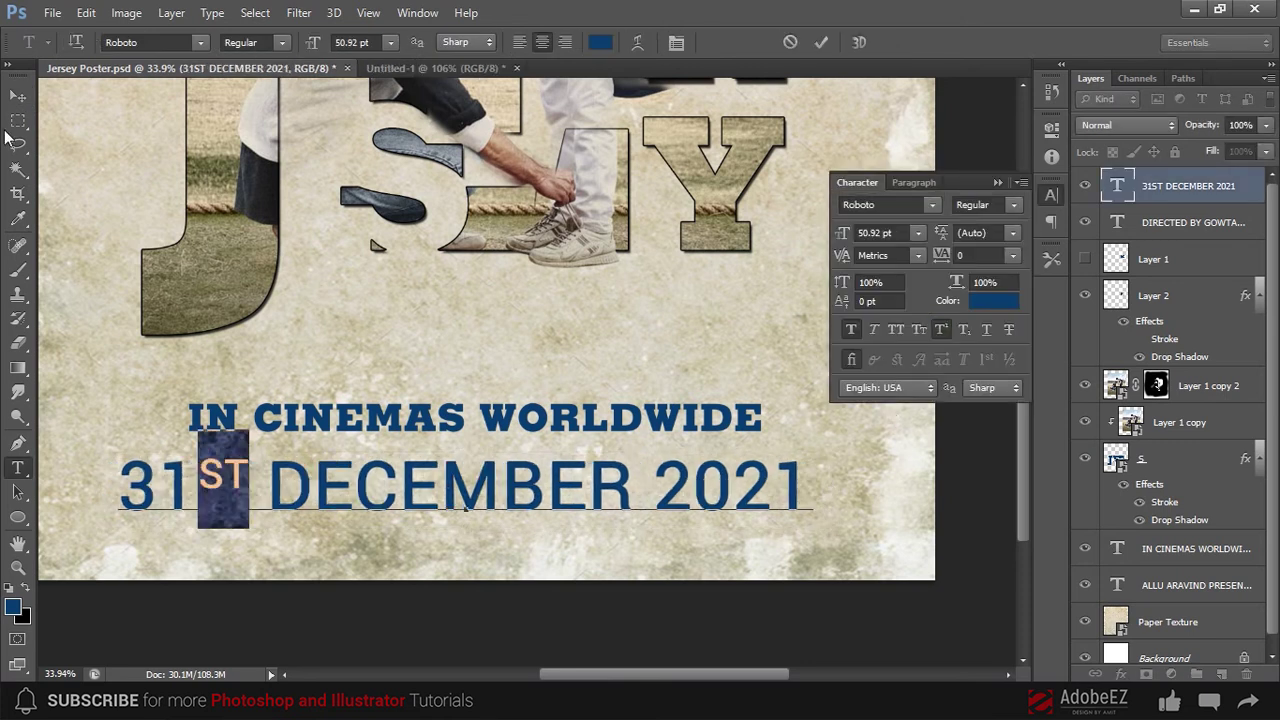
triple_click(404, 480)
key("ctrl+c")
left_click(1014, 204)
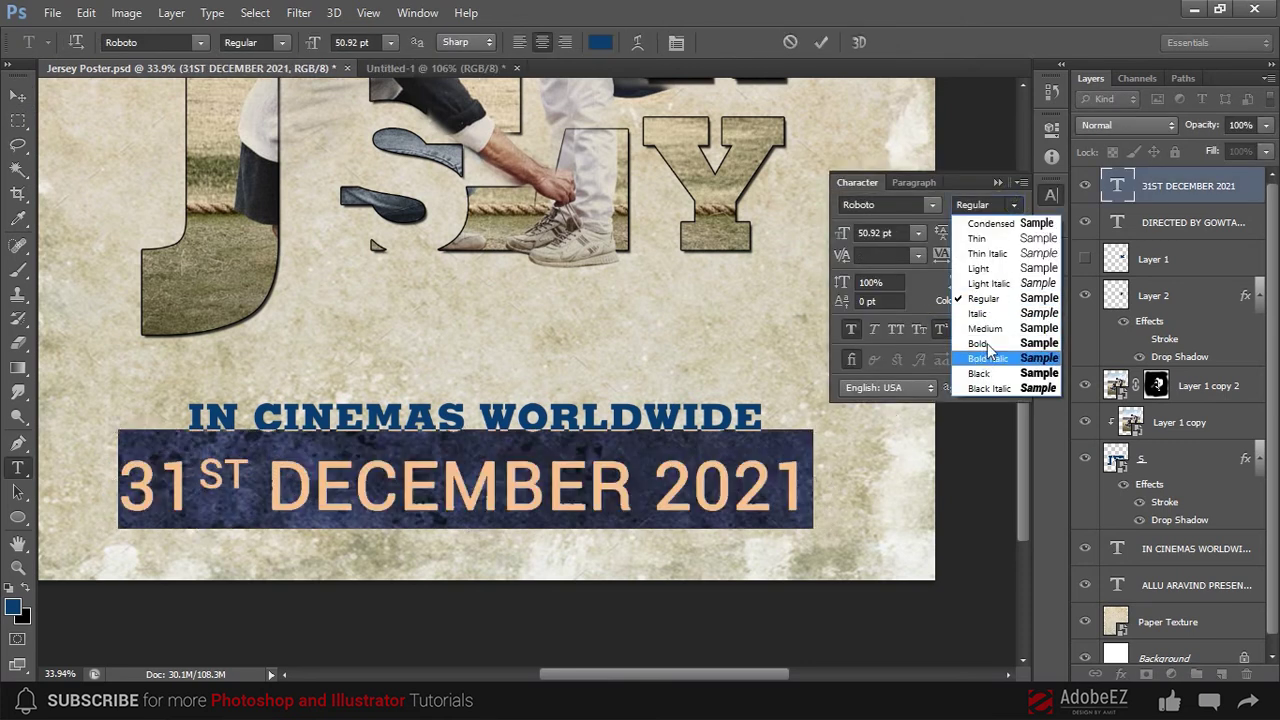
left_click(991, 376)
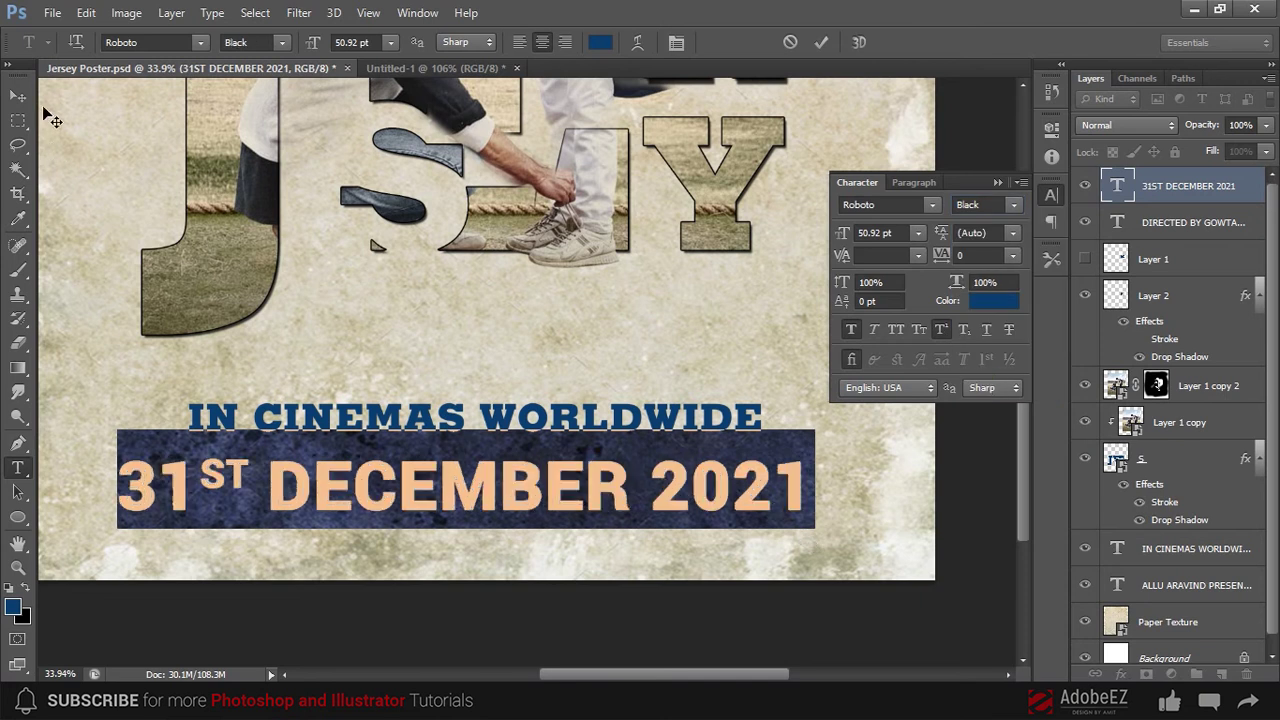
left_click(18, 95)
scroll(700, 623, "down", 3)
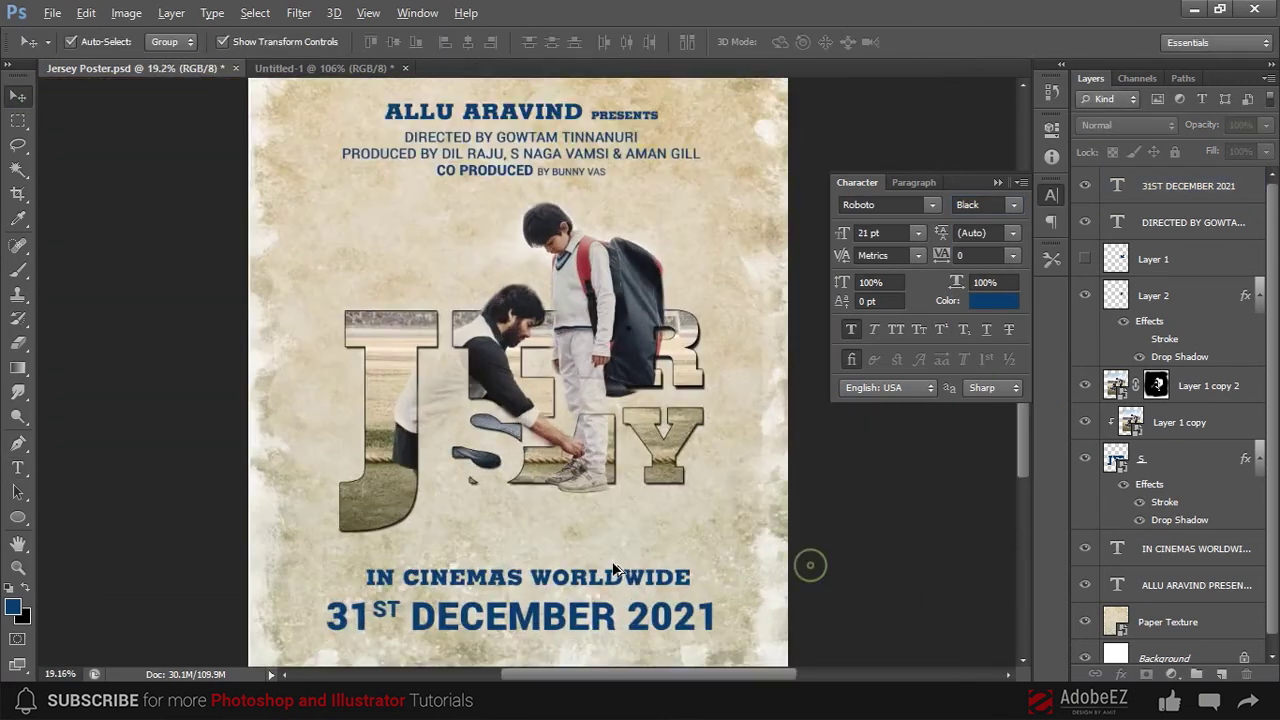
- Shrink IN CINEMAS WORLDWIDE to about 87.5%
scroll(614, 569, "up", 2)
left_click(612, 580)
key("ctrl+t")
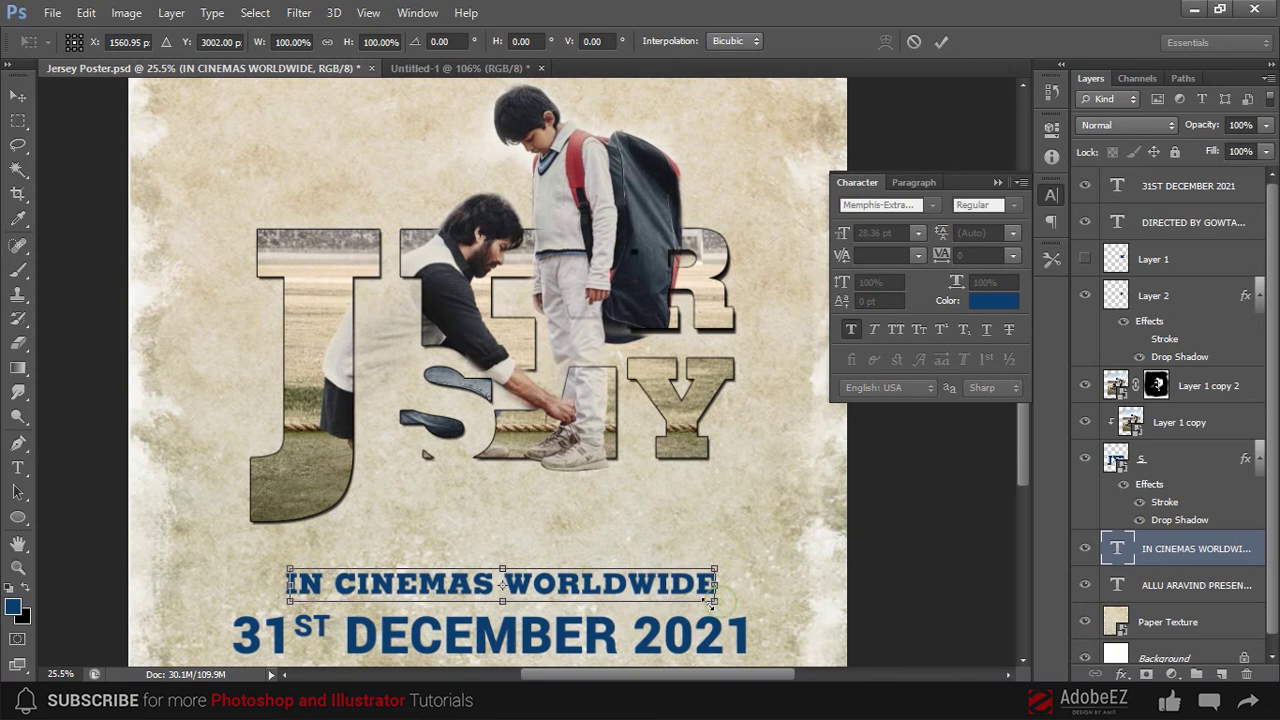
left_click_drag(710, 603, 694, 605)
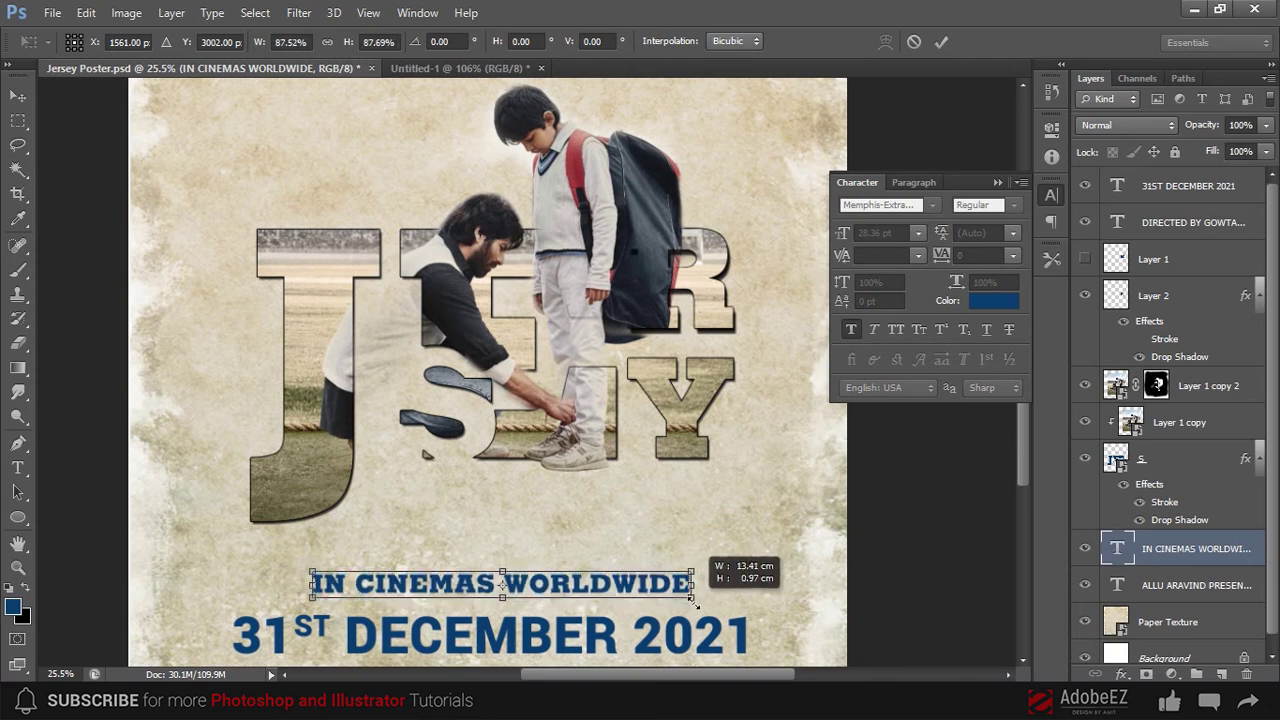
key("Return")
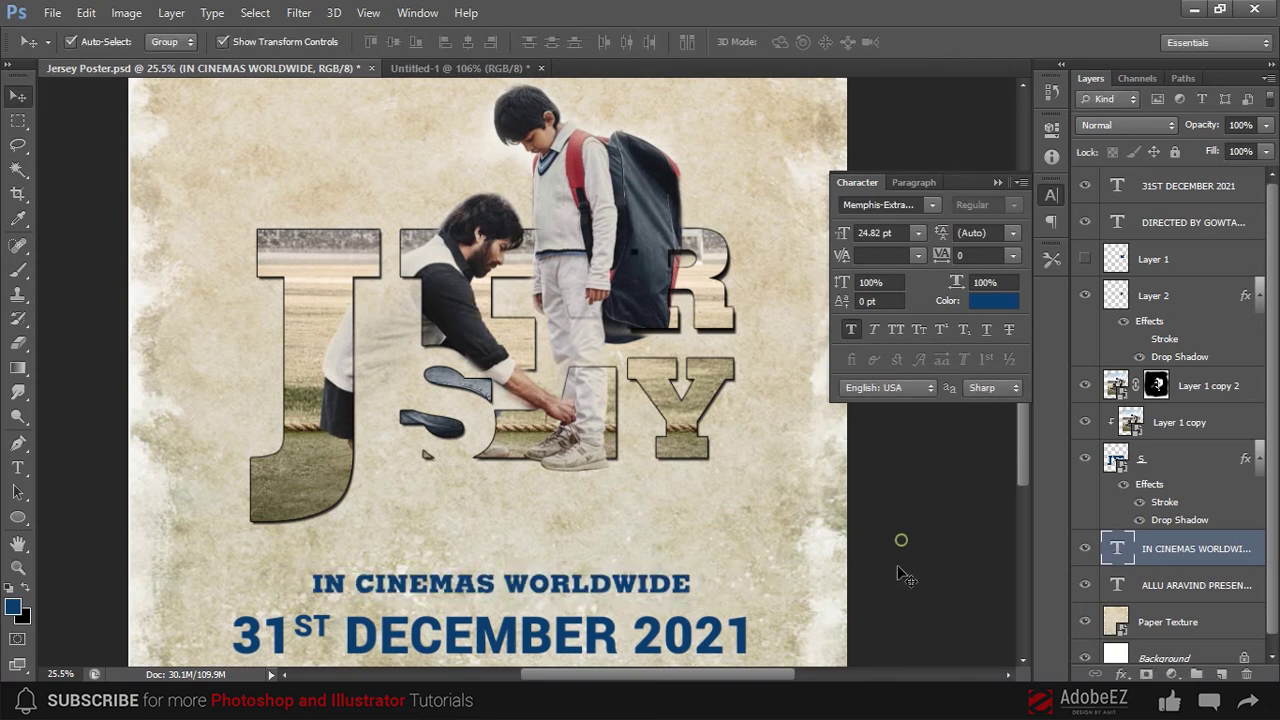
- Move the date above the tagline and place a copy of IN CINEMAS WORLDWIDE beneath it
scroll(663, 503, "up", 2)
scroll(598, 510, "up", 1)
mouse_move(598, 510)
left_mouse_down()
mouse_move(652, 452)
mouse_move(632, 278)
left_mouse_up()
mouse_move(626, 378)
left_mouse_down()
mouse_move(614, 435)
mouse_move(630, 455)
left_mouse_up()
key("ctrl+z")
left_click_drag(616, 380, 616, 471)
key("alt+Tab")
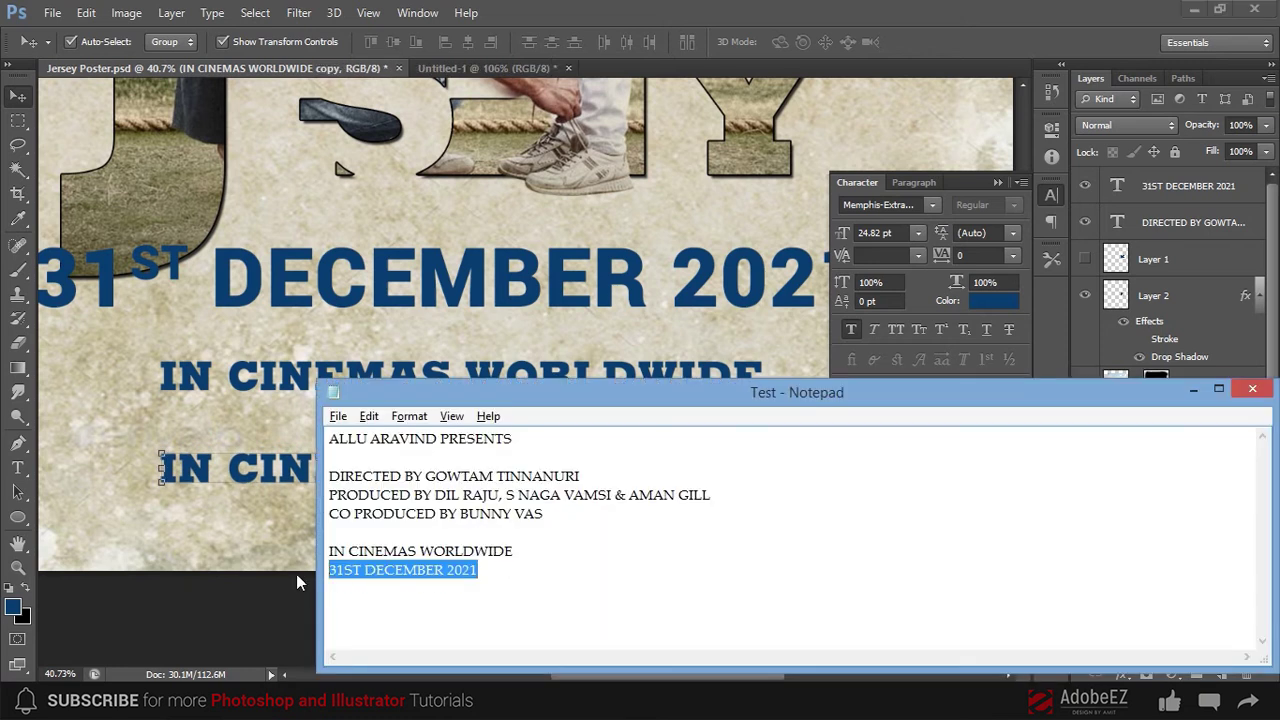
- Replace the copied tagline's text with 31ST DECEMBER 2021, making ST superscript
key("alt+Tab")
key("t")
left_click(412, 470)
key("ctrl+a")
key("ctrl+v")
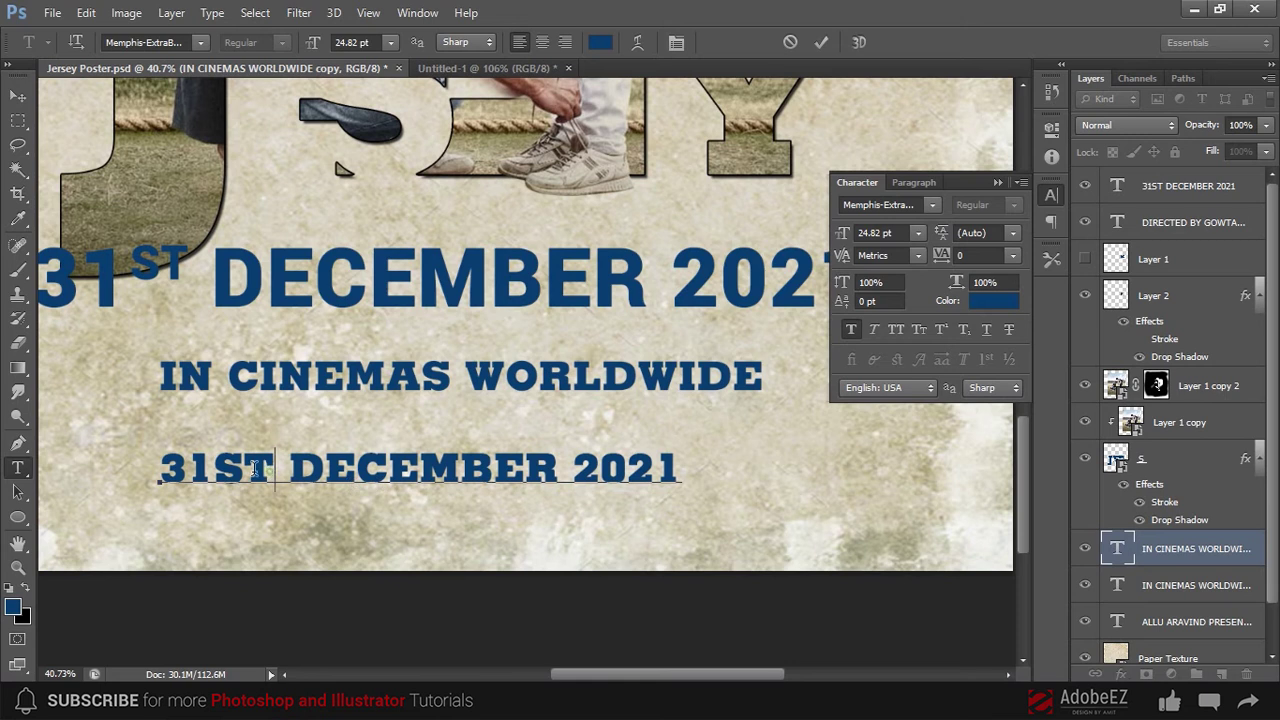
key("ctrl+shift+plus")
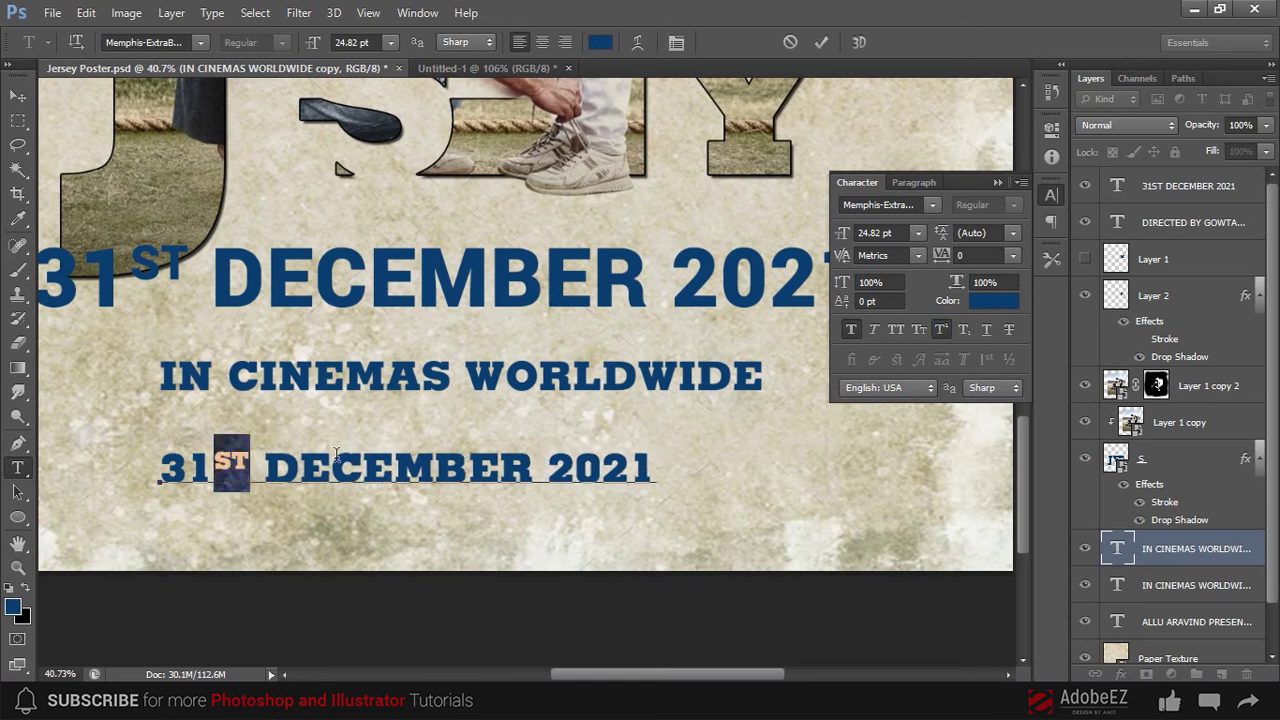
left_click(18, 95)
- Delete the oversized old date layer and enlarge the new date line to about 179%
left_click(543, 286)
key("Delete")
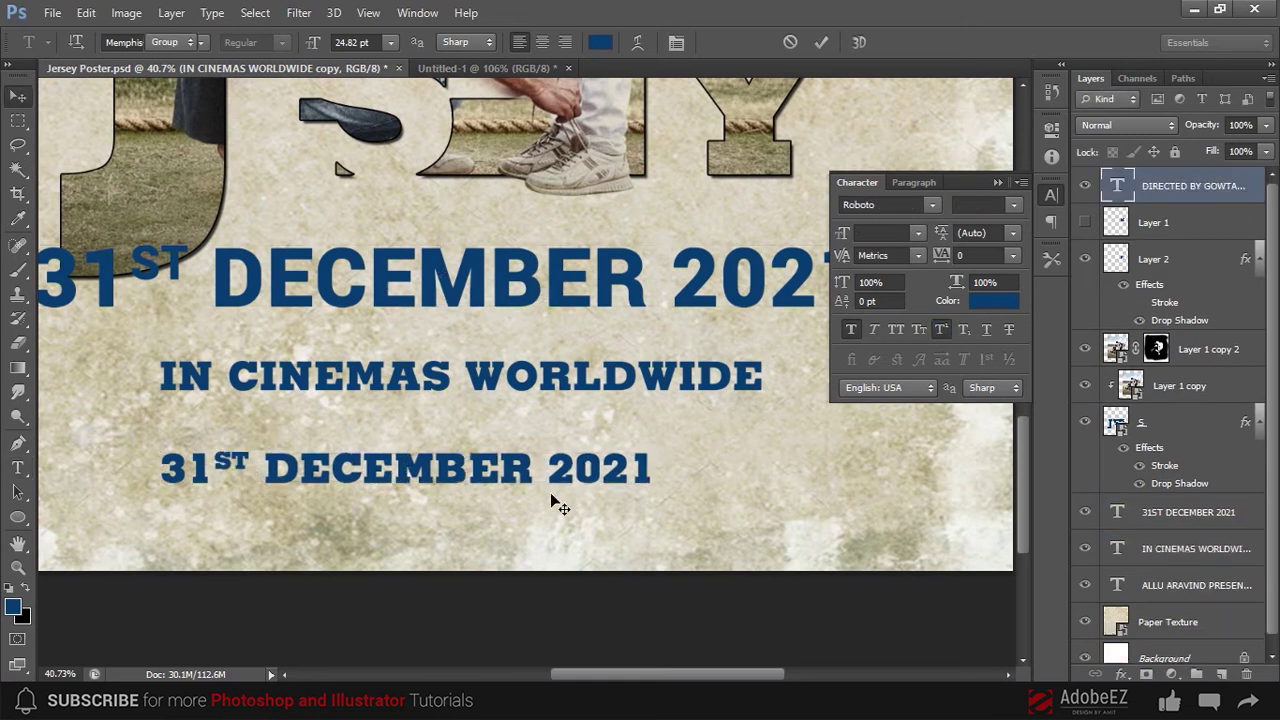
left_click(578, 483)
key("ctrl+t")
scroll(652, 480, "down", 5)
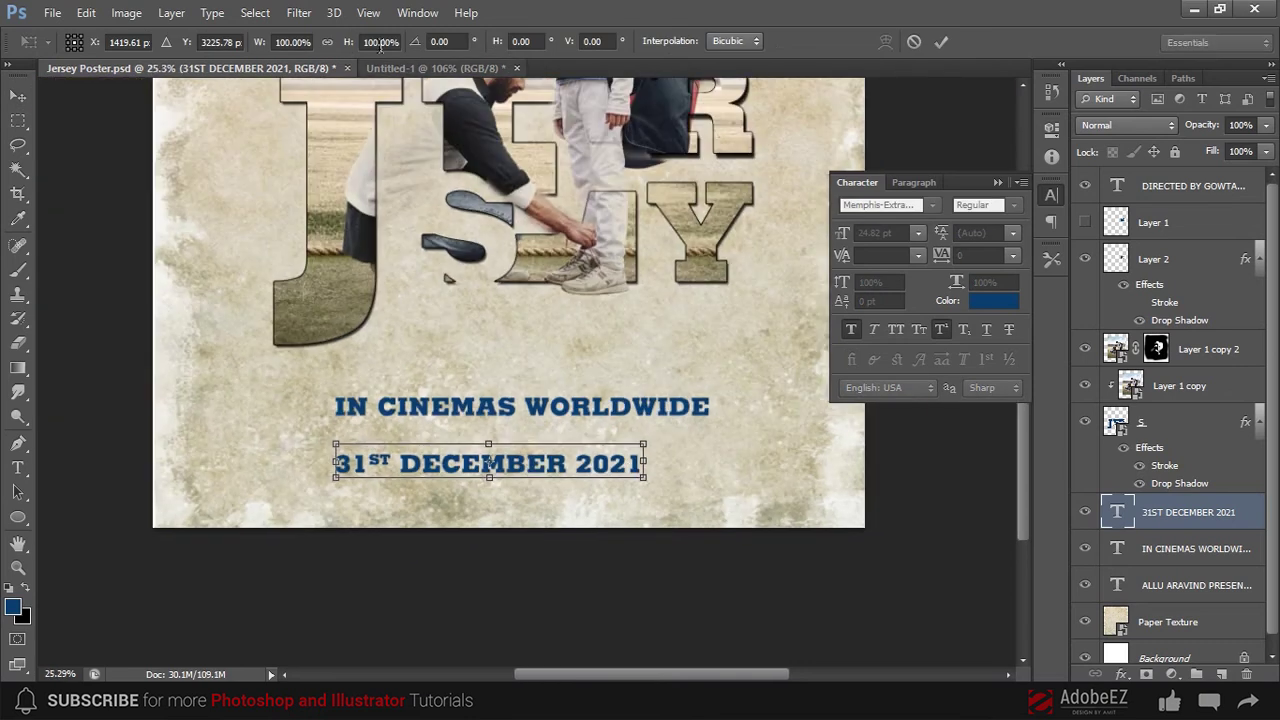
mouse_move(647, 484)
left_mouse_down()
mouse_move(769, 495)
mouse_move(744, 452)
left_mouse_up()
key("Return")
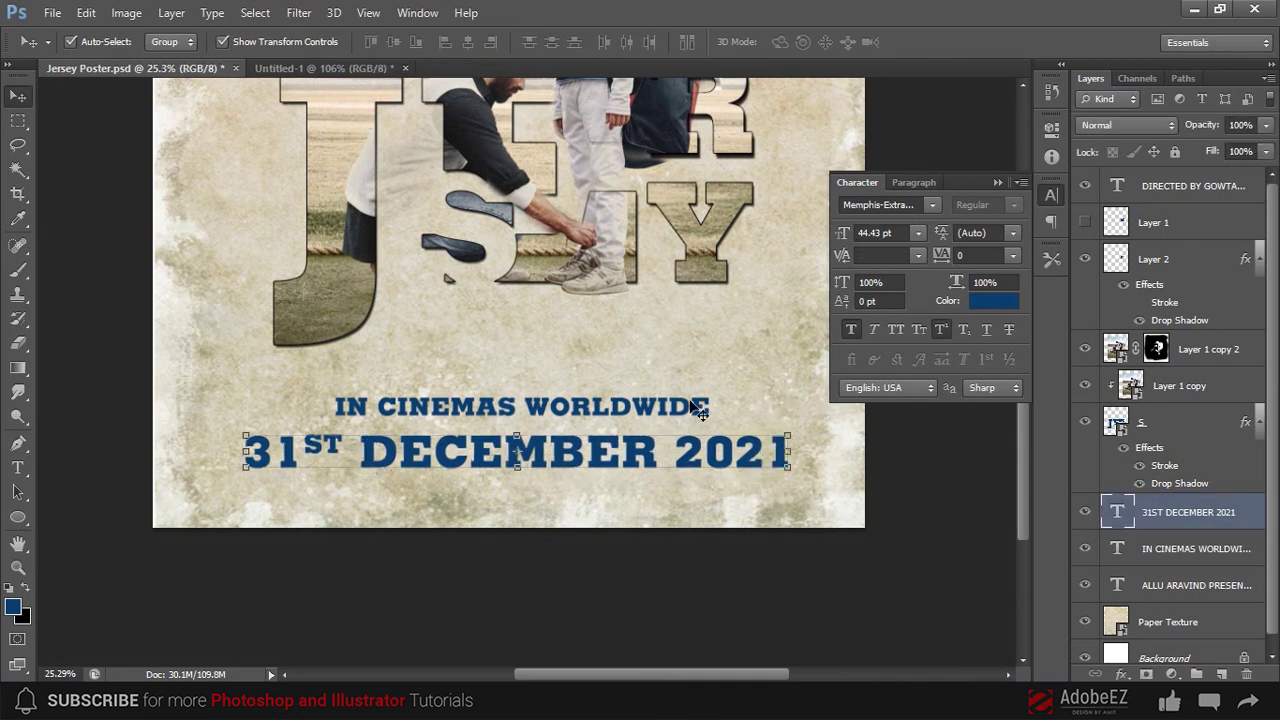
- Shift the date and IN CINEMAS WORLDWIDE together slightly down and left
left_click(697, 409, "shift")
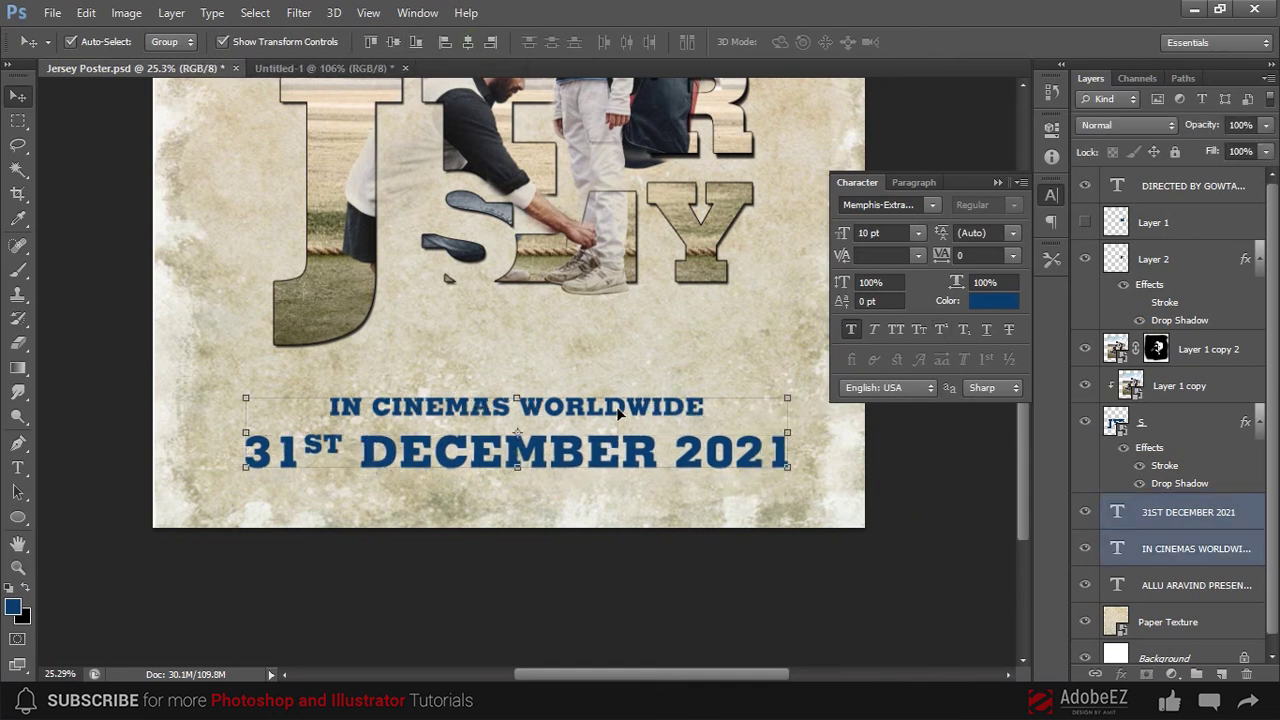
left_click_drag(615, 415, 611, 422)
left_click(738, 584)
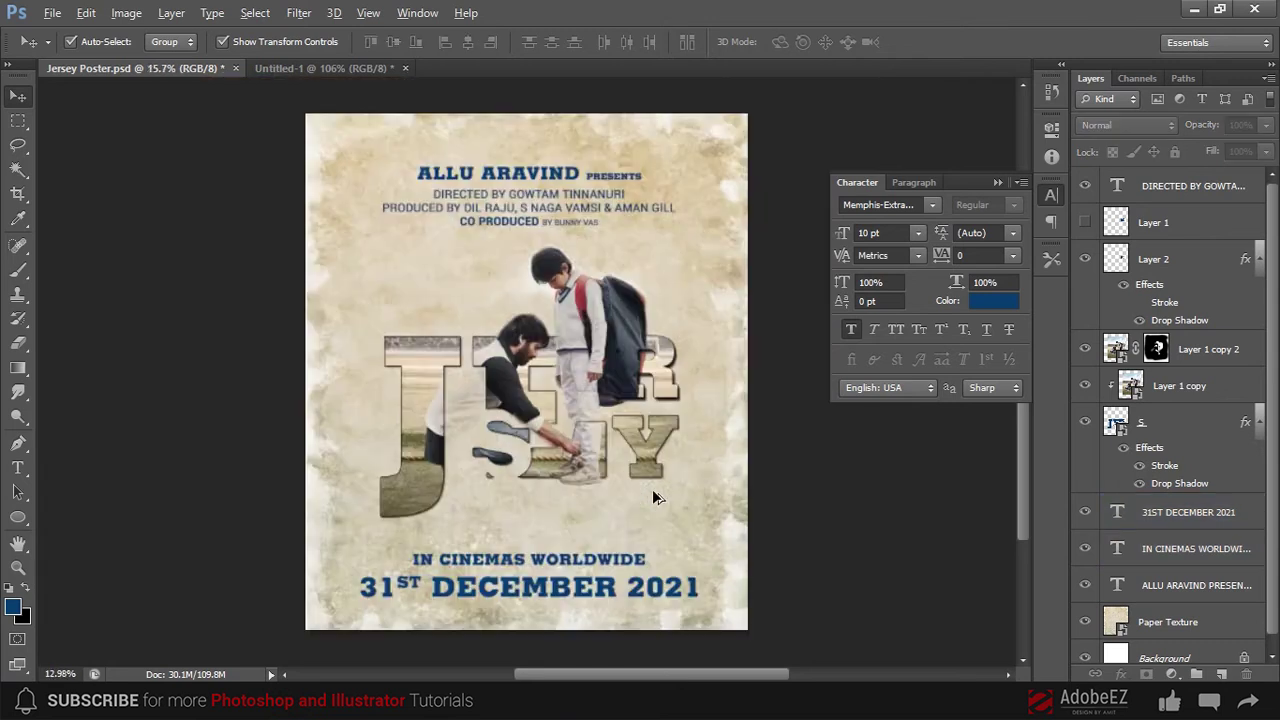
scroll(735, 514, "down", 2)
scroll(713, 447, "up", 1)
scroll(713, 447, "down", 1)
- In the Untitled-1 reference poster, marquee-select the top-right BRAT and SITHARA logos
left_click(333, 70)
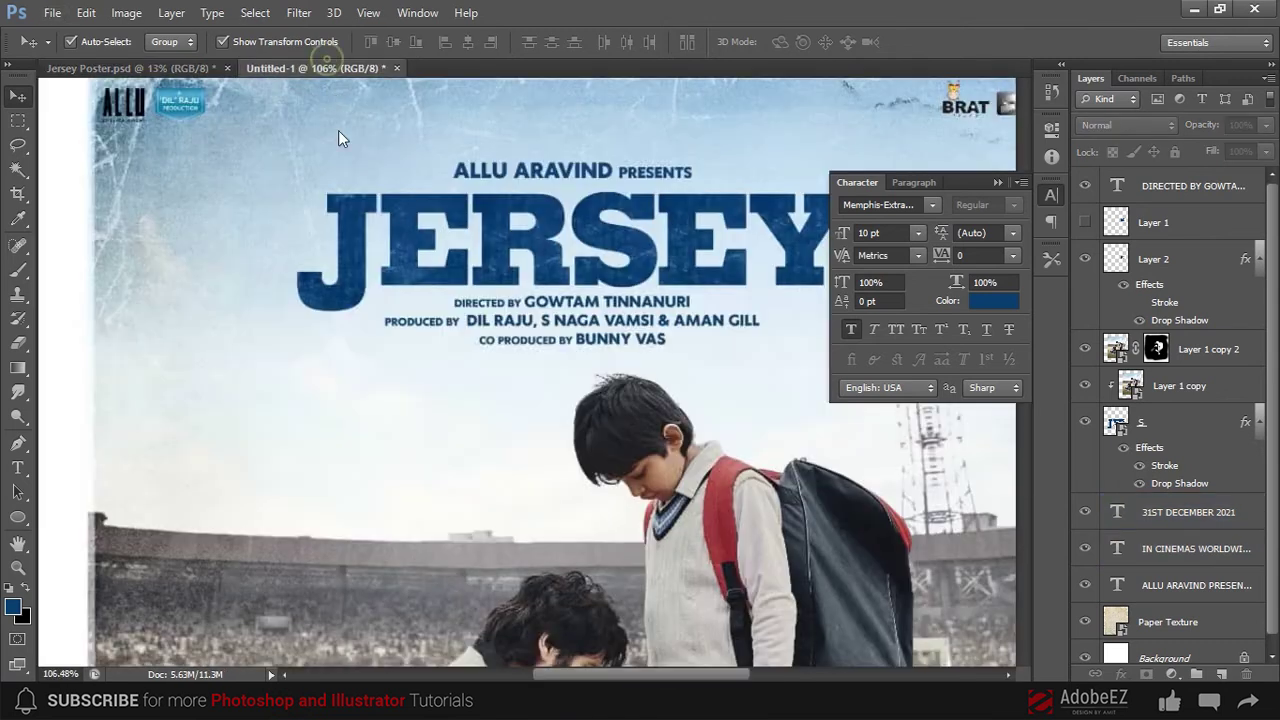
scroll(600, 200, "up", 2)
scroll(645, 205, "up", 2)
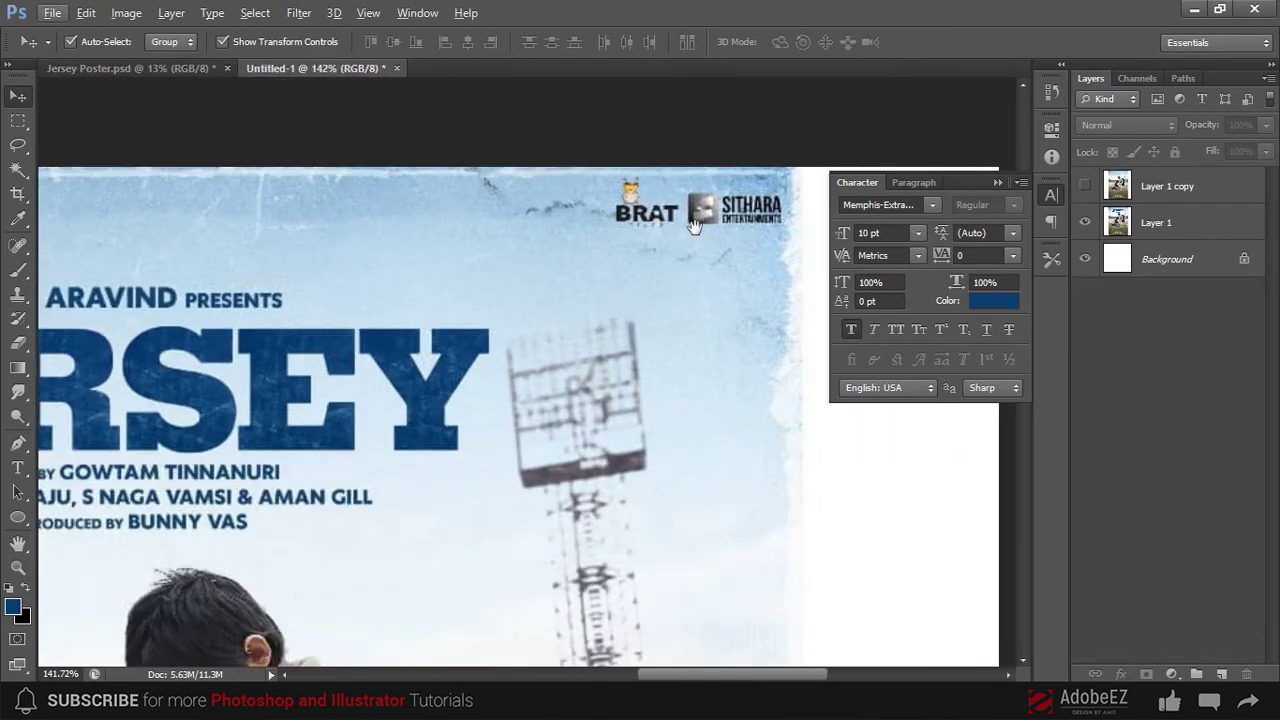
left_click_drag(695, 227, 600, 247)
left_click(1156, 222)
key("m")
left_click_drag(498, 190, 688, 256)
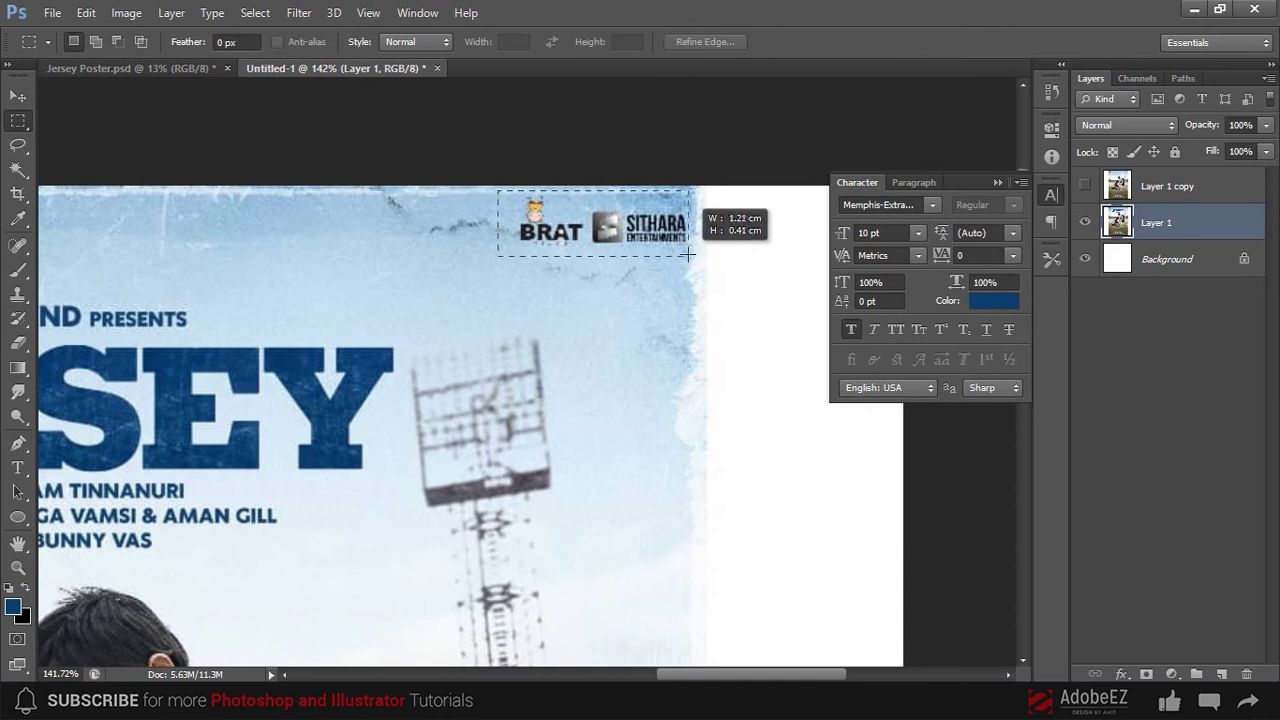
- Copy the BRAT and SITHARA logos into Jersey Poster, enlarged to about 270% in the top-right corner
key("ctrl+j")
key("v")
mouse_move(600, 235)
left_mouse_down()
mouse_move(183, 72)
mouse_move(641, 200)
left_mouse_up()
scroll(641, 295, "up", 3)
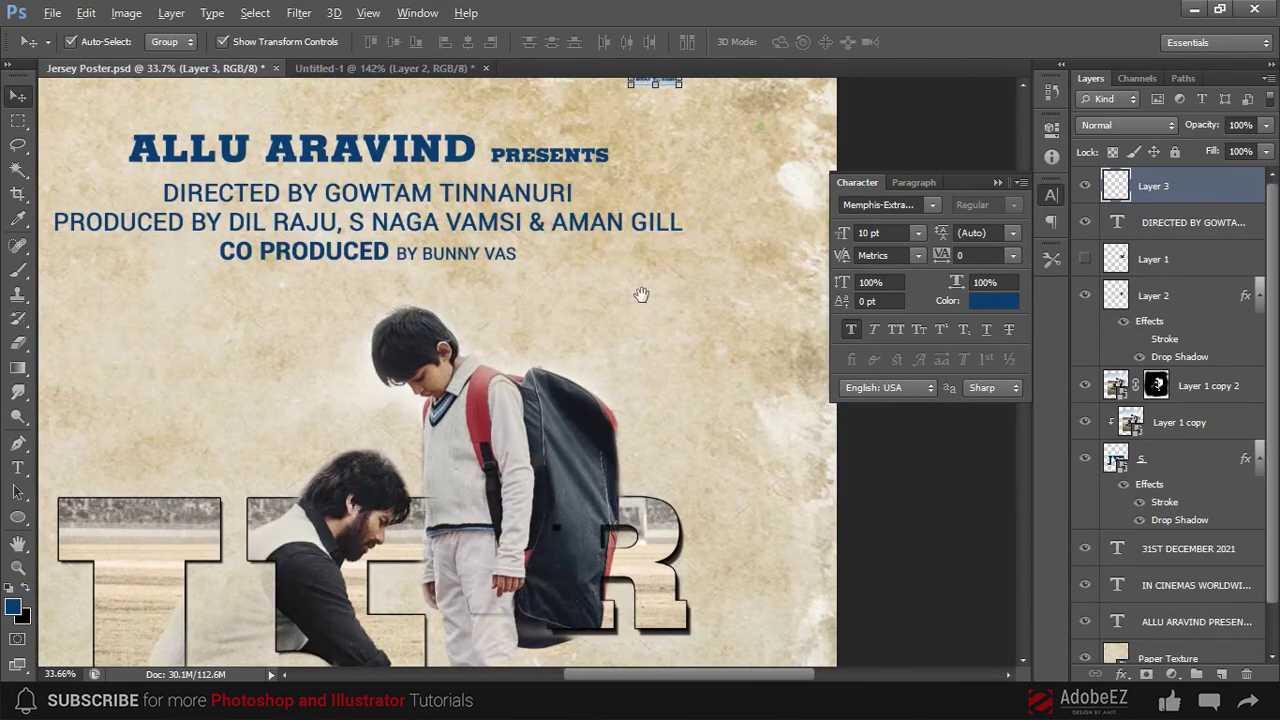
left_click_drag(641, 295, 454, 534)
mouse_move(503, 325)
left_mouse_down()
mouse_move(554, 354)
mouse_move(620, 362)
left_mouse_up()
key("Return")
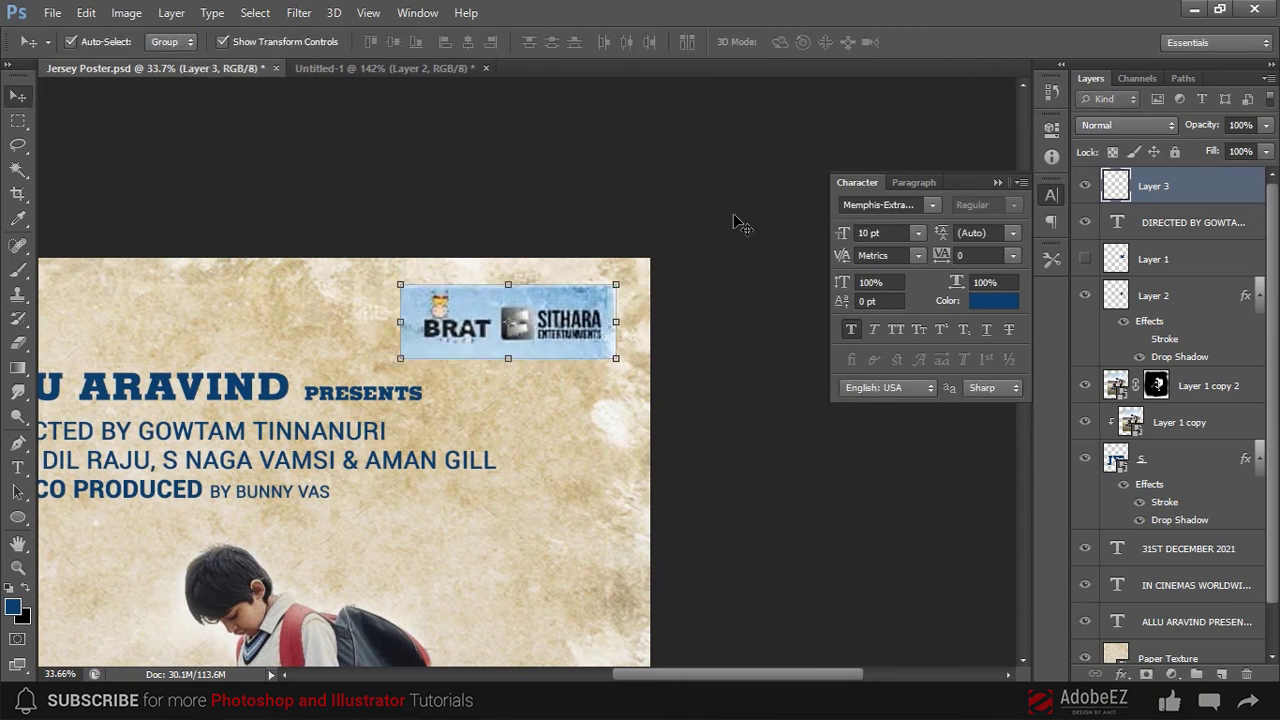
- Set the logos layer to Luminosity and add a layer mask for softening its edges
left_click(1127, 125)
left_click(1103, 620)
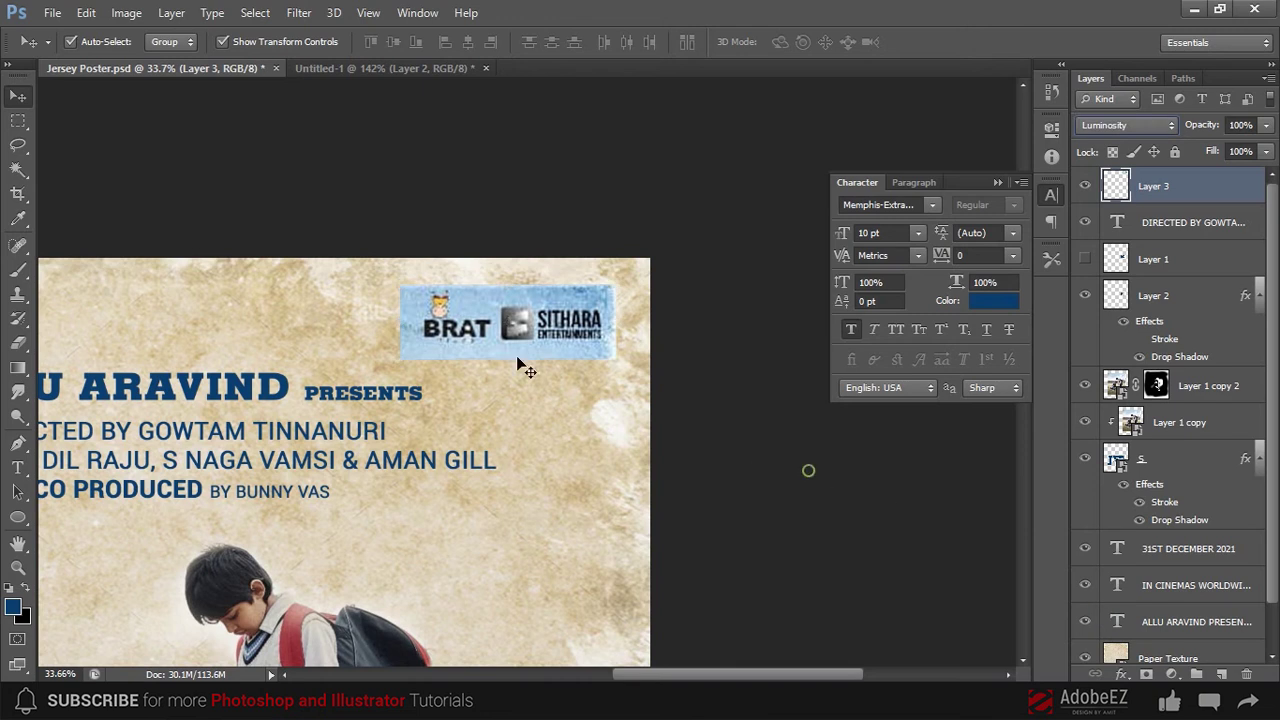
scroll(527, 370, "up", 2)
scroll(690, 212, "down", 2)
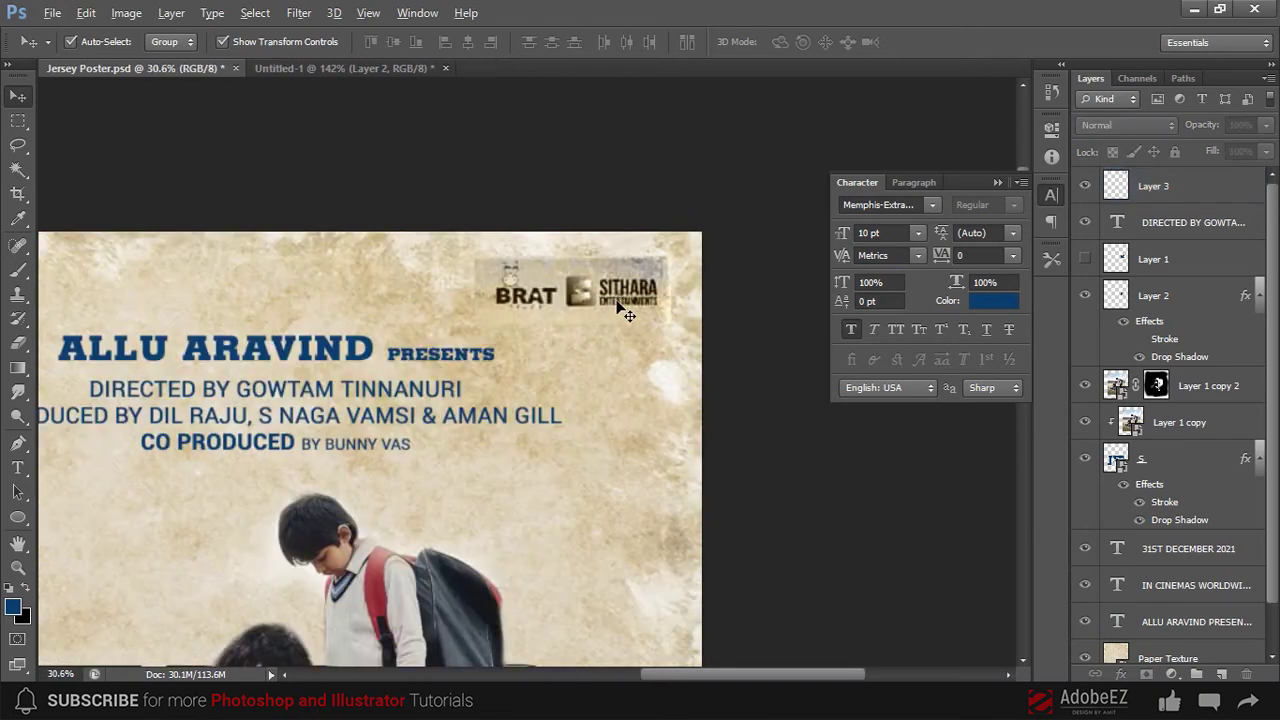
left_click(1146, 674)
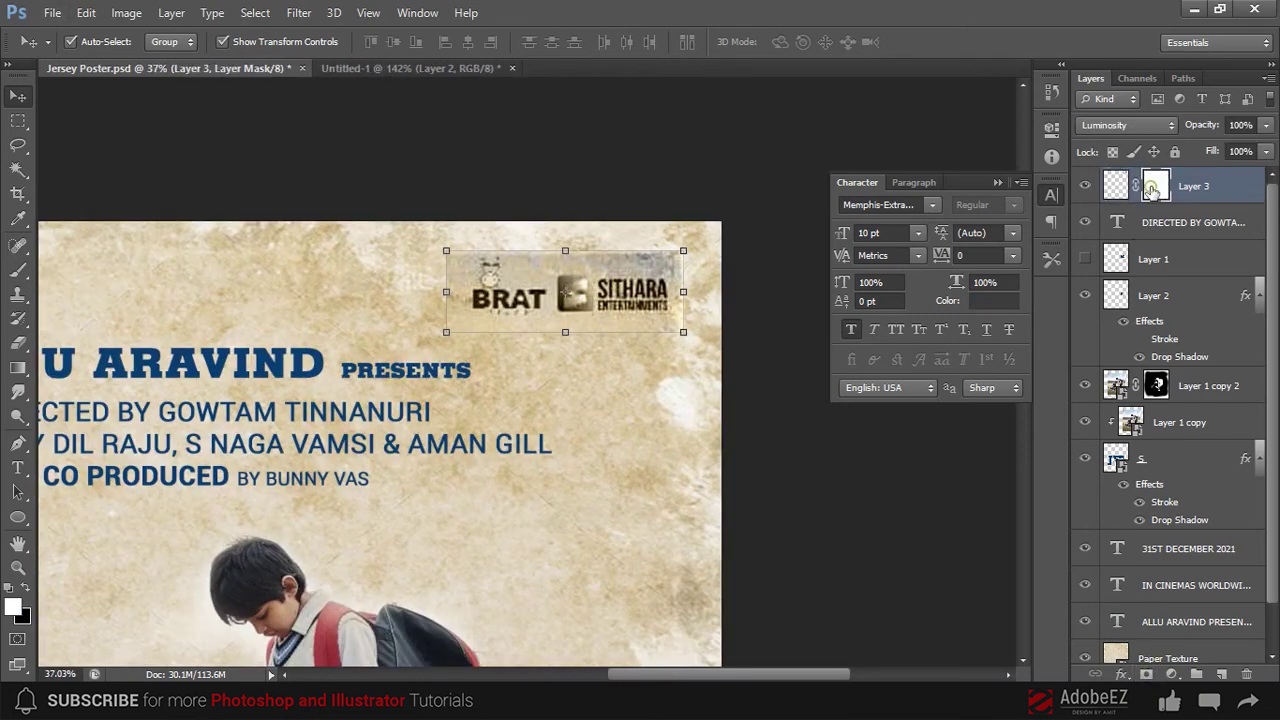
key("e")
scroll(644, 210, "up", 2)
right_click(638, 226)
left_click(760, 374)
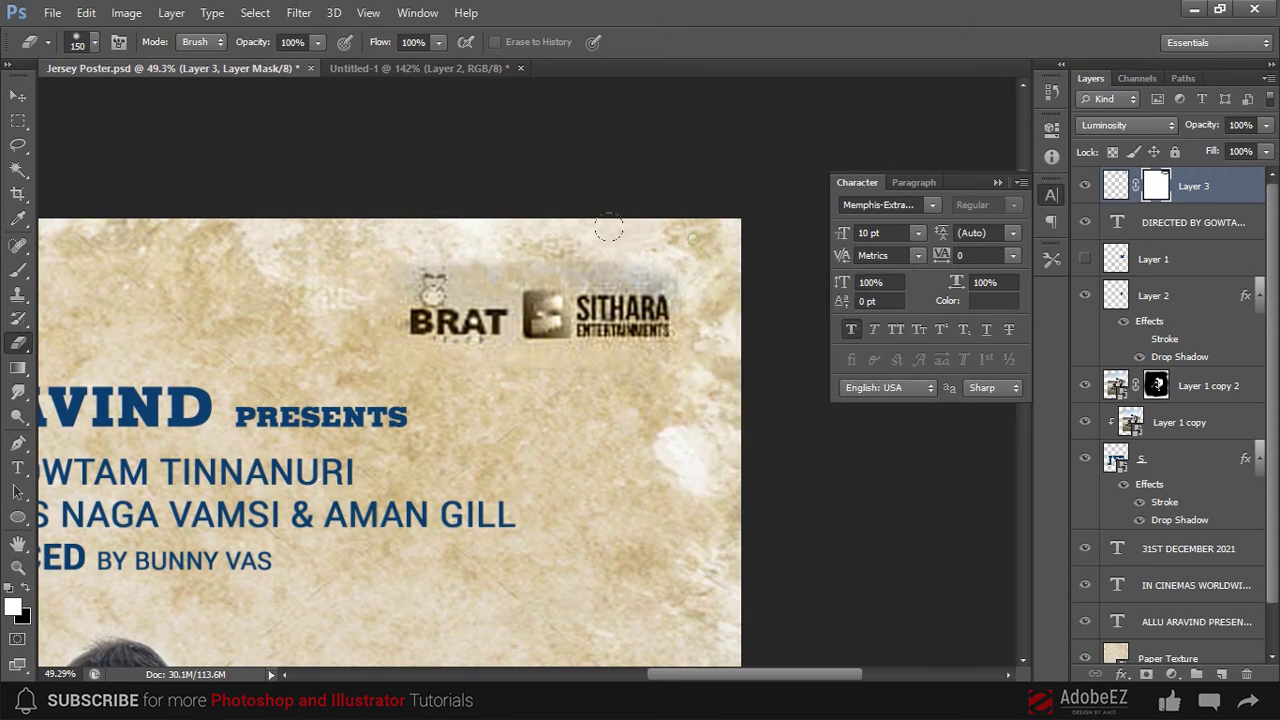
left_click(18, 96)
left_click(414, 68)
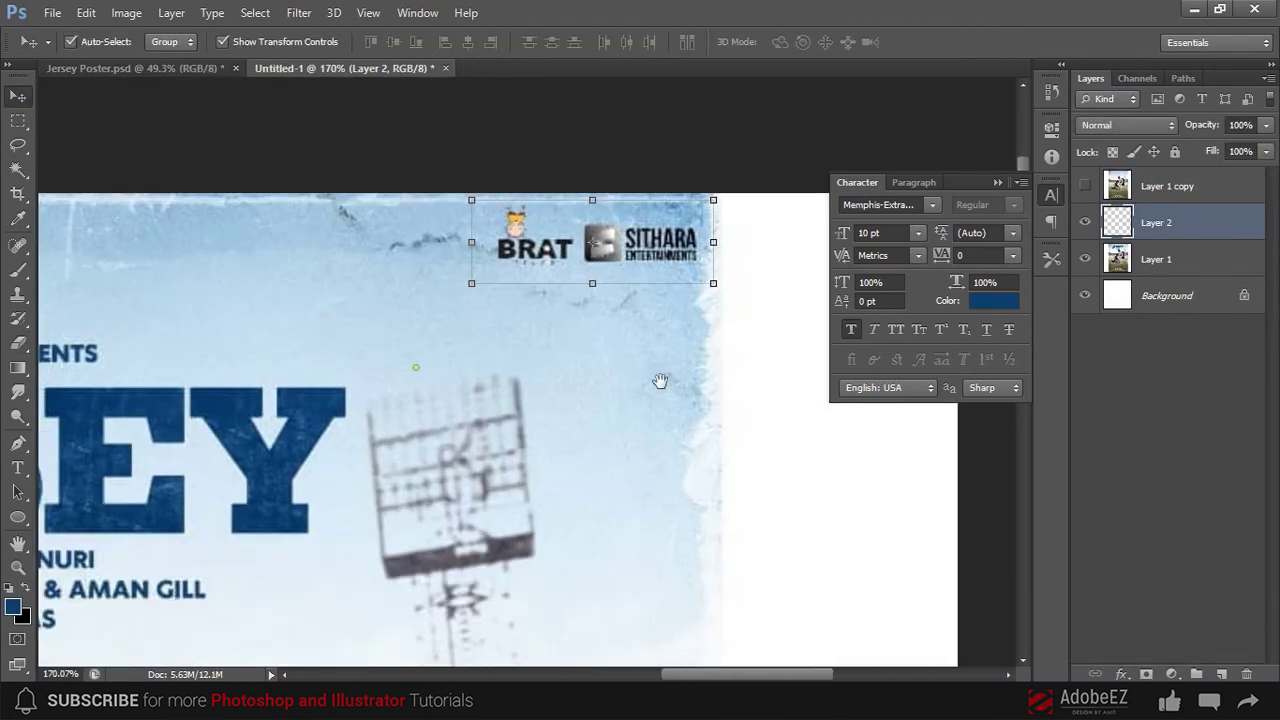
- Marquee the two top-left production logos in the reference poster and copy them to a new layer
left_click_drag(150, 322, 560, 322)
left_click(561, 323)
key("m")
left_click_drag(550, 256, 341, 354)
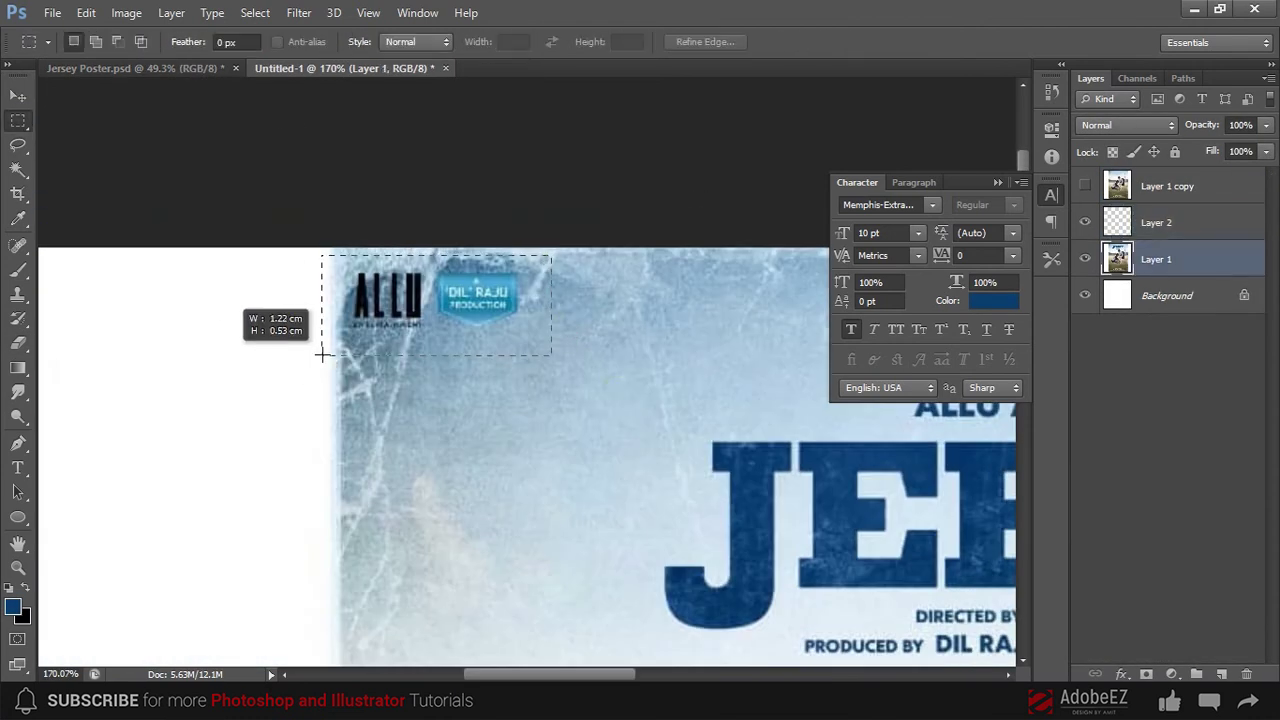
key("ctrl+j")
left_click_drag(488, 314, 527, 281)
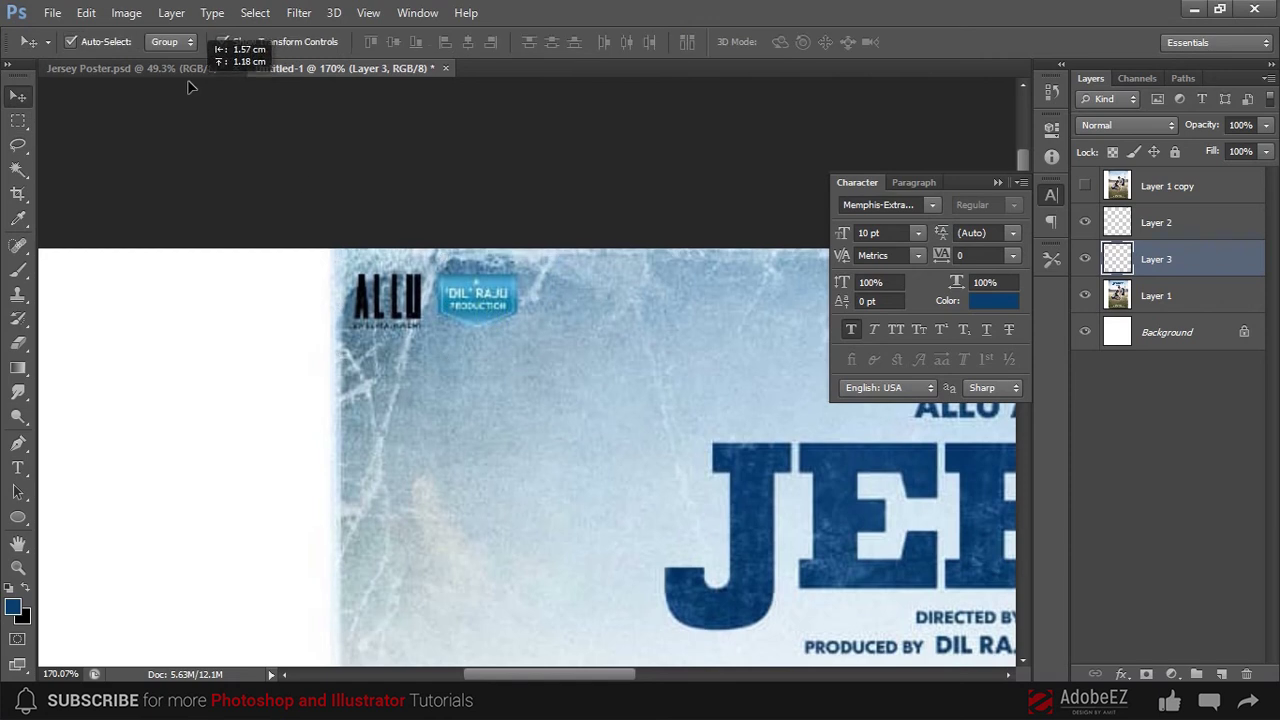
scroll(527, 281, "down", 1)
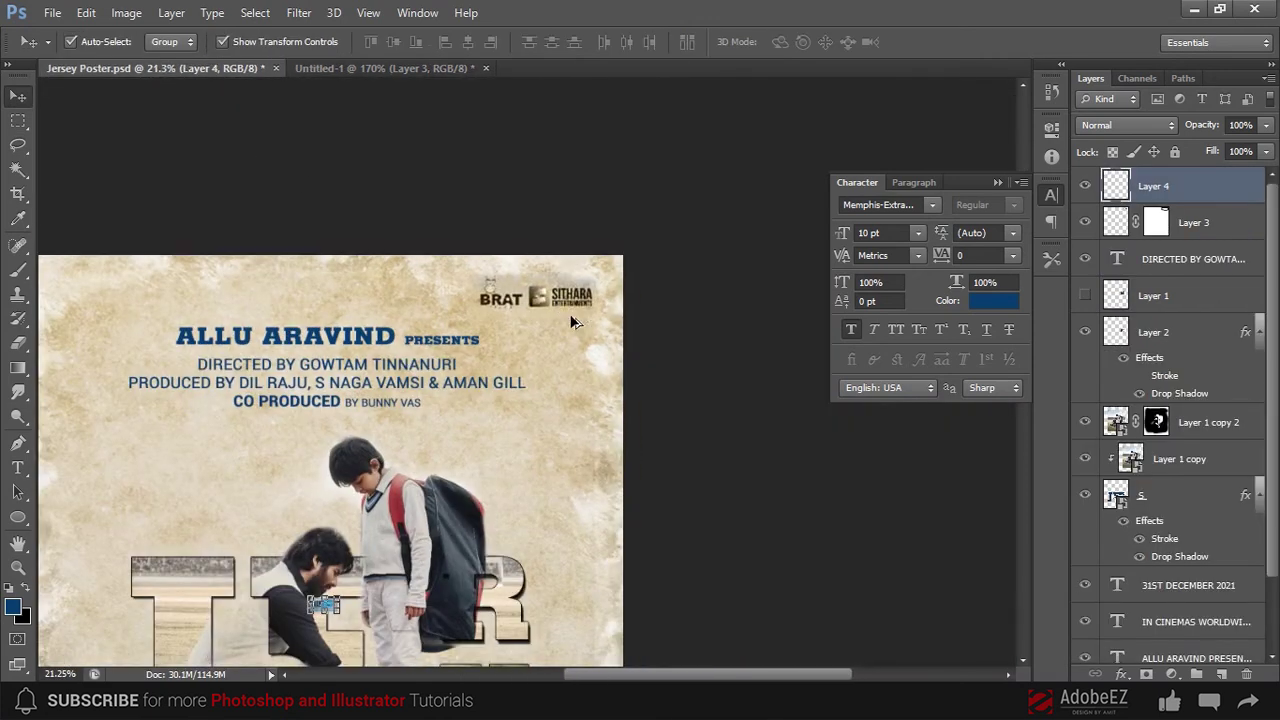
scroll(527, 281, "down", 1)
scroll(527, 281, "down", 1)
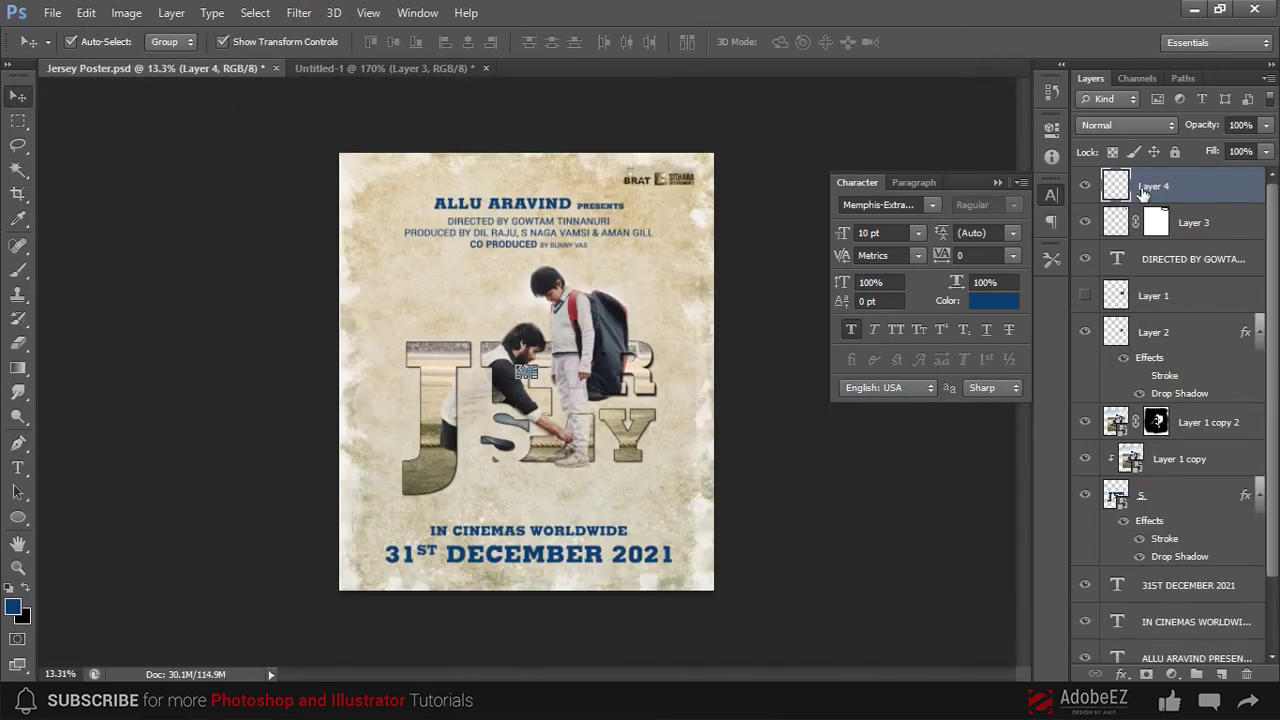
key("ctrl+t")
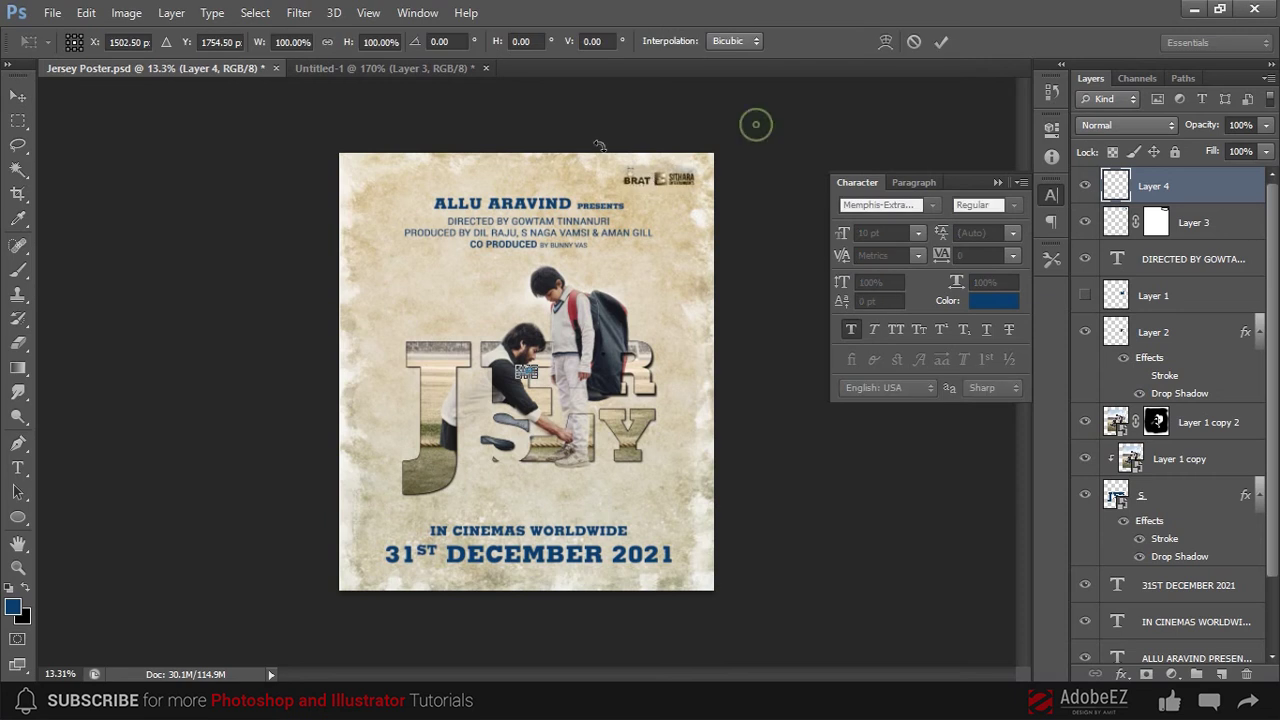
scroll(663, 94, "up", 2)
scroll(683, 106, "up", 2)
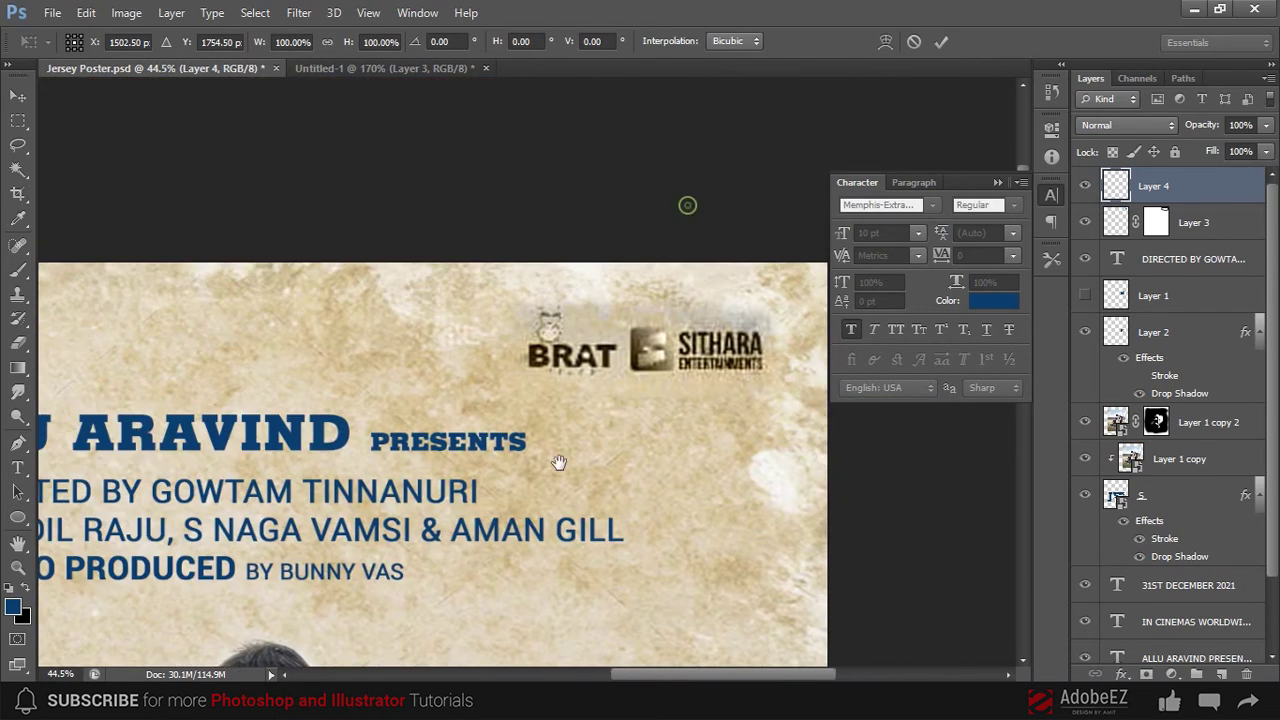
key("Return")
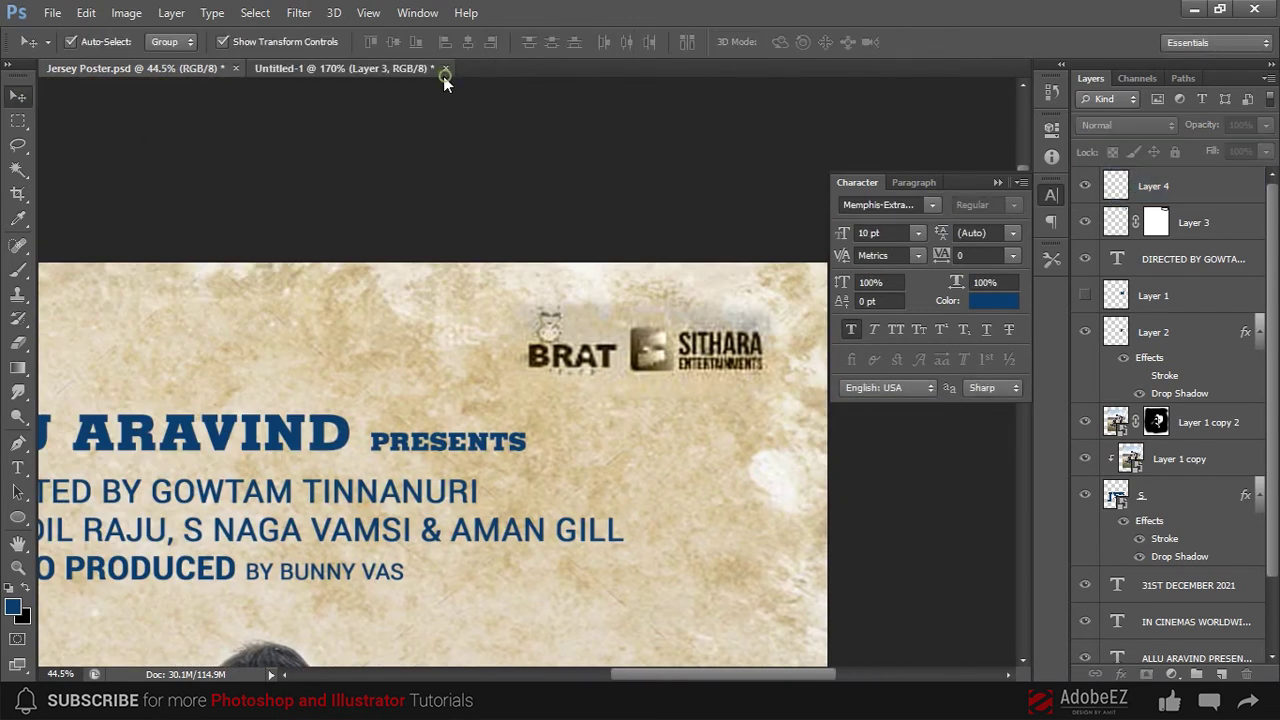
- Bring the ALLU and DIL RAJU logos into Jersey Poster, enlarged to about 308% in the top-left corner
left_click(410, 70)
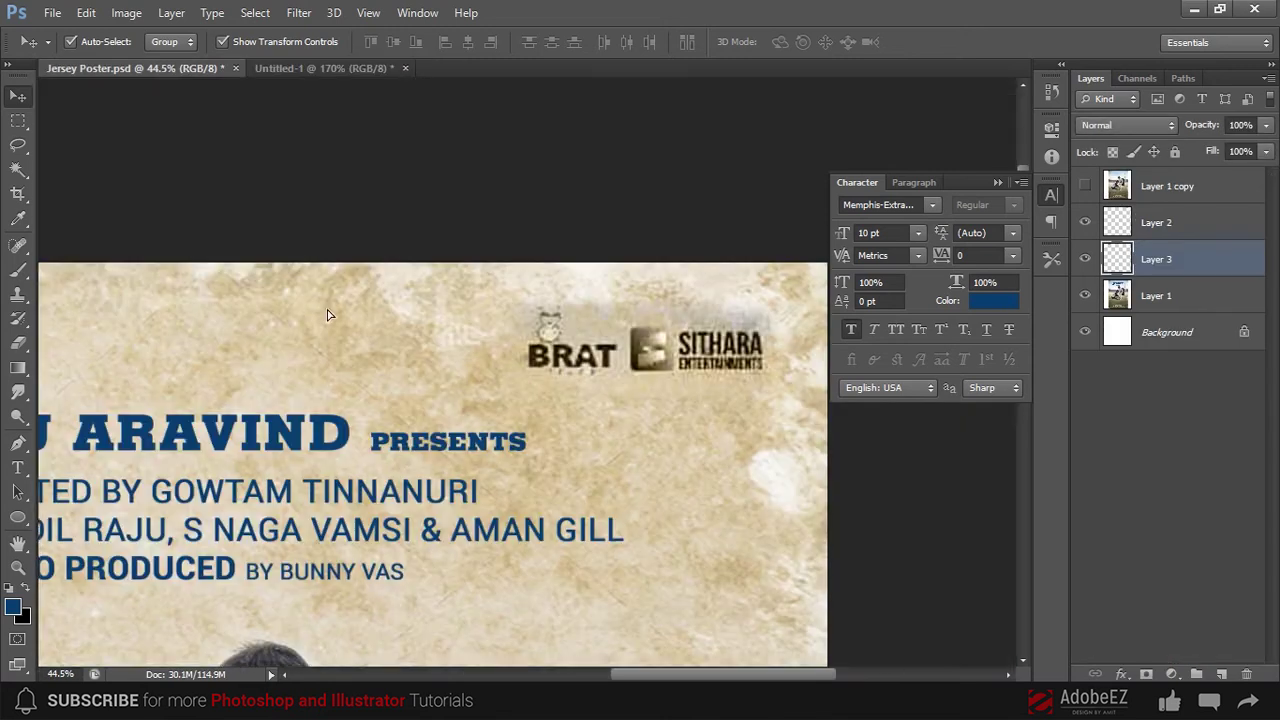
left_click_drag(497, 339, 428, 179)
scroll(593, 346, "down", 1)
scroll(593, 346, "down", 1)
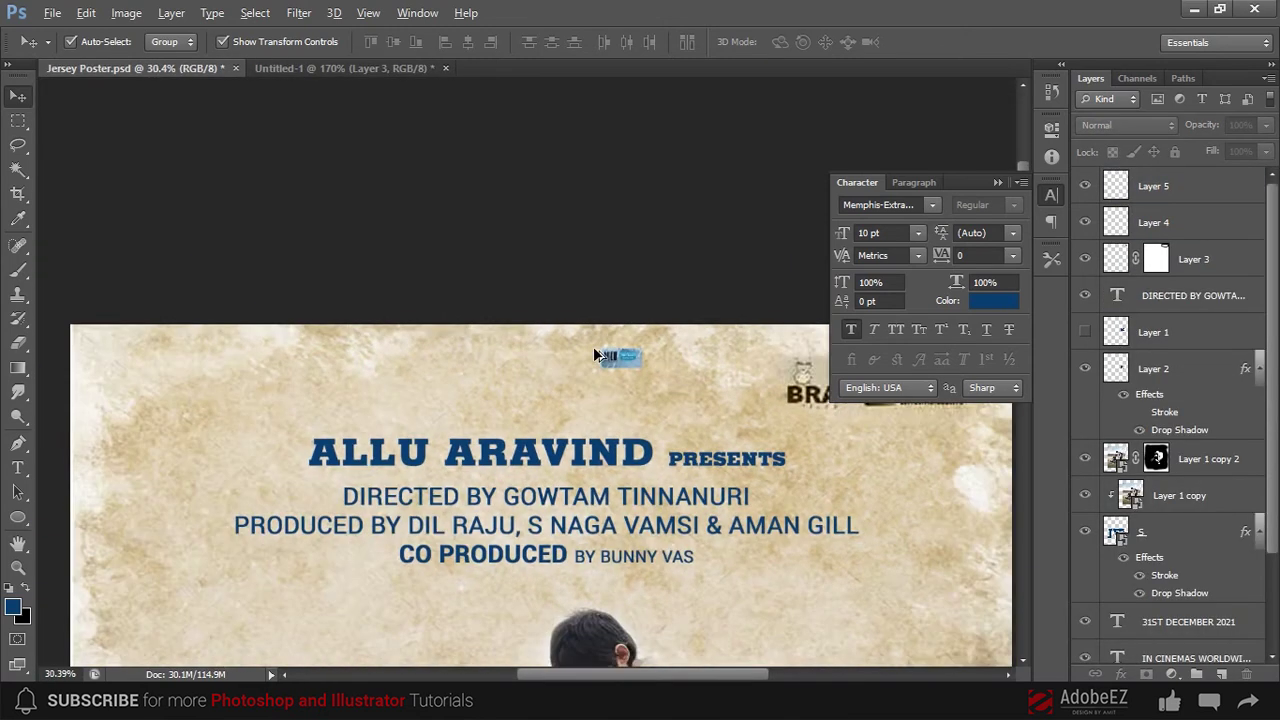
scroll(593, 346, "down", 1)
key("ctrl+t")
left_click_drag(643, 380, 668, 386)
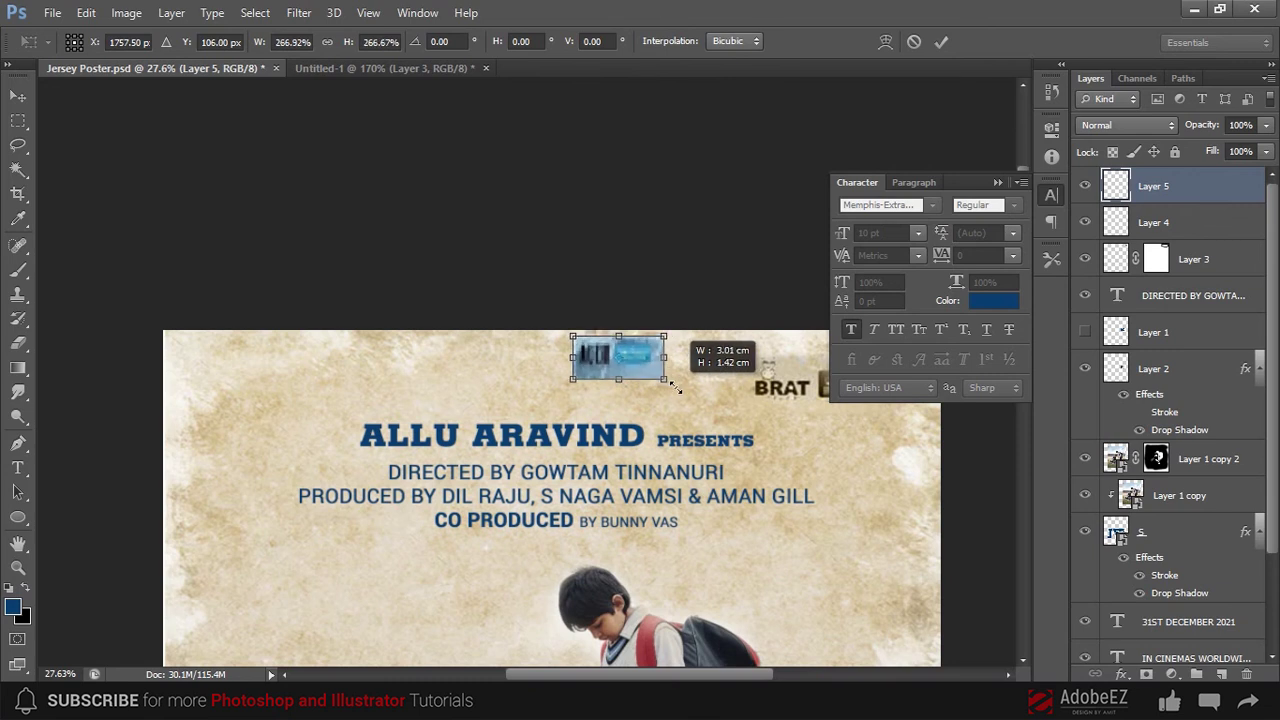
mouse_move(540, 362)
left_mouse_down()
mouse_move(360, 392)
mouse_move(274, 381)
left_mouse_up()
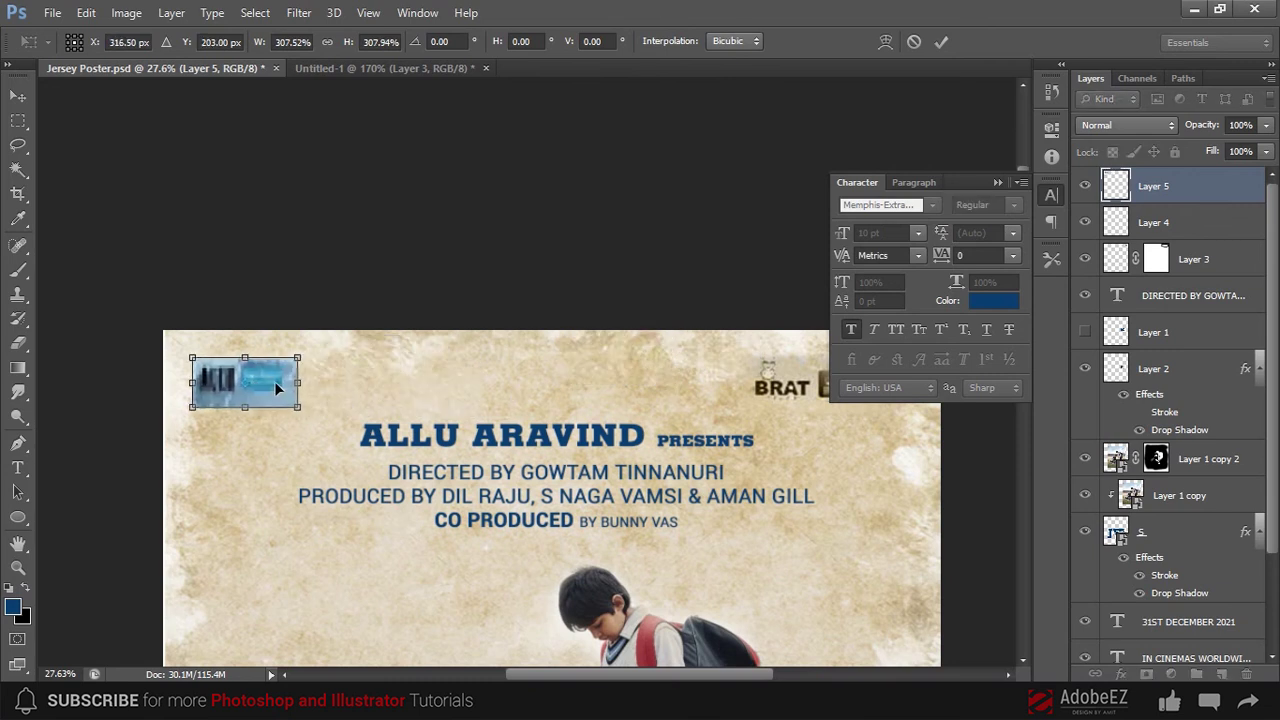
key("Return")
- Set the top-left logos layer to Luminosity blend mode
left_click(1125, 125)
left_click(1098, 609)
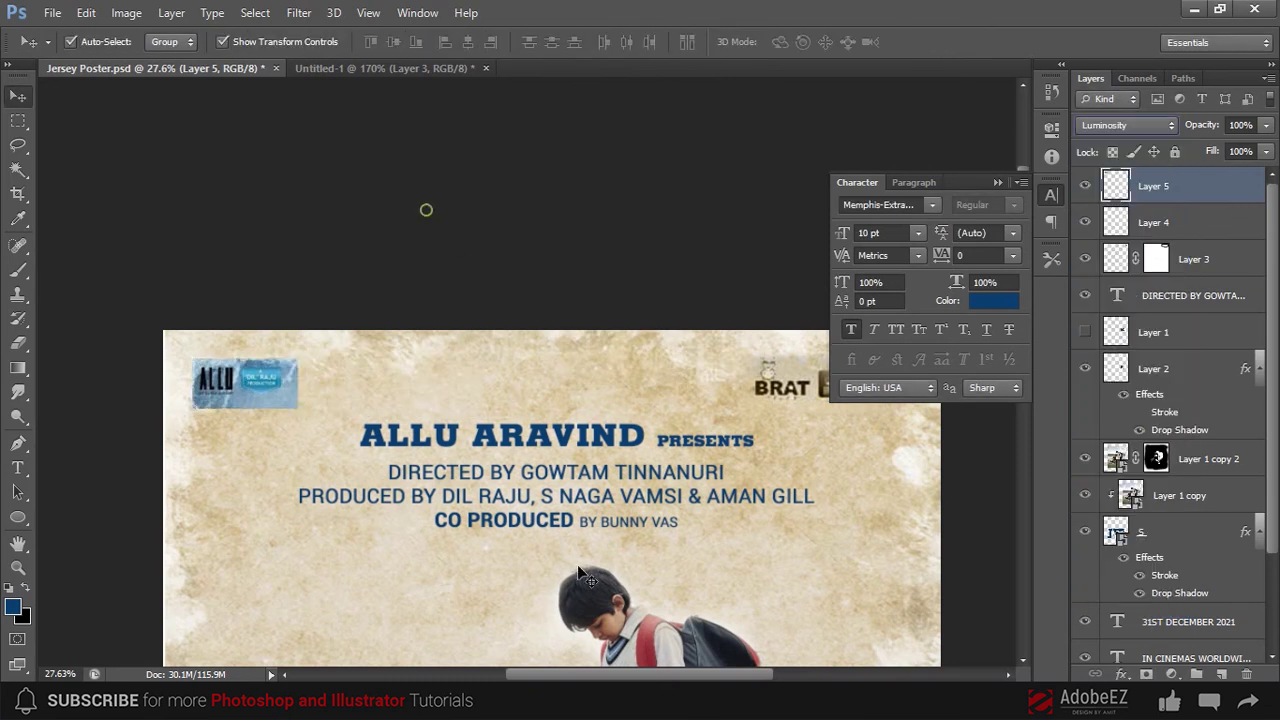
left_click(426, 209)
scroll(283, 420, "up", 1)
scroll(401, 377, "up", 1)
left_click_drag(401, 377, 627, 388)
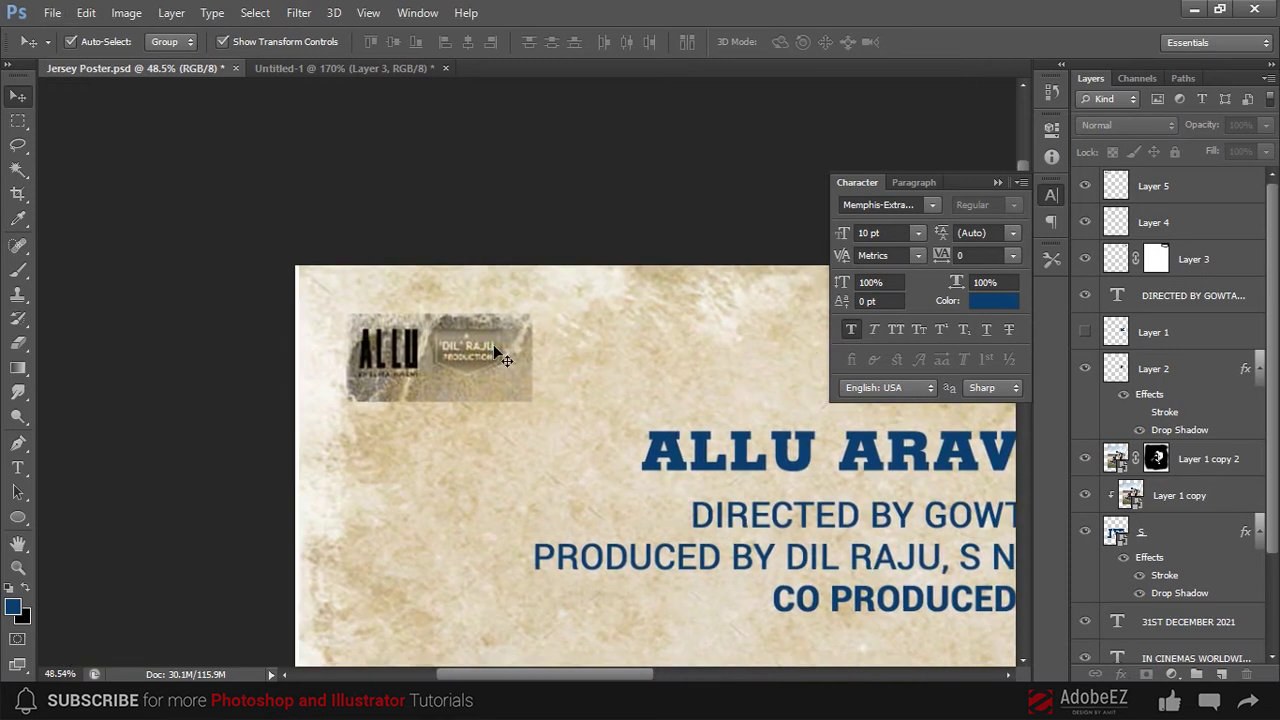
left_click(440, 357)
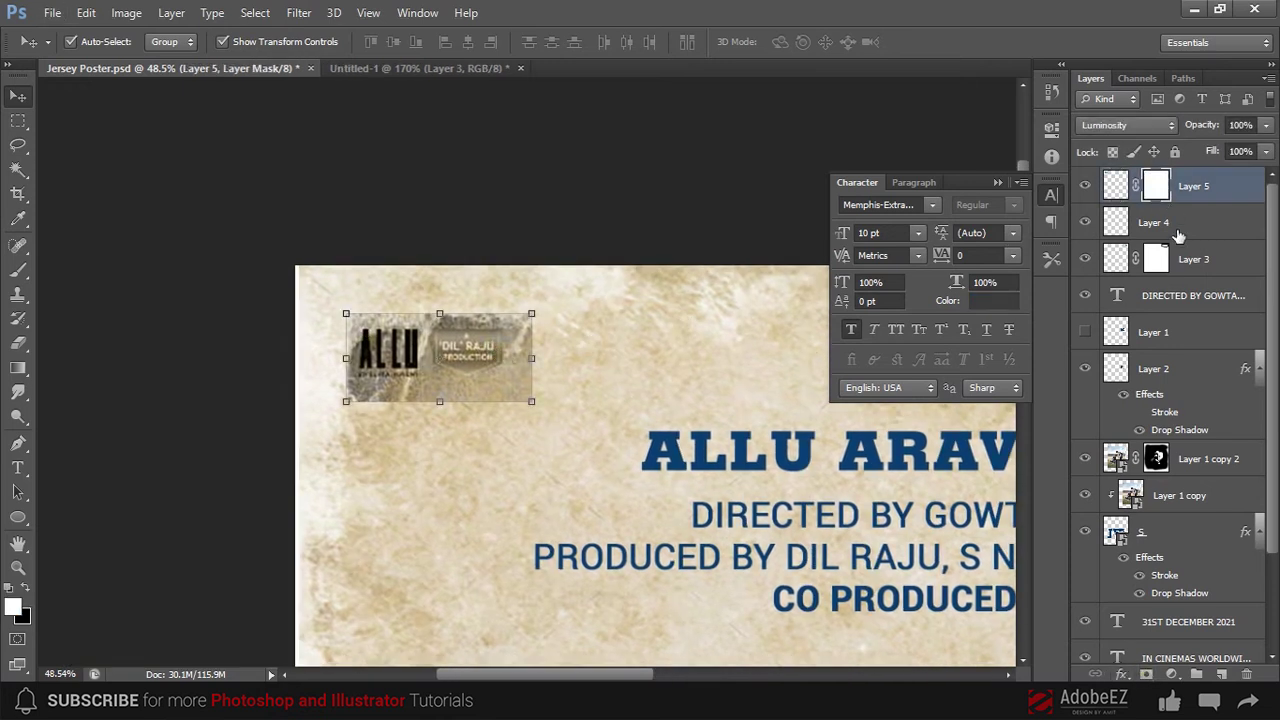
- Erase along the logo's right edge on Layer 5's mask so it fades into the paper
left_click(1170, 224)
left_click(1156, 186)
key("e")
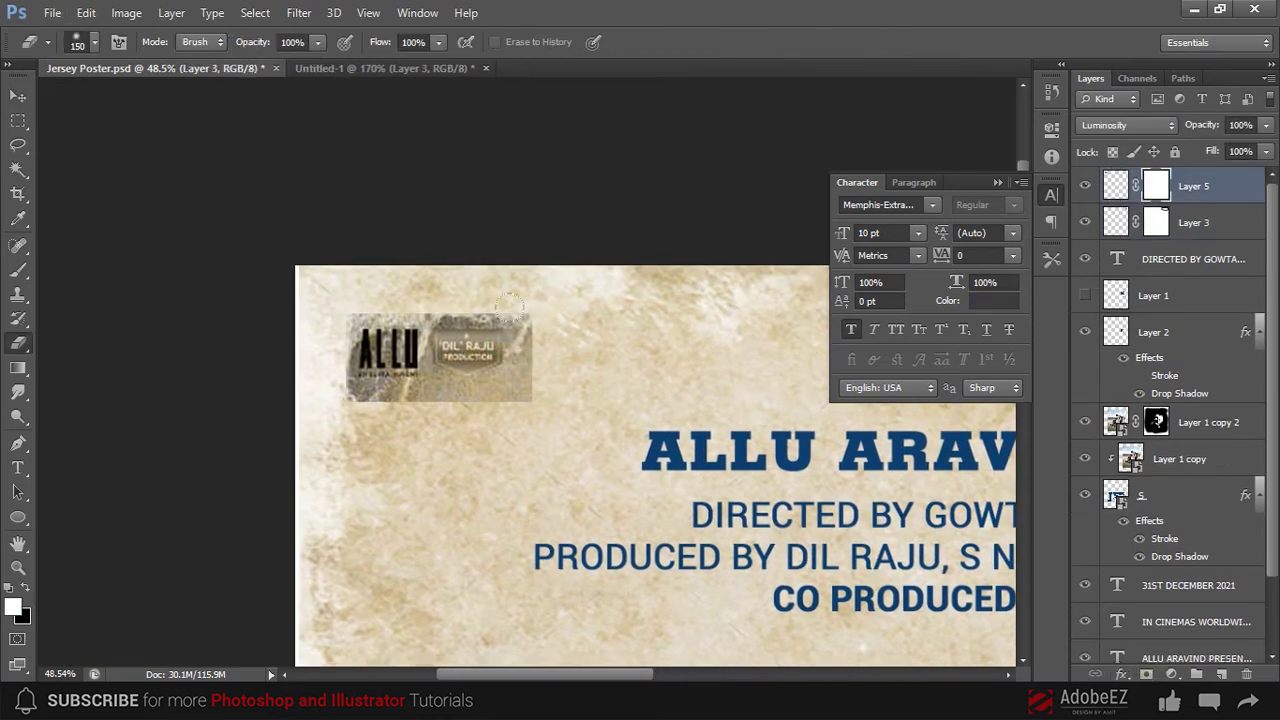
left_click_drag(525, 305, 508, 398)
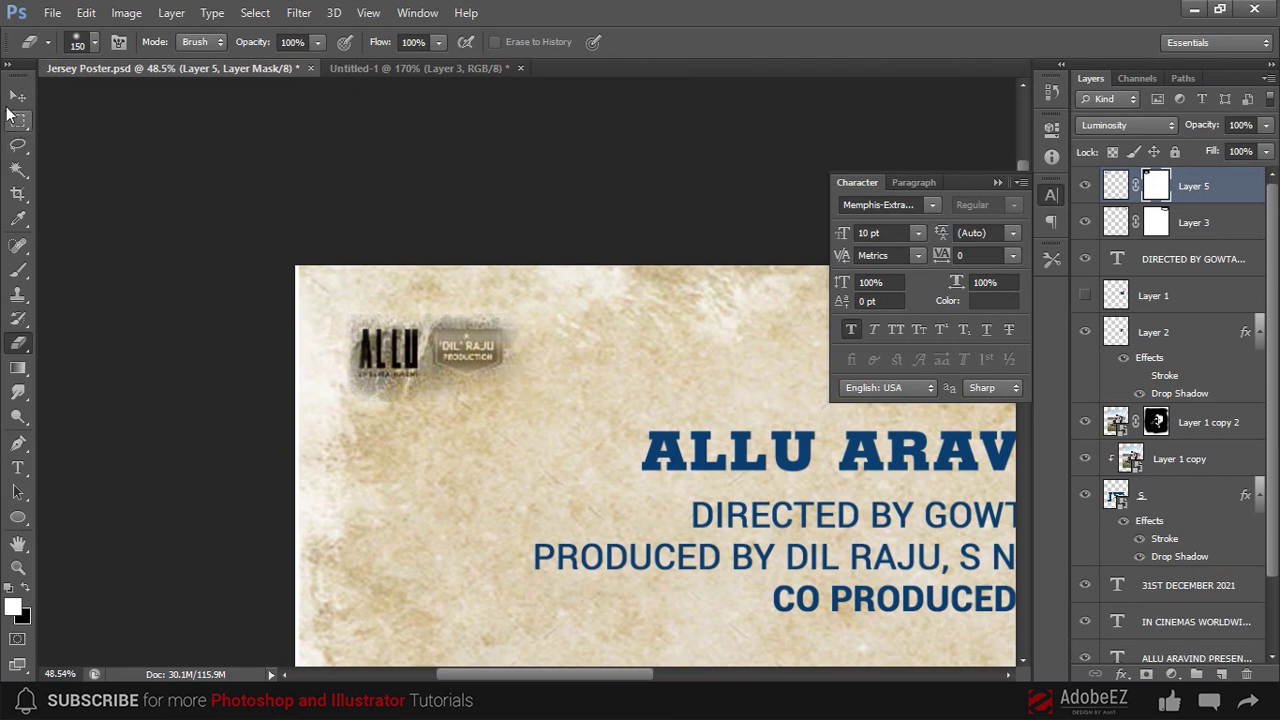
left_click(17, 96)
left_click(376, 160)
scroll(376, 160, "down", 3)
scroll(376, 160, "down", 3)
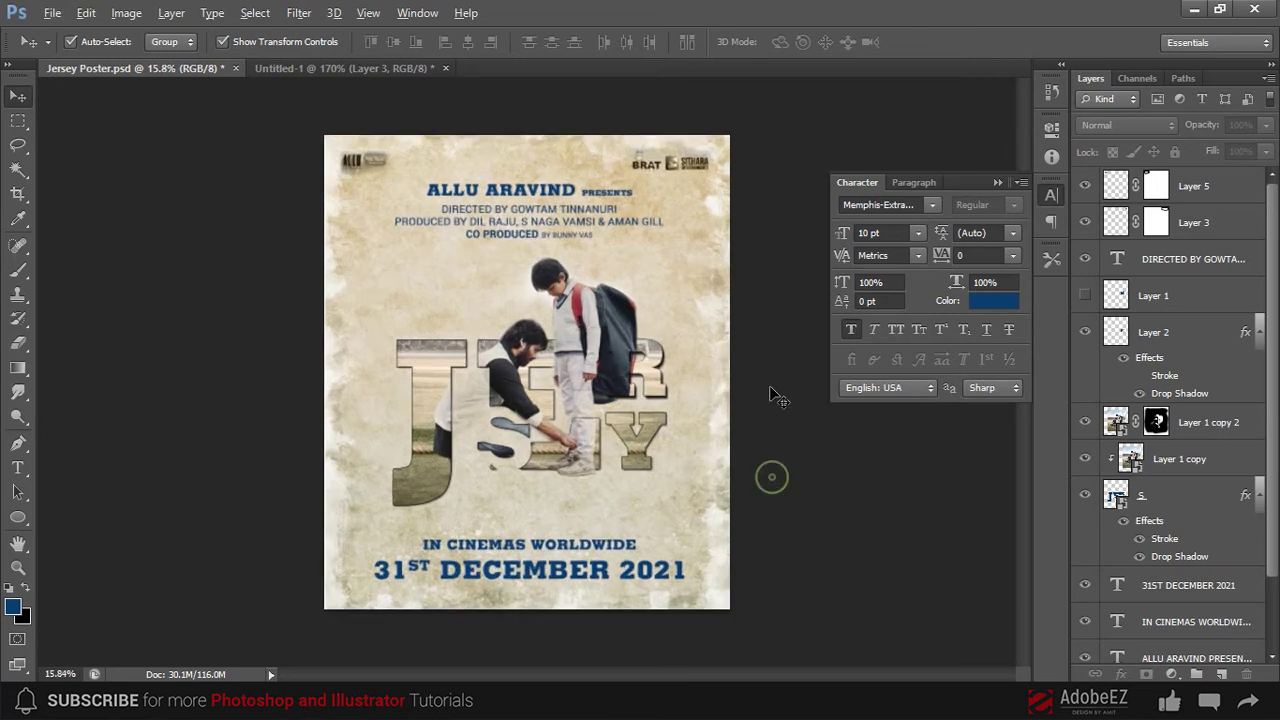
left_click(996, 183)
scroll(558, 335, "up", 2)
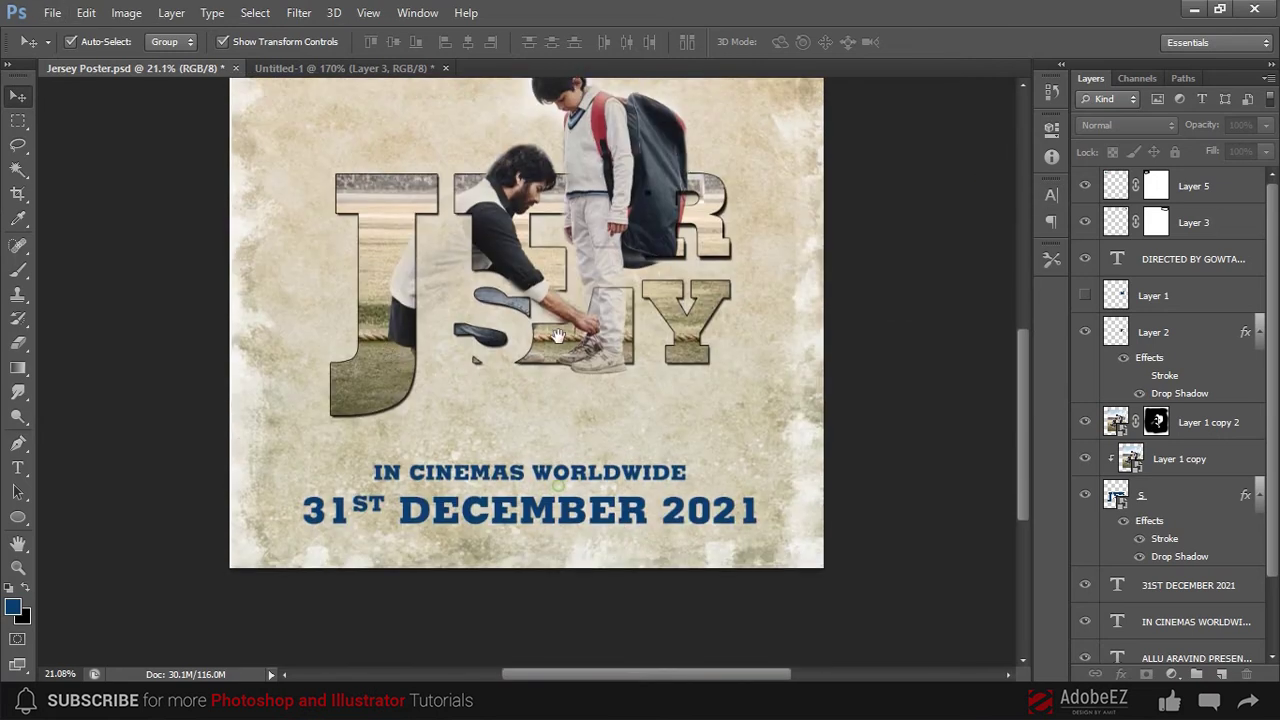
- Try scaling the lettering and figure layers to about 111%, then undo it
left_click_drag(558, 335, 563, 329)
left_click(757, 394)
scroll(758, 396, "down", 2)
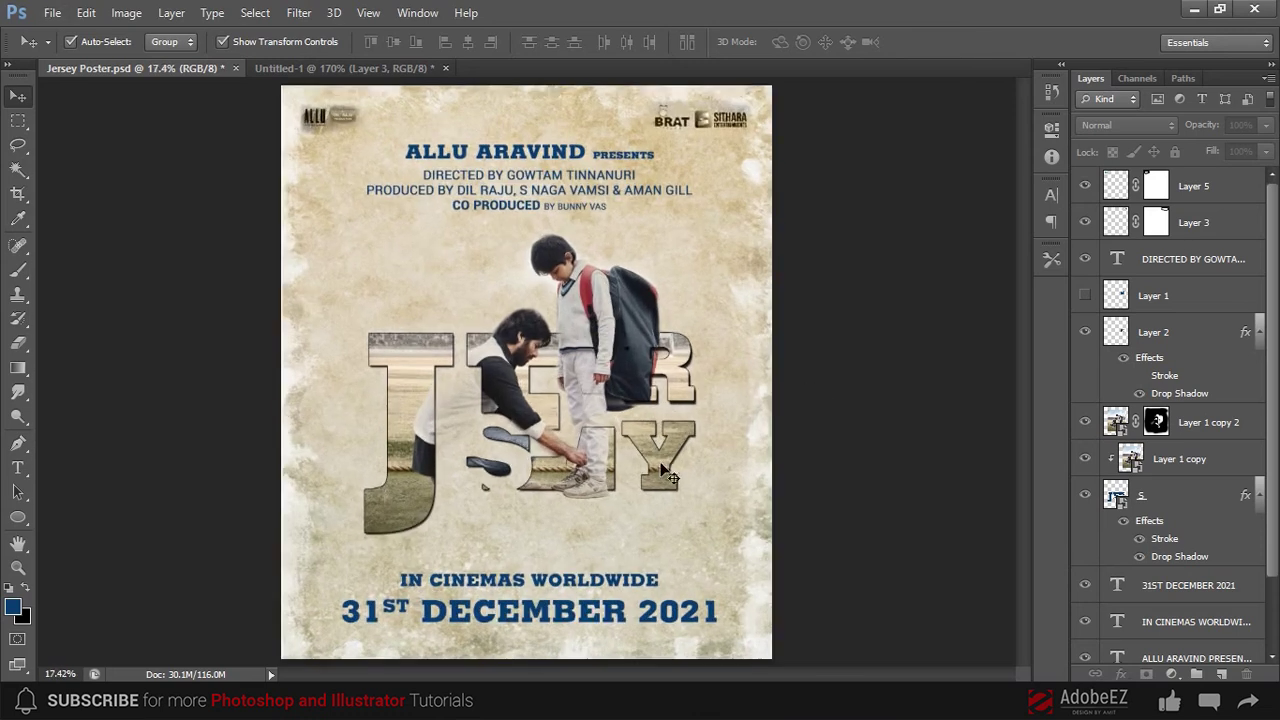
left_click_drag(665, 475, 712, 427)
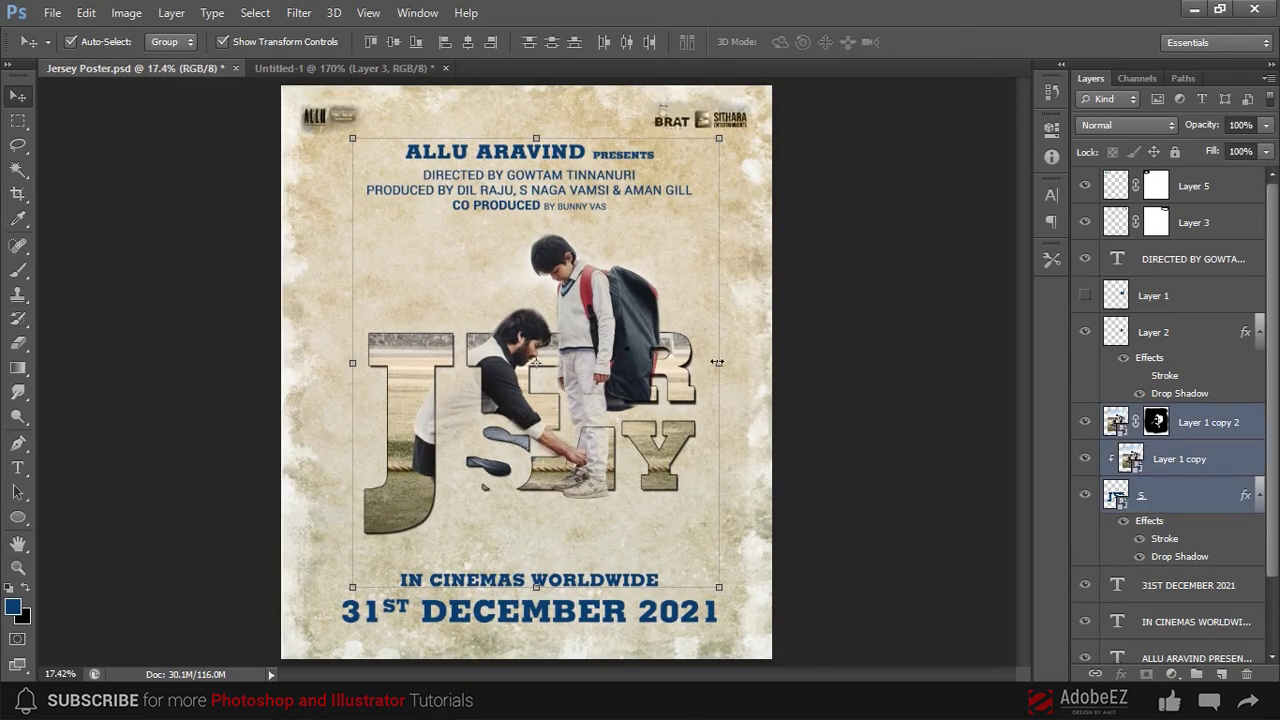
key("ctrl+t")
scroll(406, 213, "down", 1)
left_click_drag(686, 550, 703, 570)
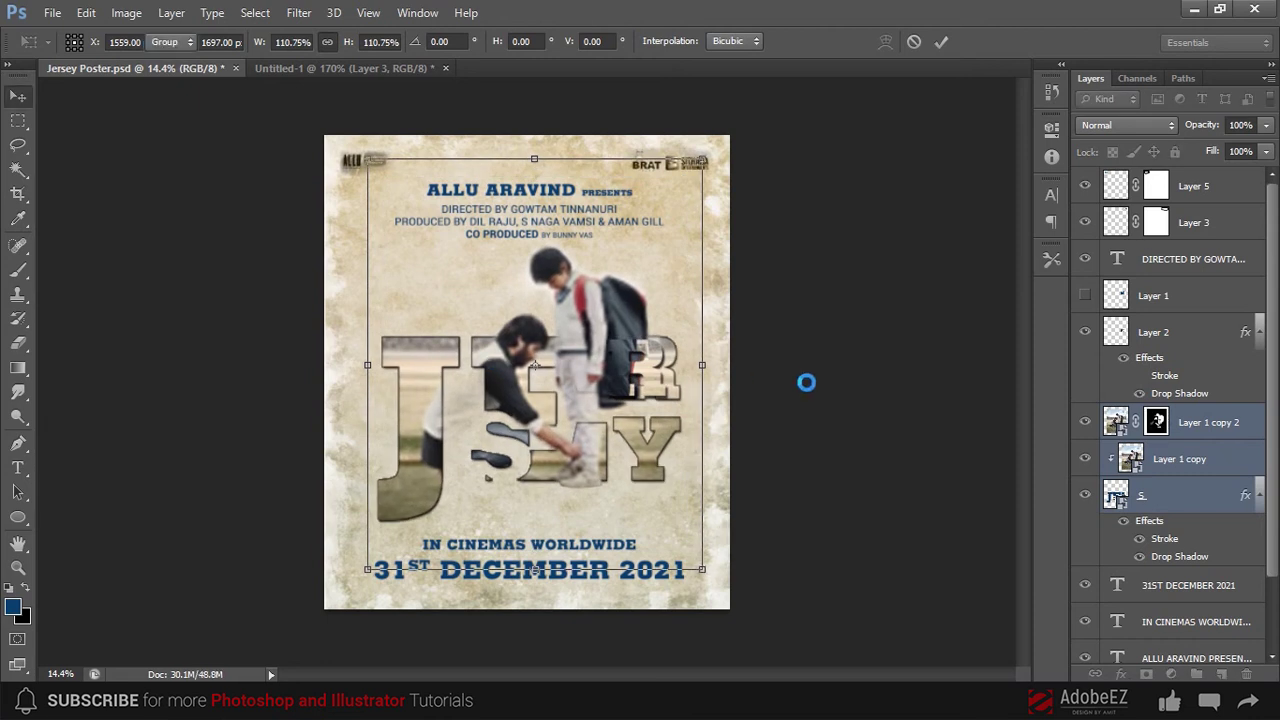
key("ctrl+z")
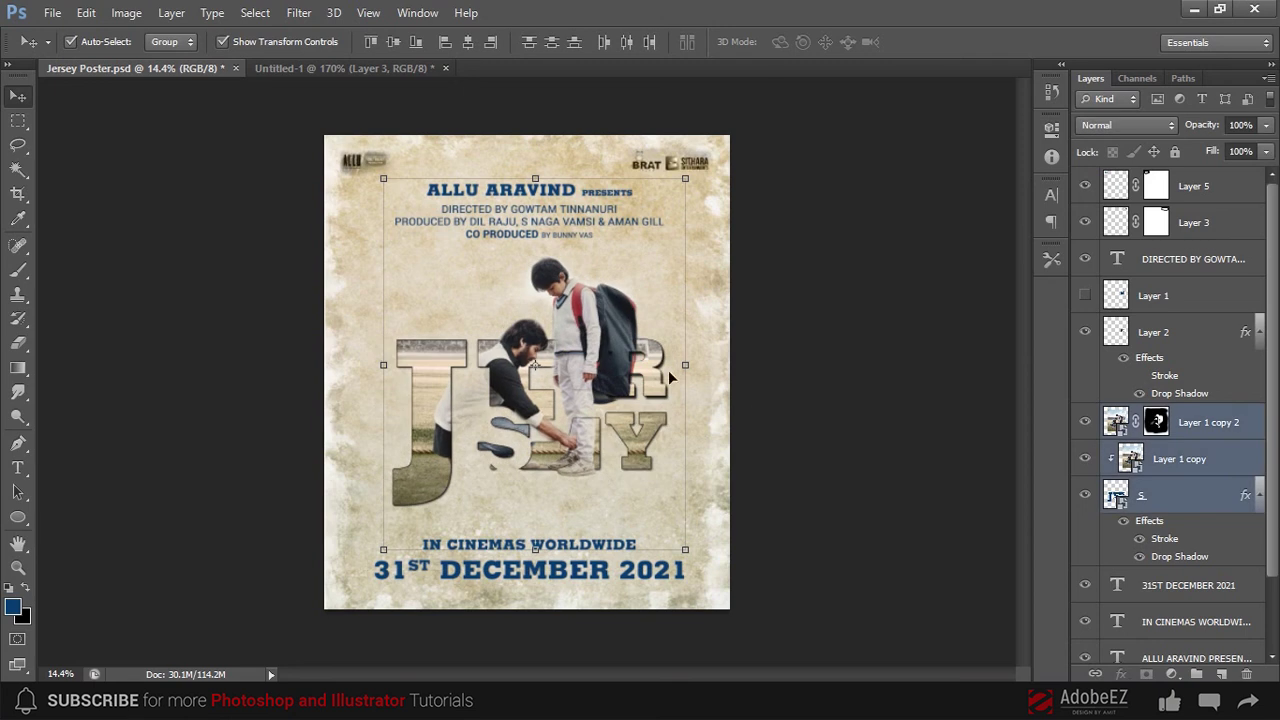
- Scale Layer 2 through the S layer to about 114% and shift them slightly down and right
left_click(1153, 332)
left_click(1161, 505, "shift")
key("ctrl+t")
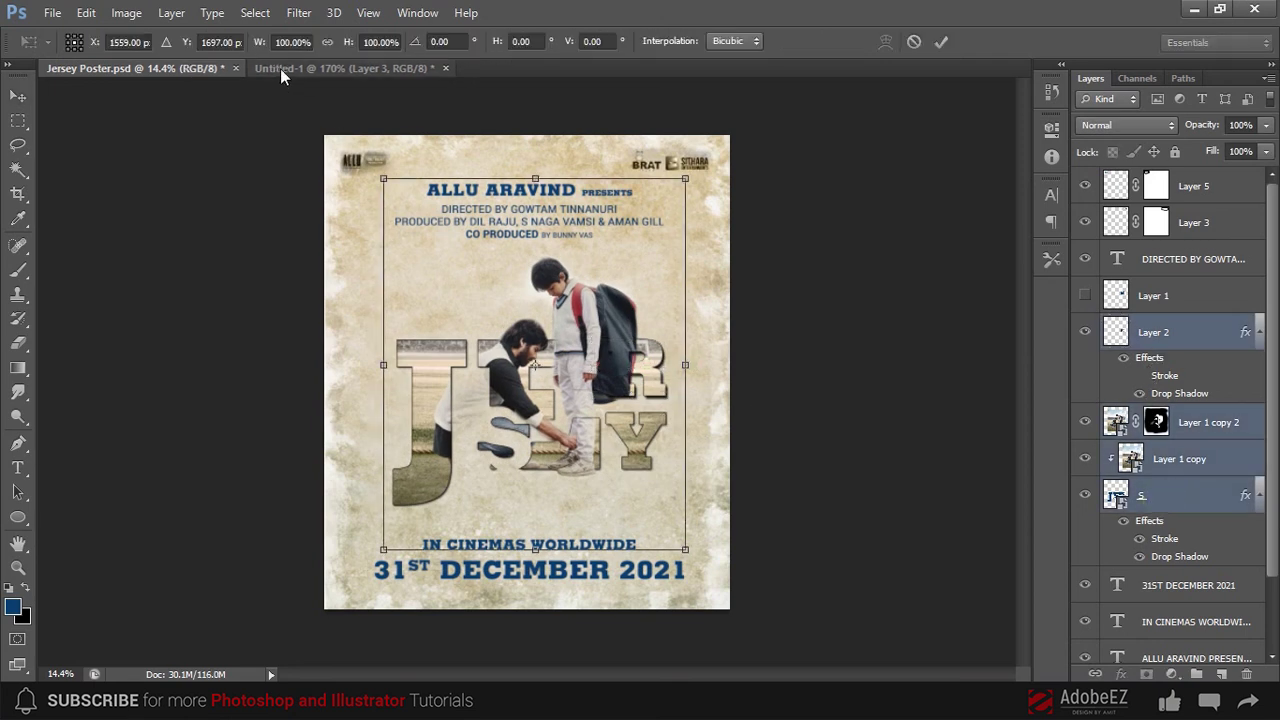
left_click_drag(684, 550, 707, 575)
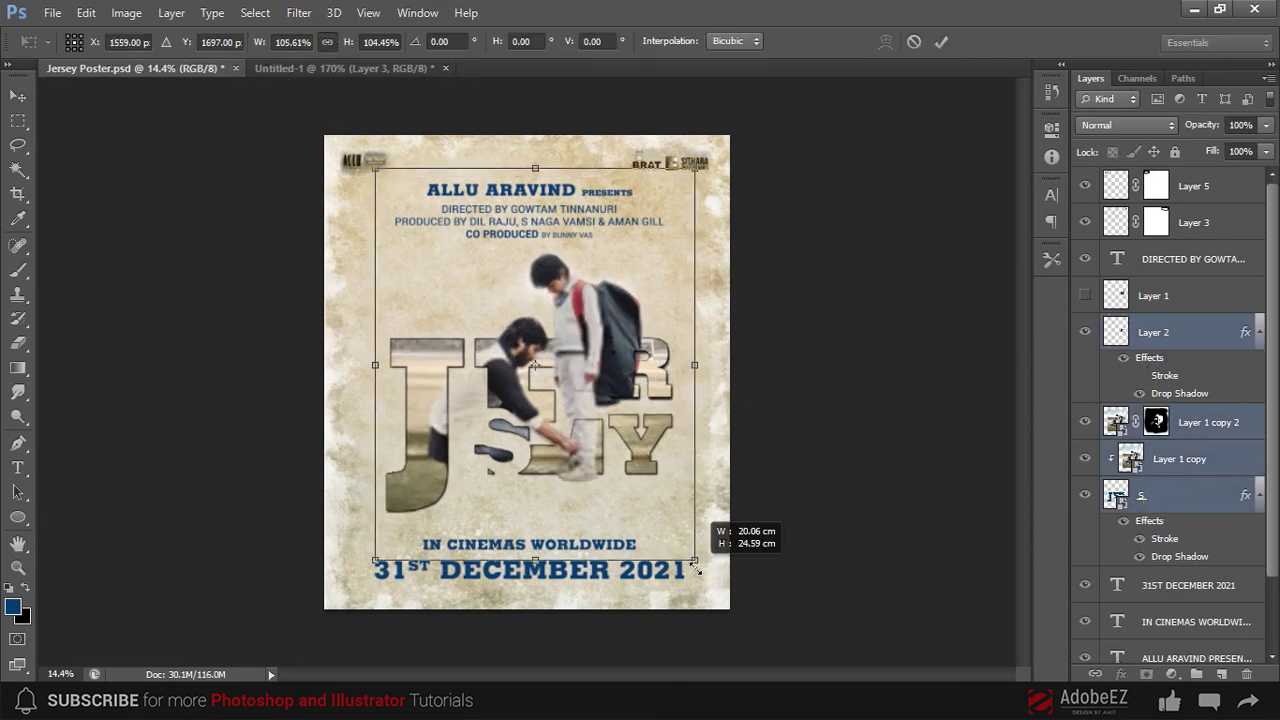
left_click_drag(659, 439, 663, 451)
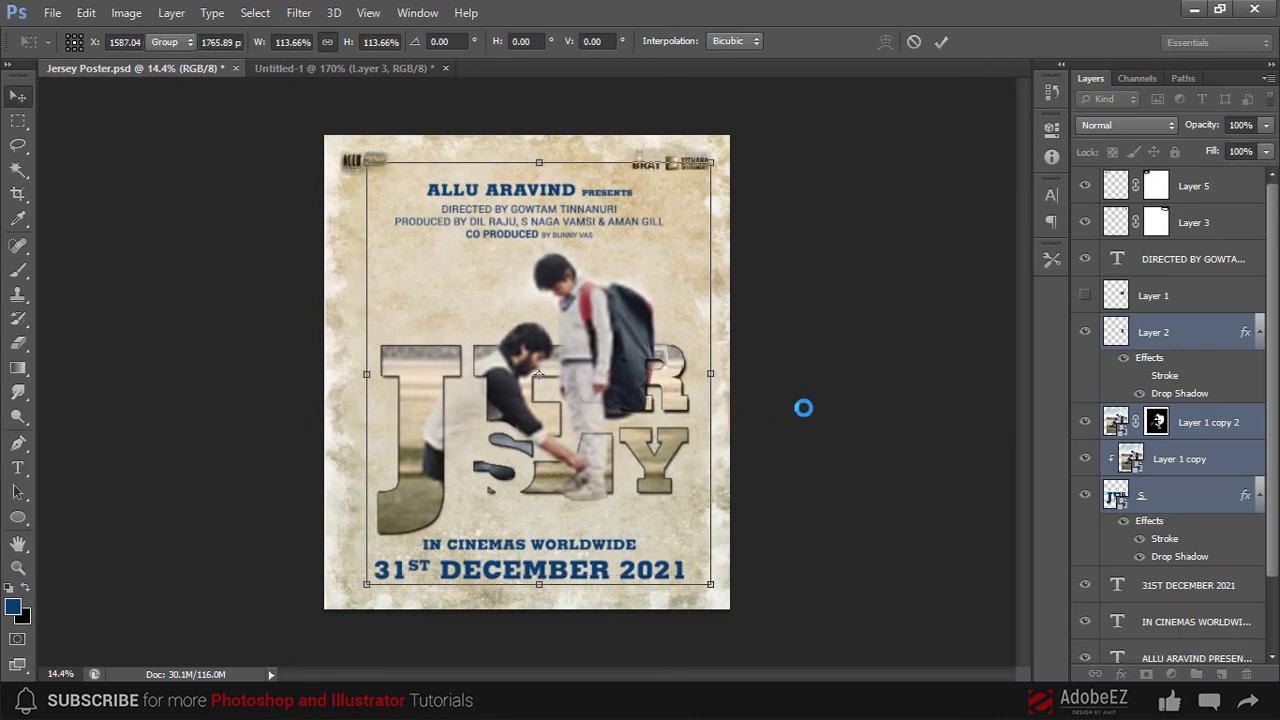
scroll(790, 380, "up", 1)
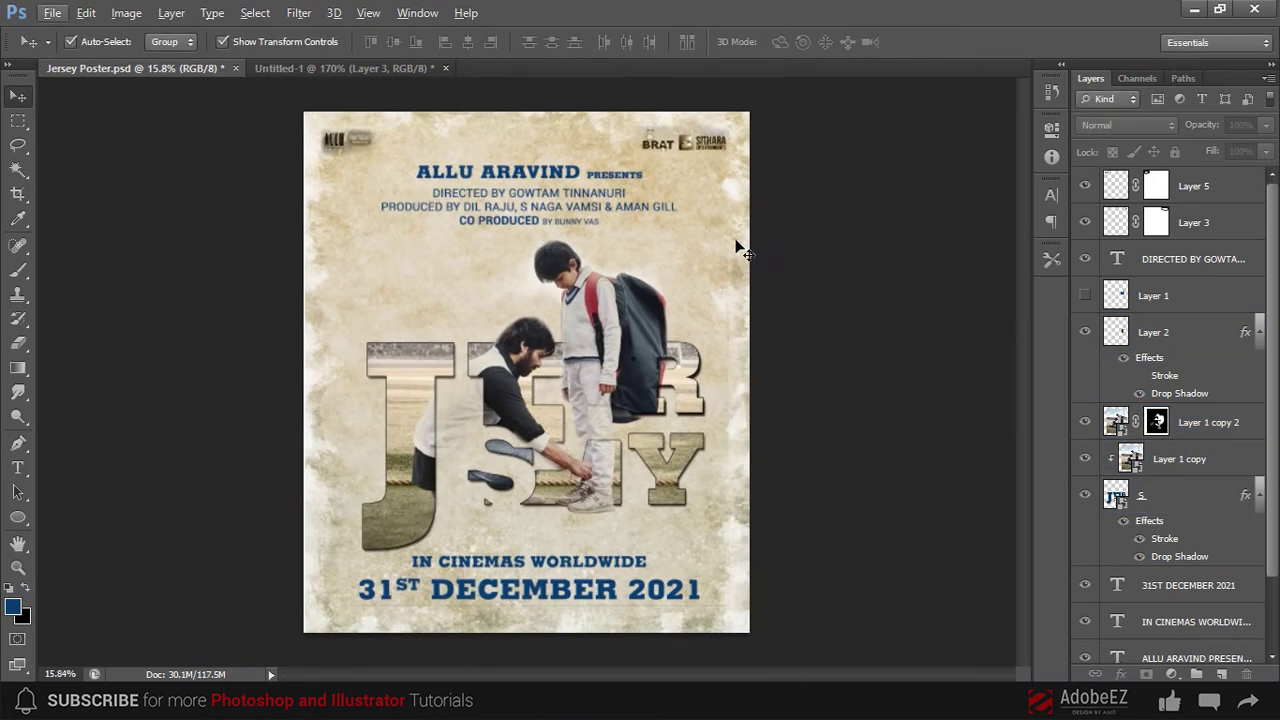
left_click(1210, 188)
- Add a Levels adjustment layer, nudging the midtone slider to adjust the poster's brightness
scroll(1205, 500, "down", 2)
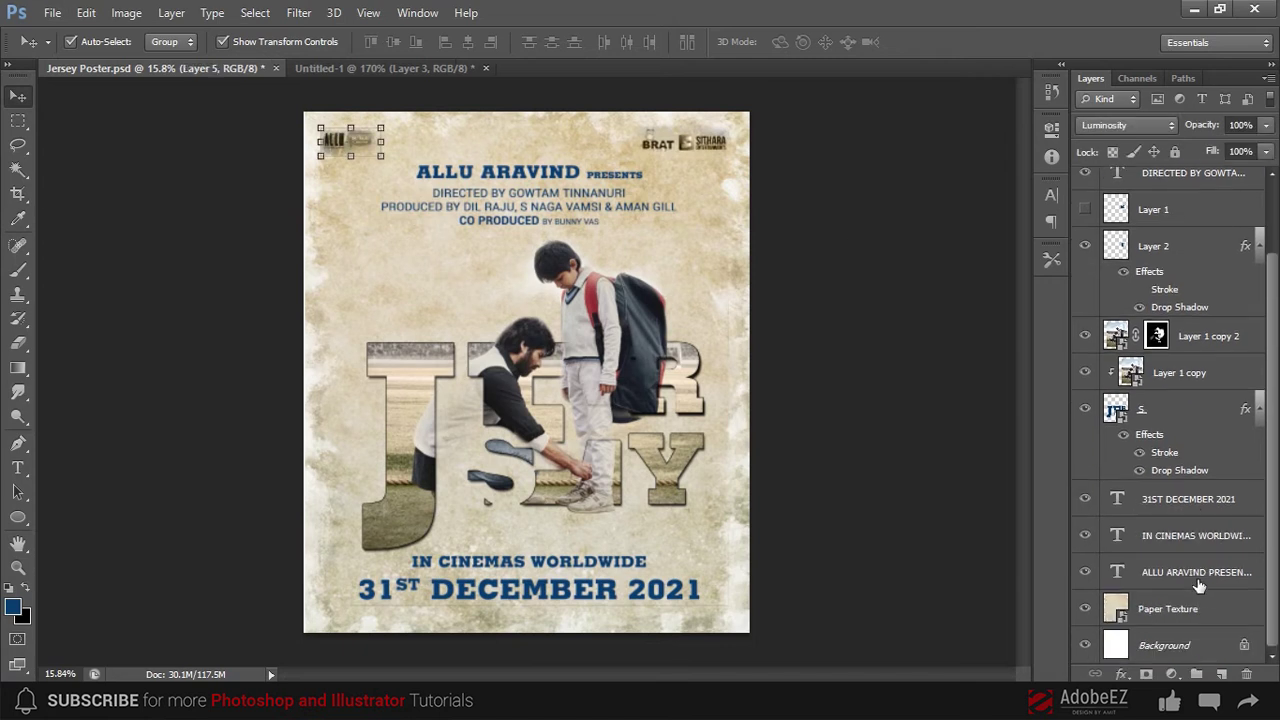
scroll(1172, 260, "up", 2)
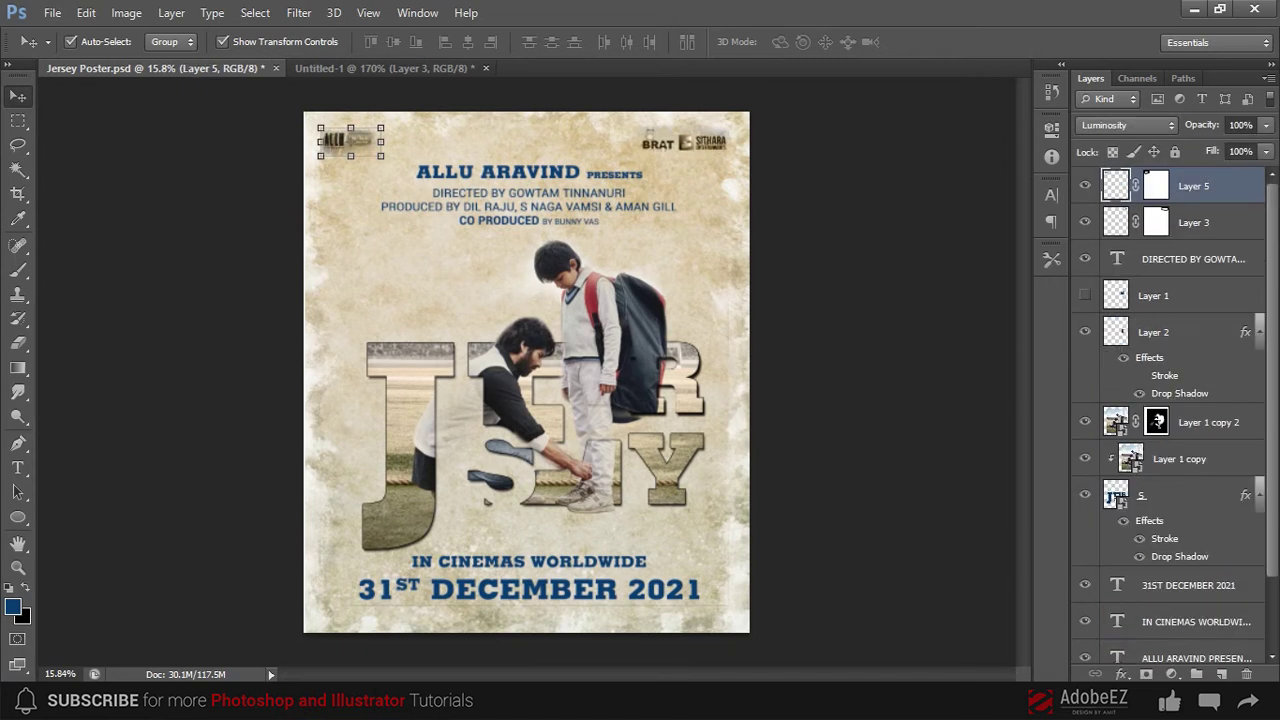
left_click(1171, 674)
left_click(1150, 346)
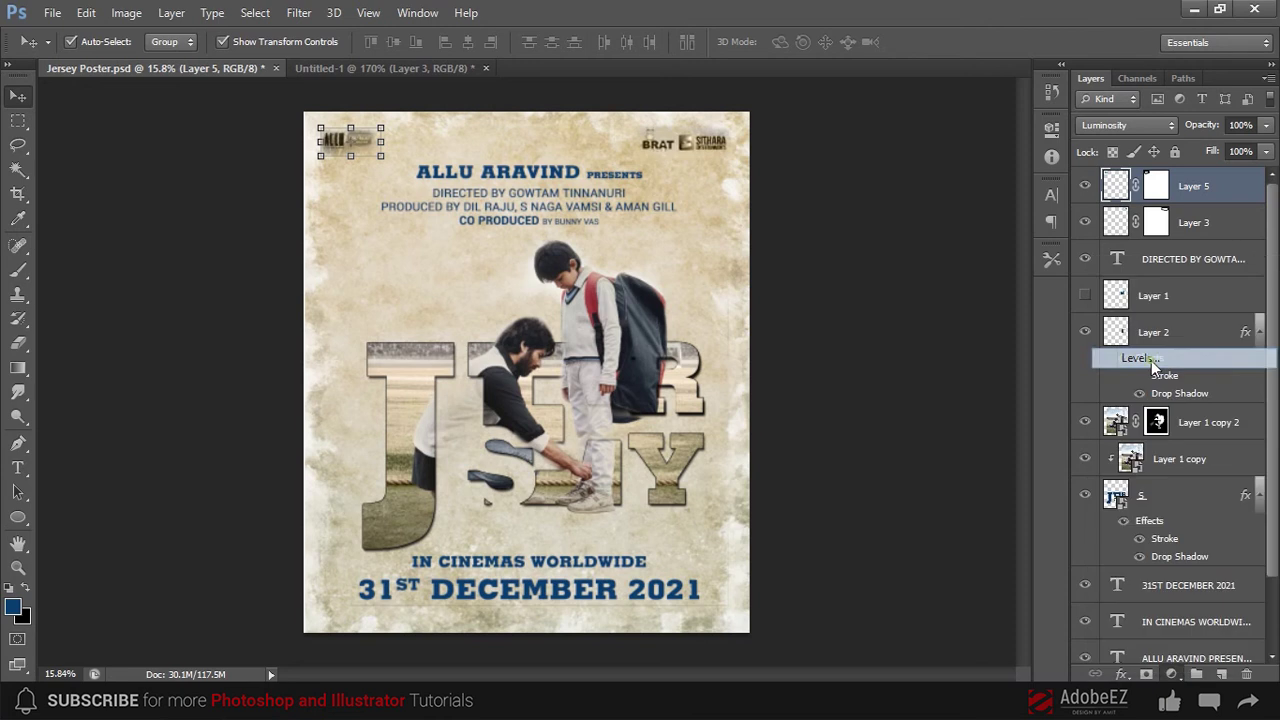
left_click_drag(937, 309, 939, 312)
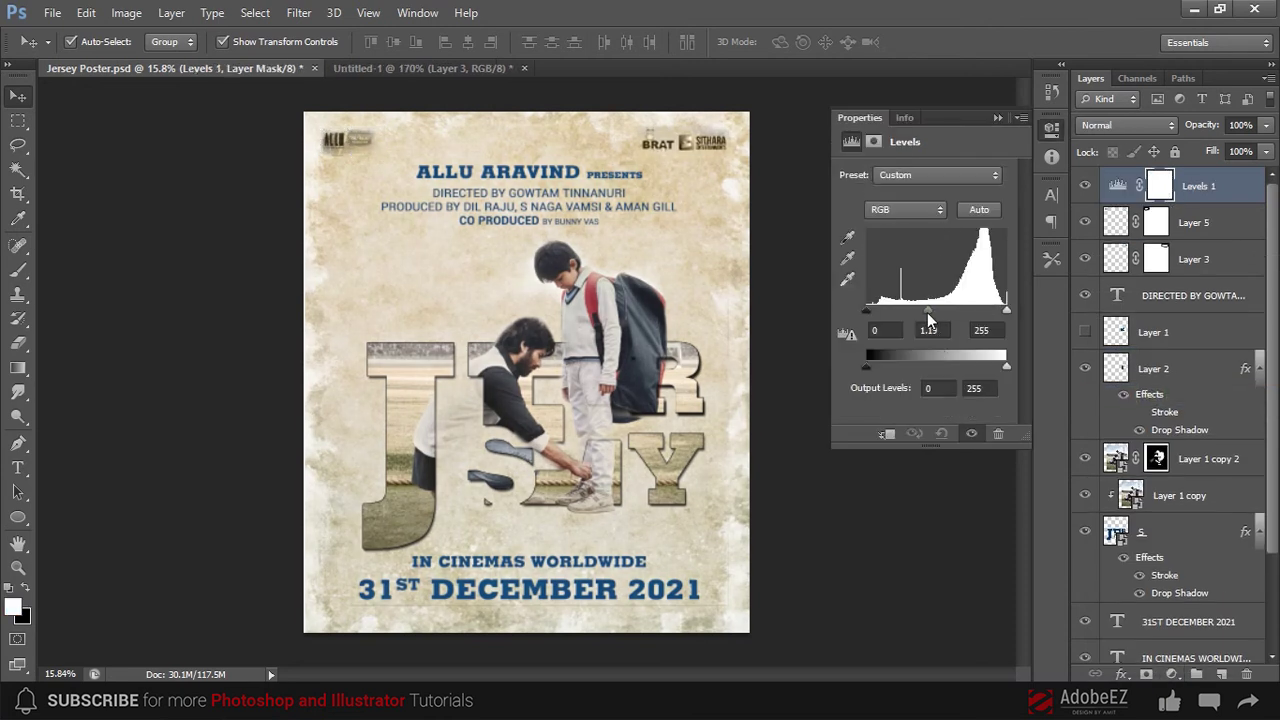
left_click(998, 118)
- Try a Curves adjustment with an S-curve, compare it on and off, then delete it
left_click(1172, 674)
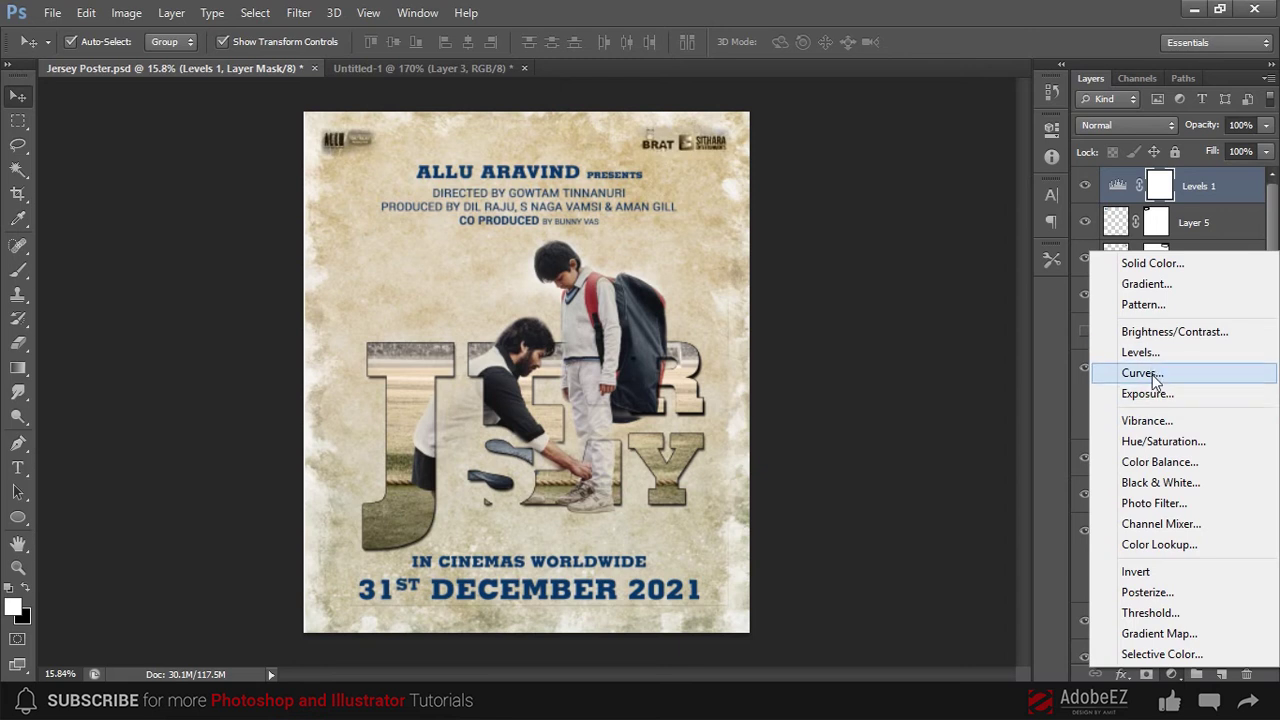
left_click(1141, 373)
left_click_drag(965, 255, 949, 271)
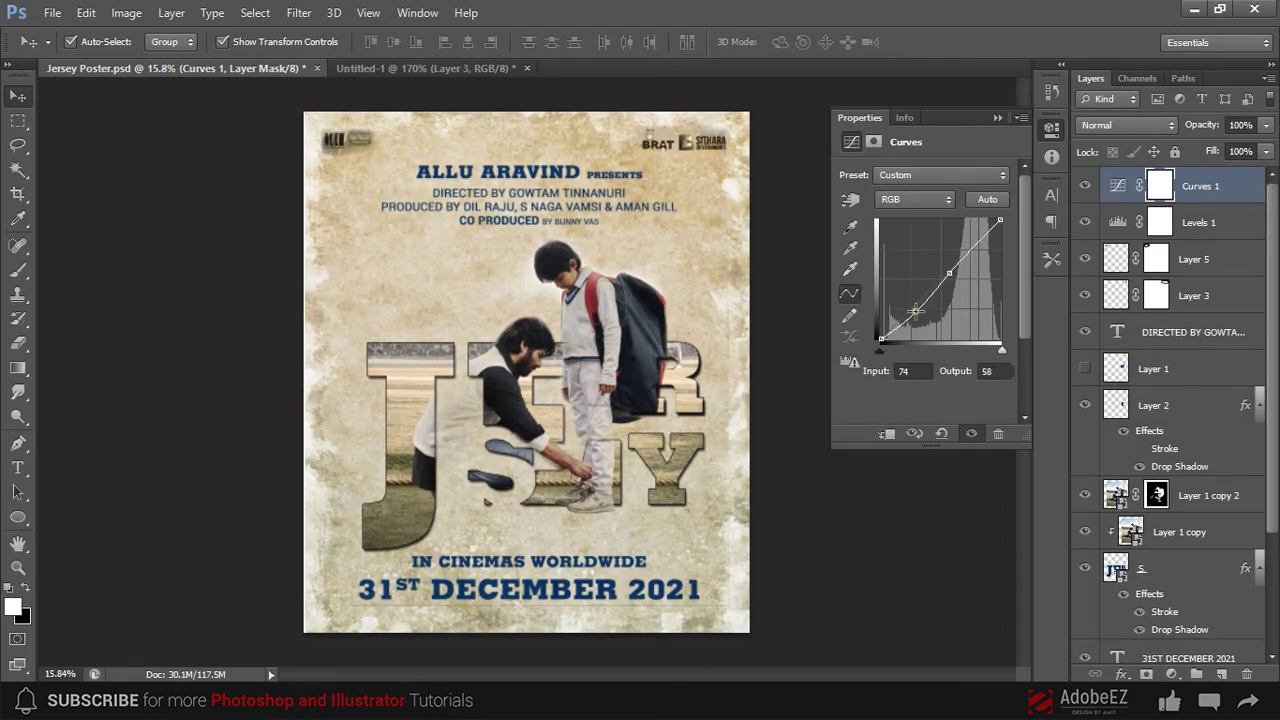
left_click_drag(914, 311, 920, 313)
left_click_drag(969, 251, 963, 245)
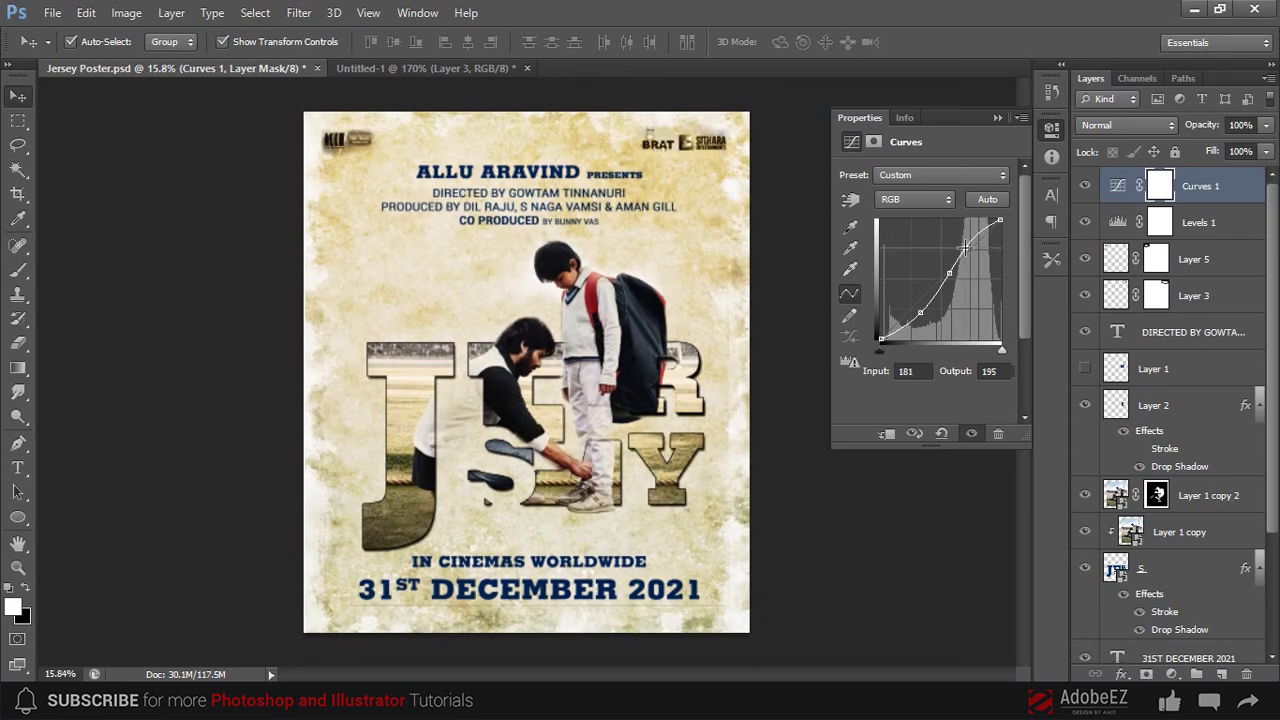
left_click_drag(919, 317, 905, 300)
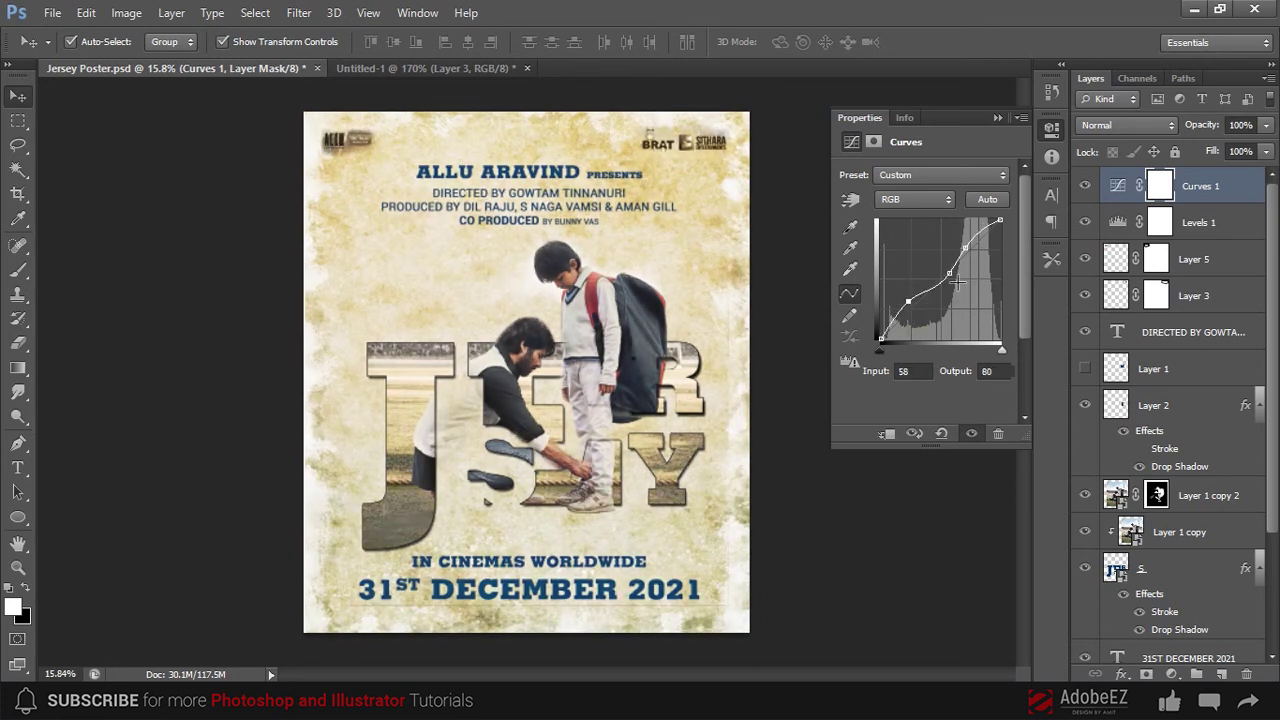
left_click_drag(963, 246, 966, 255)
left_click(997, 117)
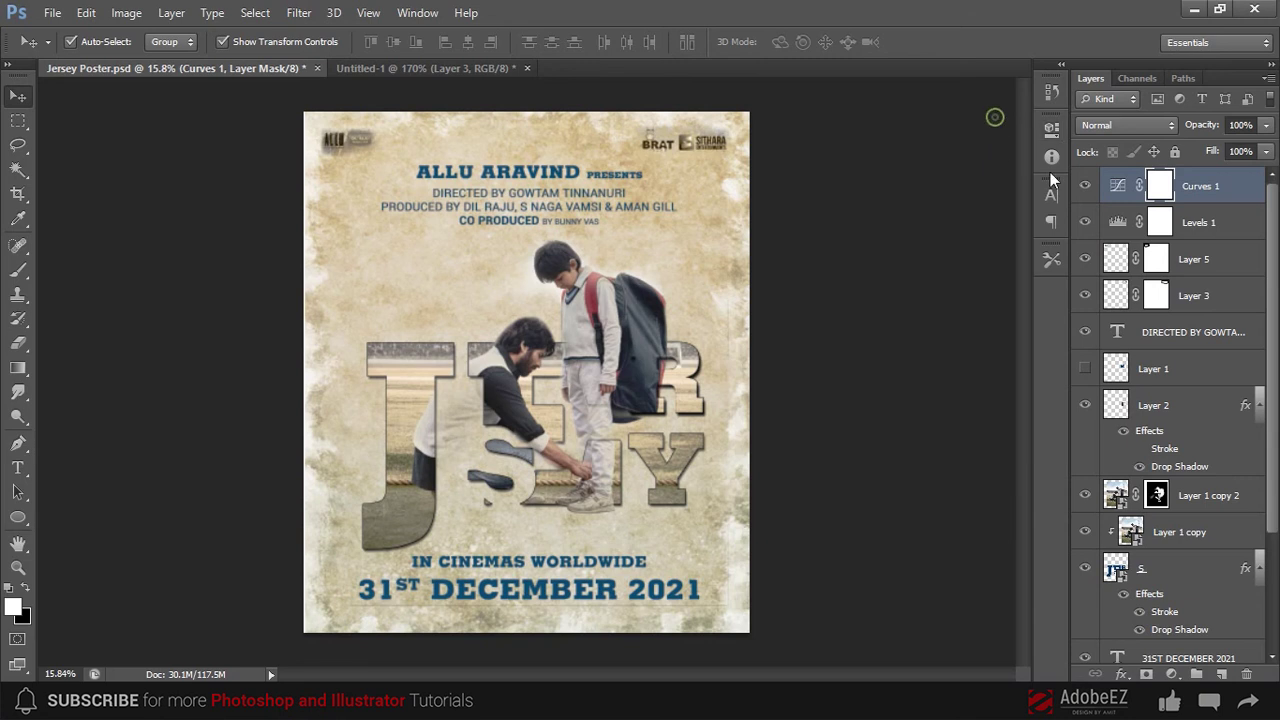
left_click(1085, 185)
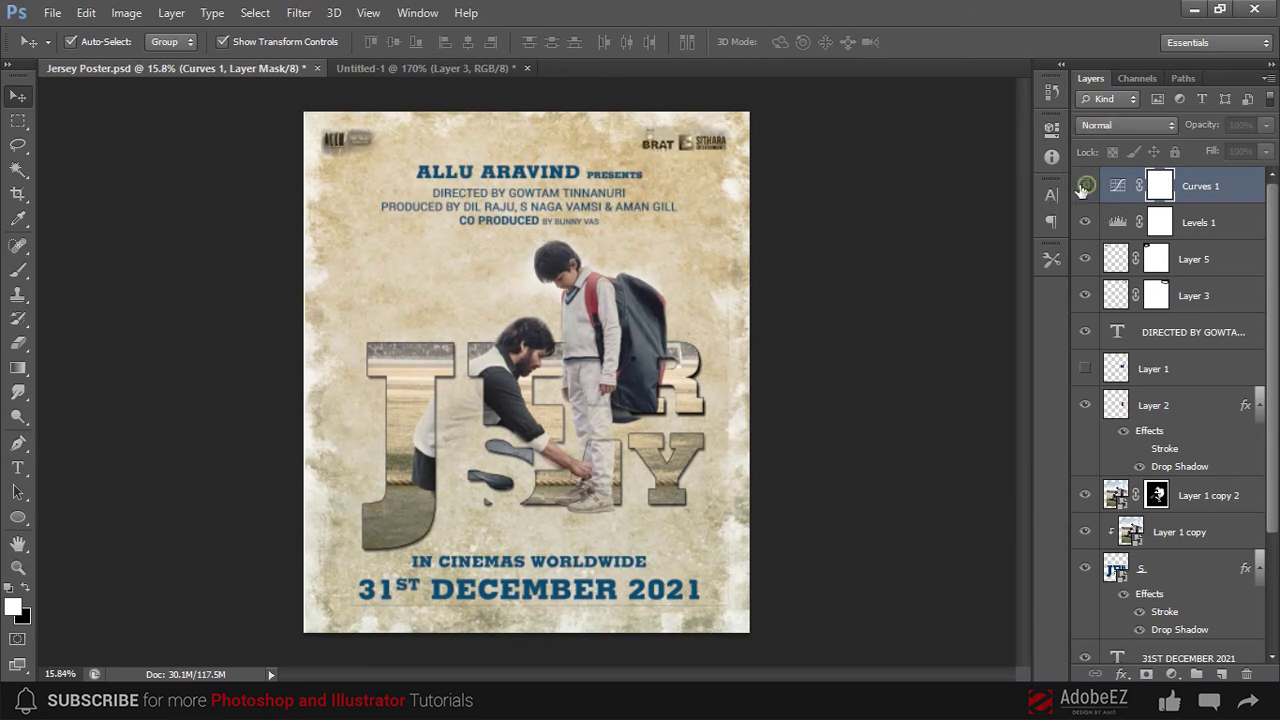
key("Delete")
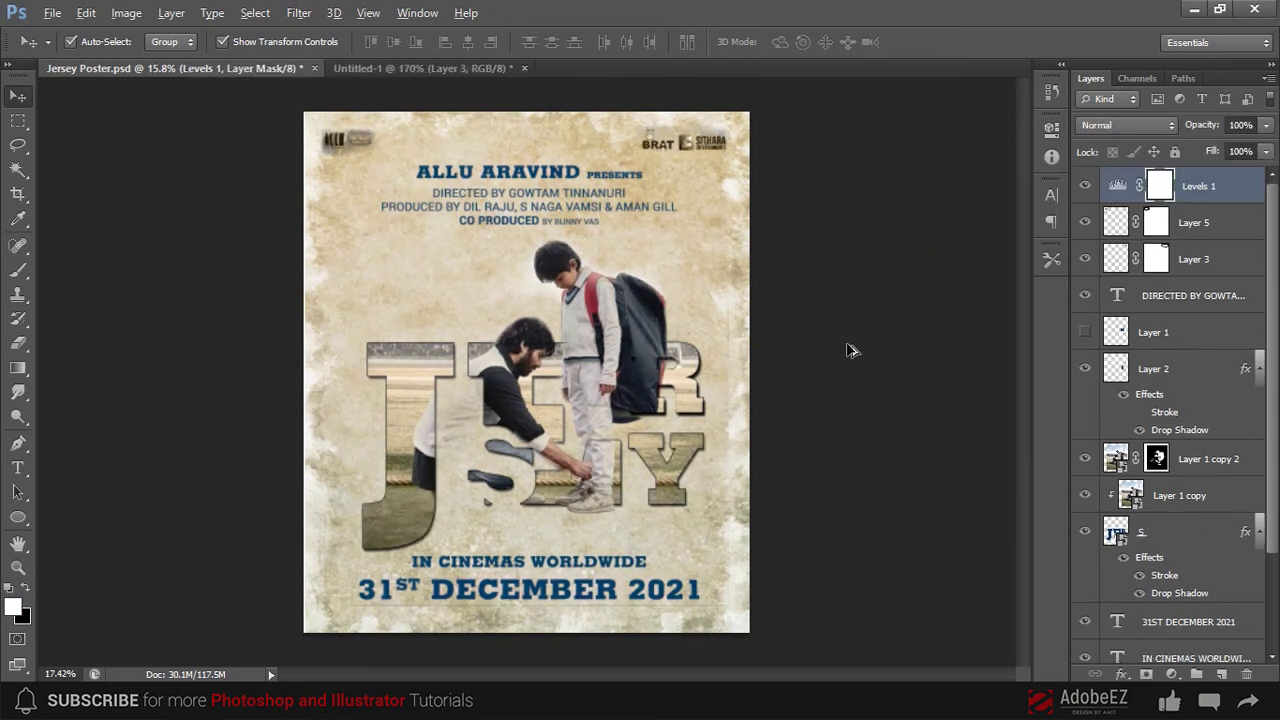
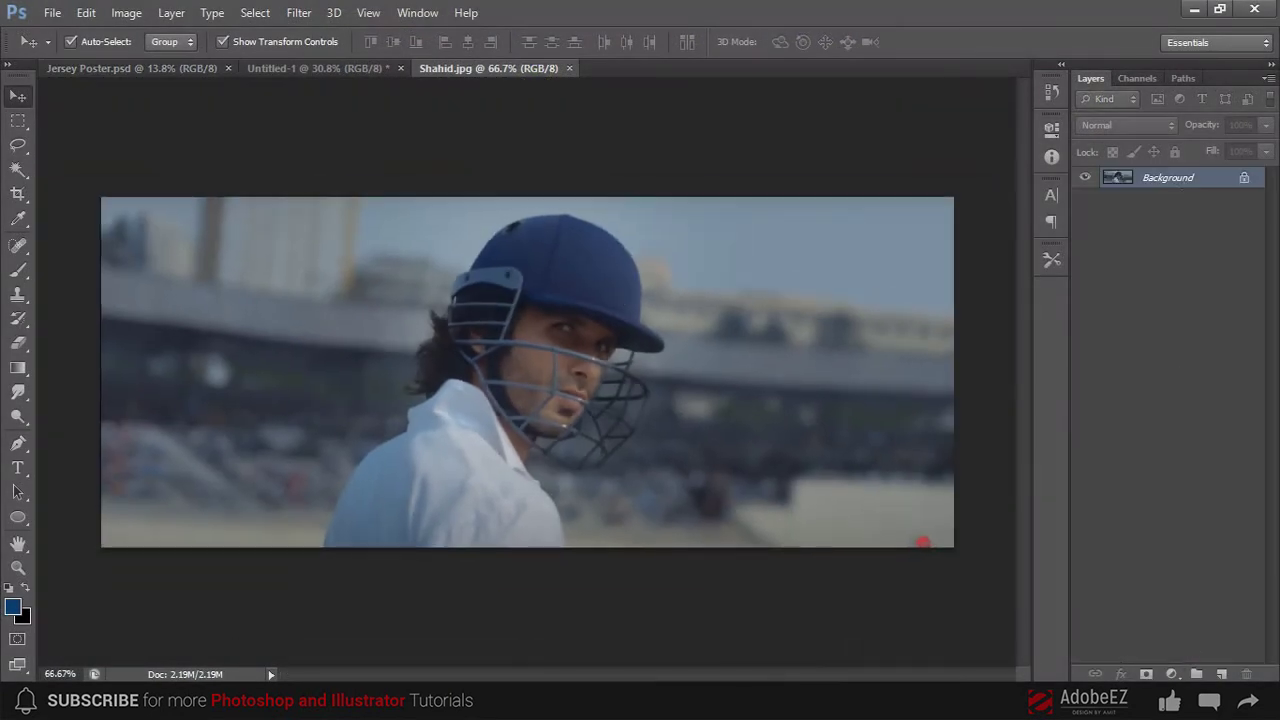
- Add a Brightness/Contrast adjustment at brightness 33 and a darkening Curves adjustment to the photo
left_click(1171, 674)
left_click(1143, 331)
left_click_drag(931, 219, 952, 213)
left_click(997, 118)
left_click(1171, 674)
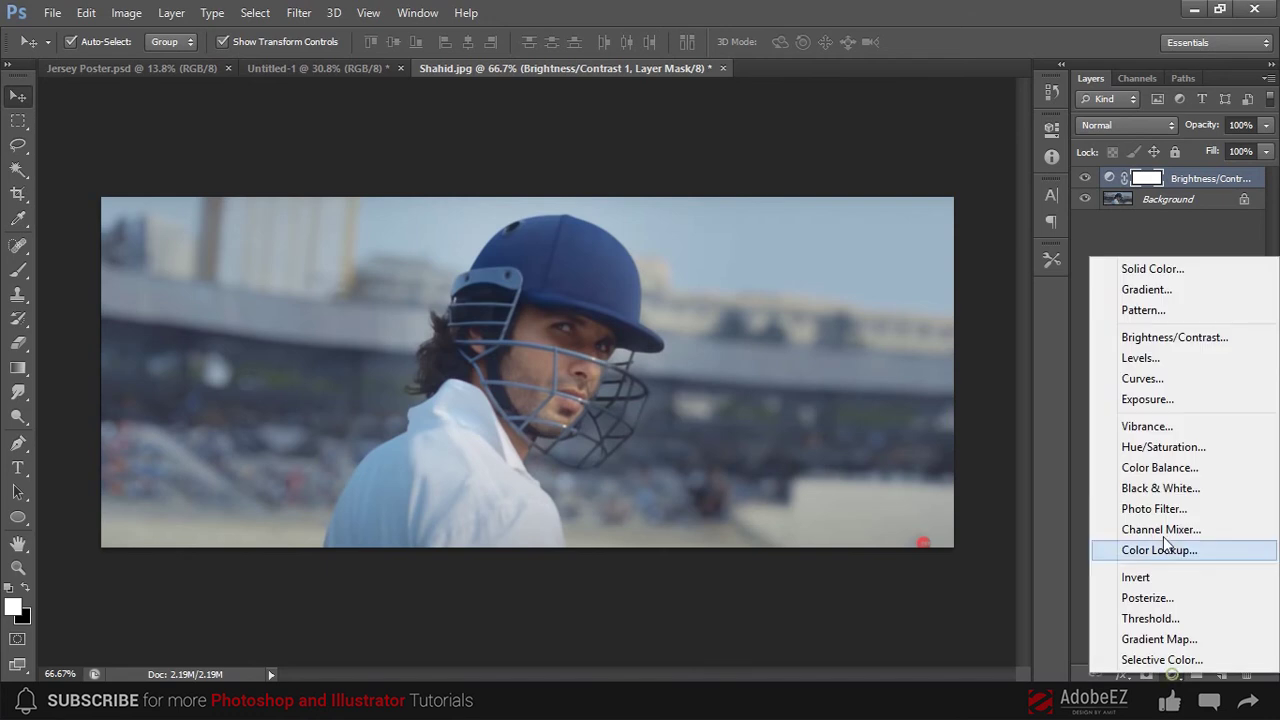
left_click(1142, 378)
mouse_move(968, 252)
left_mouse_down()
mouse_move(968, 263)
mouse_move(956, 255)
left_mouse_up()
left_click(997, 118)
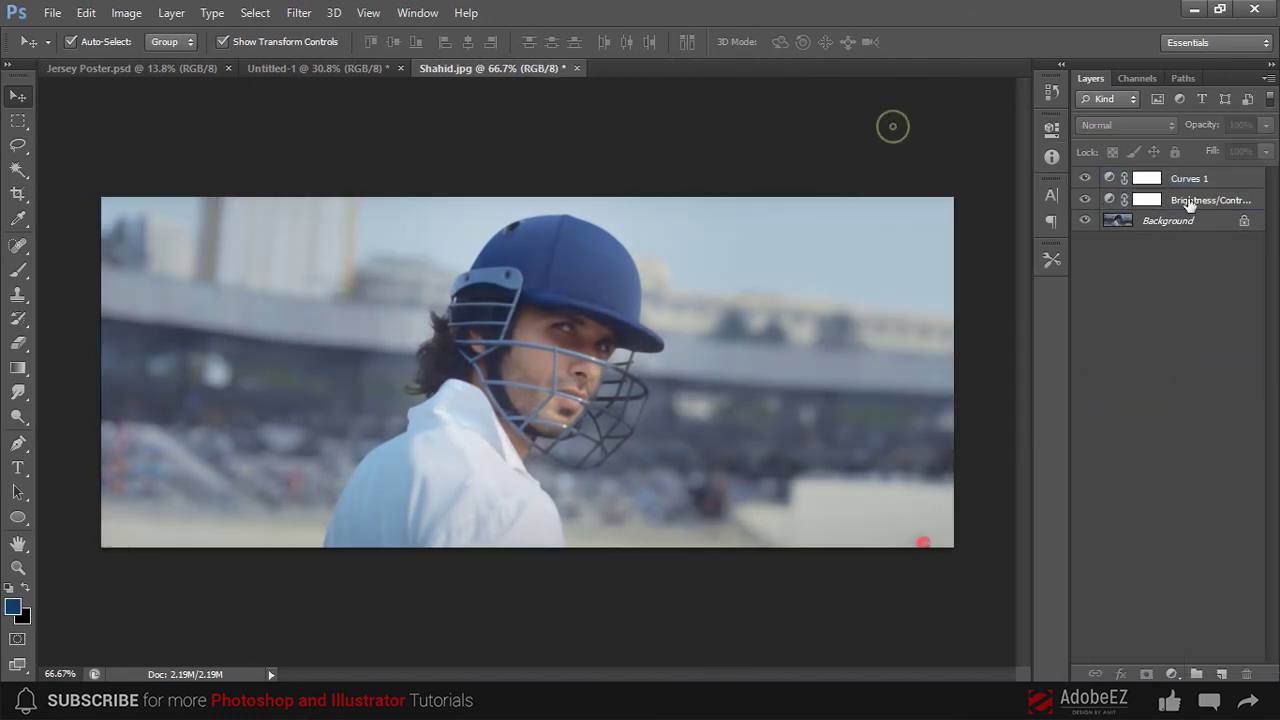
- Convert the Background to a normal layer and merge all three layers into one
double_click(1168, 221)
left_click(790, 220)
left_click(1180, 178, "shift")
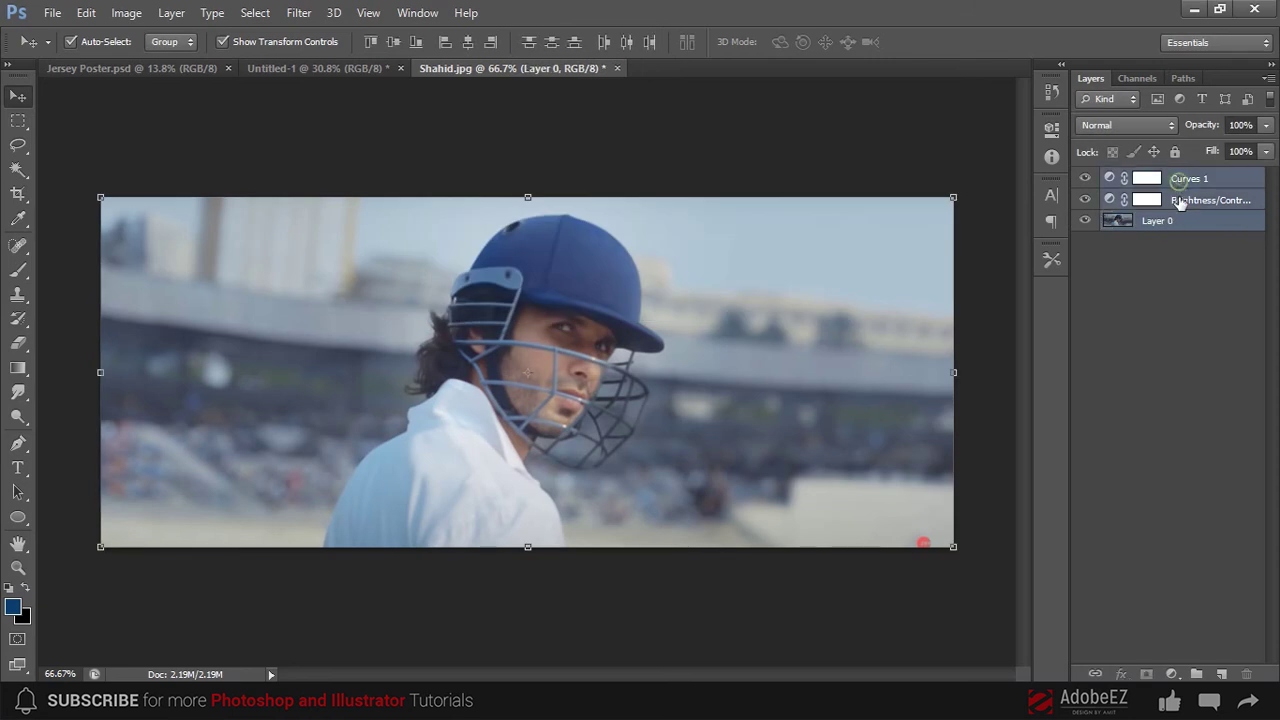
right_click(1178, 200)
key("Escape")
key("Delete")
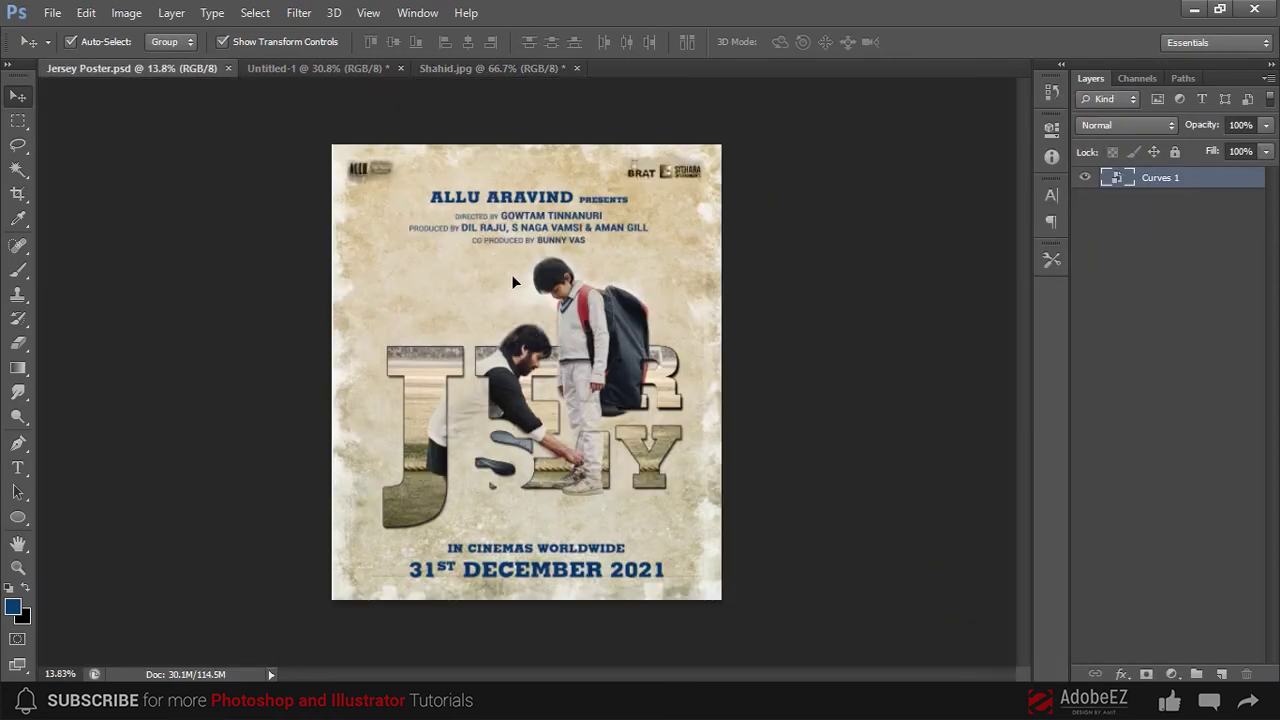
- Bring the merged cricketer photo into Jersey Poster.psd and scale it up
left_click_drag(140, 70, 511, 274)
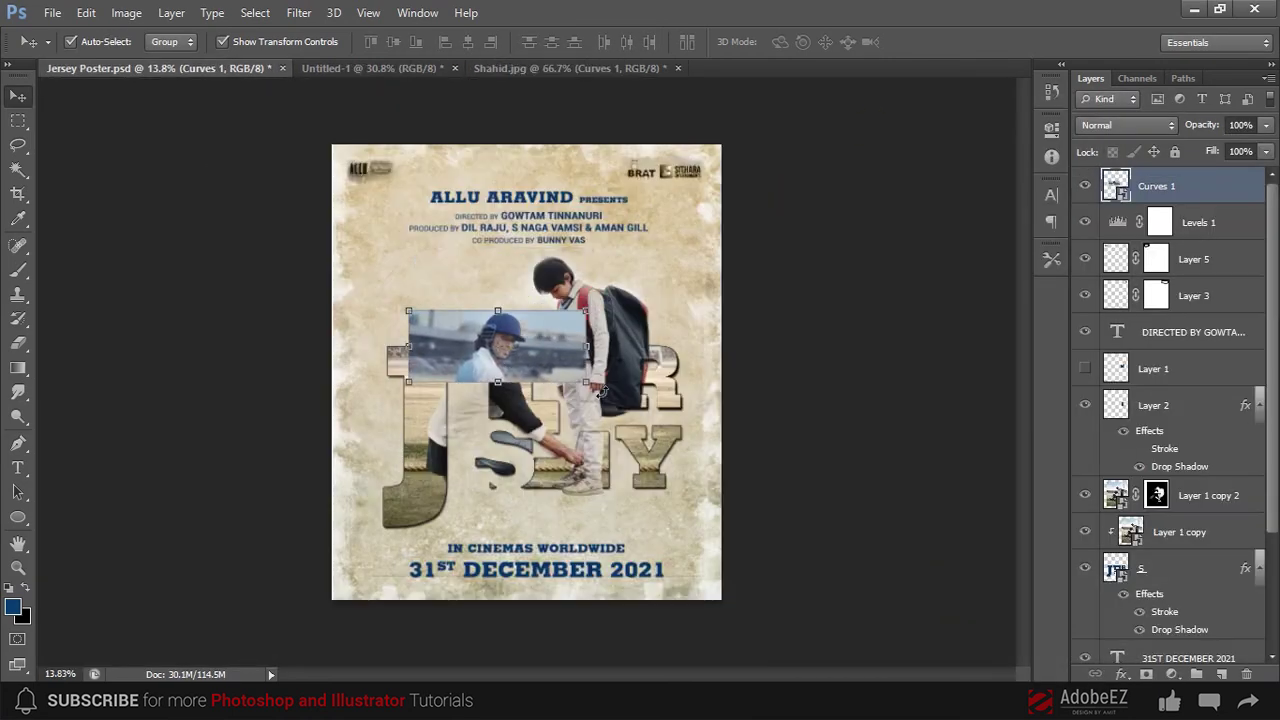
key("ctrl+t")
left_click_drag(590, 387, 662, 413)
key("Return")
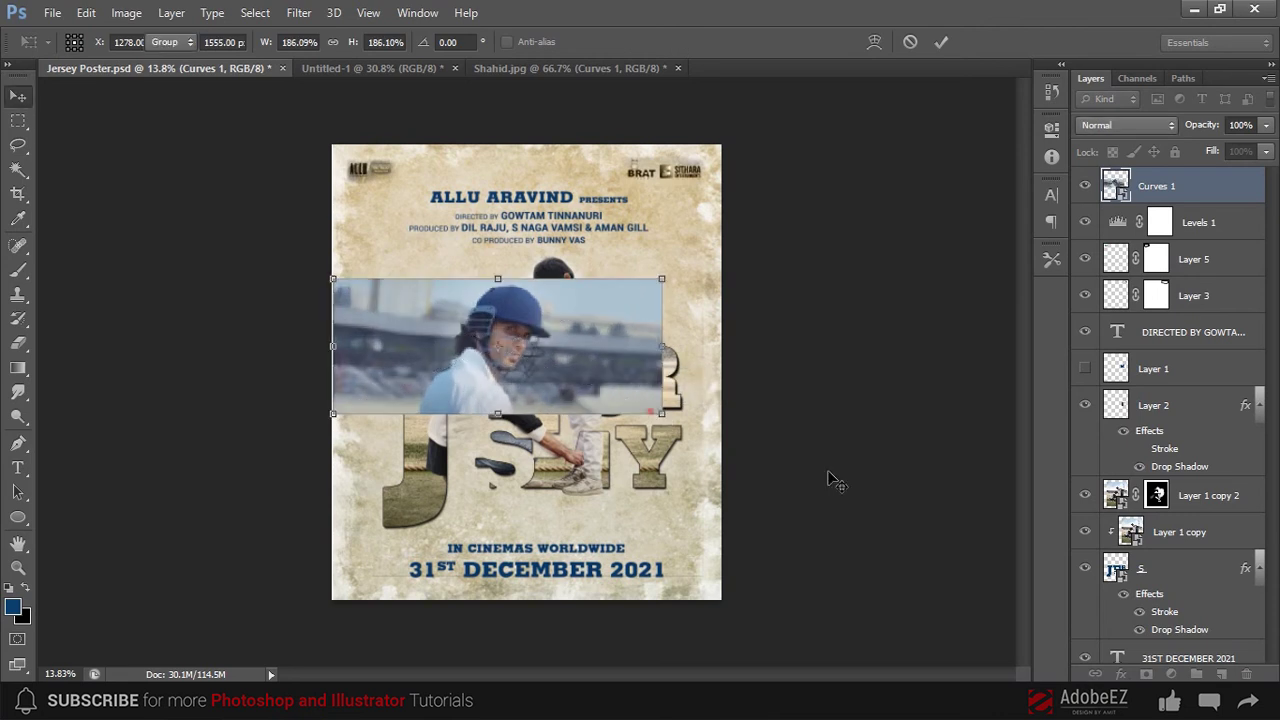
left_click_drag(604, 365, 554, 261)
- Hide Layer 1 copy and Layer 1 copy 2
left_click(1155, 505)
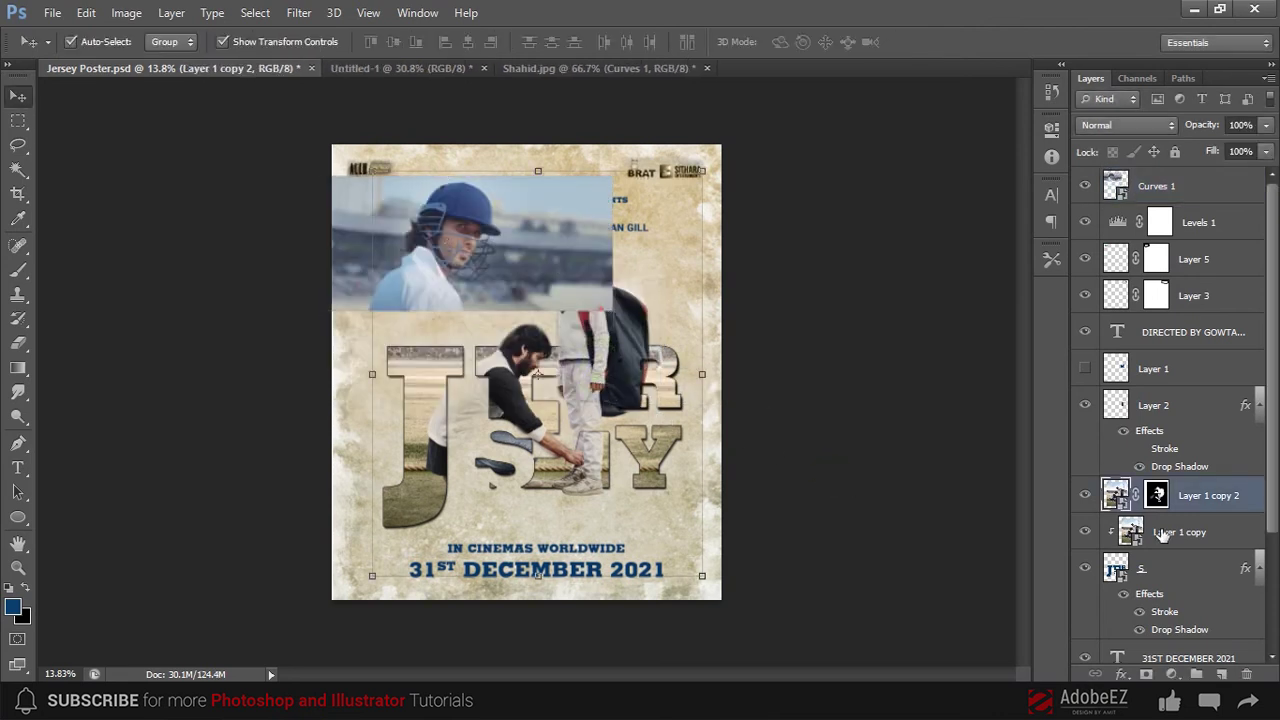
left_click(1163, 533, "shift")
left_click_drag(1090, 497, 1085, 532)
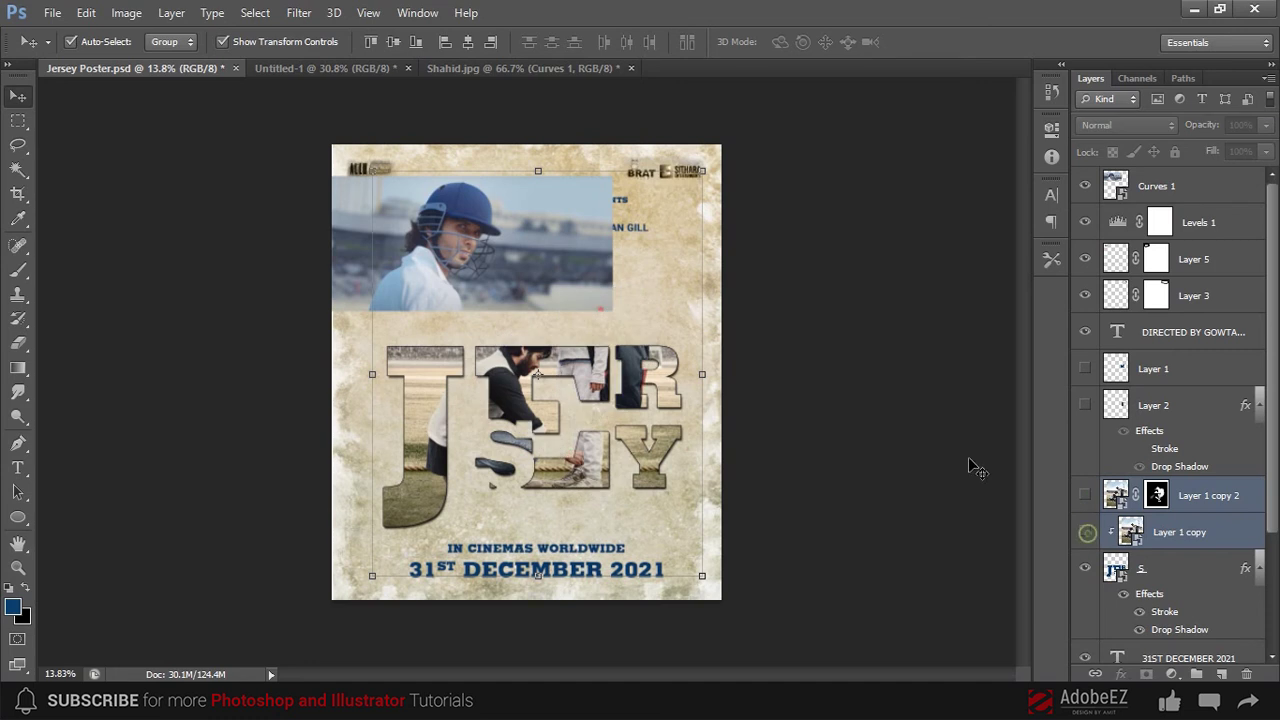
- Enlarge the photo to about 396% across the poster's middle, between credits and release date
left_click_drag(519, 260, 519, 413)
left_click_drag(664, 463, 780, 511)
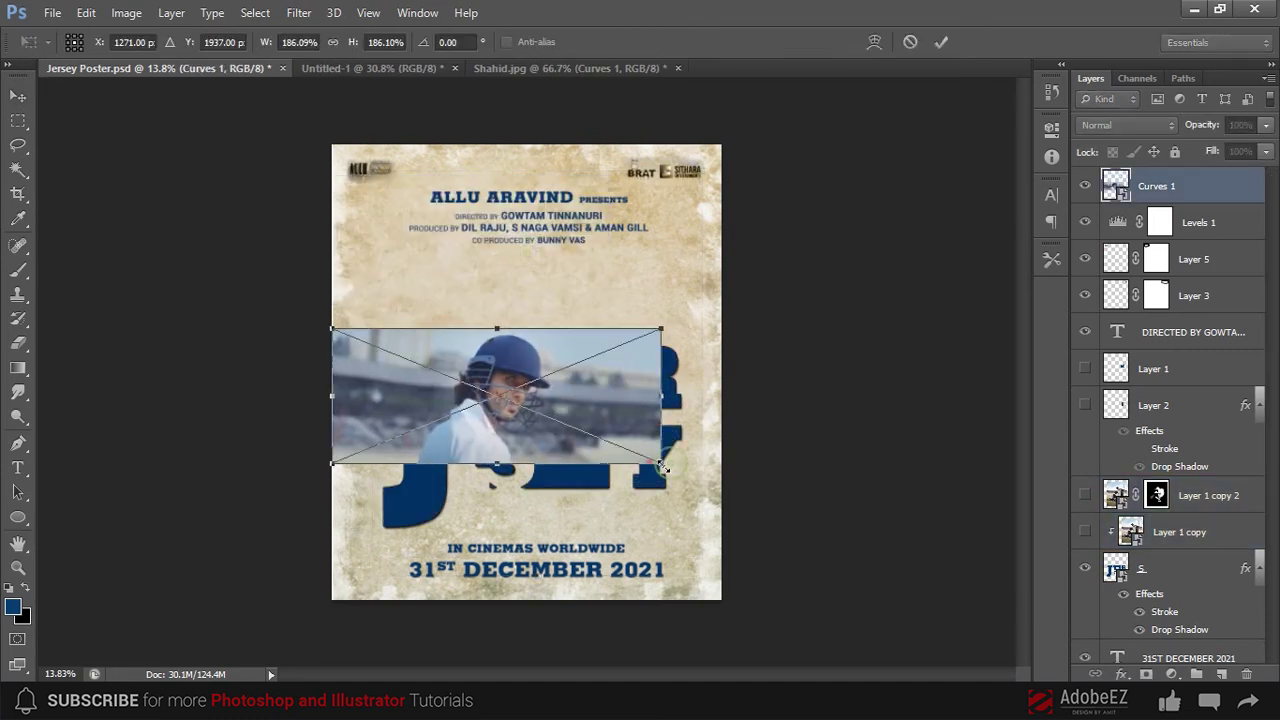
left_click_drag(698, 430, 700, 443)
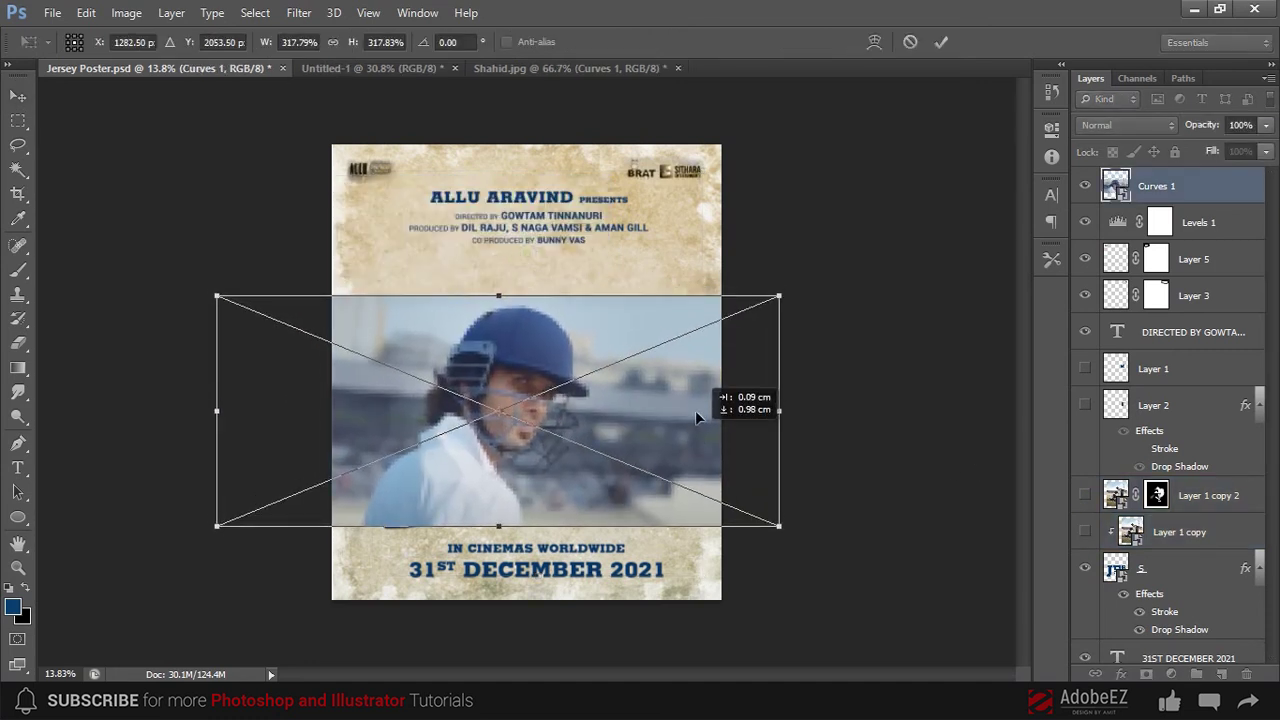
left_click(846, 368)
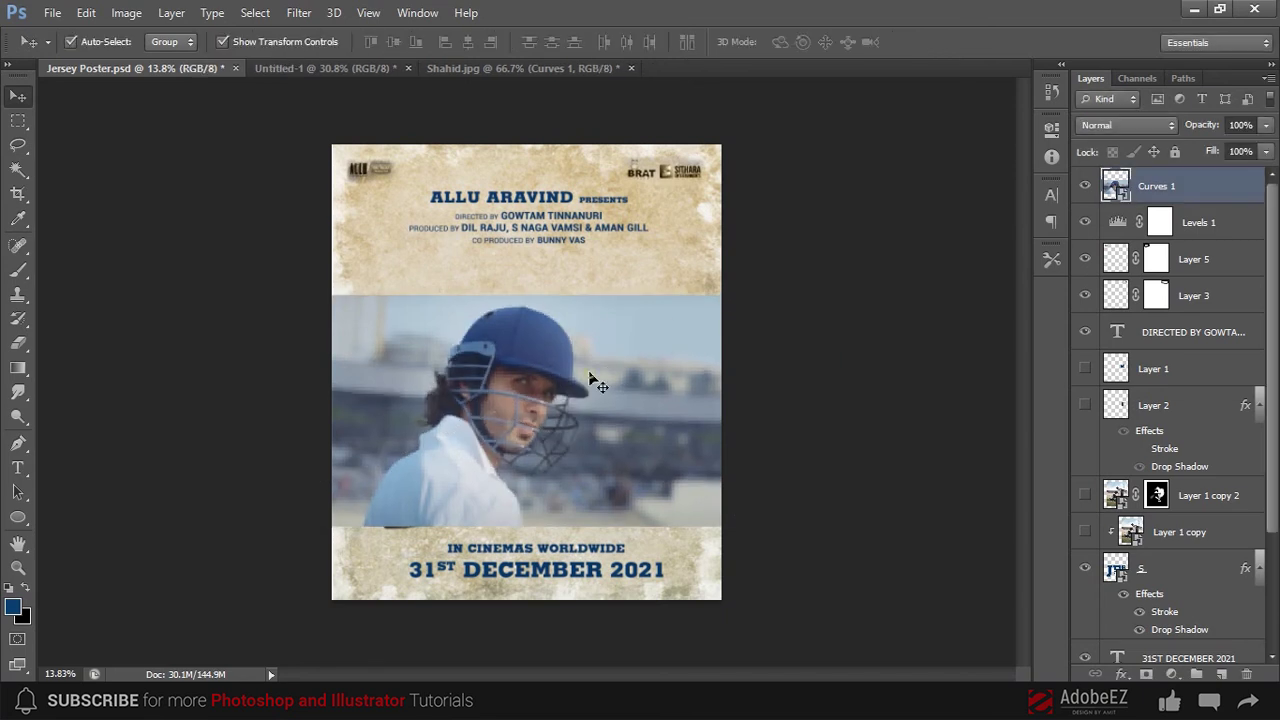
left_click_drag(586, 371, 586, 357)
left_click(779, 282)
left_click_drag(779, 511, 830, 535)
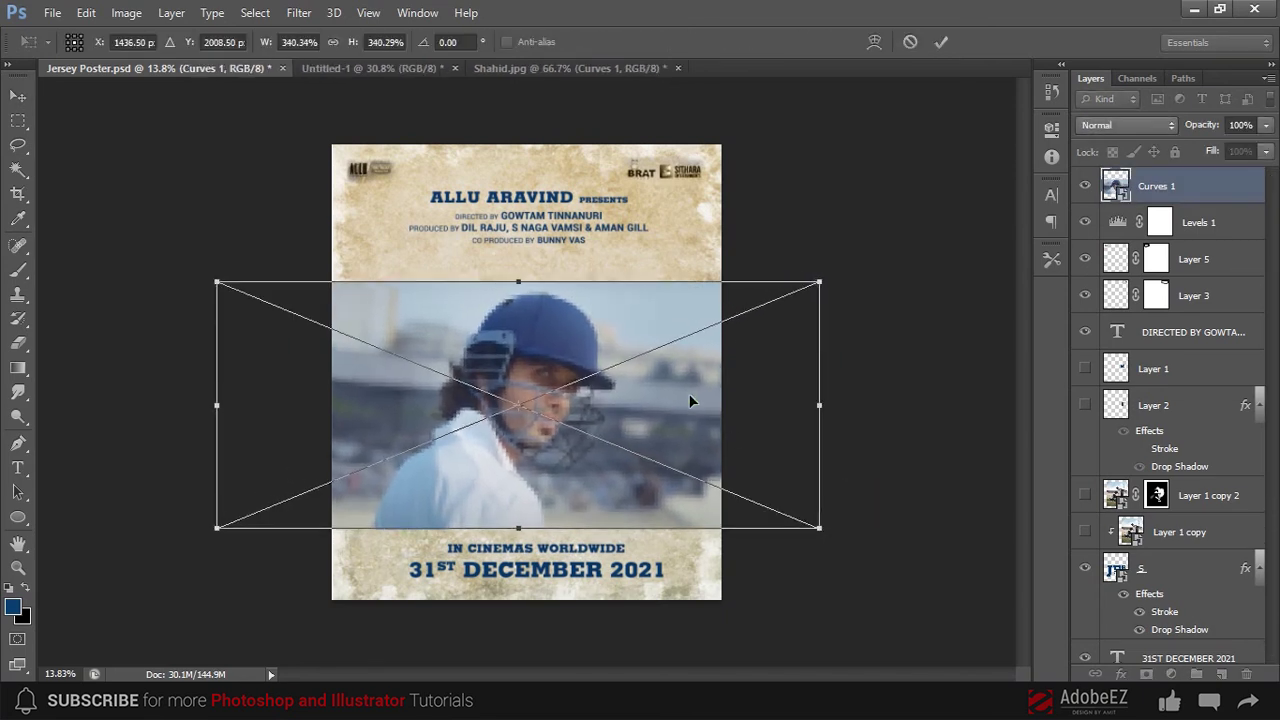
left_click_drag(691, 400, 677, 397)
left_click_drag(803, 278, 847, 243)
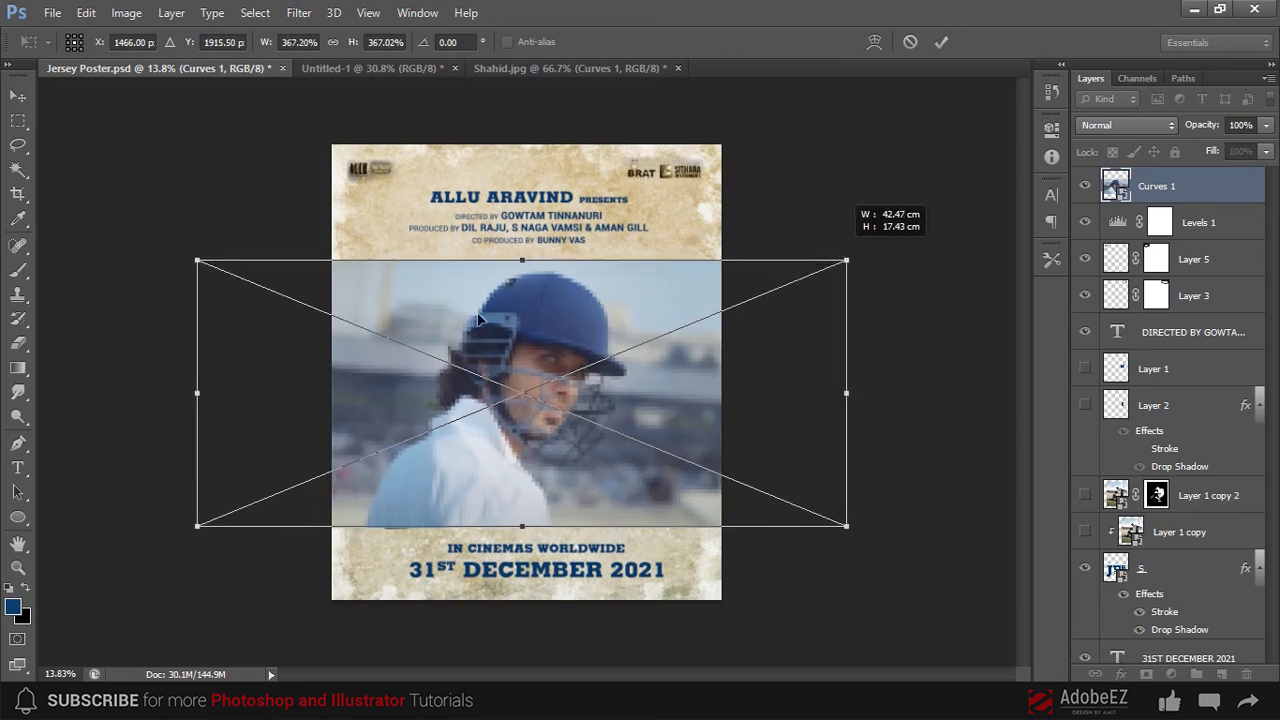
left_click_drag(195, 243, 155, 243)
left_click_drag(157, 527, 146, 531)
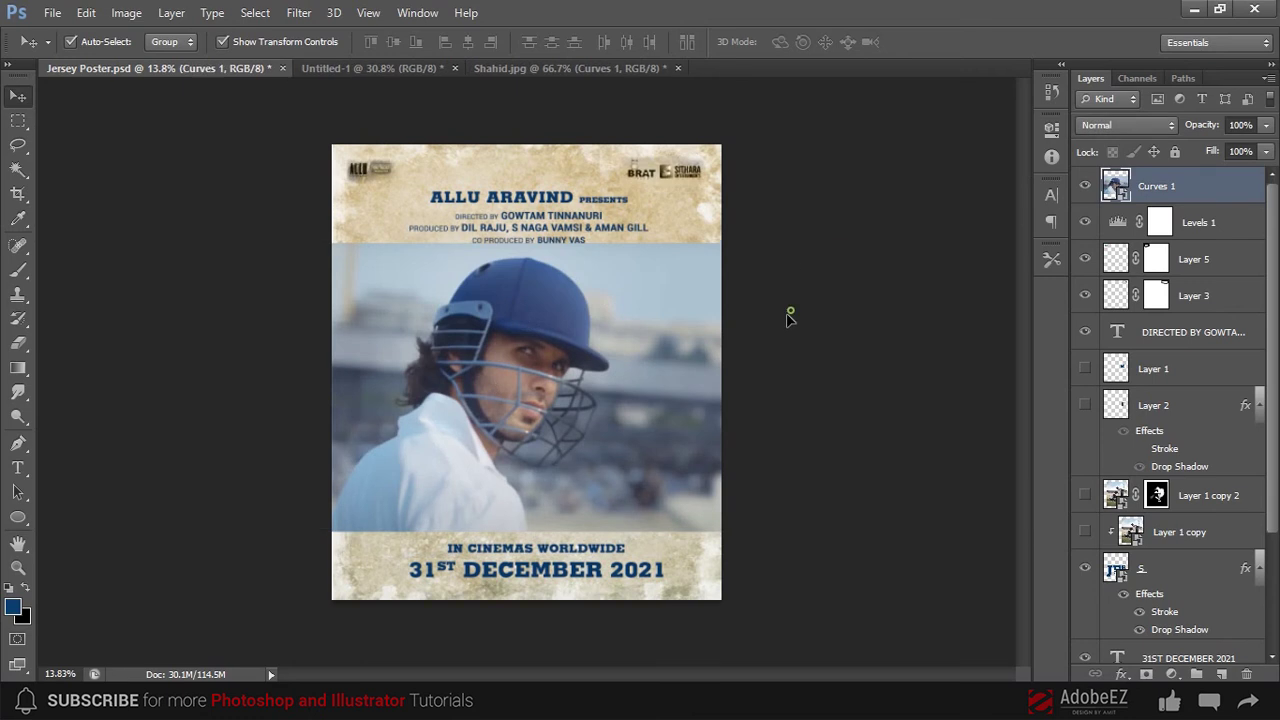
- Duplicate the photo layer as Curves 1 copy
right_click(1190, 188)
left_click(840, 121)
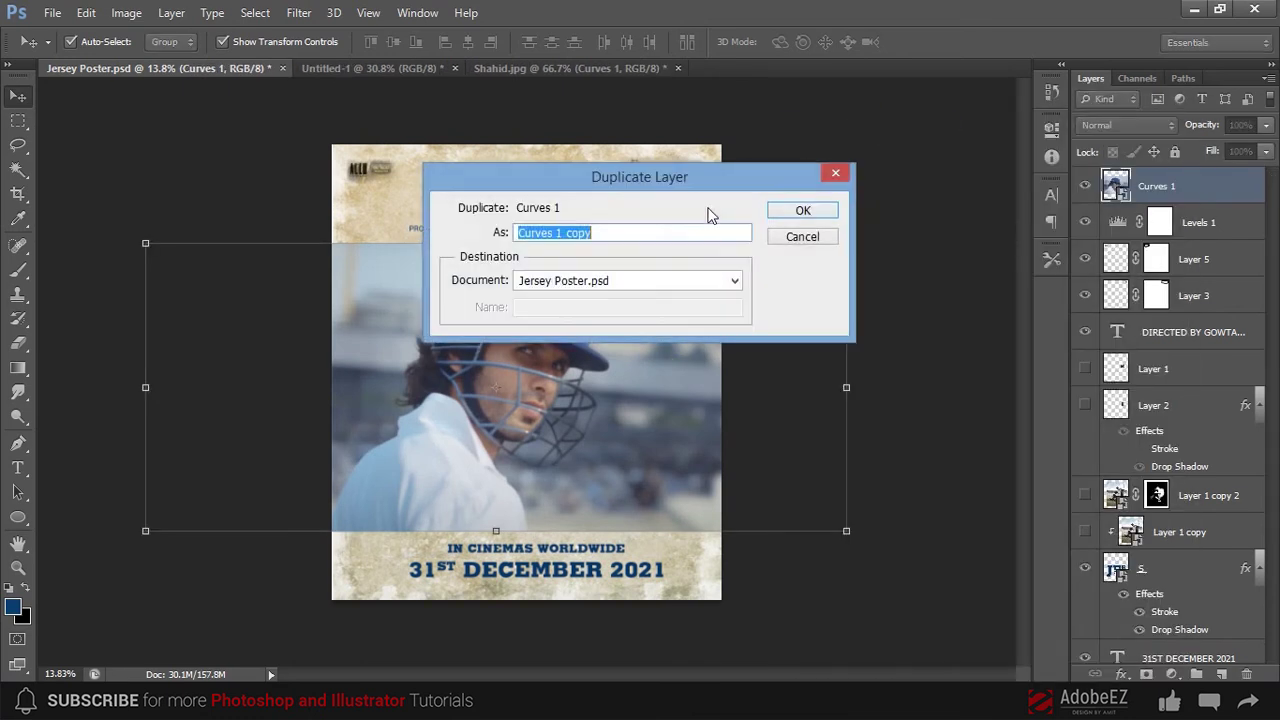
left_click(805, 212)
- Move both photo layers below Layer 1, place Curves 1 copy under Layer 2, and give it a layer mask
left_click(1155, 218)
left_click(1152, 186, "shift")
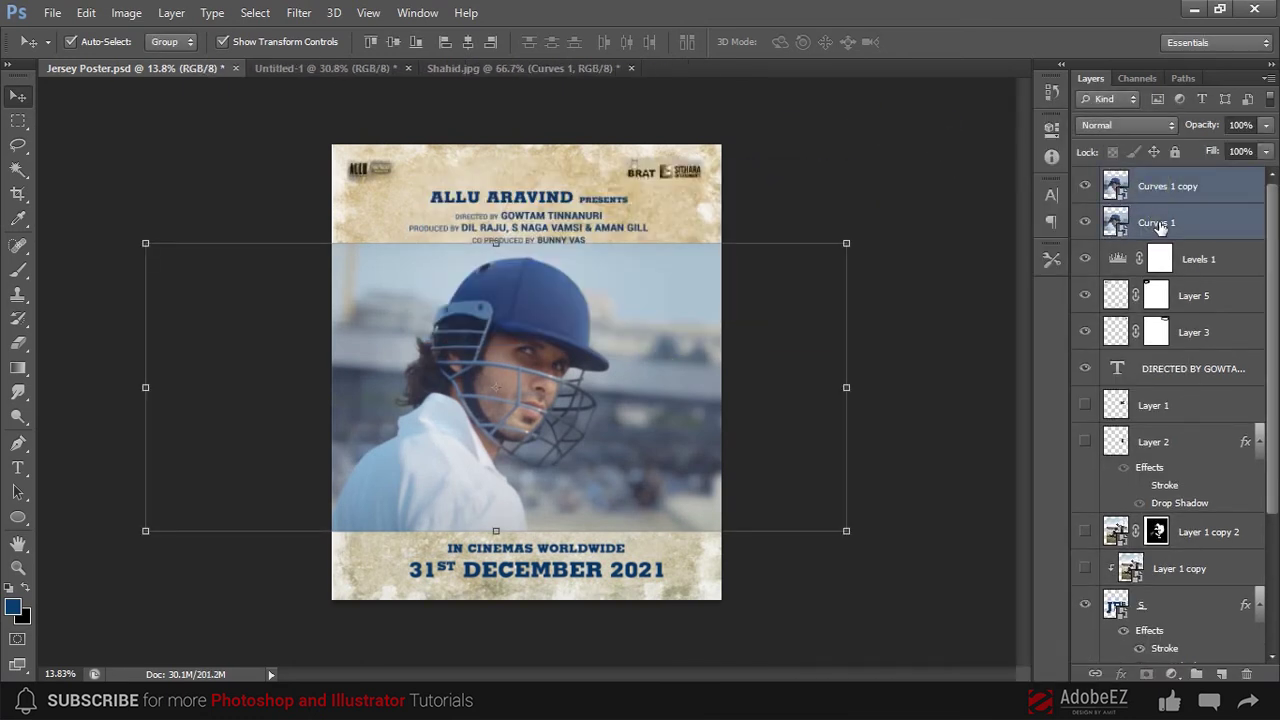
left_click_drag(1158, 225, 1160, 565)
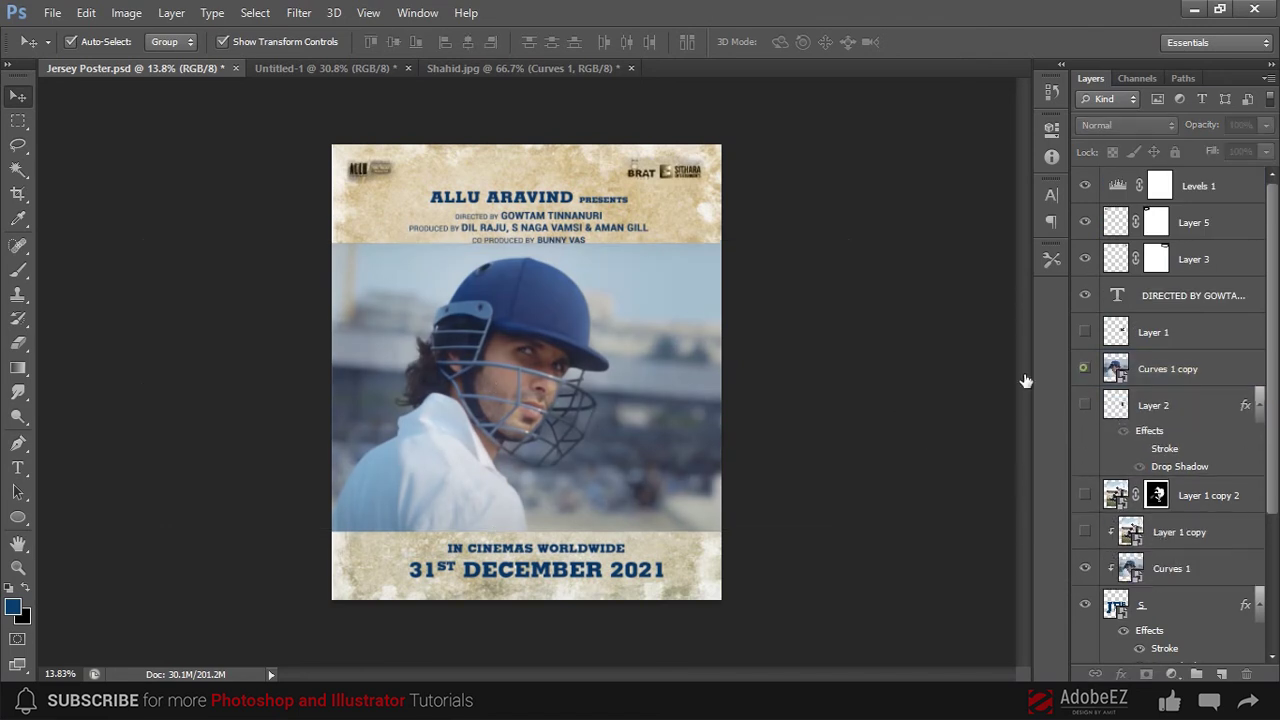
left_click(505, 385)
left_click(985, 415)
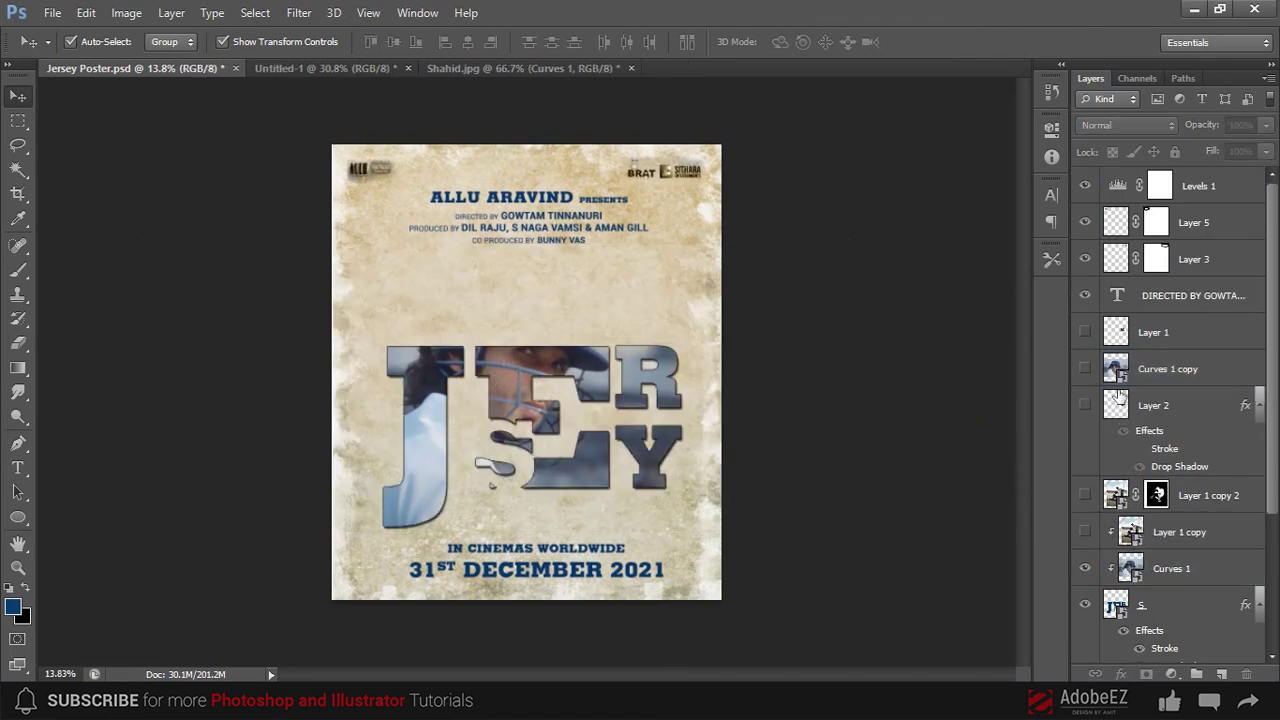
left_click(1085, 368)
left_click_drag(1115, 370, 1155, 443)
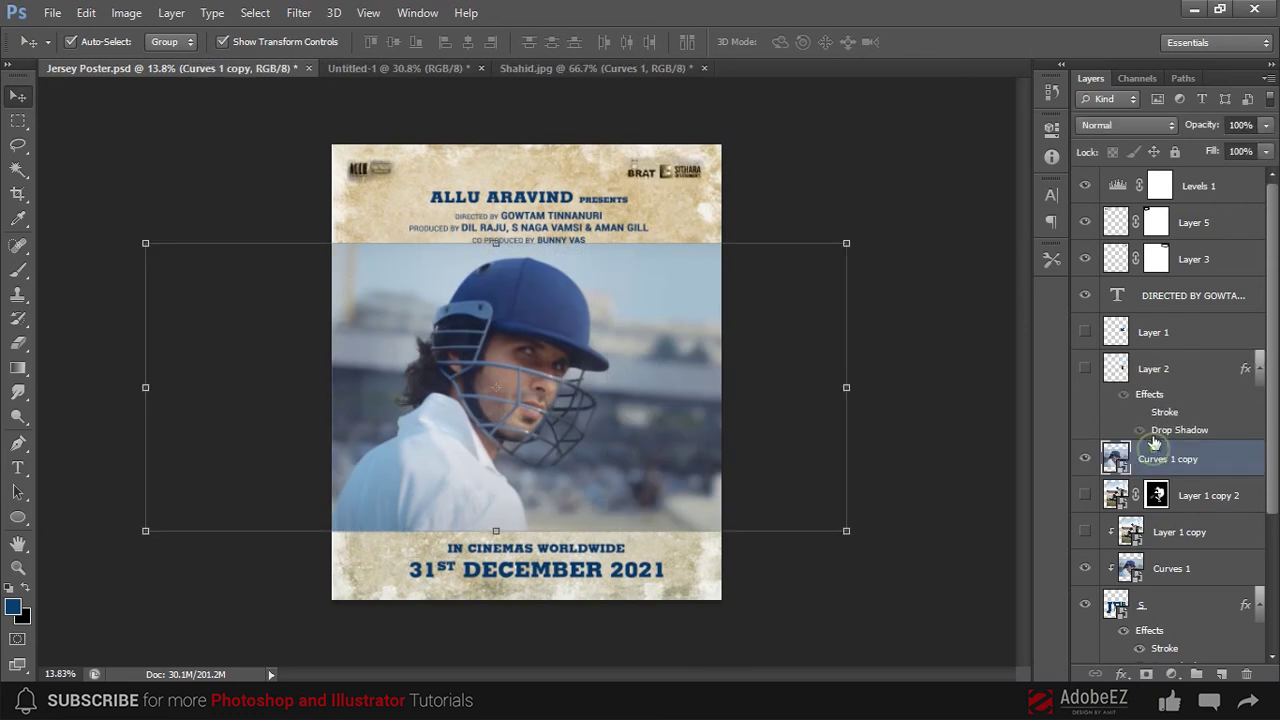
left_click(1147, 674)
- Erase the mask's top-right and lower-right areas to reveal the R and Y
key("d")
key("e")
left_click_drag(668, 258, 710, 347)
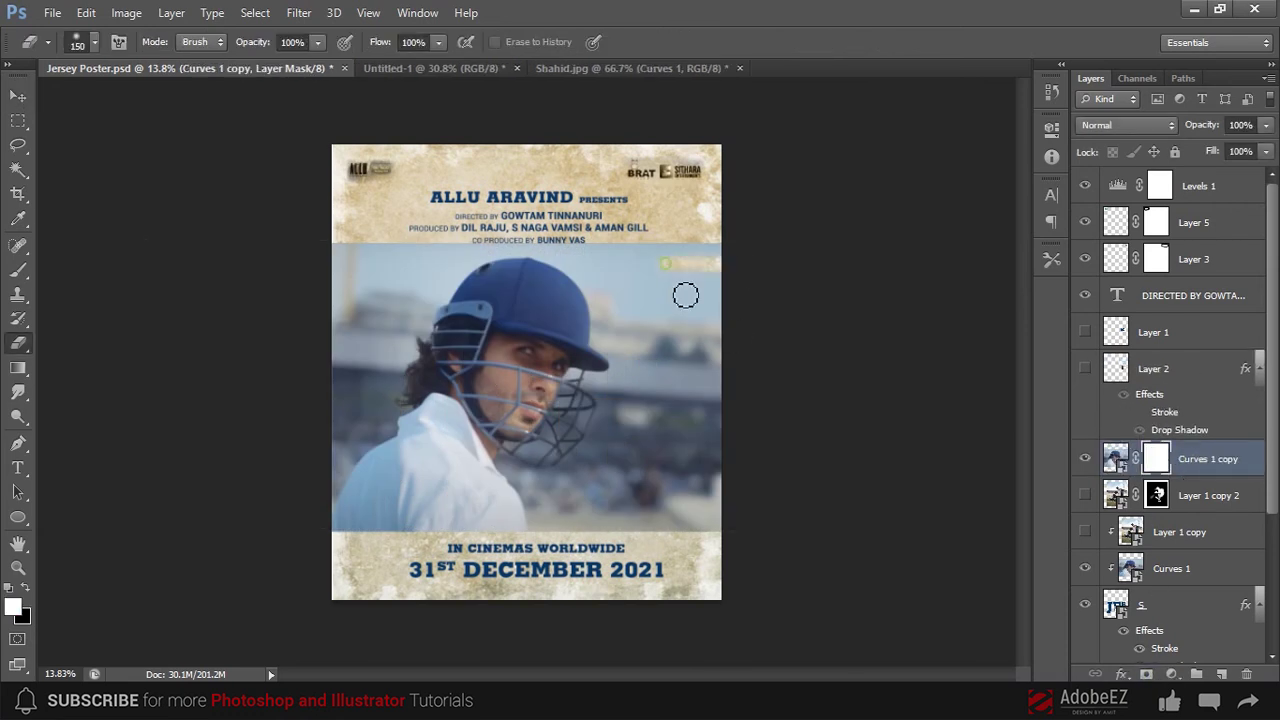
mouse_move(667, 483)
left_mouse_down()
mouse_move(310, 495)
mouse_move(345, 250)
left_mouse_up()
scroll(629, 271, "up", 3)
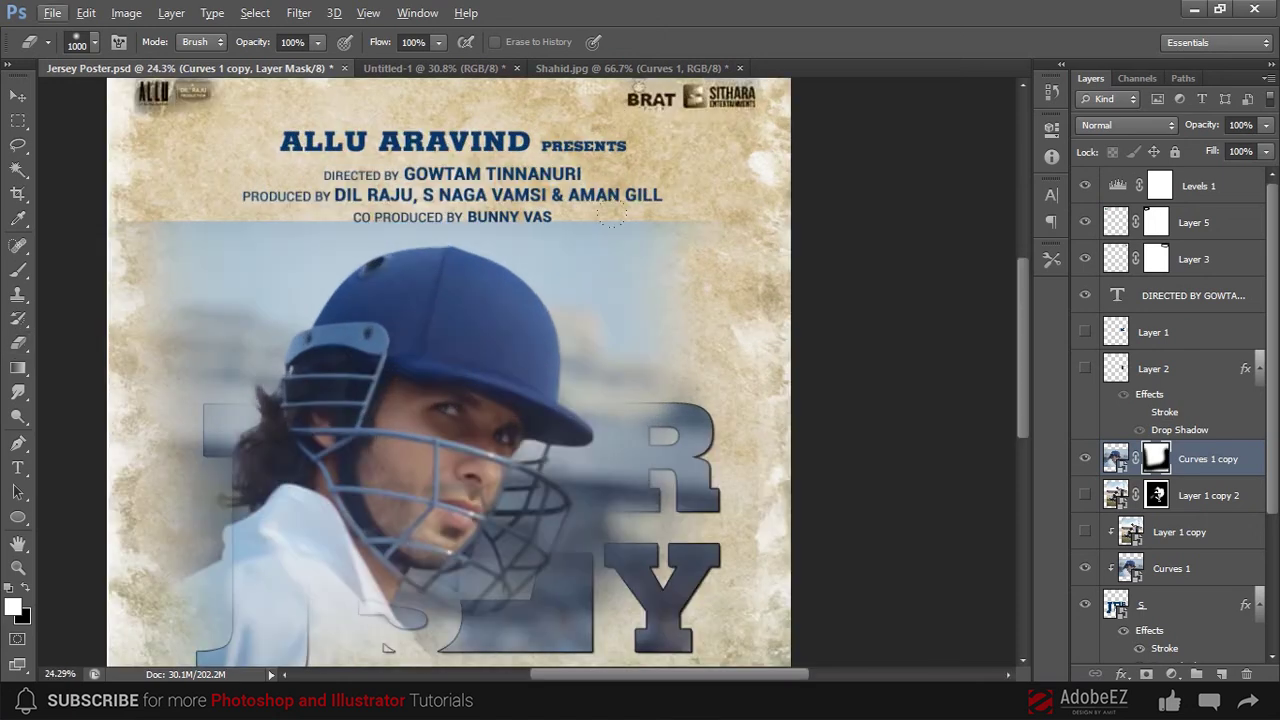
- Trace a pen path along the cricketer's helmet outline and face guard
key("p")
scroll(594, 449, "up", 1)
scroll(603, 459, "up", 2)
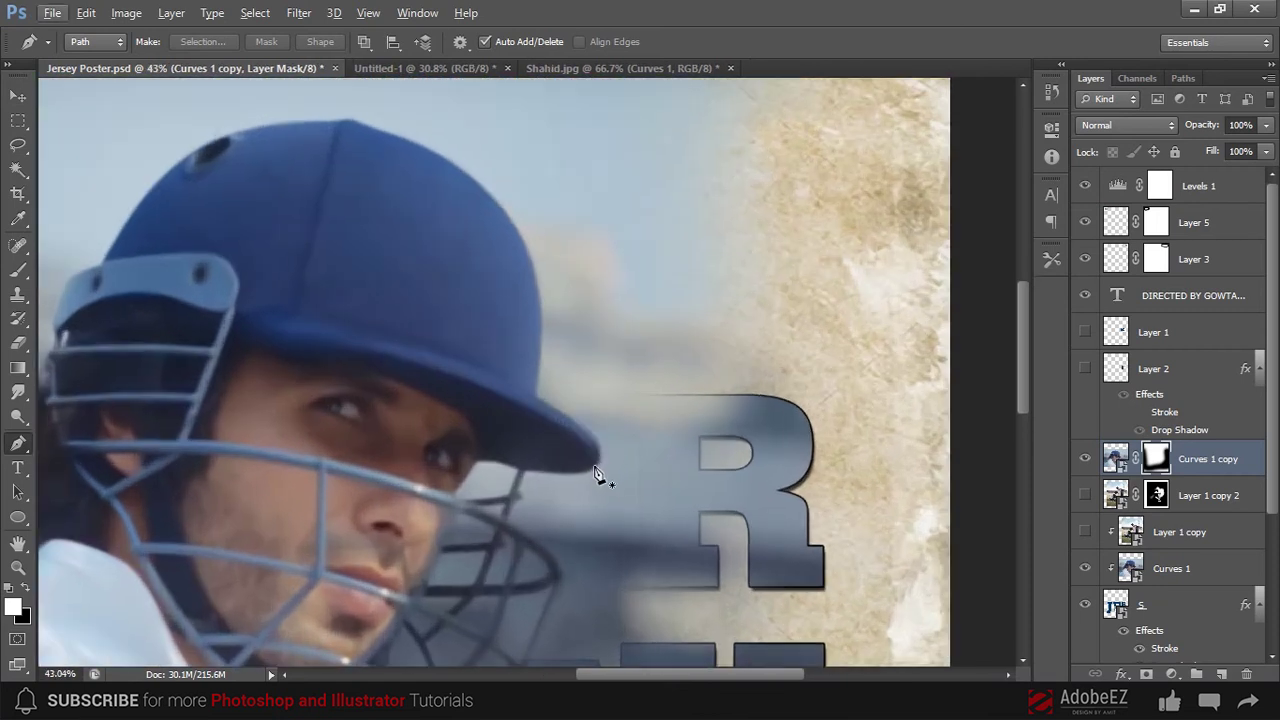
left_click(595, 468)
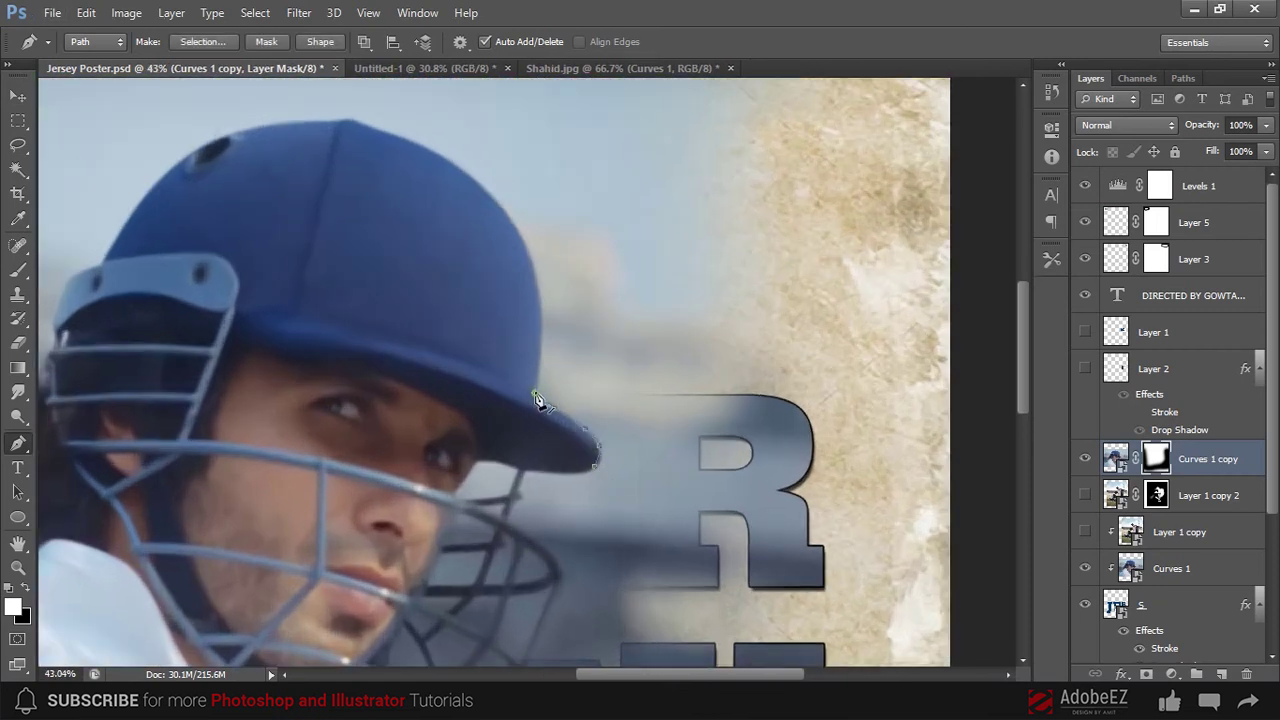
left_click_drag(533, 194, 688, 329)
left_click_drag(437, 220, 431, 203)
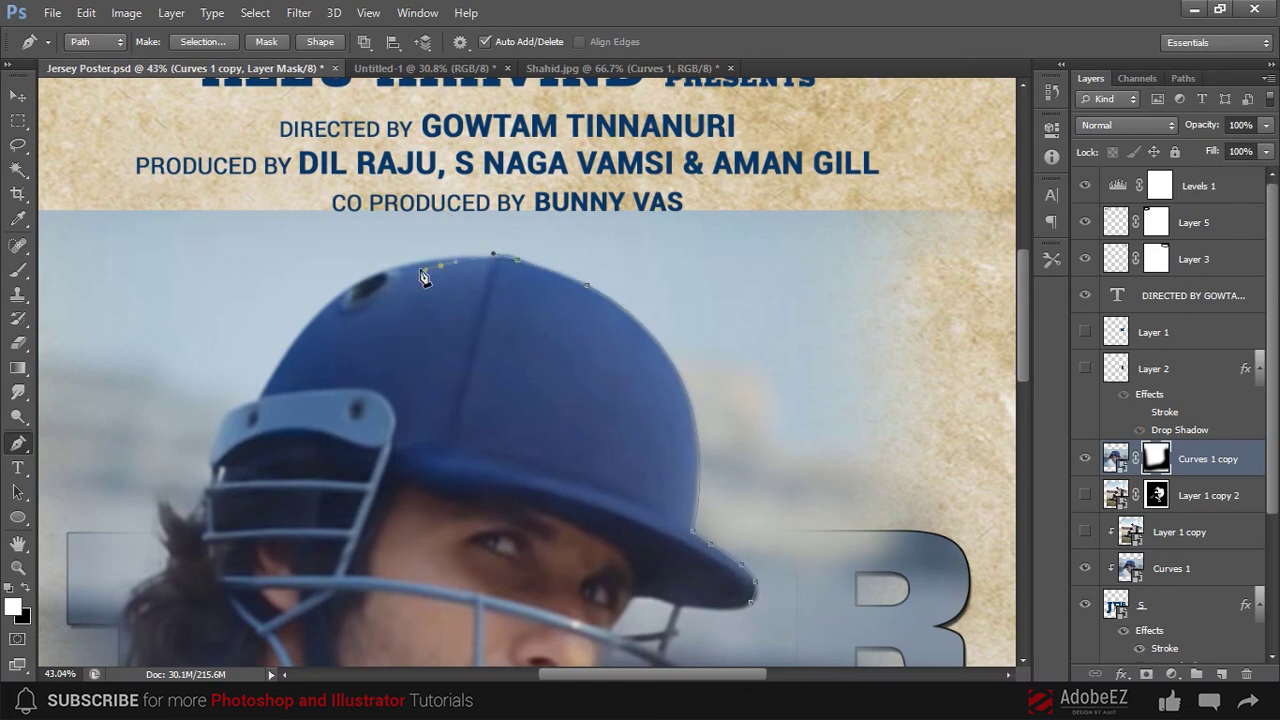
scroll(389, 346, "up", 3)
left_click_drag(389, 346, 595, 234)
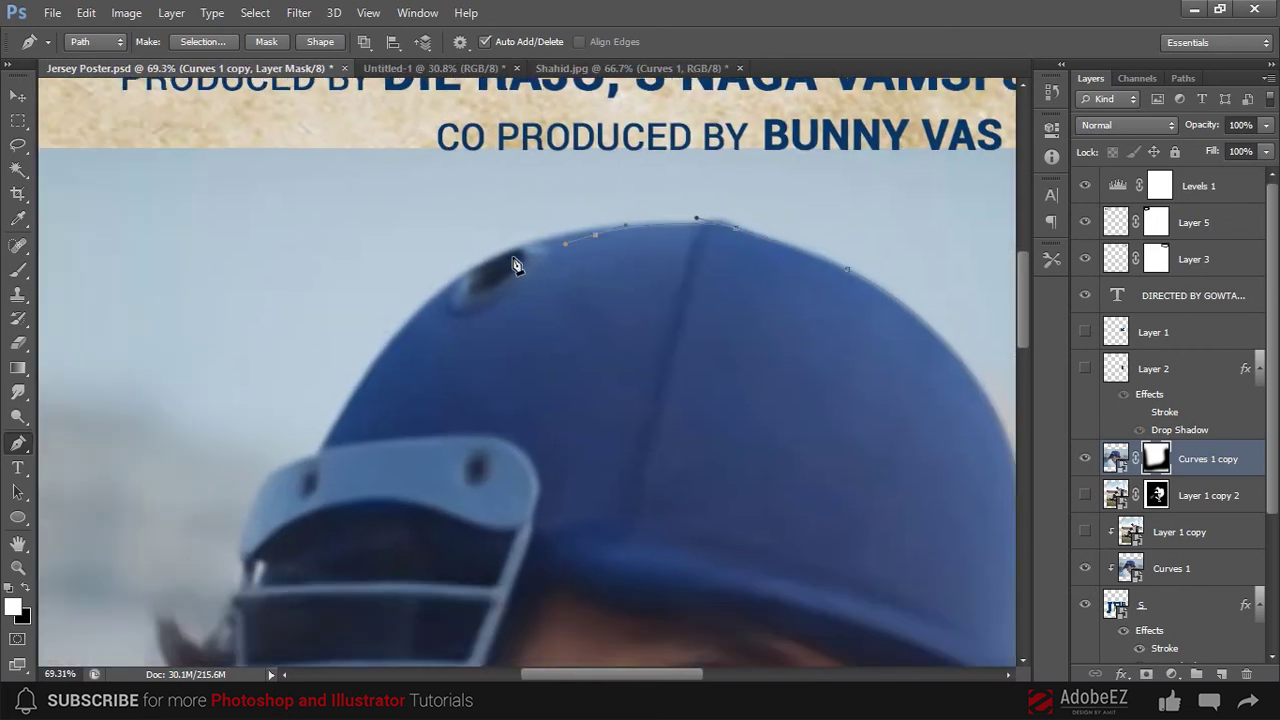
left_click_drag(344, 423, 622, 210)
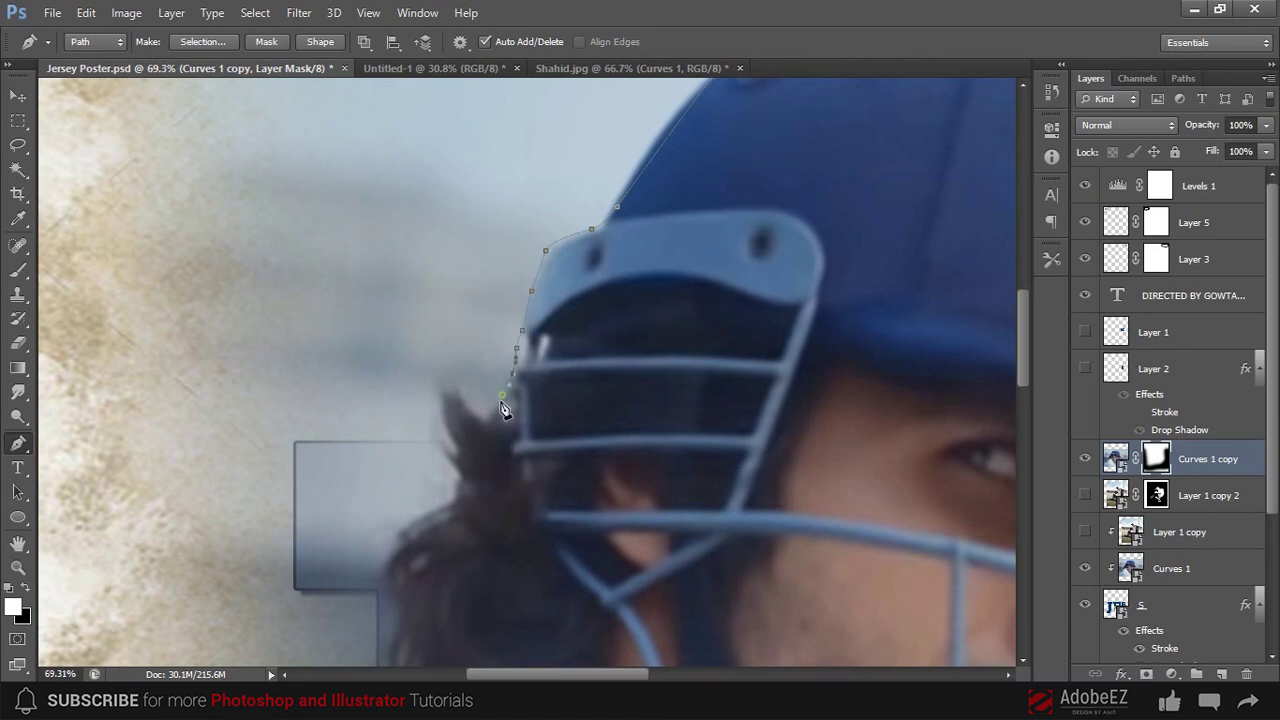
- Close the path across the poster's top and right side, convert it to a selection, then deselect
scroll(366, 425, "down", 3)
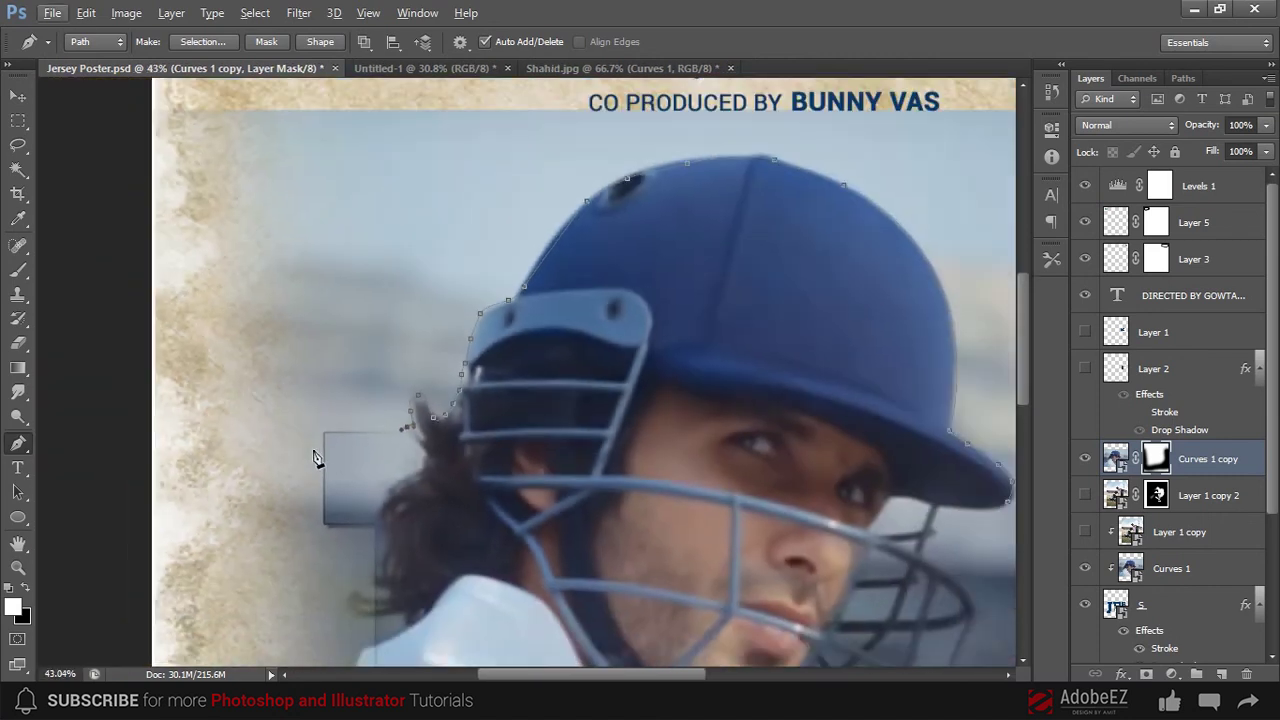
scroll(320, 415, "down", 3)
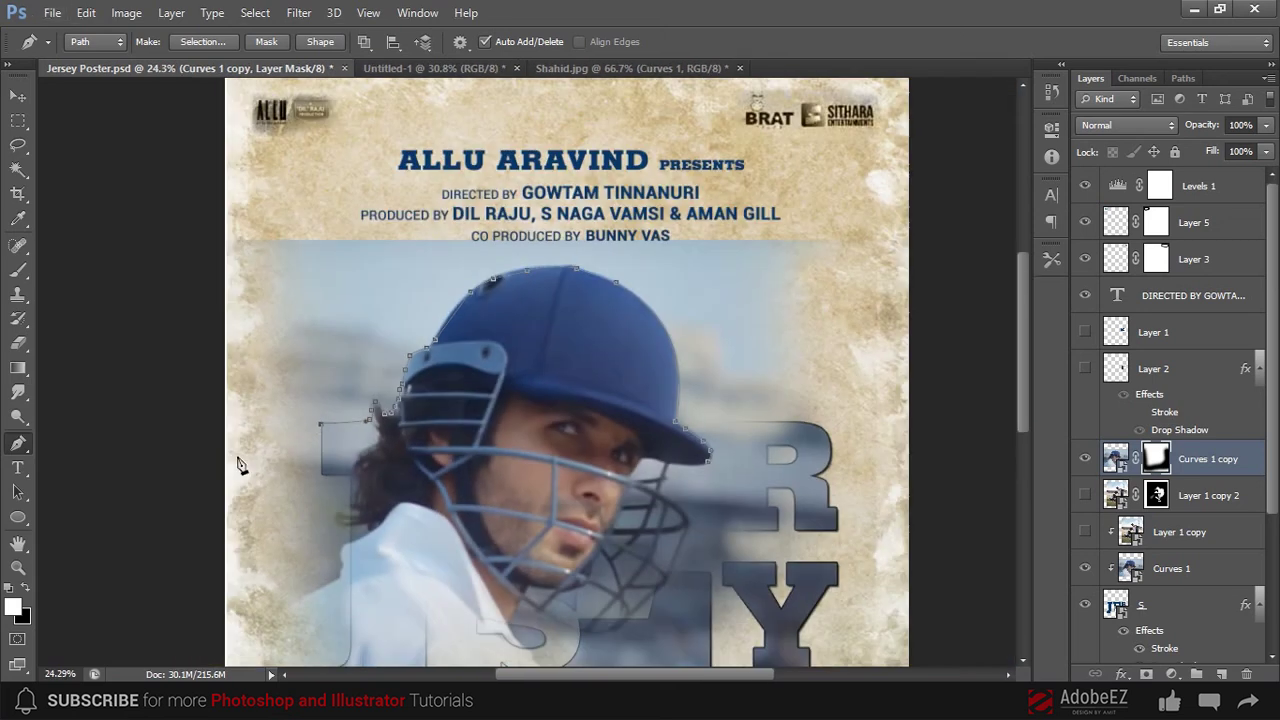
left_click_drag(847, 163, 917, 178)
left_click_drag(904, 296, 897, 365)
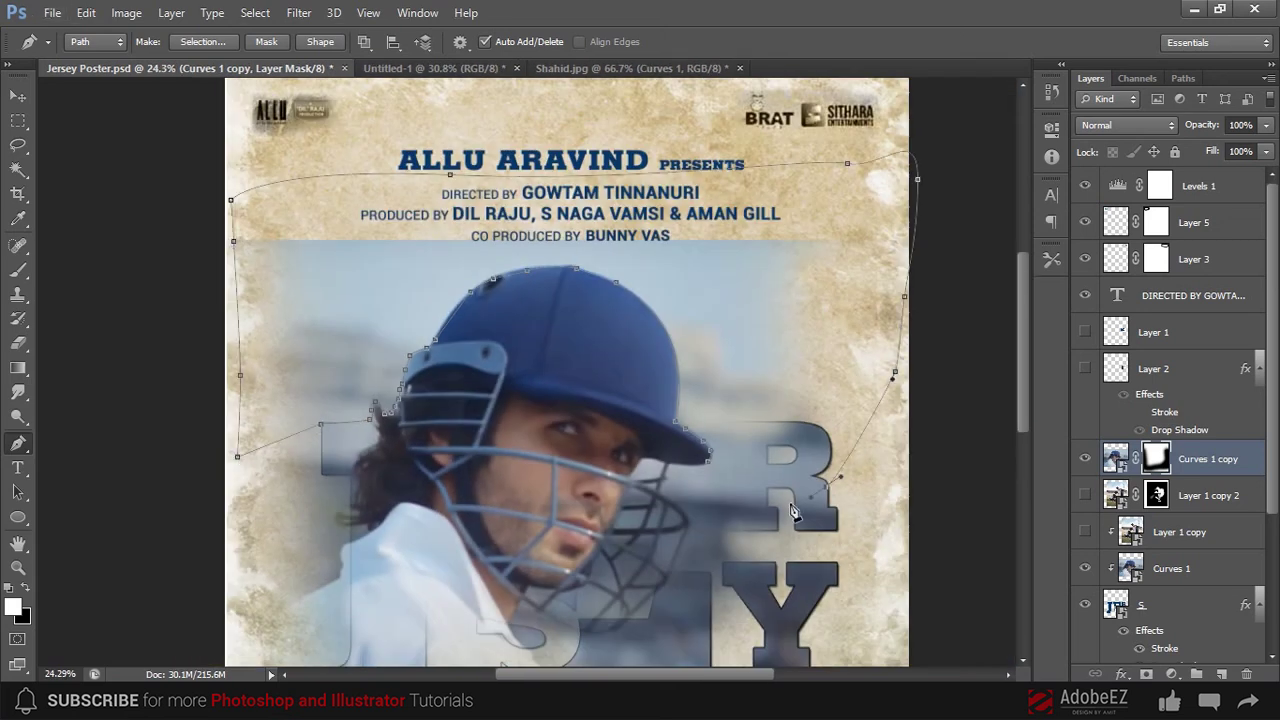
left_click(787, 500)
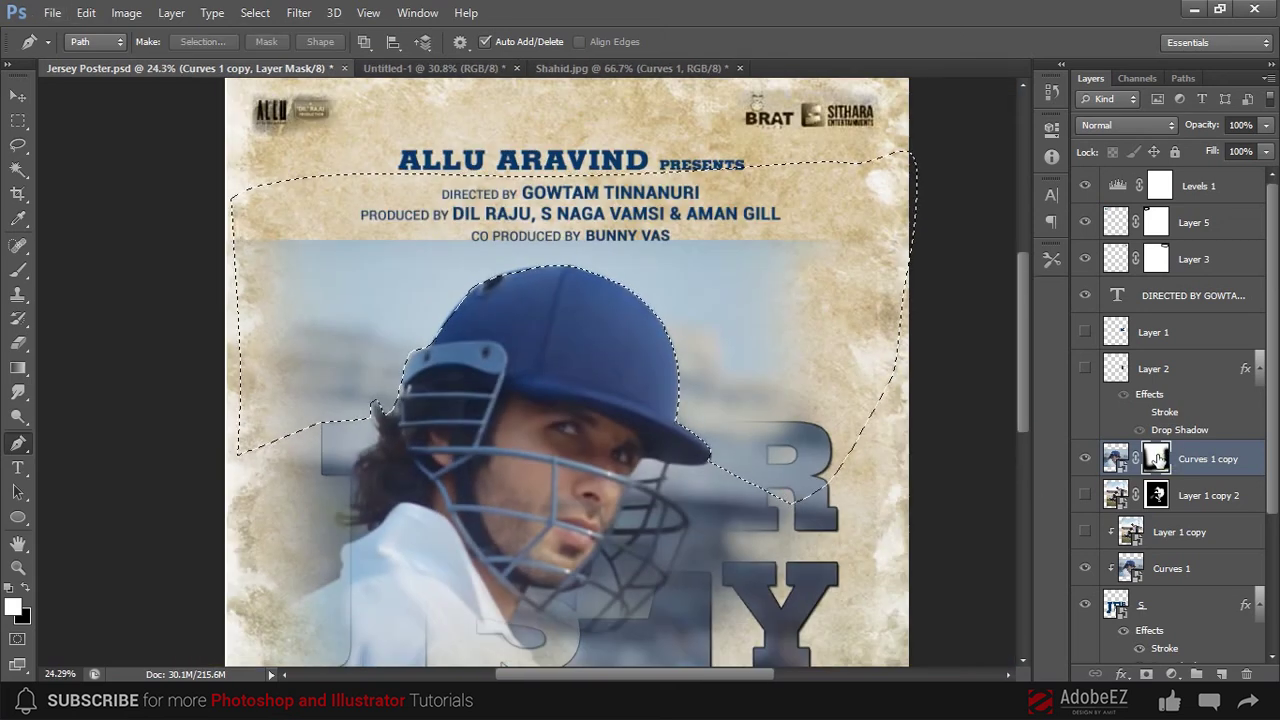
key("ctrl+Return")
key("ctrl+d")
scroll(352, 210, "down", 3)
scroll(352, 210, "up", 1)
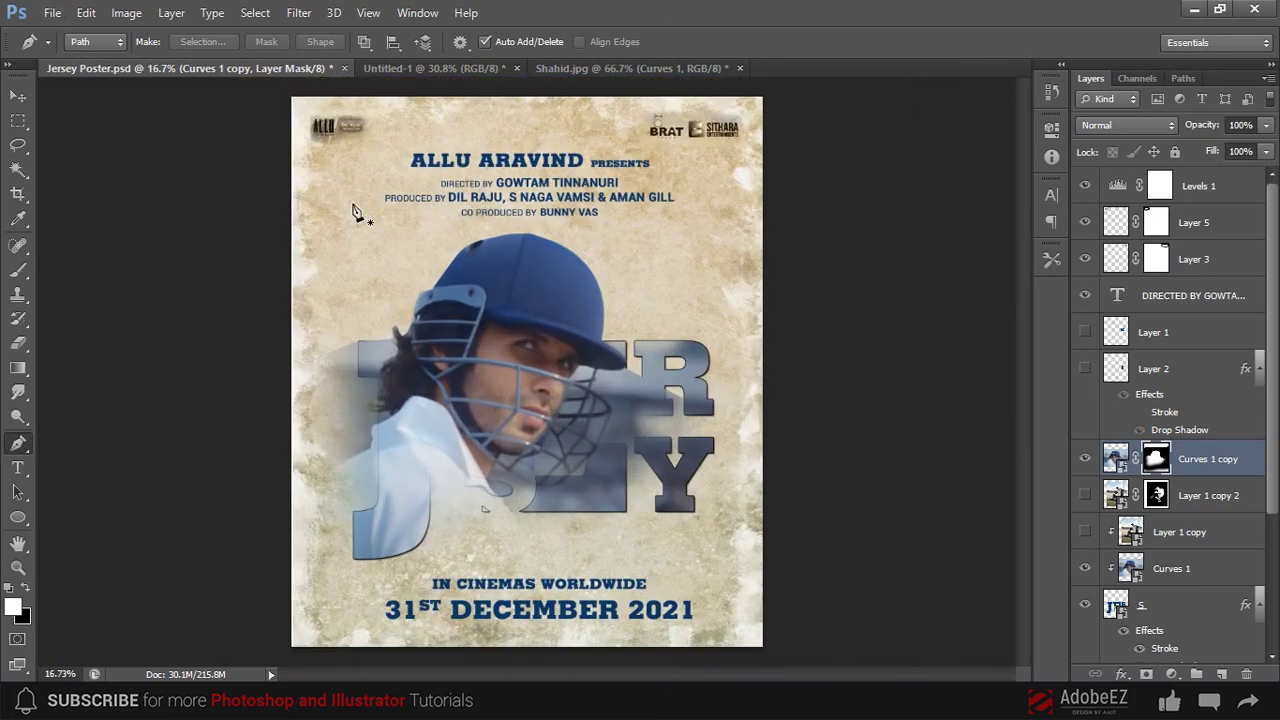
- Erase the Curves 1 copy mask beside the J, around the S, and over the R and Y
left_click(18, 95)
scroll(604, 393, "up", 2)
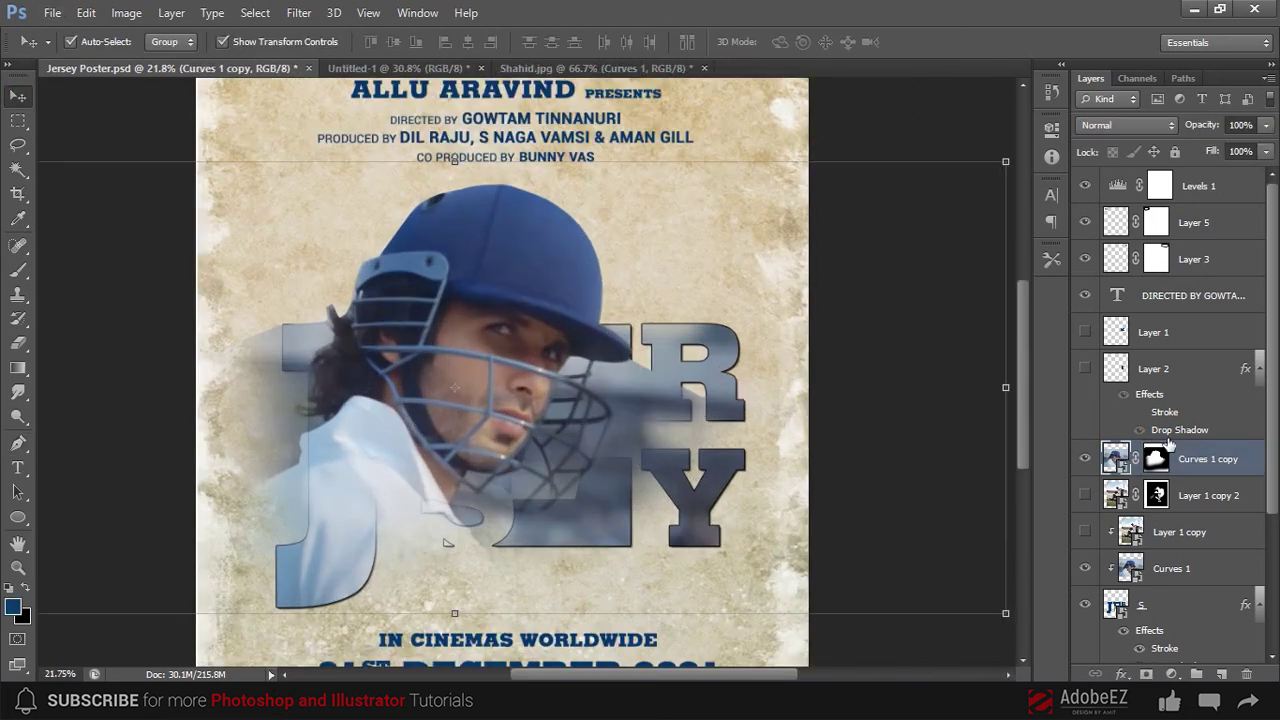
left_click(1142, 457)
key("e")
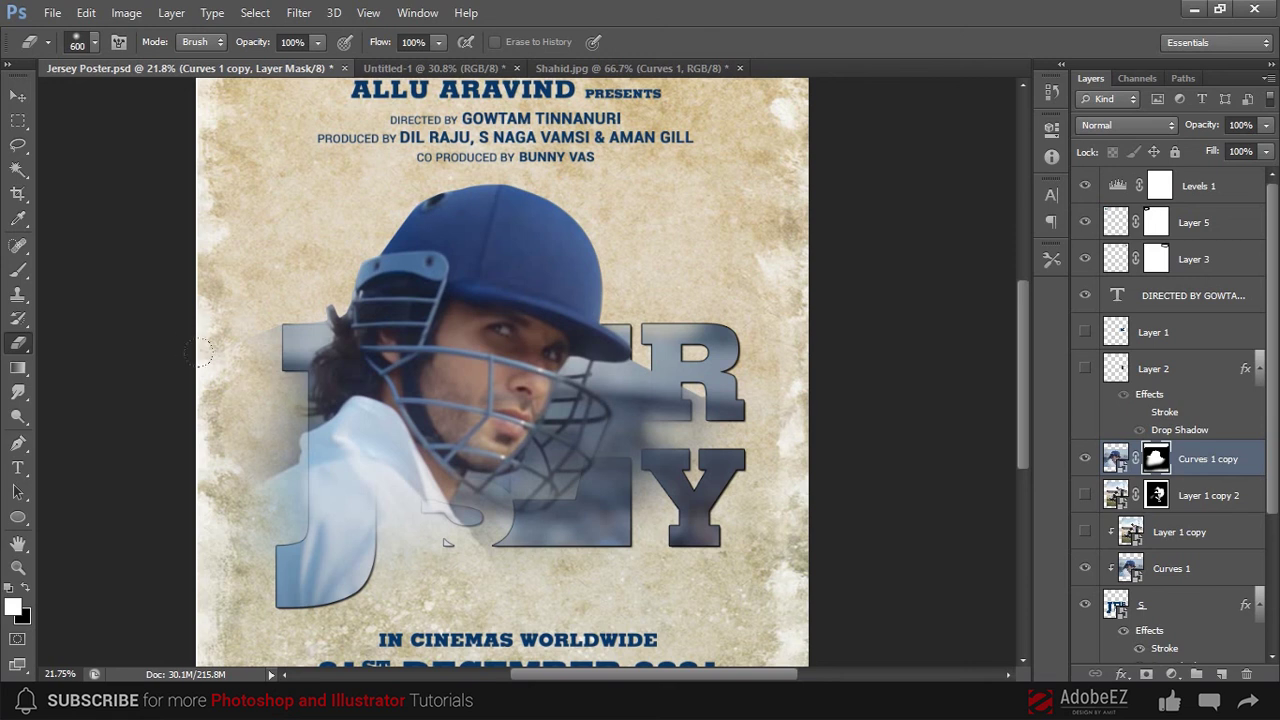
left_click_drag(251, 321, 264, 431)
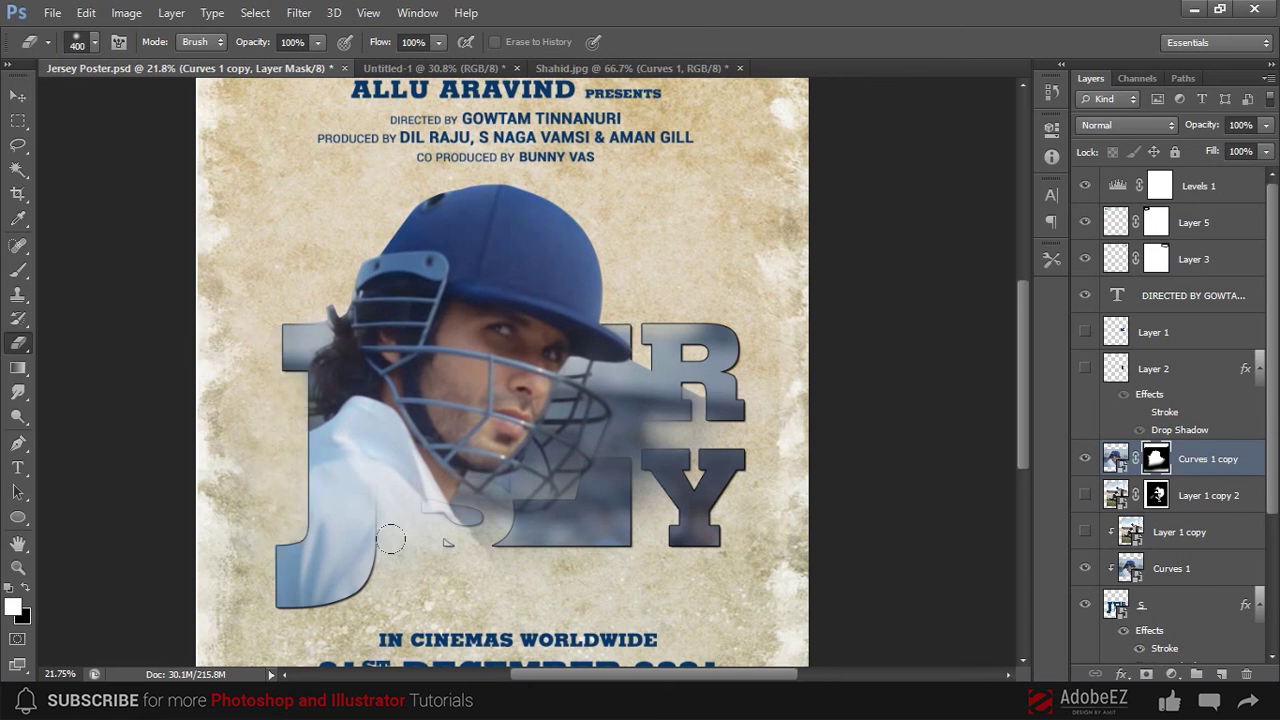
scroll(545, 507, "up", 2)
mouse_move(480, 460)
left_mouse_down()
mouse_move(420, 520)
mouse_move(585, 527)
left_mouse_up()
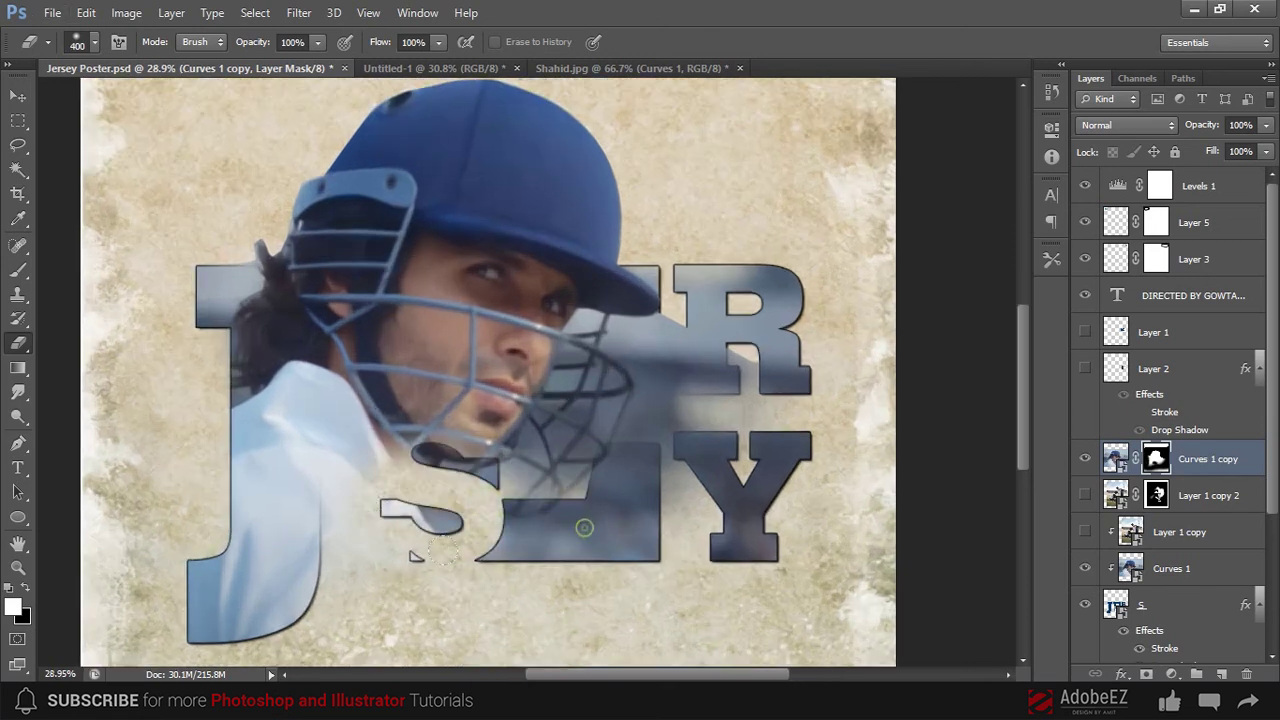
mouse_move(622, 366)
left_mouse_down()
mouse_move(575, 407)
mouse_move(606, 379)
left_mouse_up()
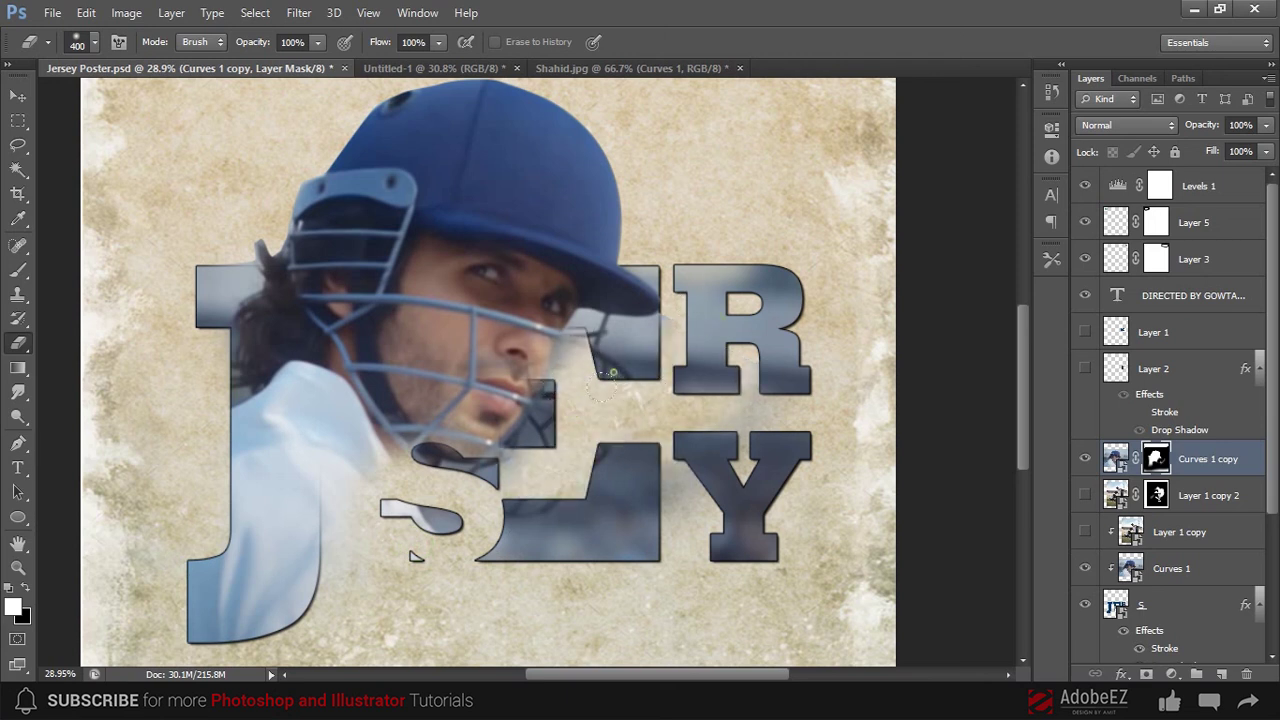
scroll(612, 373, "down", 3)
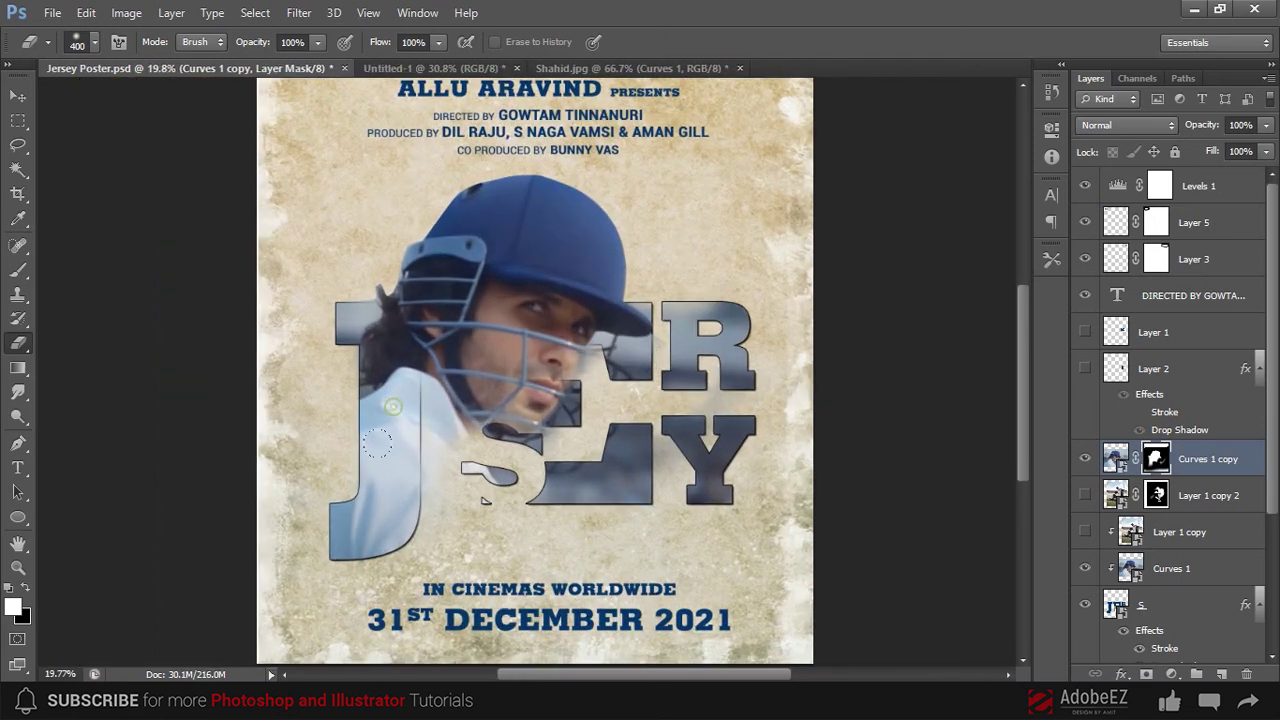
scroll(390, 305, "up", 1)
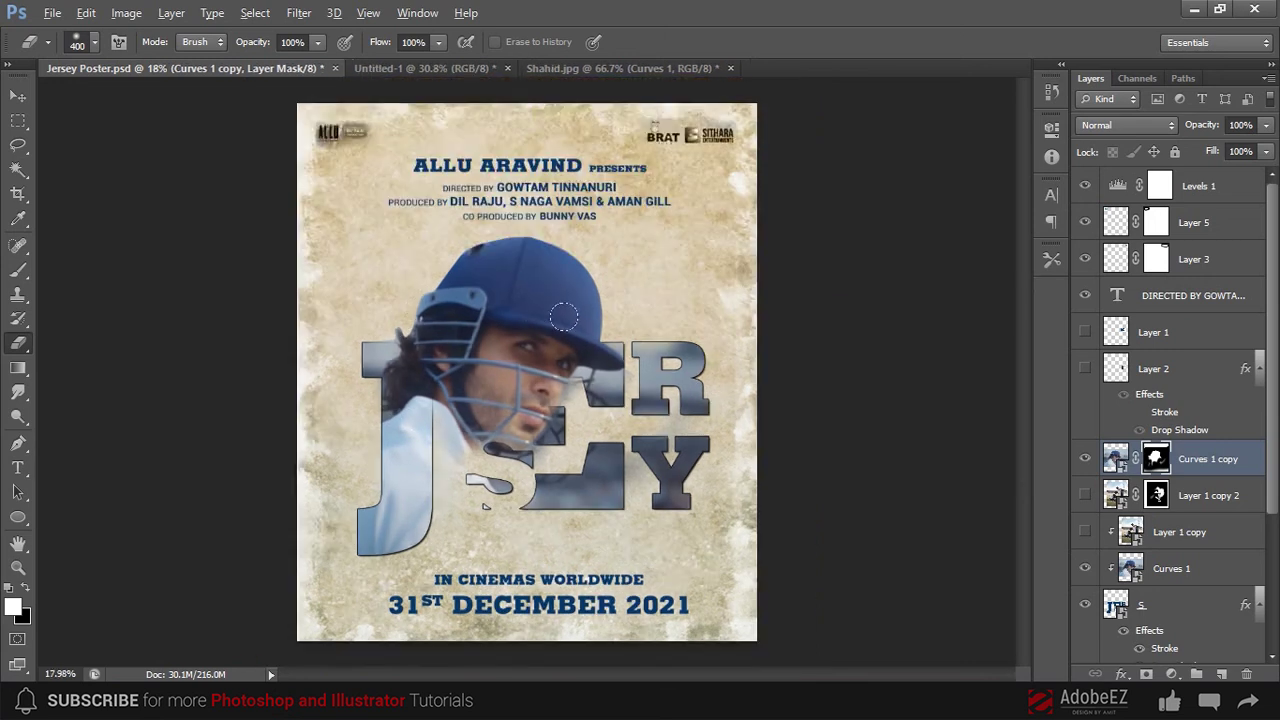
- Select the cricketer layers and shift the photo left, then nudge it slightly back right
key("v")
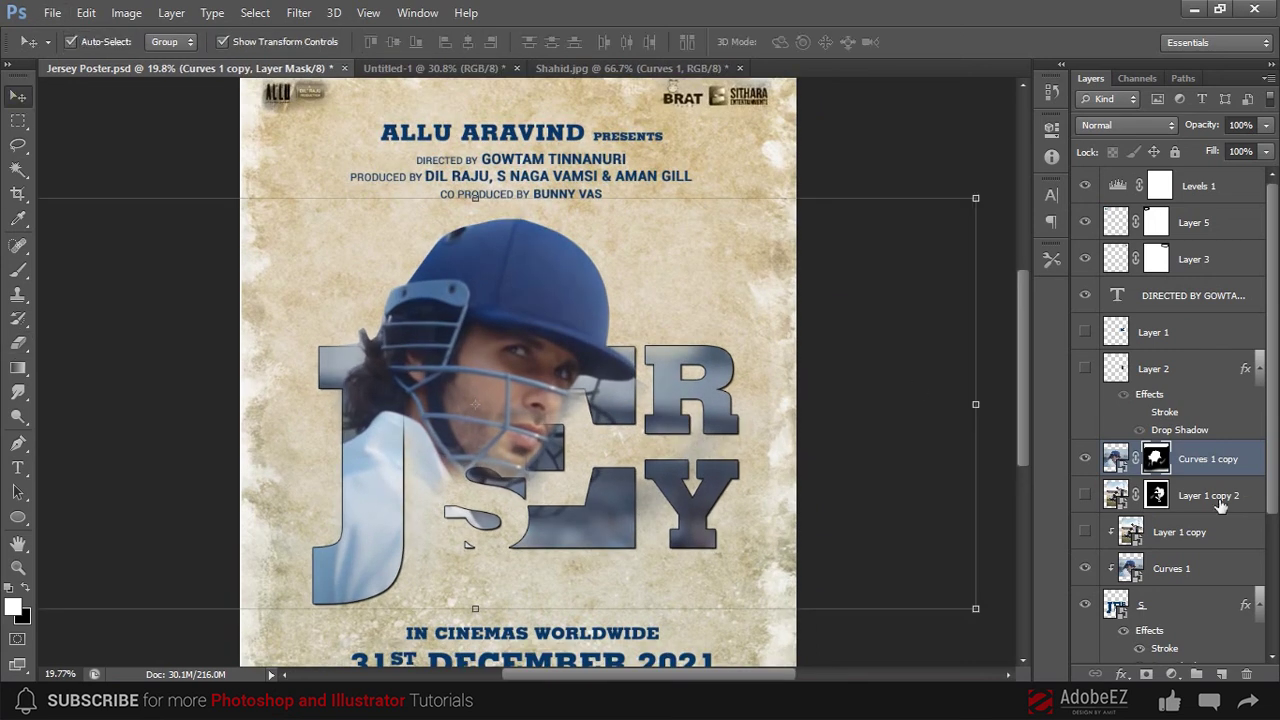
left_click(1220, 495)
left_click(1208, 459)
left_click(1195, 568, "shift")
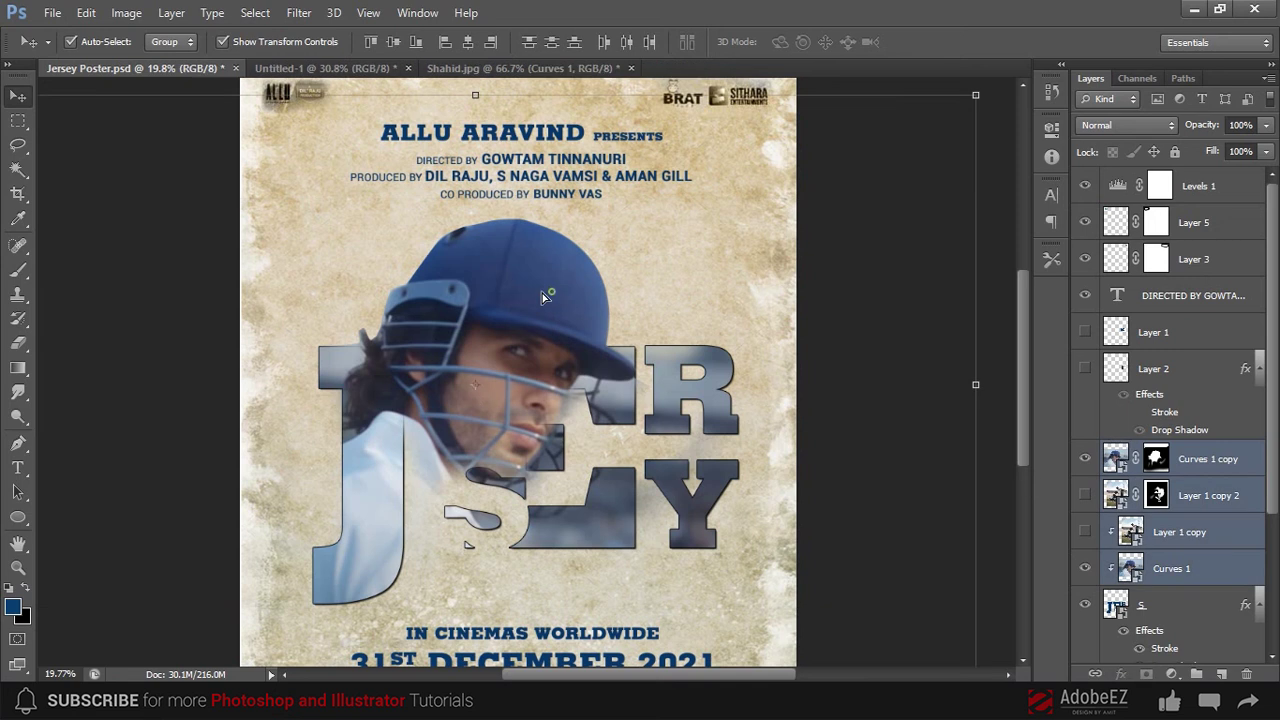
left_click_drag(542, 293, 518, 300)
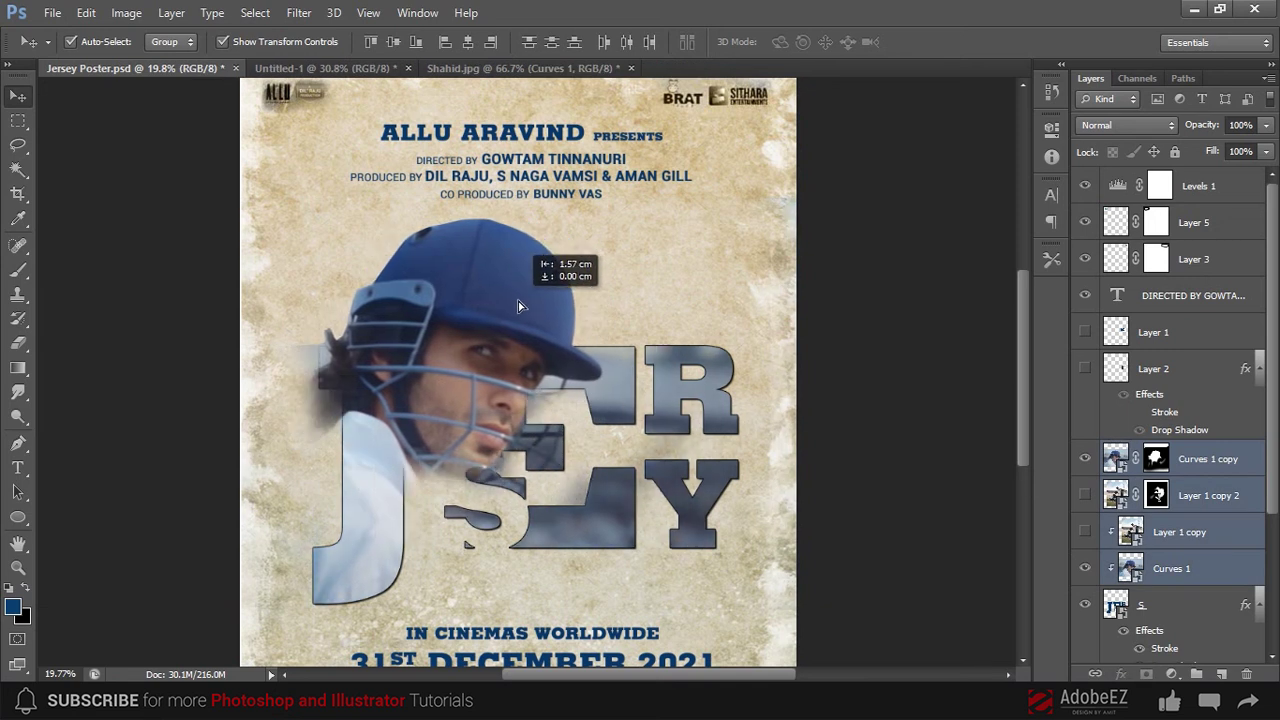
left_click_drag(518, 305, 541, 297)
left_click(891, 402)
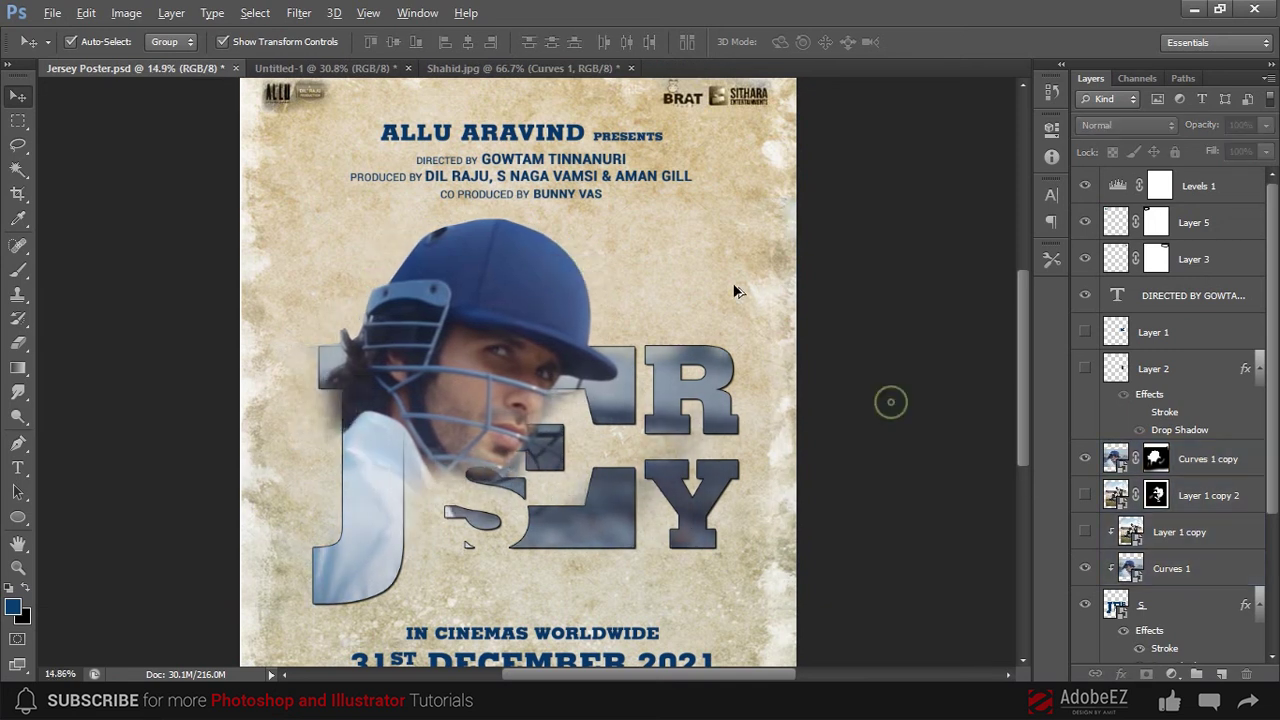
scroll(900, 430, "down", 1, "alt")
scroll(555, 347, "up", 1)
- Scale Curves 1 and Curves 1 copy down to about 93% and shift them right
left_click(1178, 459)
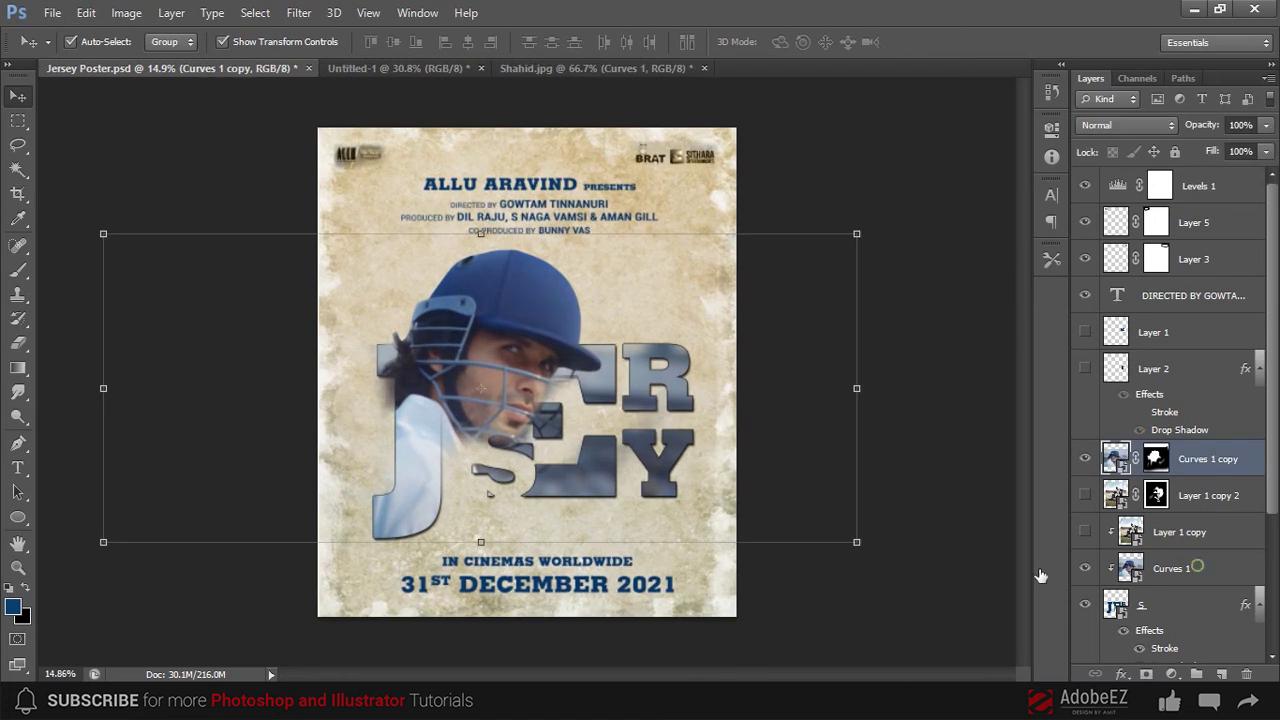
left_click(1172, 568, "ctrl")
left_click(857, 542)
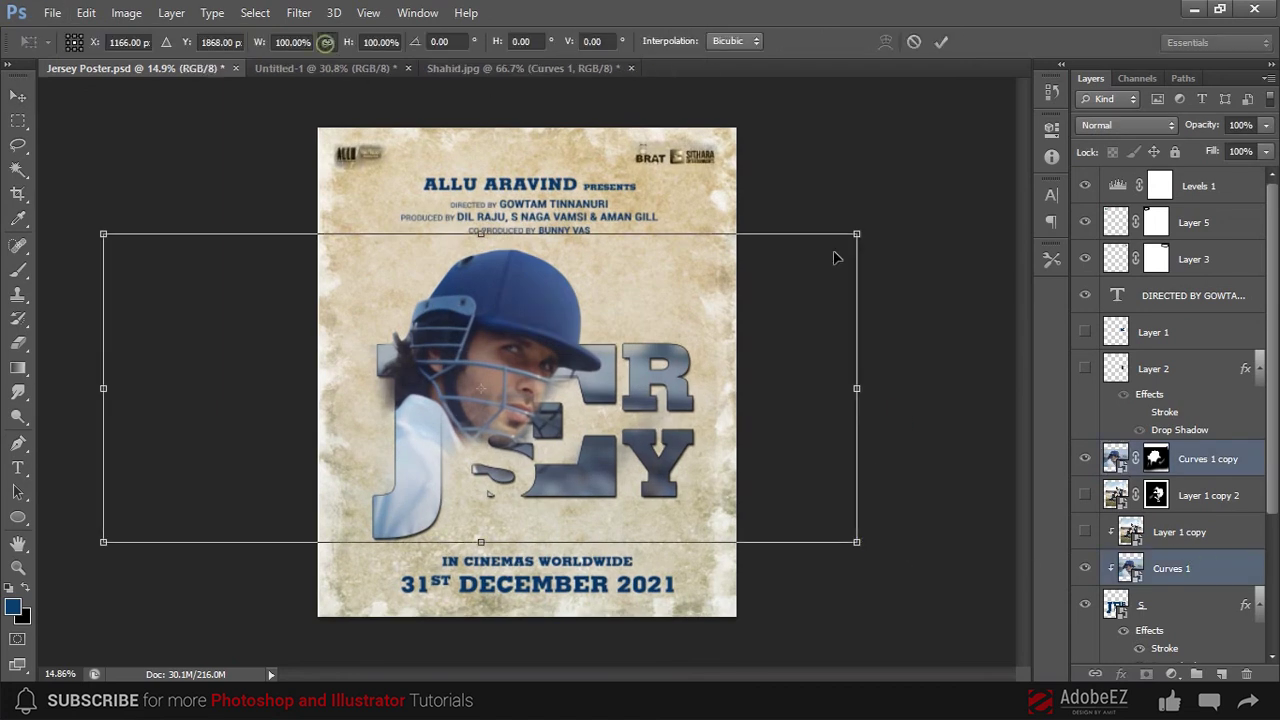
left_click_drag(857, 236, 812, 251)
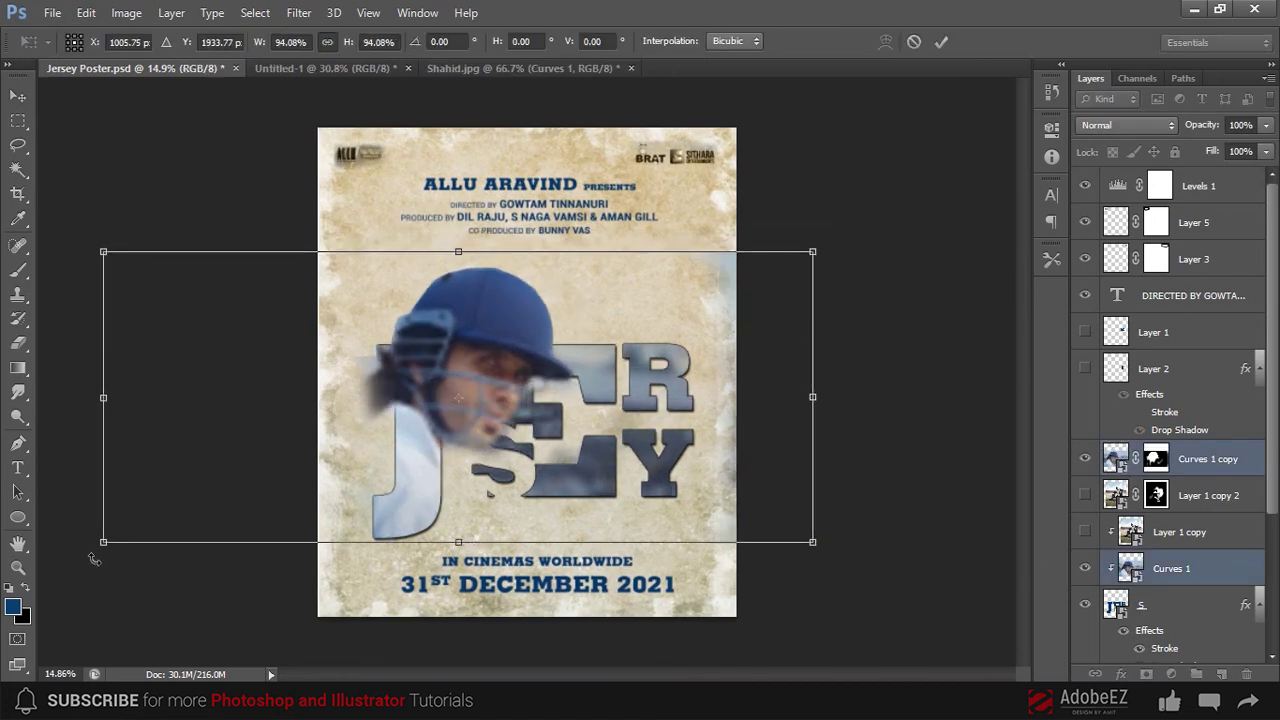
left_click_drag(100, 544, 112, 540)
left_click_drag(619, 495, 630, 493)
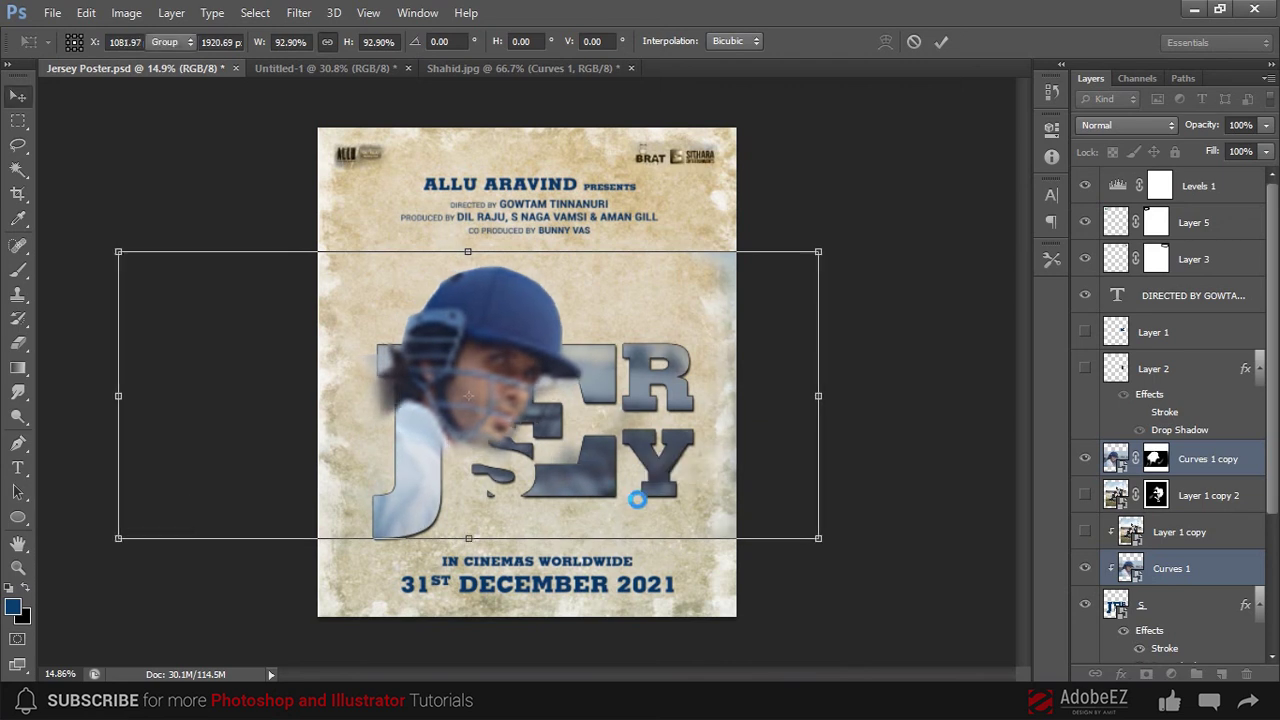
key("Return")
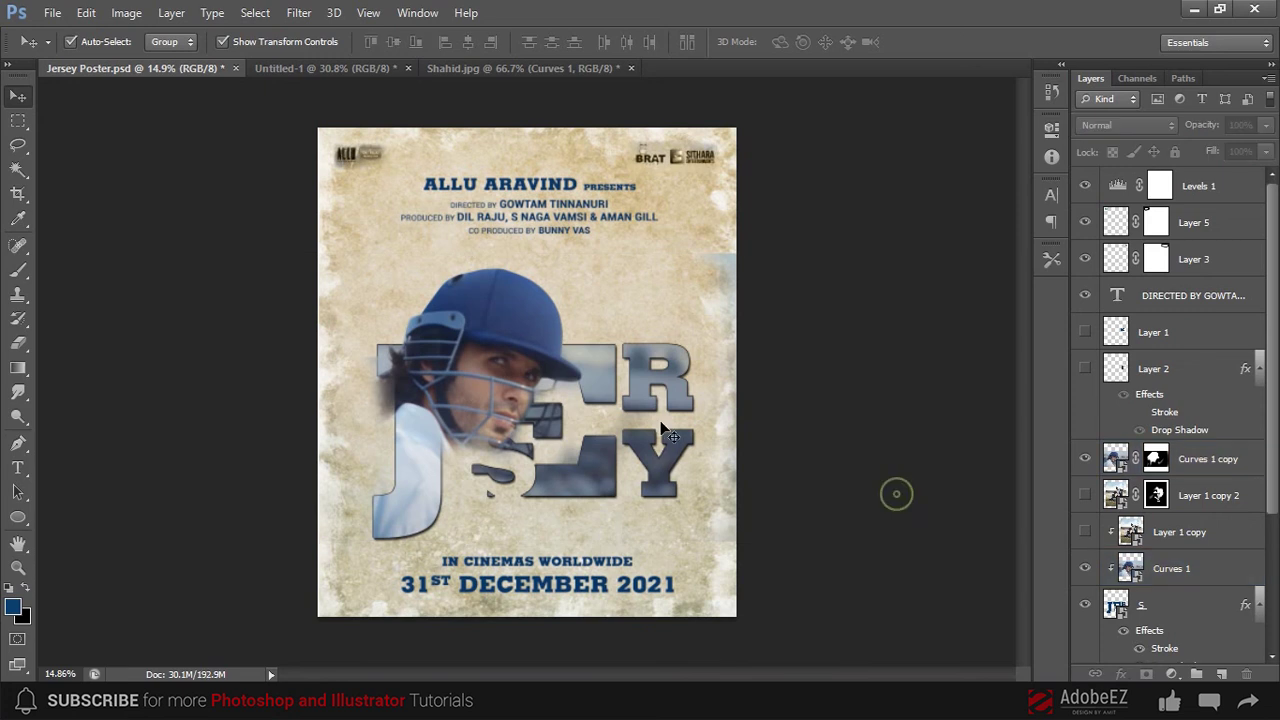
scroll(520, 338, "up", 3)
left_click_drag(520, 338, 601, 333)
- Erase the Curves 1 copy mask near the J and clean stray grey smudges below the face
left_click(578, 290)
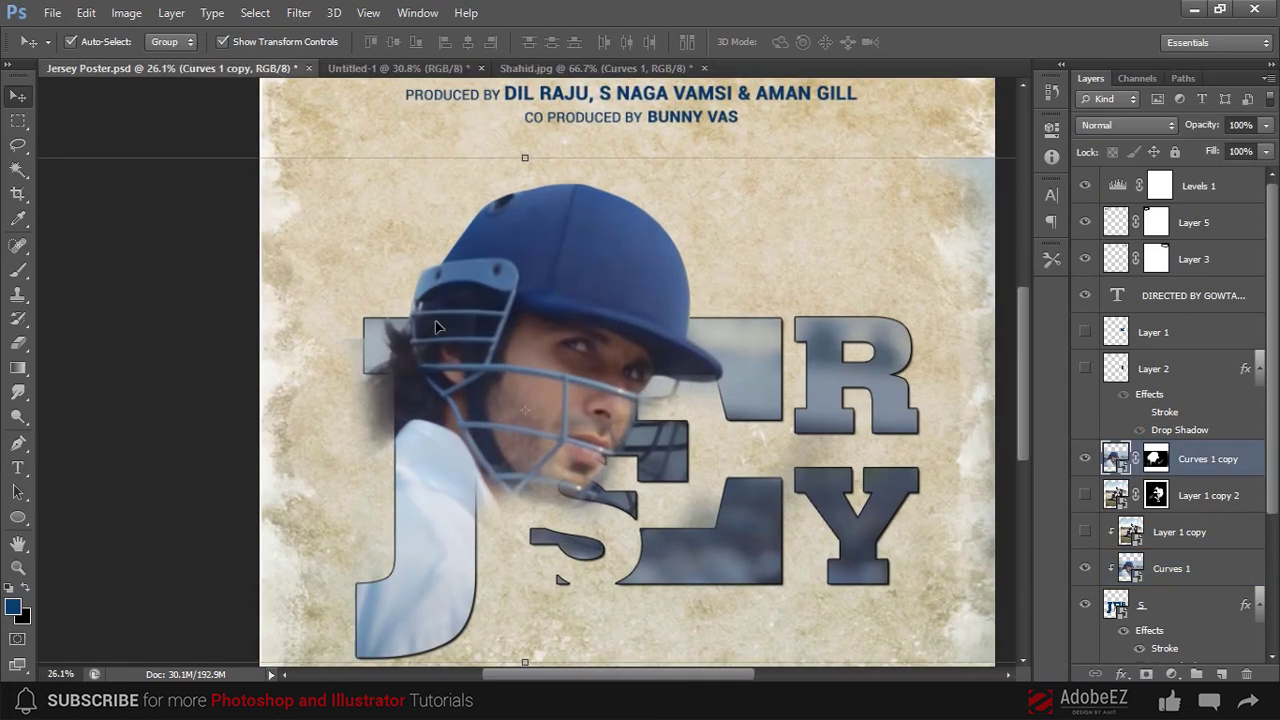
left_click(1155, 460)
key("e")
mouse_move(329, 420)
left_mouse_down()
mouse_move(337, 378)
mouse_move(596, 374)
left_mouse_up()
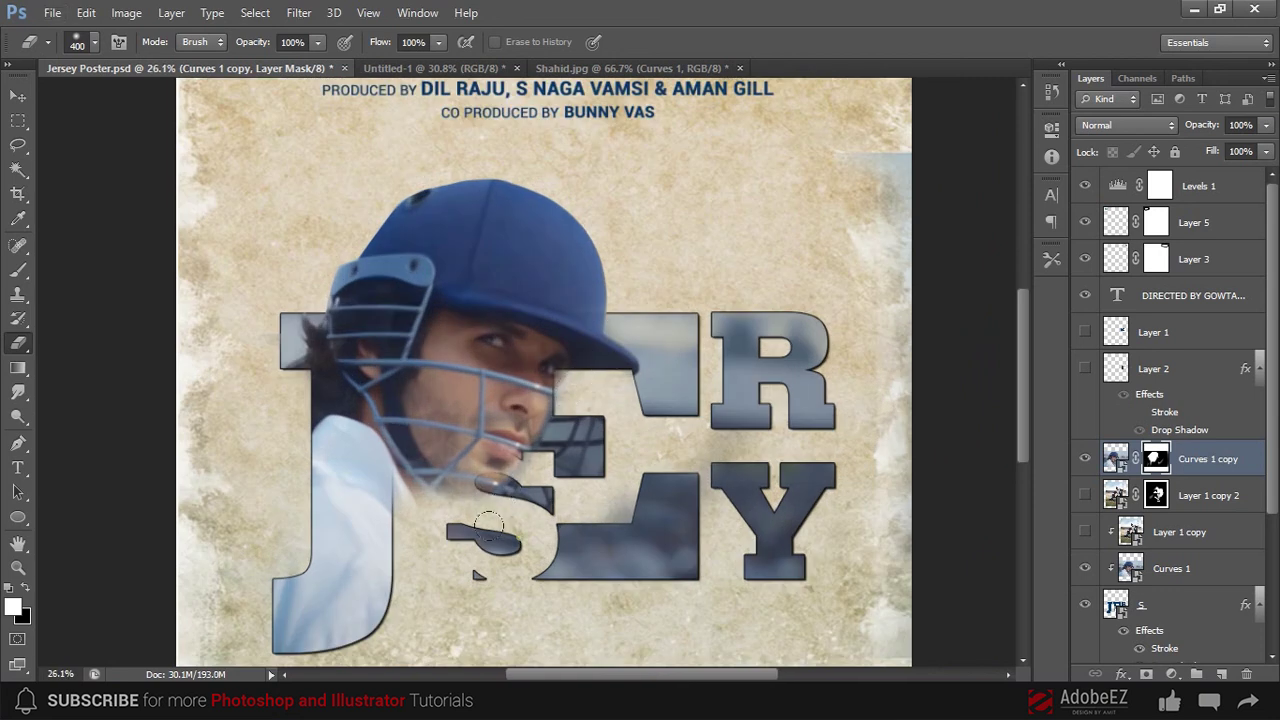
scroll(488, 523, "down", 3)
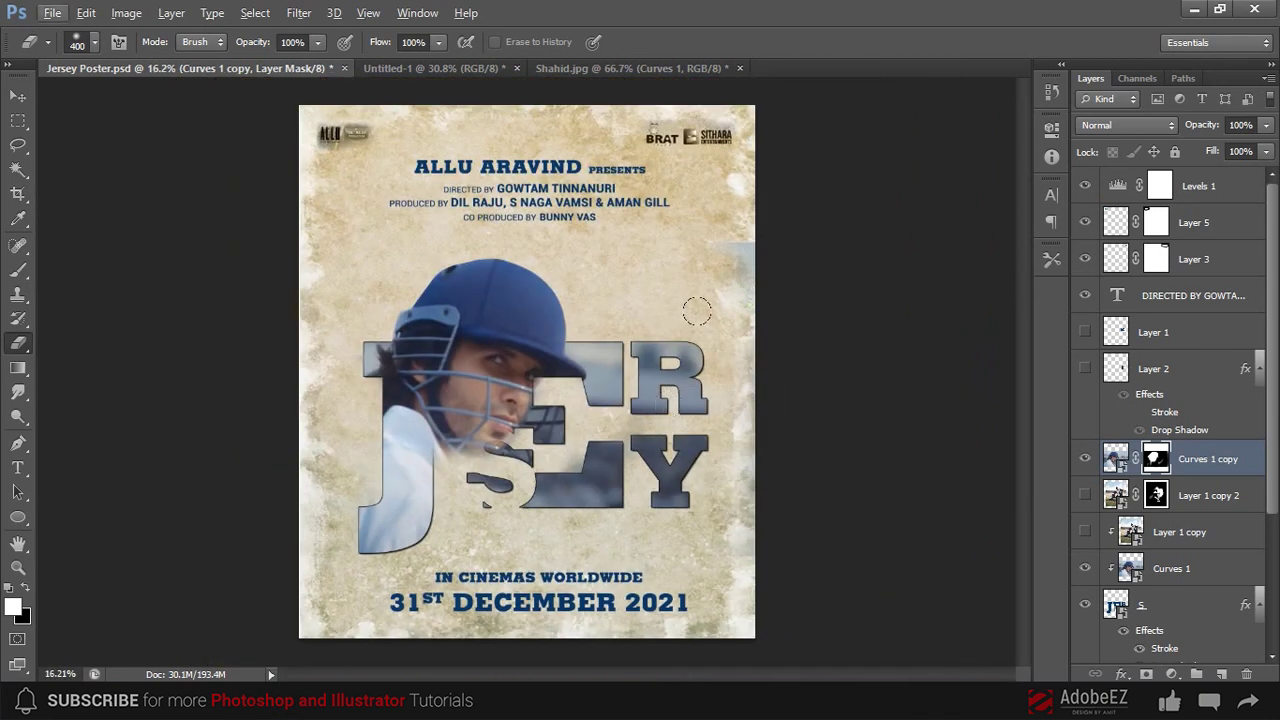
left_click(1085, 458, "alt")
left_click_drag(641, 383, 562, 459)
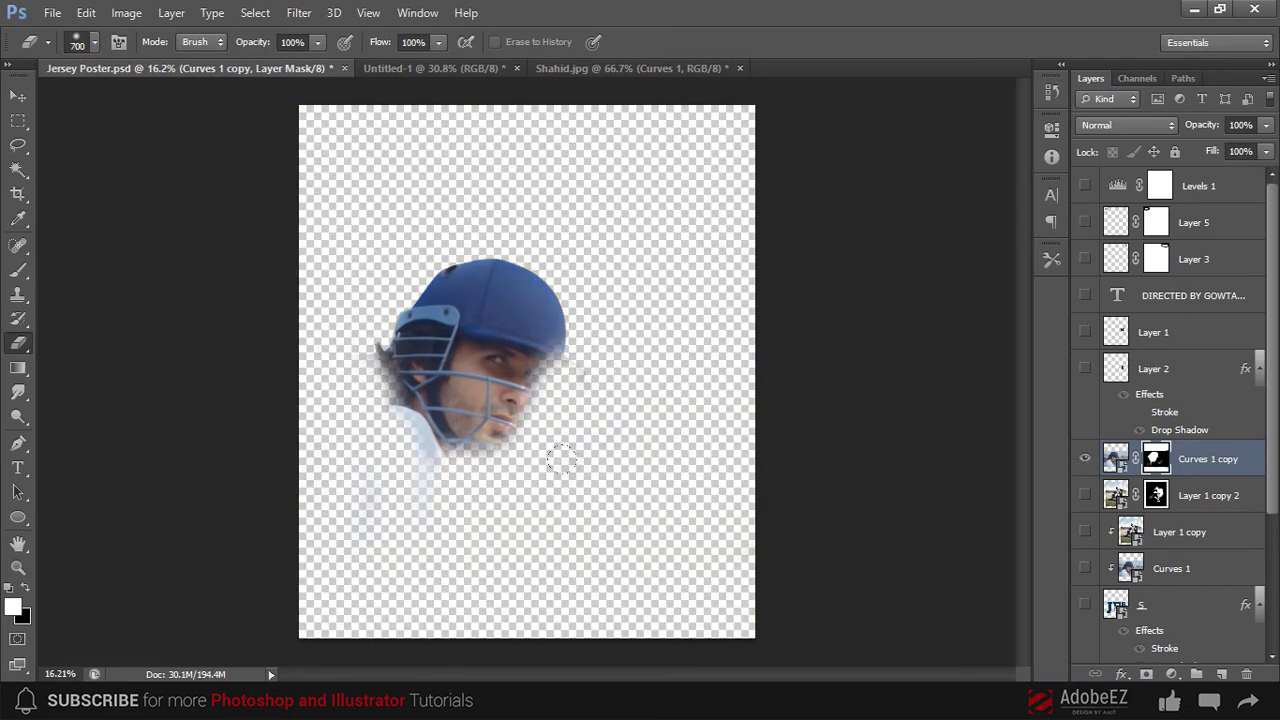
left_click(1085, 458, "alt")
scroll(418, 312, "up", 4)
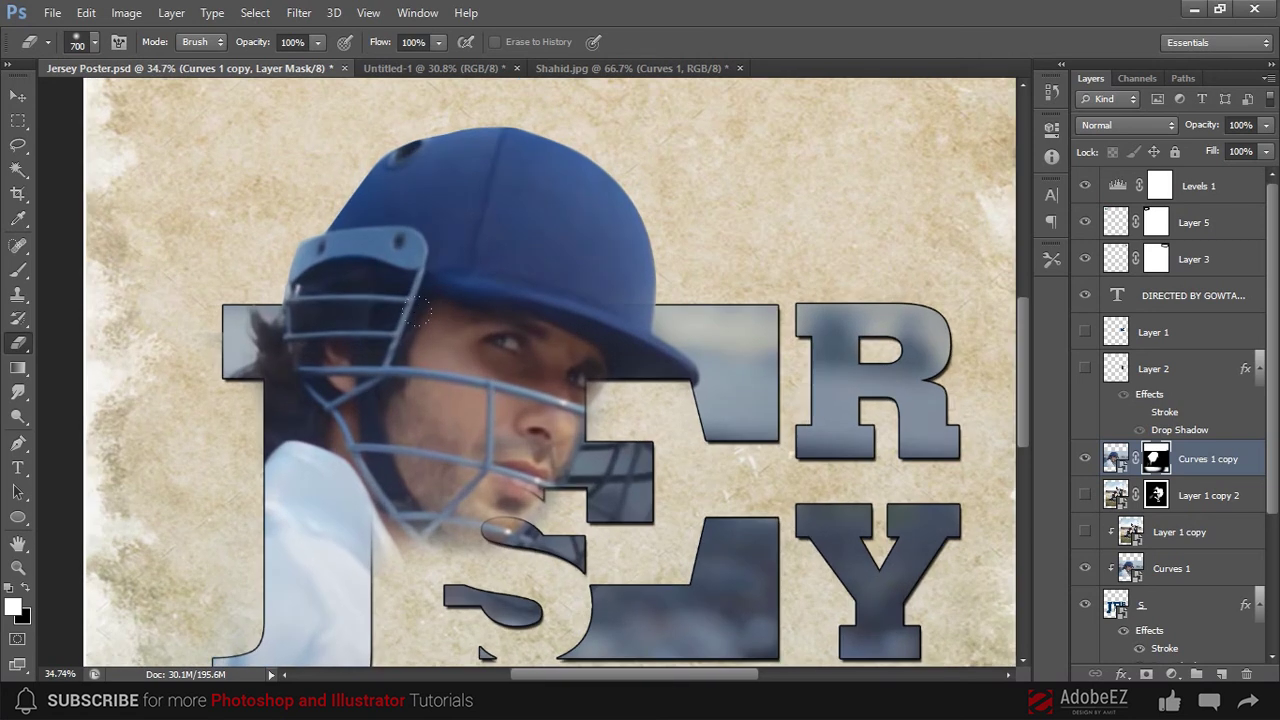
- Brush the mask to reveal more face over the S and shirt near the collar, then fit the poster on screen
left_click(18, 270)
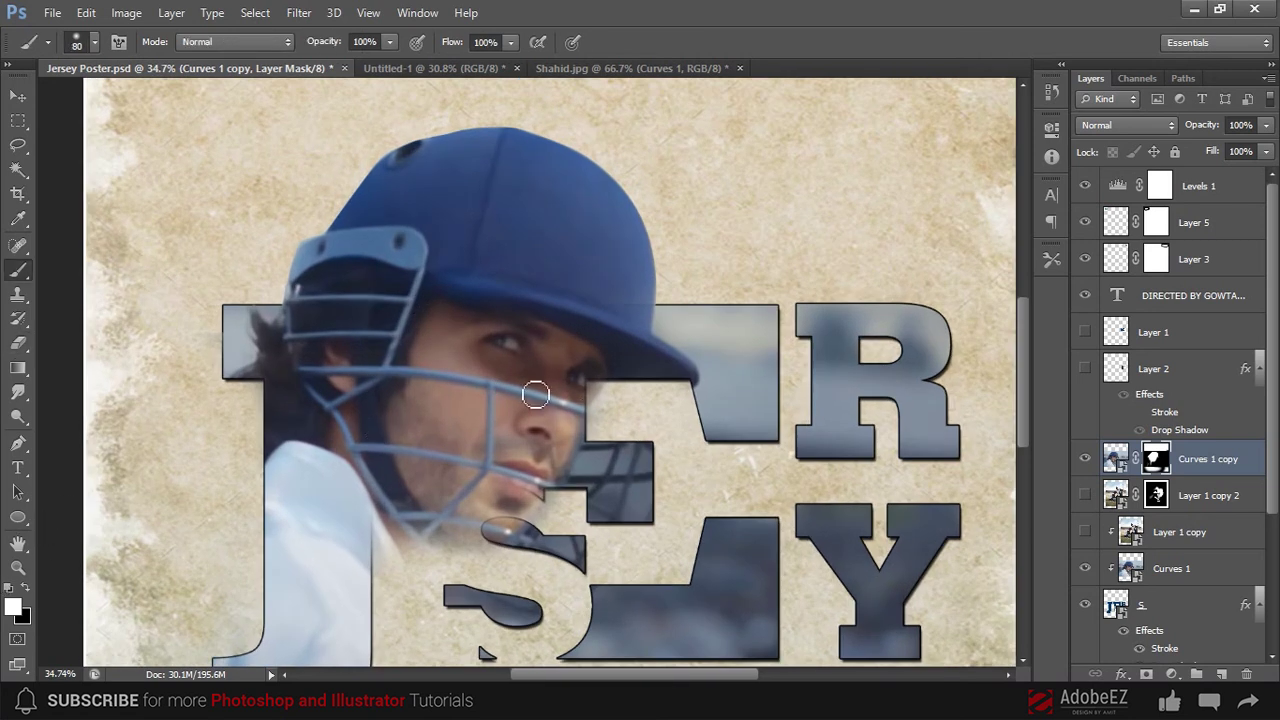
scroll(590, 373, "up", 2)
scroll(598, 368, "up", 2)
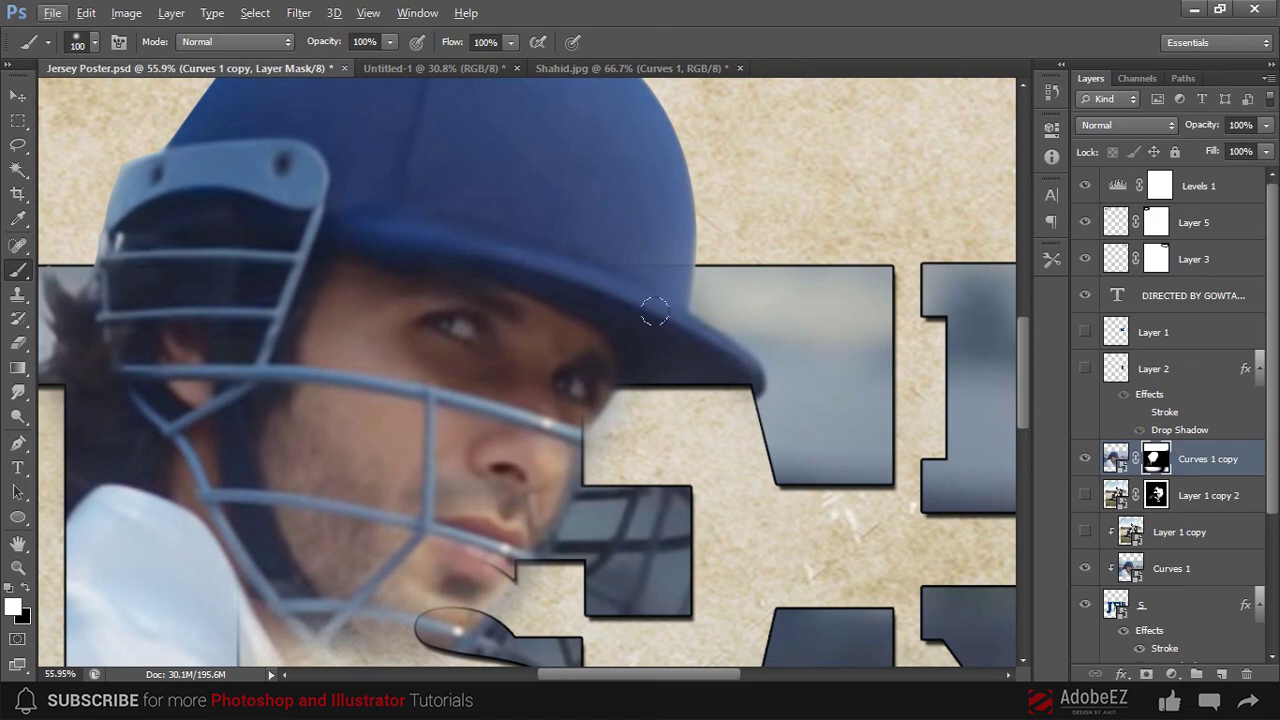
left_click_drag(537, 493, 615, 289)
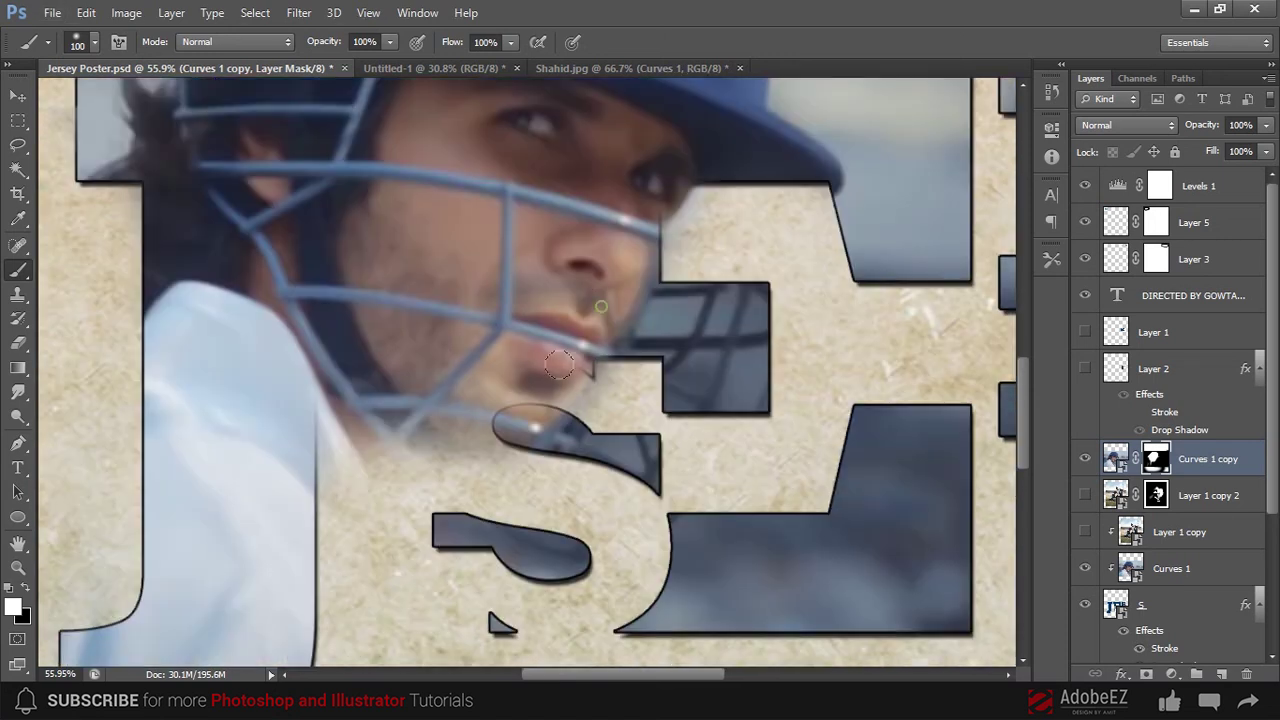
mouse_move(514, 381)
left_mouse_down()
mouse_move(498, 413)
mouse_move(383, 421)
mouse_move(463, 445)
mouse_move(543, 387)
left_mouse_up()
left_click_drag(350, 380, 244, 453)
key("ctrl+0")
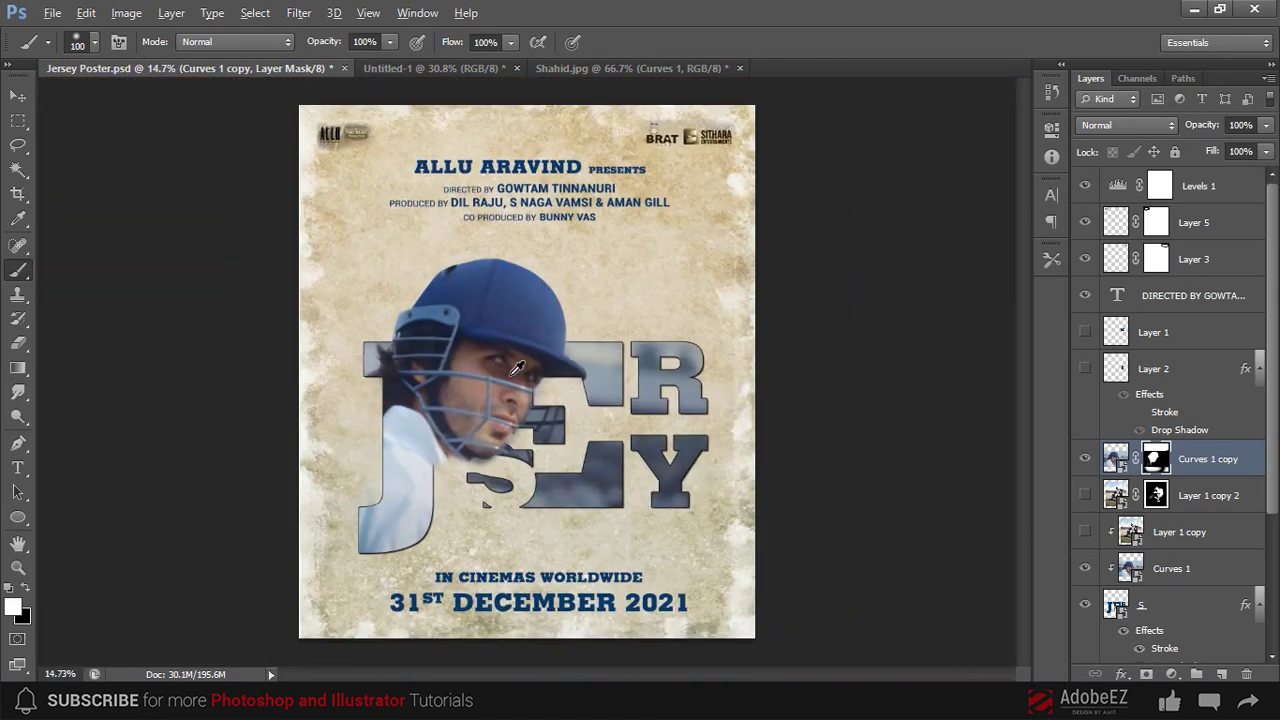
- Move the ALLU ARAVIND and DIRECTED BY credits slightly lower
left_click(18, 97)
key("ctrl+minus")
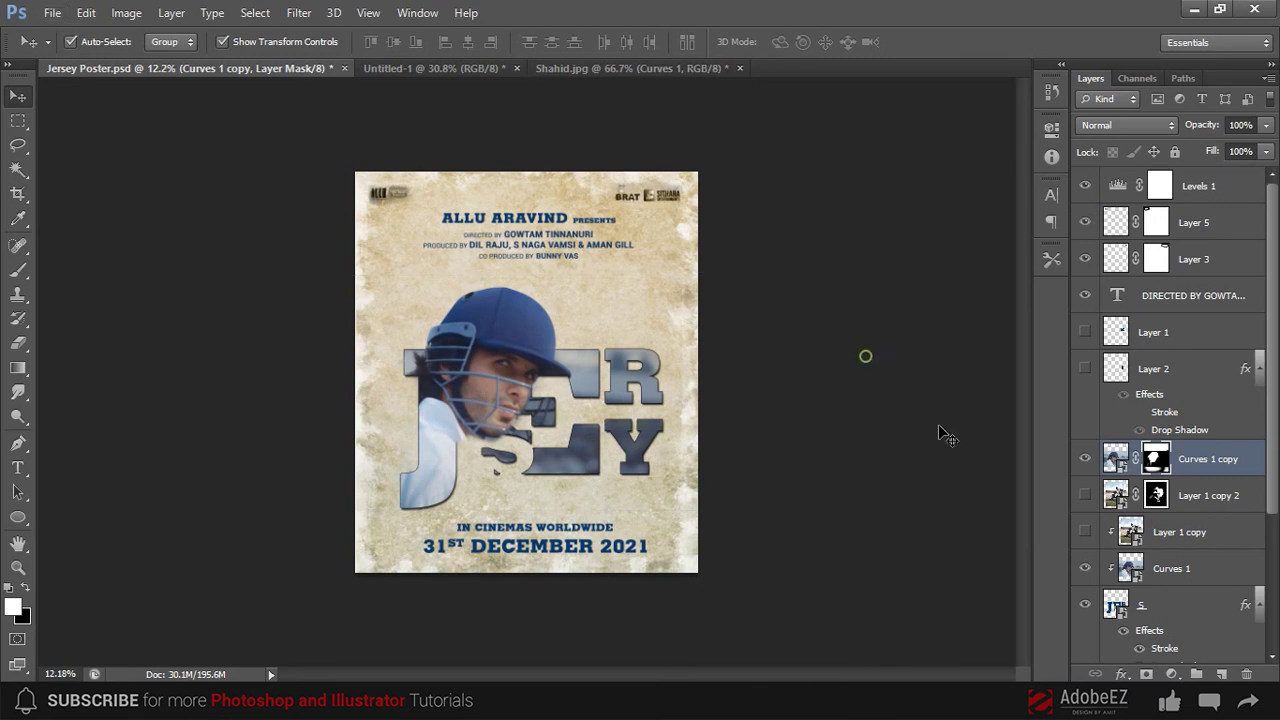
key("alt+bracketleft")
scroll(538, 328, "up", 2)
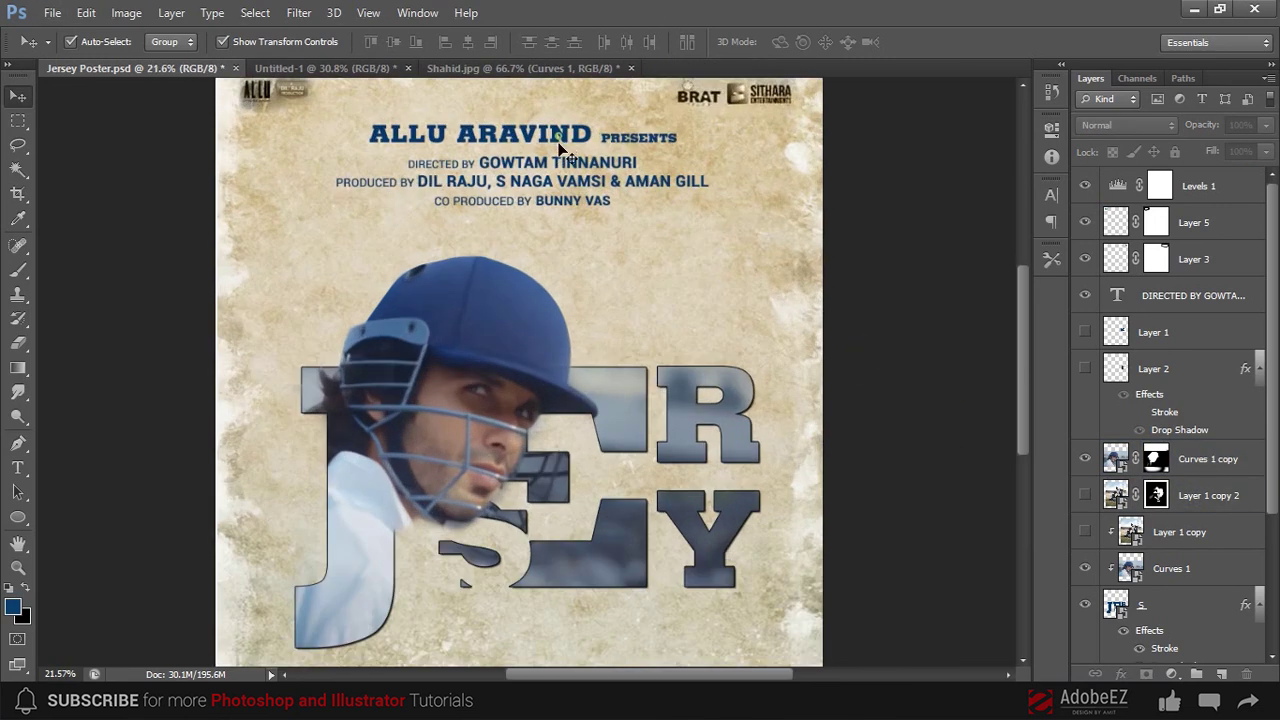
left_click(558, 140)
left_click(615, 190, "shift")
left_click_drag(615, 190, 615, 208)
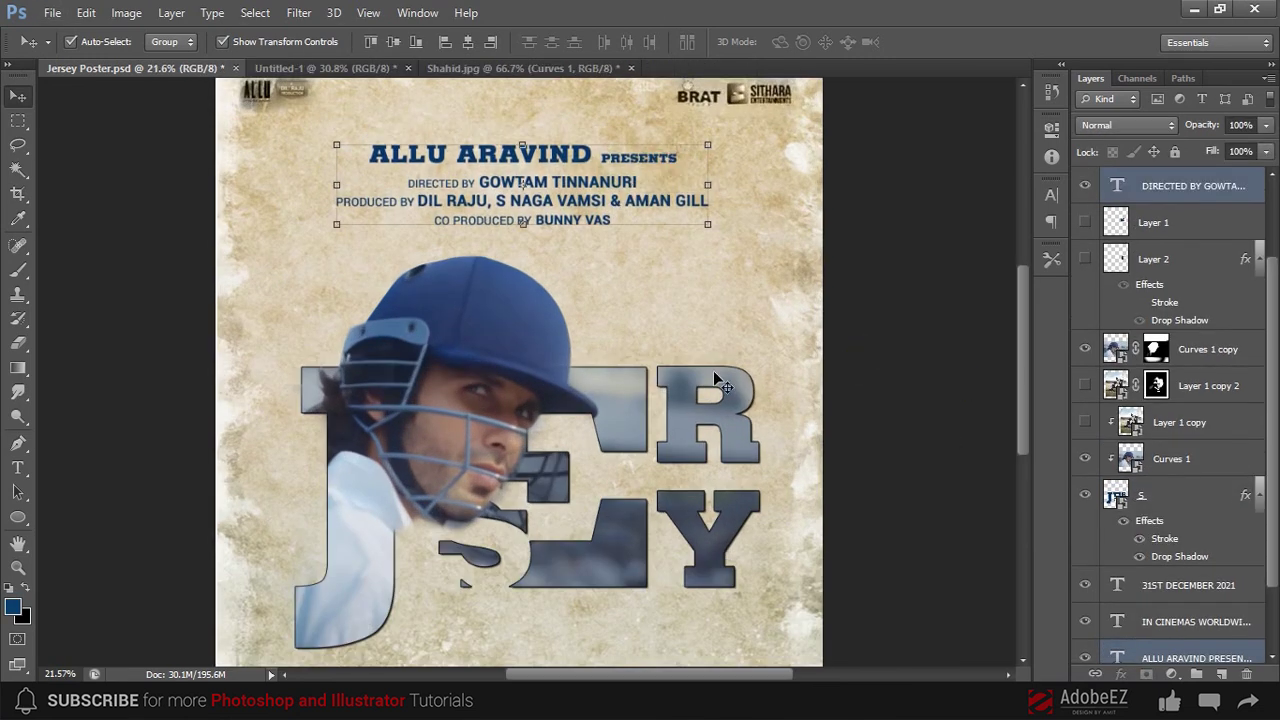
scroll(766, 371, "down", 2)
left_click(800, 375)
- Preview the finished poster in full screen mode
scroll(800, 375, "down", 1)
scroll(871, 314, "up", 1)
scroll(871, 312, "down", 1)
scroll(870, 310, "up", 1)
key("f")
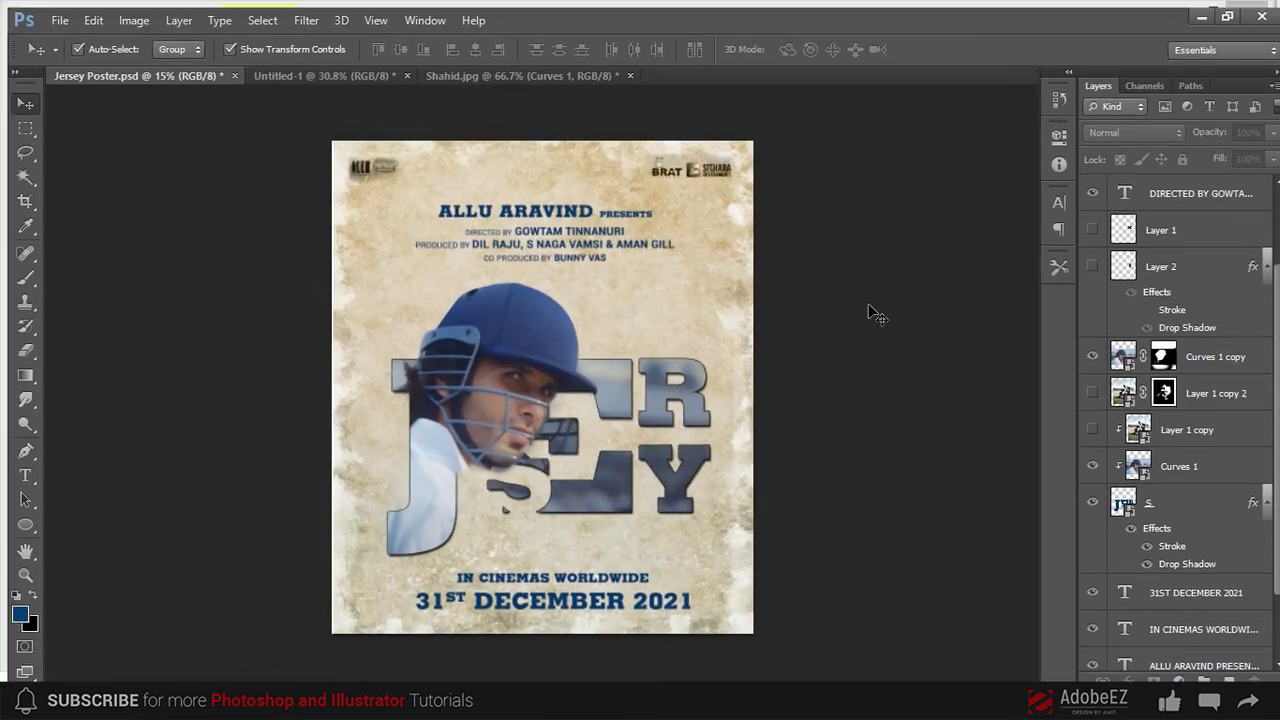
key("f")
scroll(833, 314, "up", 1)
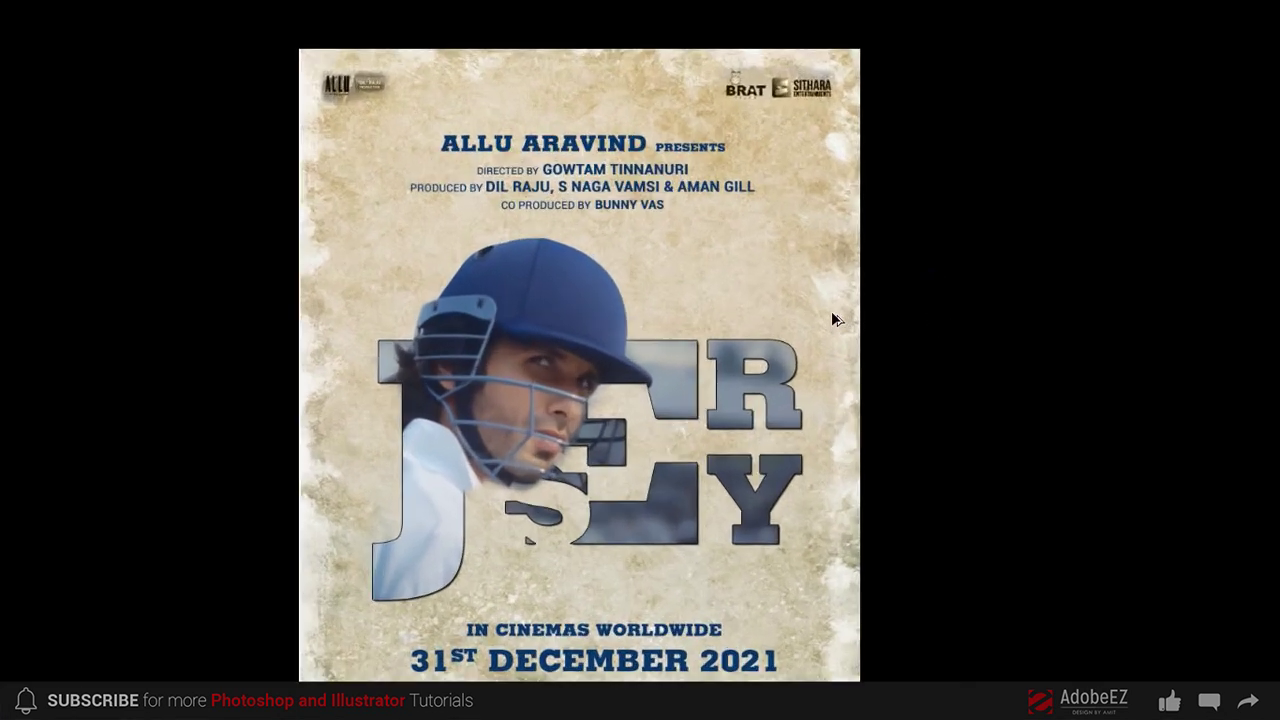
scroll(816, 398, "down", 1)
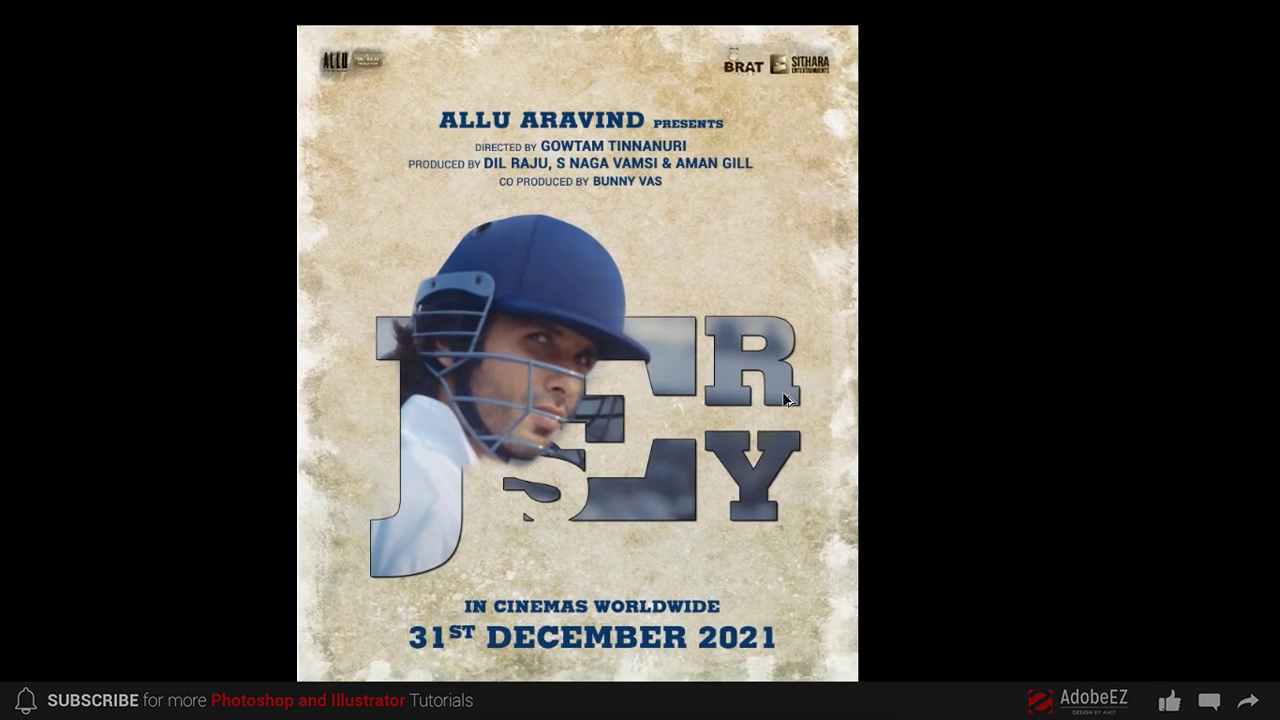
scroll(782, 391, "up", 1)
left_click_drag(951, 401, 978, 405)
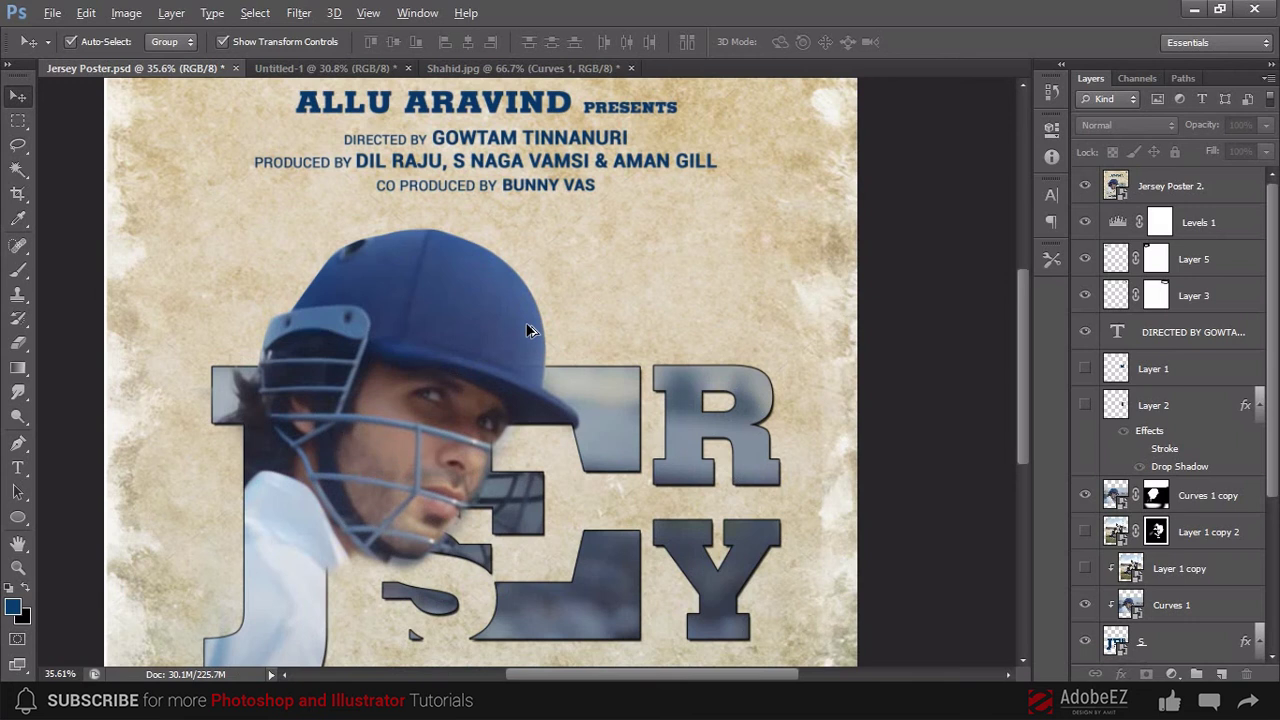
- Apply the Filter Gallery's Craquelure texture to the merged poster: spacing 35, depth 2, brightness 9
scroll(530, 325, "up", 2)
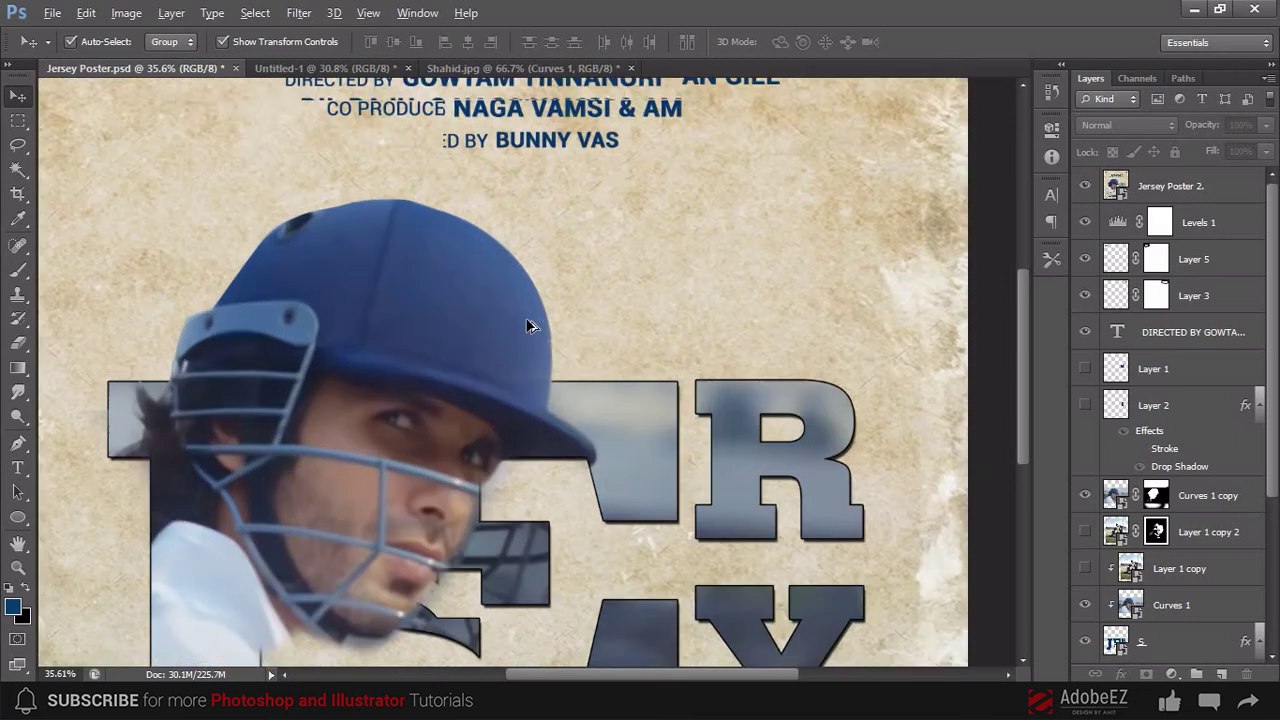
scroll(530, 325, "up", 1)
scroll(530, 325, "down", 1)
left_click(299, 12)
left_click(370, 123)
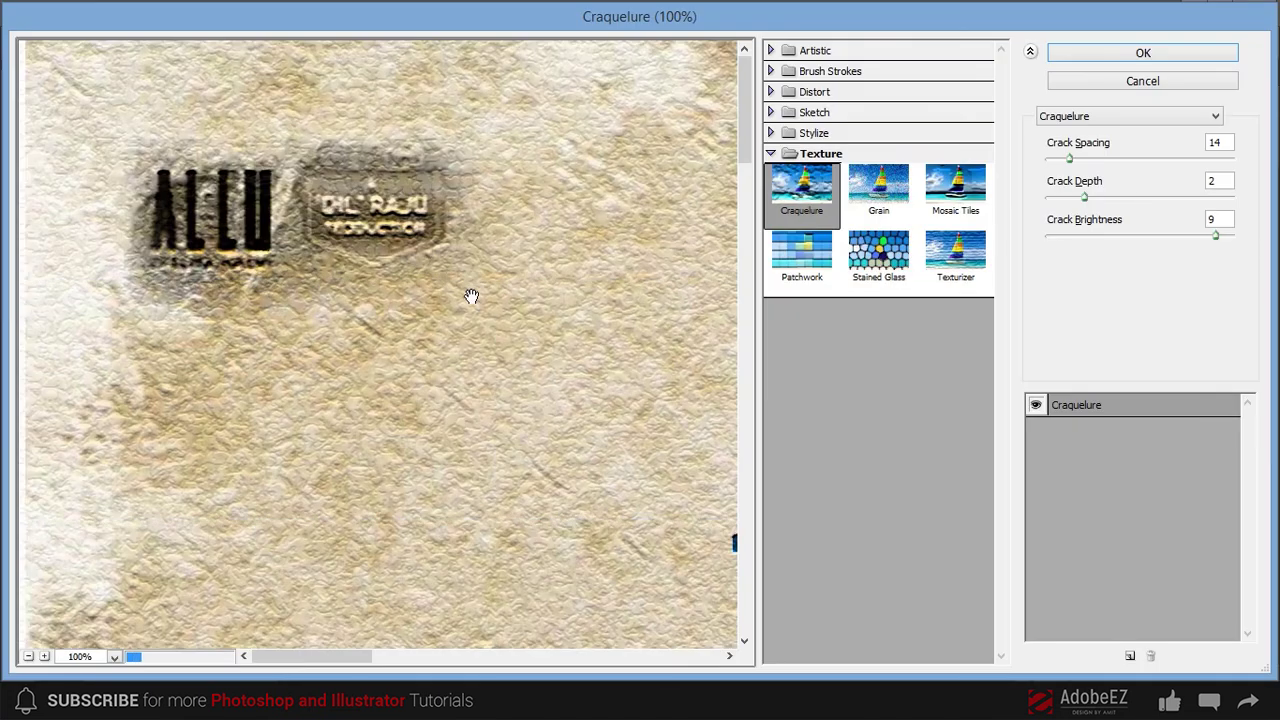
key("ctrl+minus")
key("ctrl+minus")
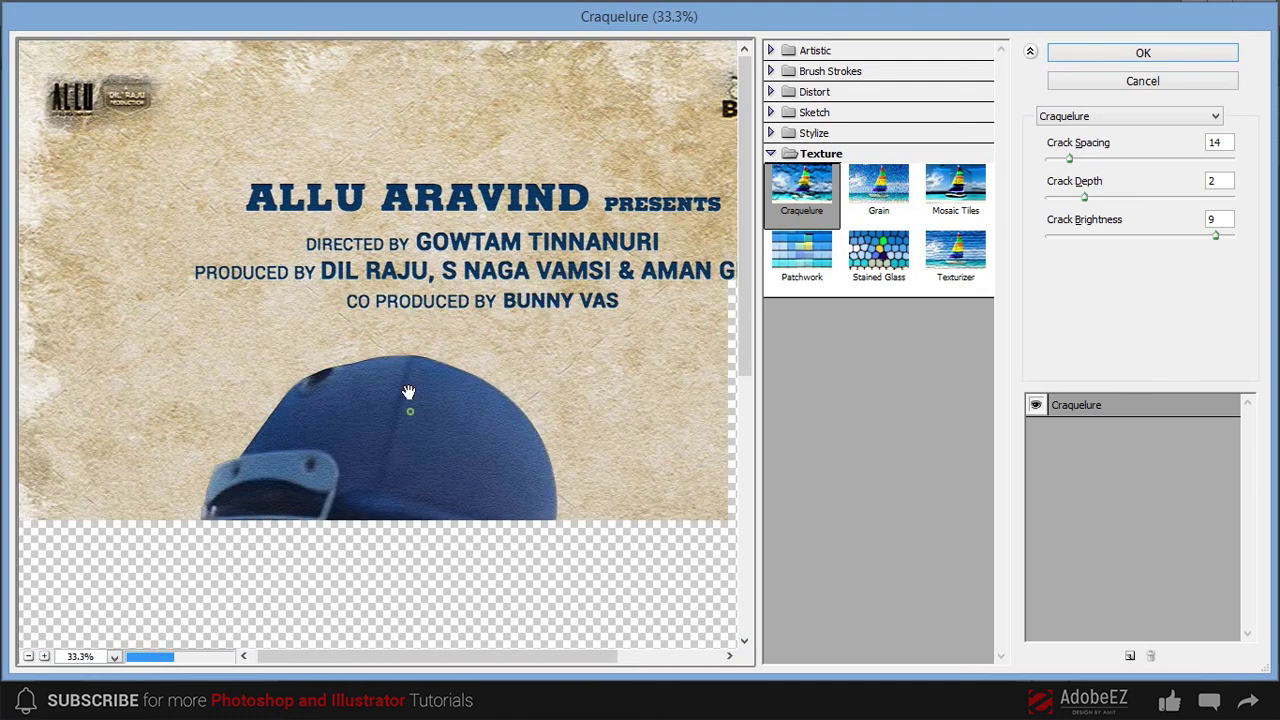
left_click_drag(378, 410, 409, 333)
left_click_drag(1070, 159, 1085, 160)
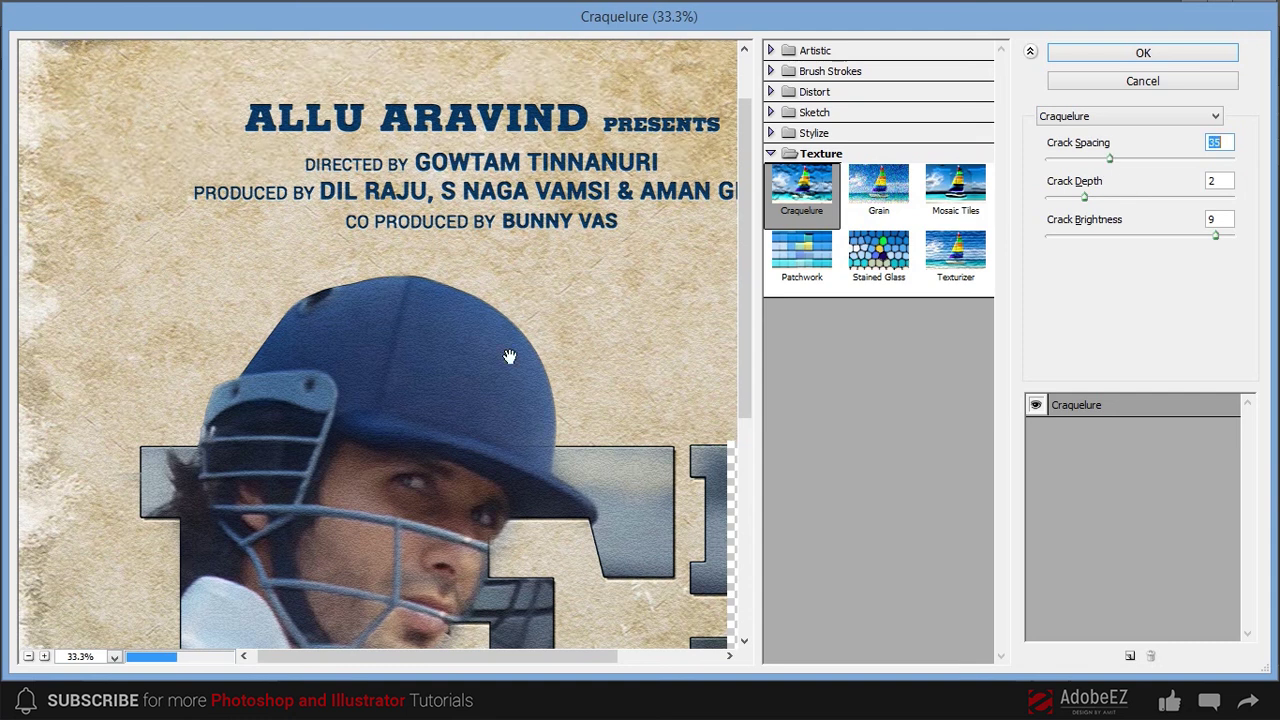
key("Return")
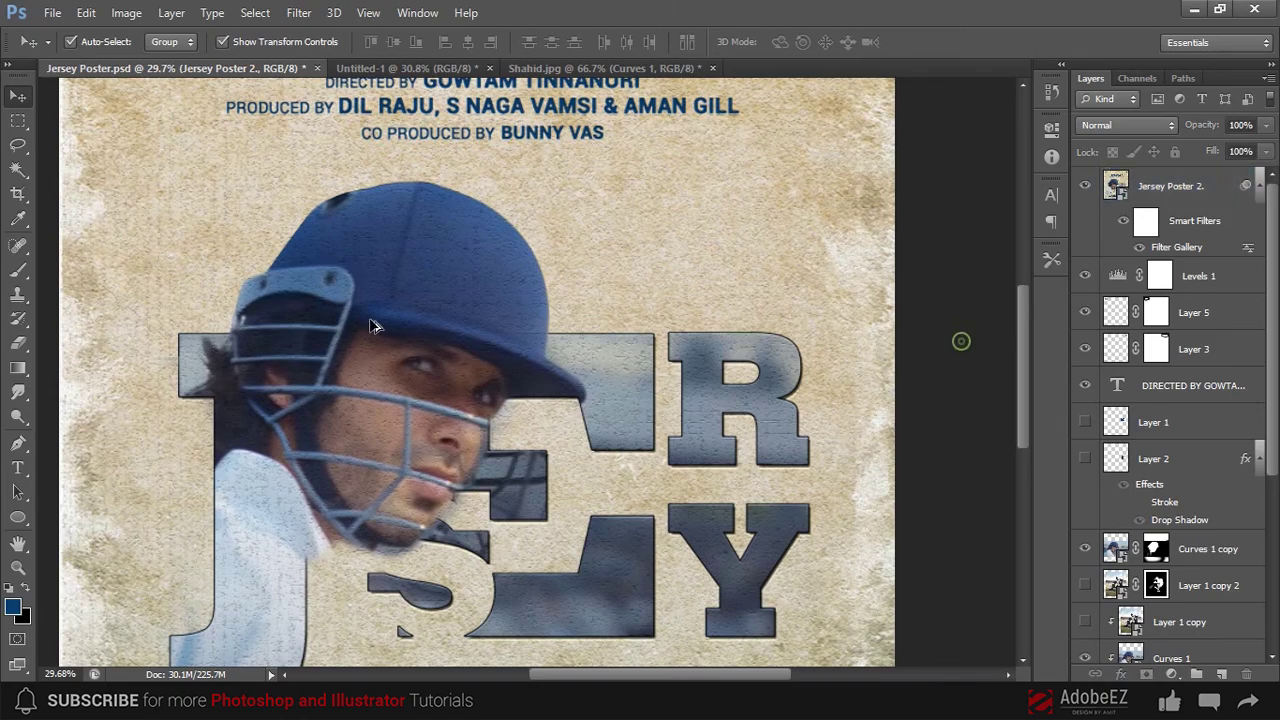
- Fit the whole poster in the window and scroll over it to inspect the cracks
key("ctrl+0")
scroll(487, 316, "up", 2)
scroll(500, 317, "up", 2)
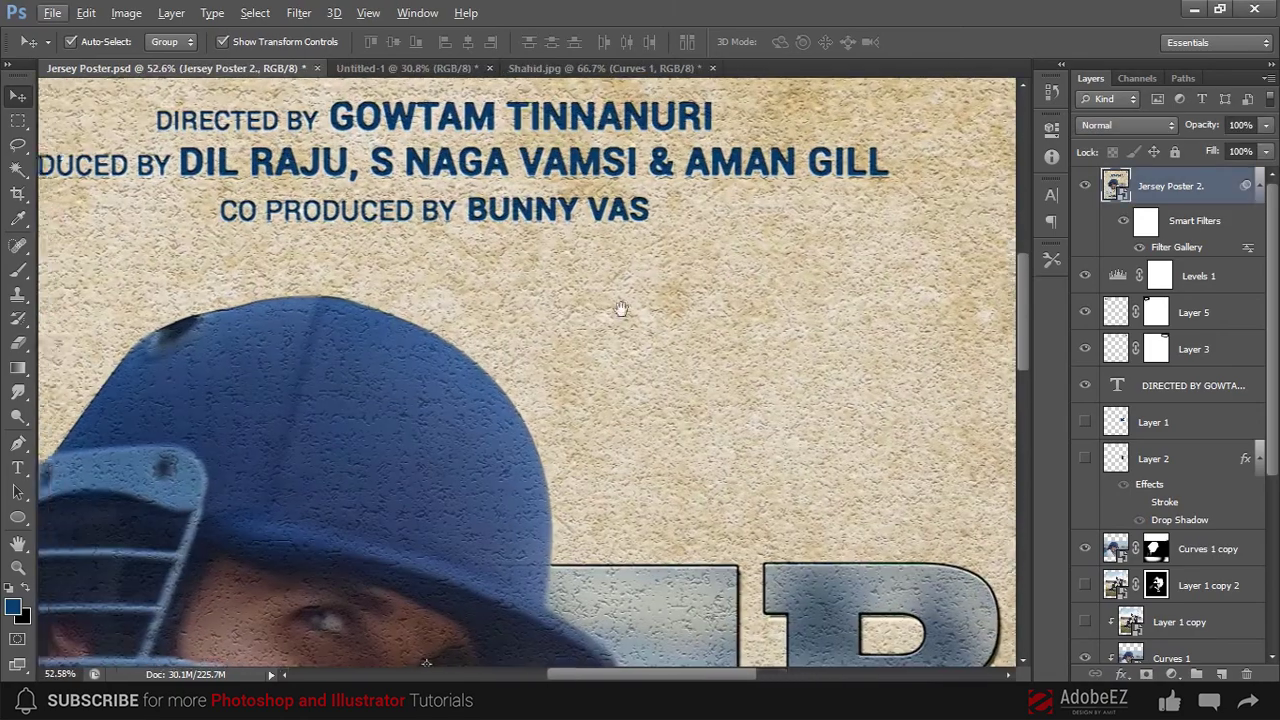
scroll(515, 318, "up", 2)
scroll(515, 315, "down", 2)
scroll(491, 330, "down", 2)
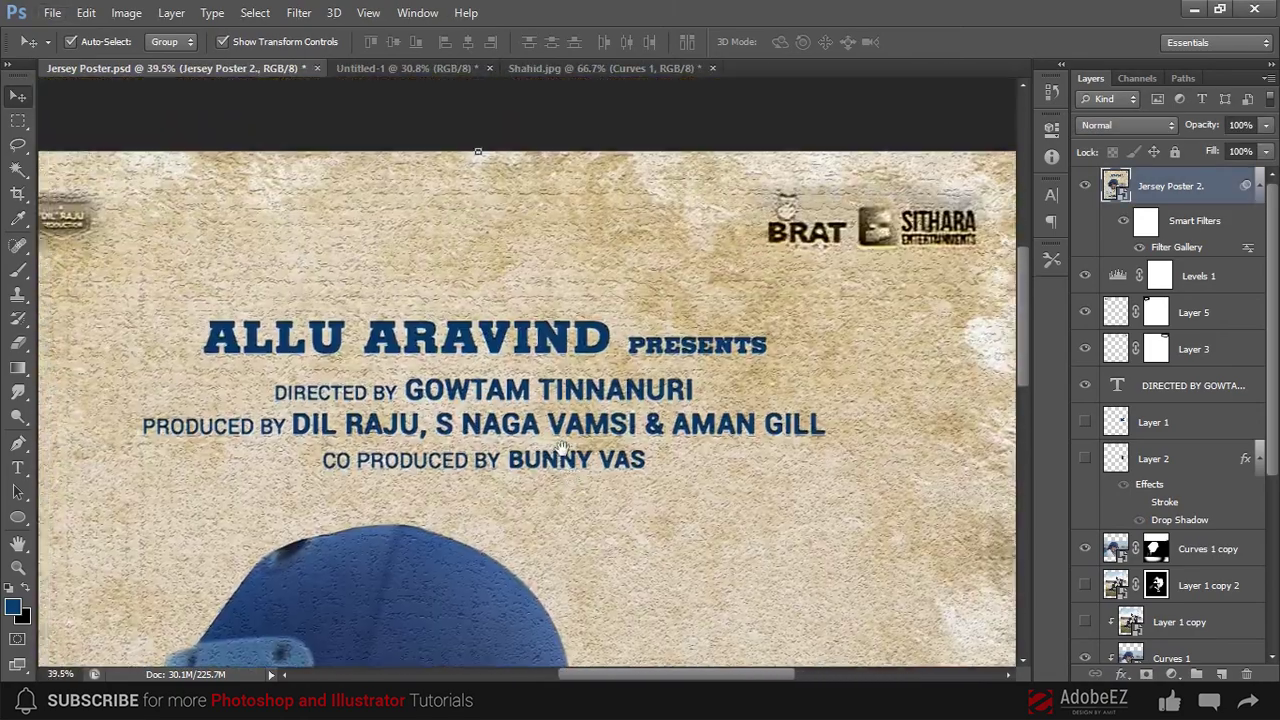
scroll(470, 285, "down", 1)
scroll(470, 280, "down", 2)
scroll(470, 280, "down", 1)
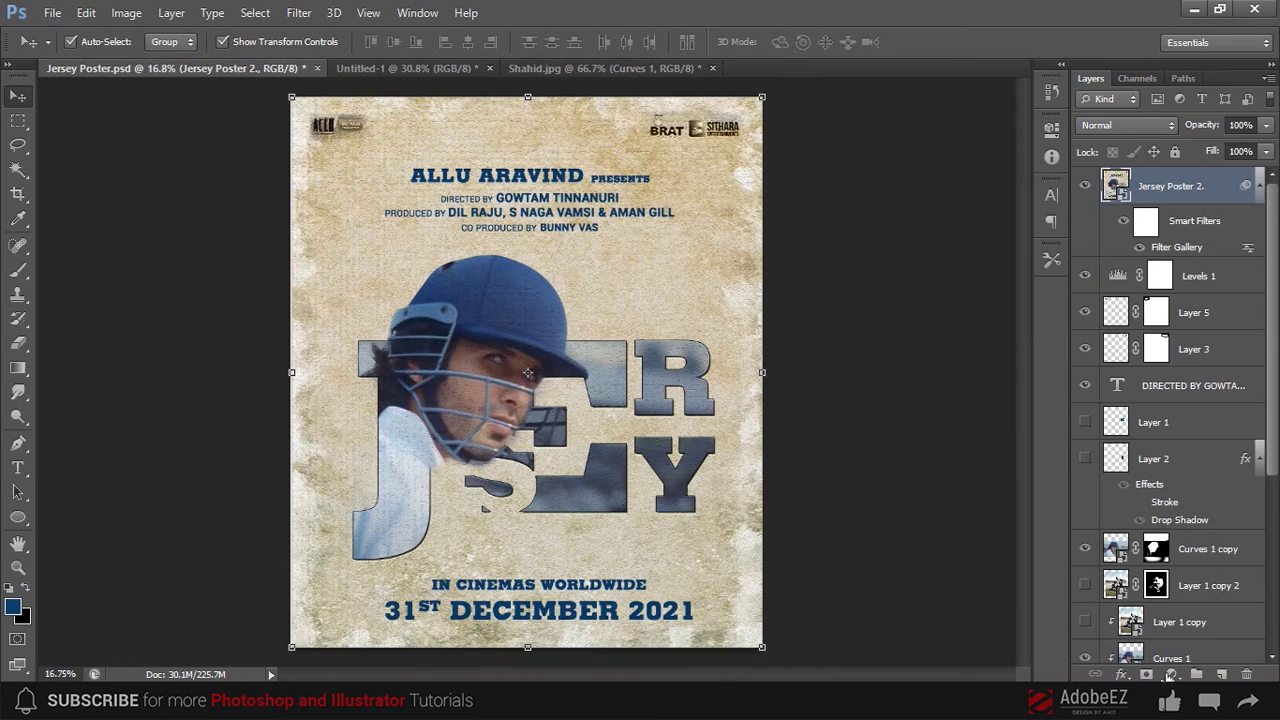
- Add a Levels adjustment layer with the midtones darkened to 0.82
left_click(1169, 674)
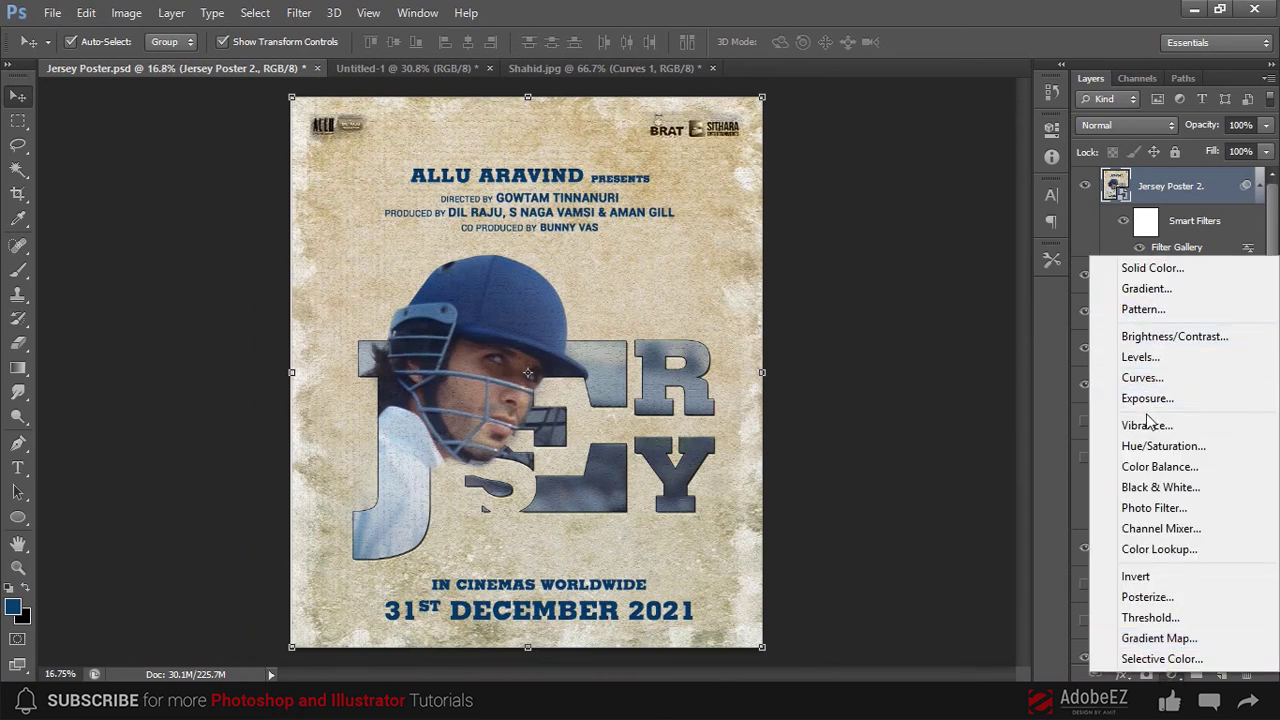
left_click(1140, 357)
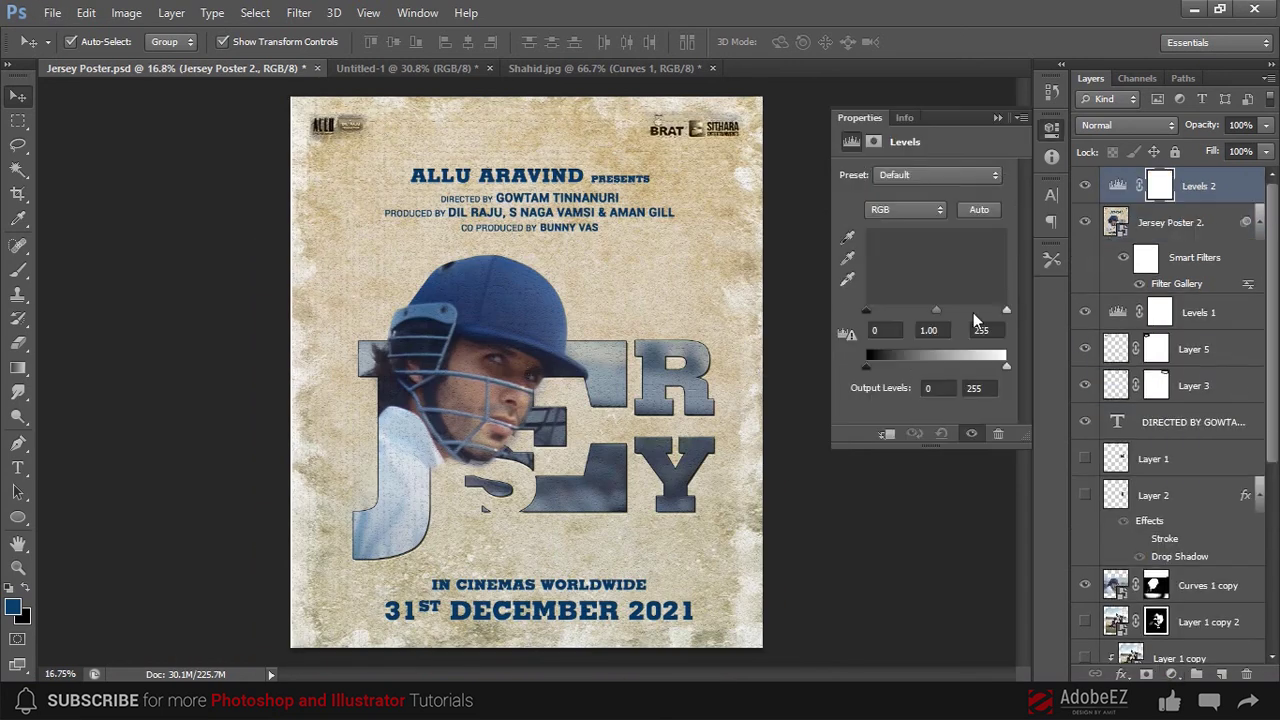
left_click_drag(936, 312, 948, 318)
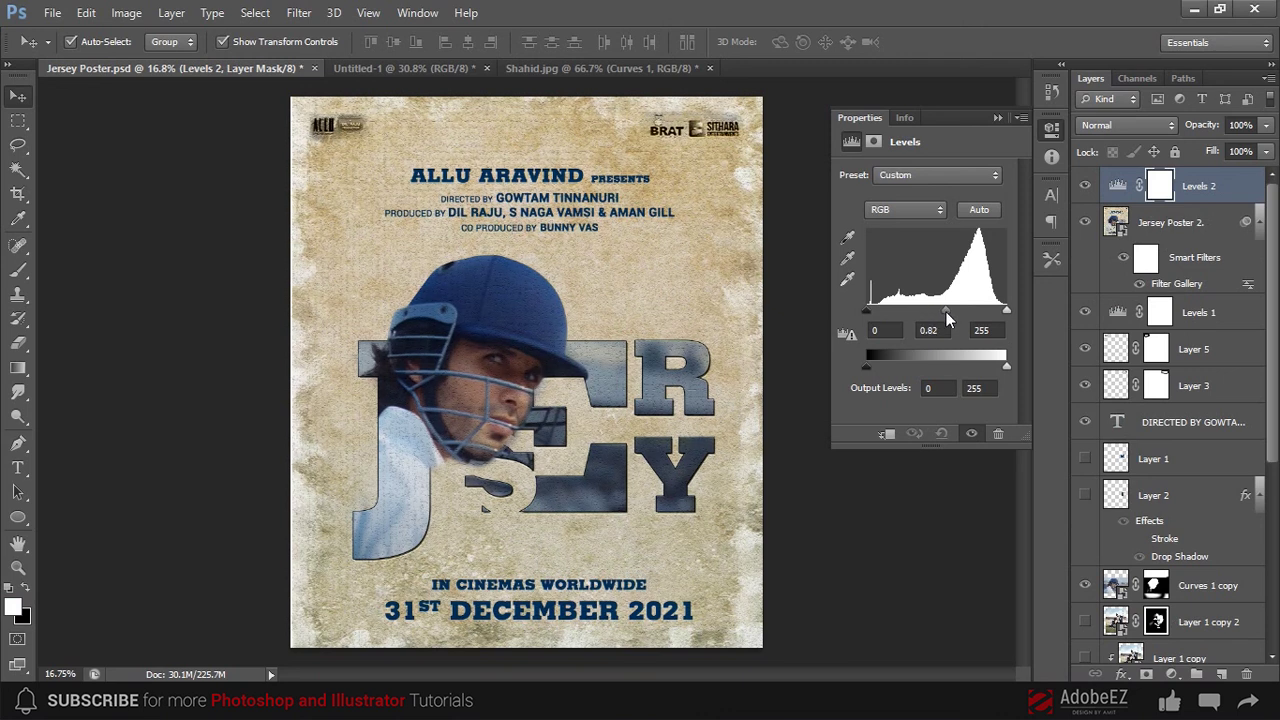
left_click(997, 118)
- Add a Curves adjustment layer, lowering the shadows and raising a highlight point to 171/183
left_click(1169, 674)
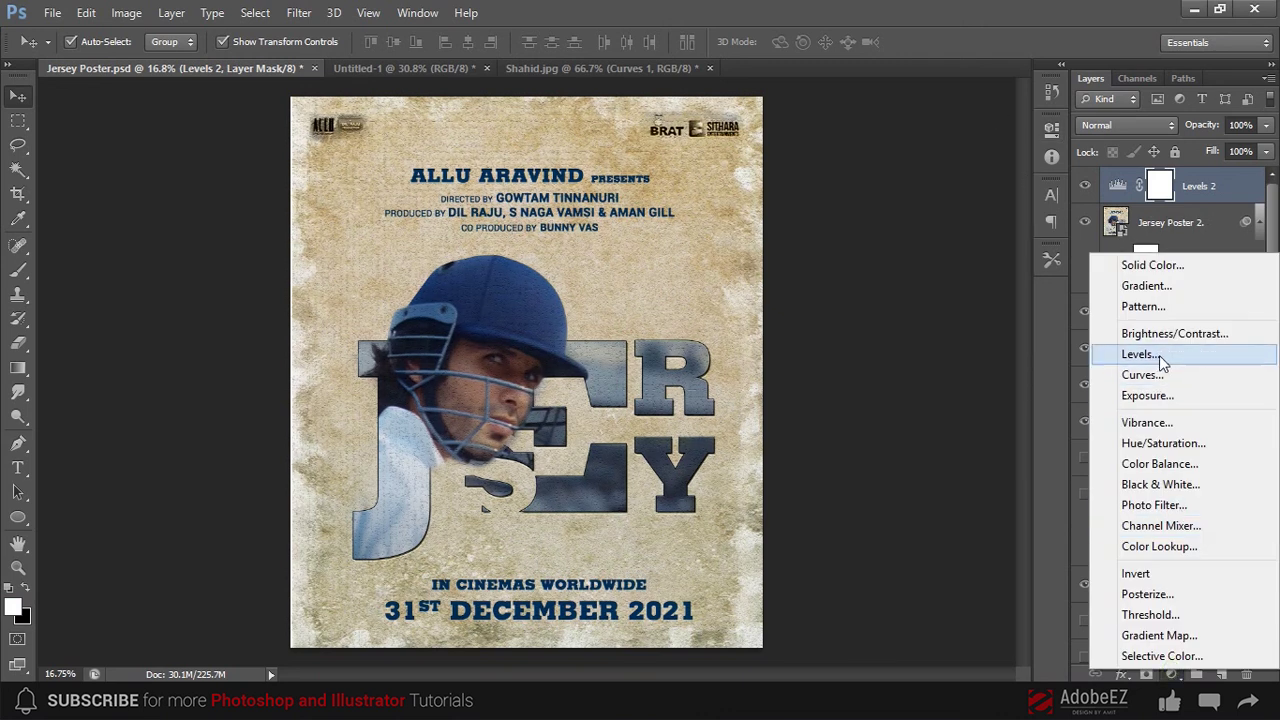
left_click(1140, 374)
left_click_drag(979, 238, 980, 242)
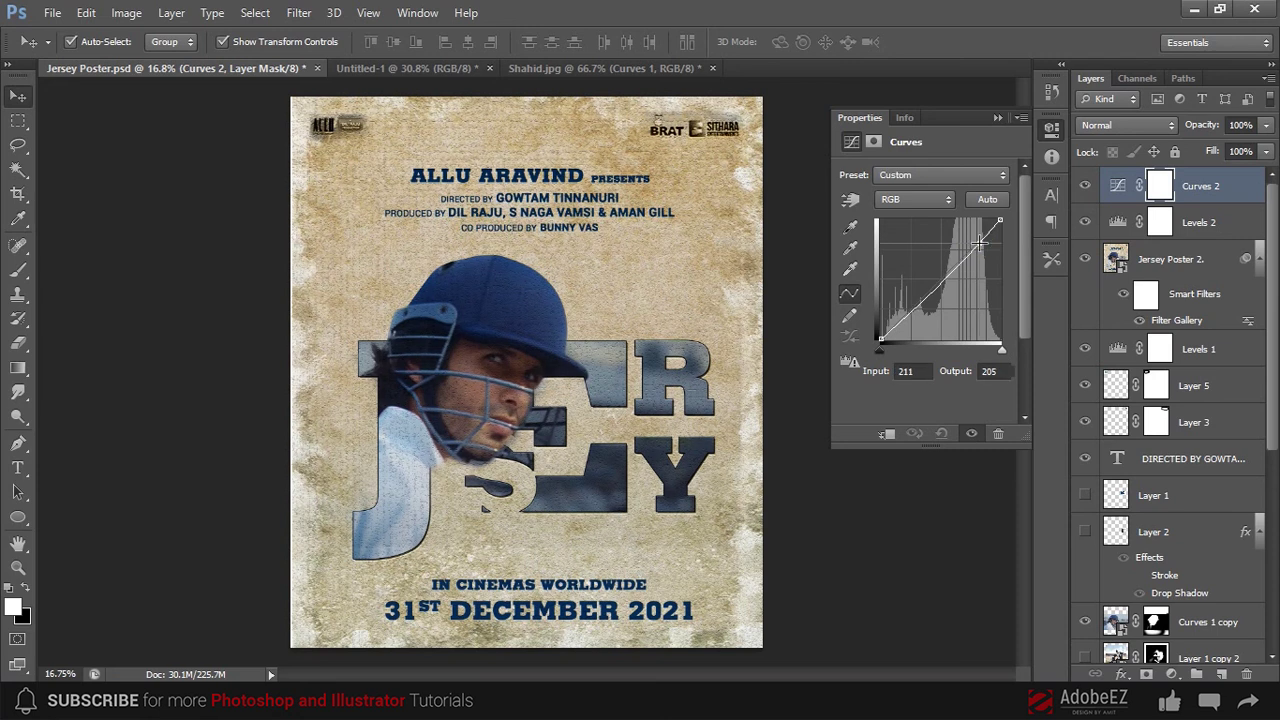
left_click_drag(911, 313, 917, 313)
left_click_drag(959, 266, 960, 254)
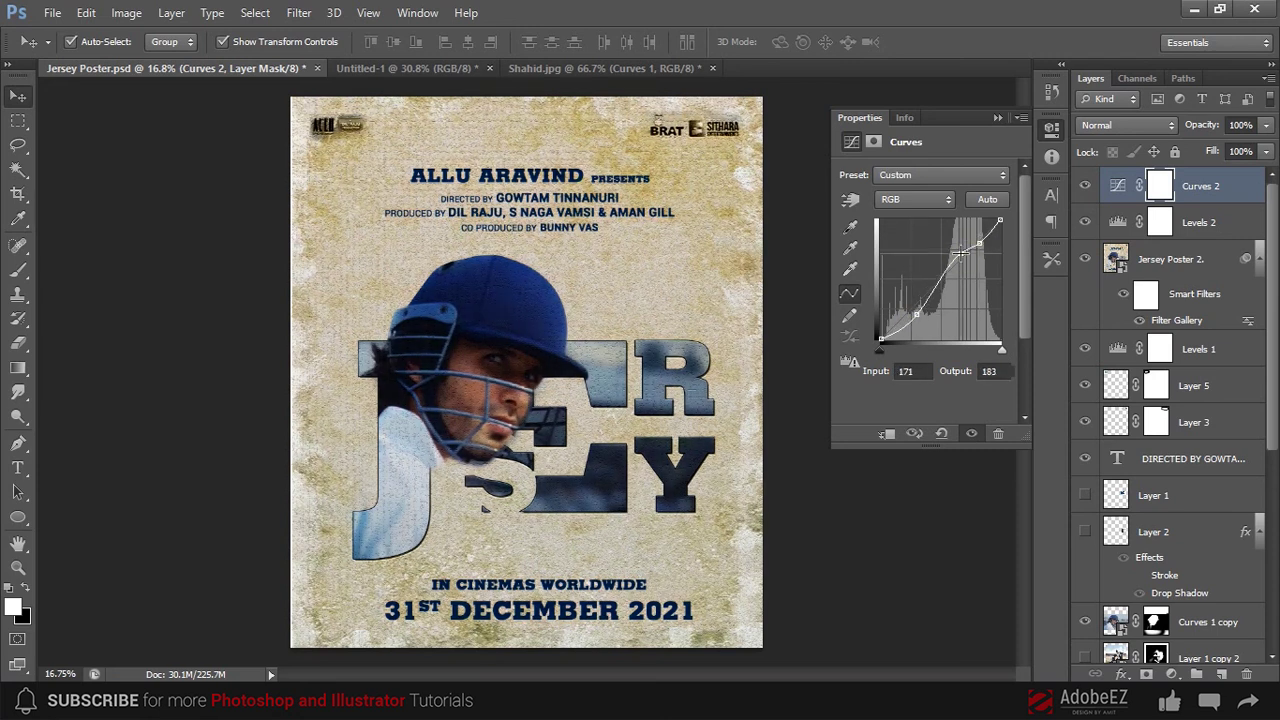
left_click(1000, 118)
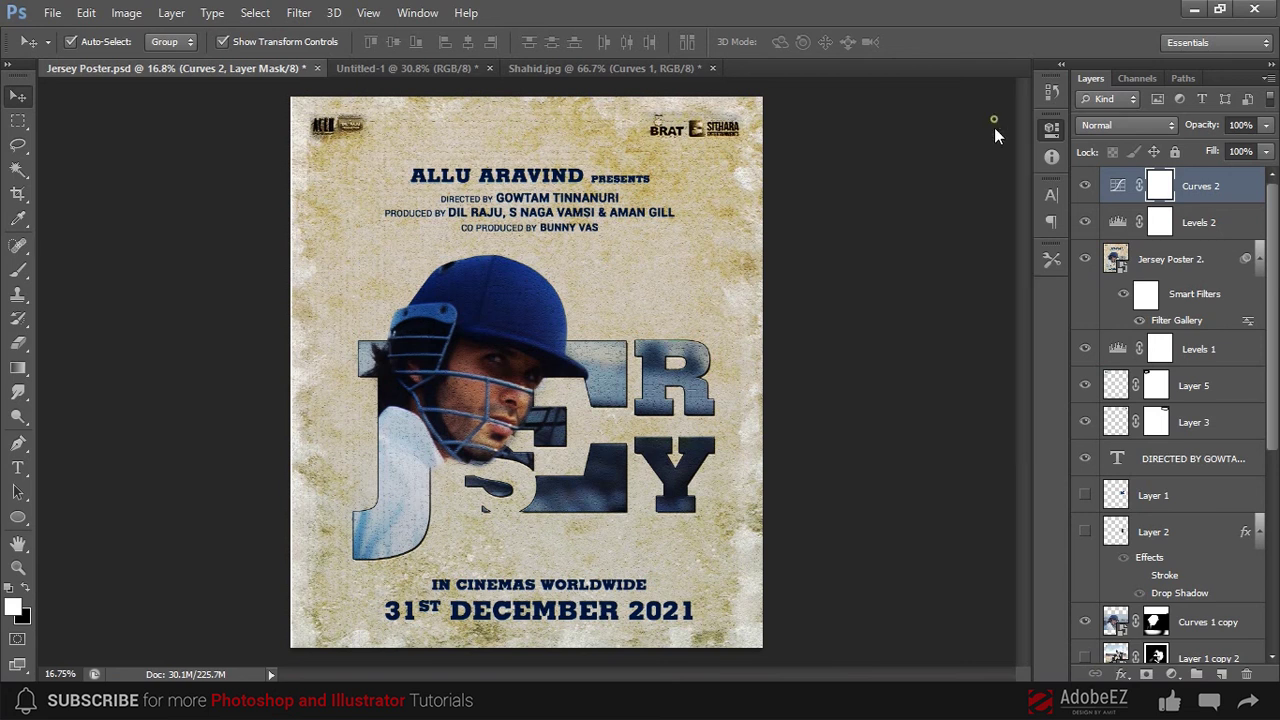
left_click(789, 277)
left_click(985, 298)
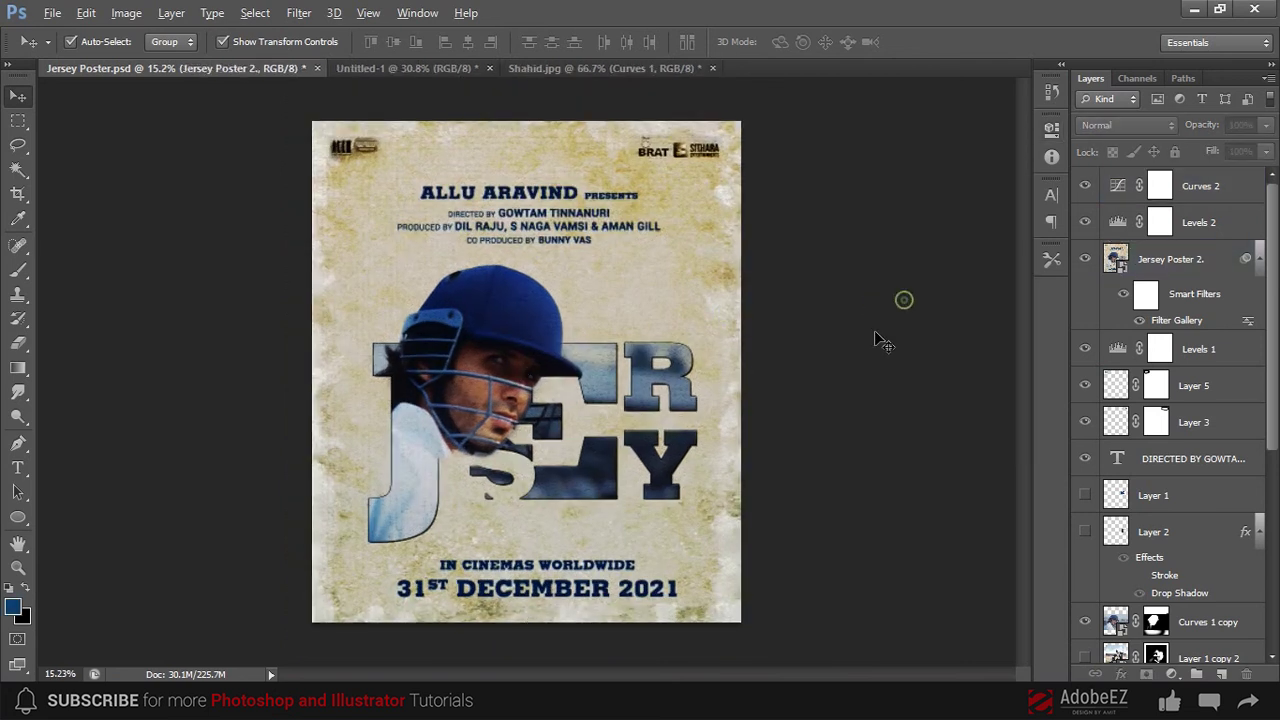
scroll(880, 340, "up", 1)
scroll(757, 366, "up", 1)
scroll(905, 338, "down", 1)
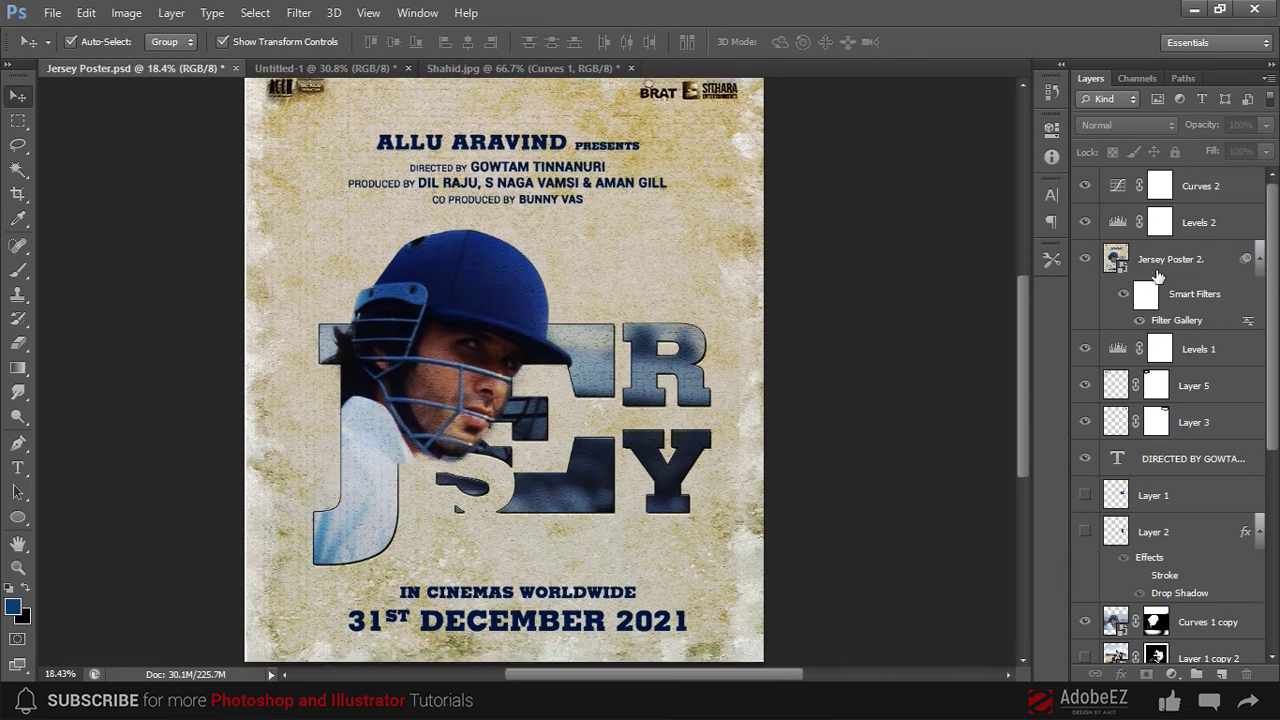
right_click(1157, 275)
key("Escape")
left_click(1084, 262)
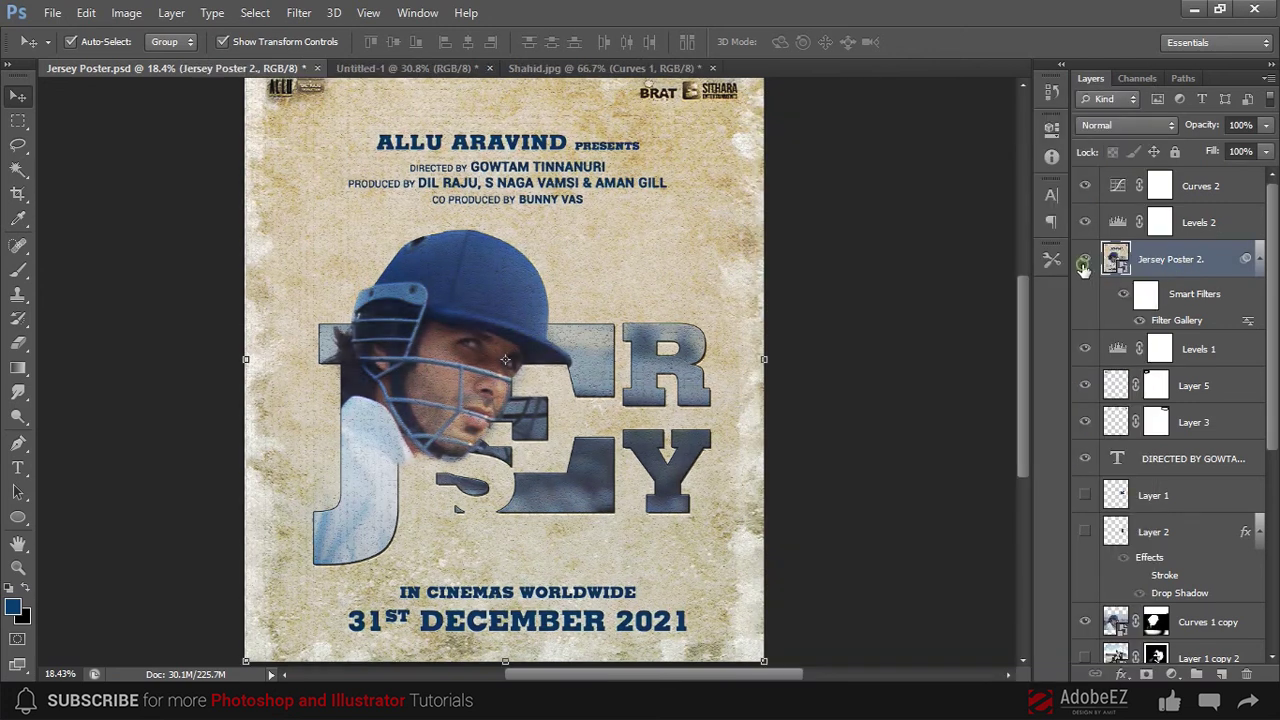
right_click(1190, 262)
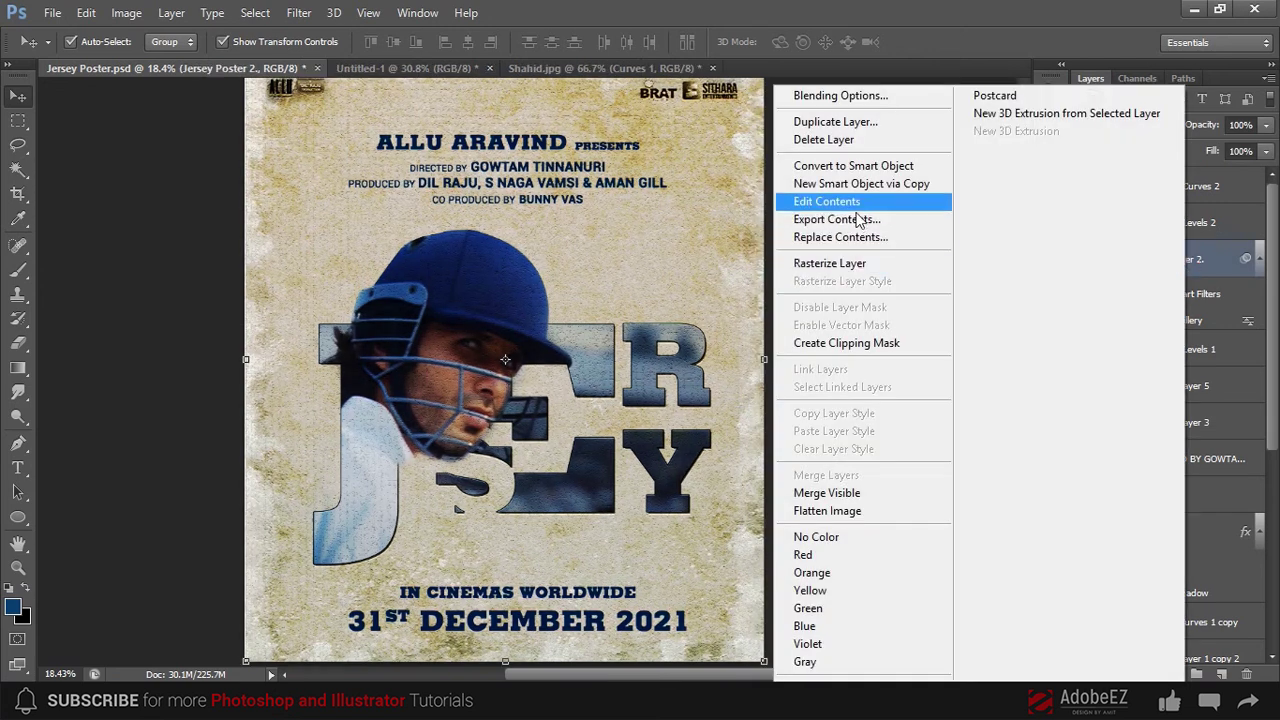